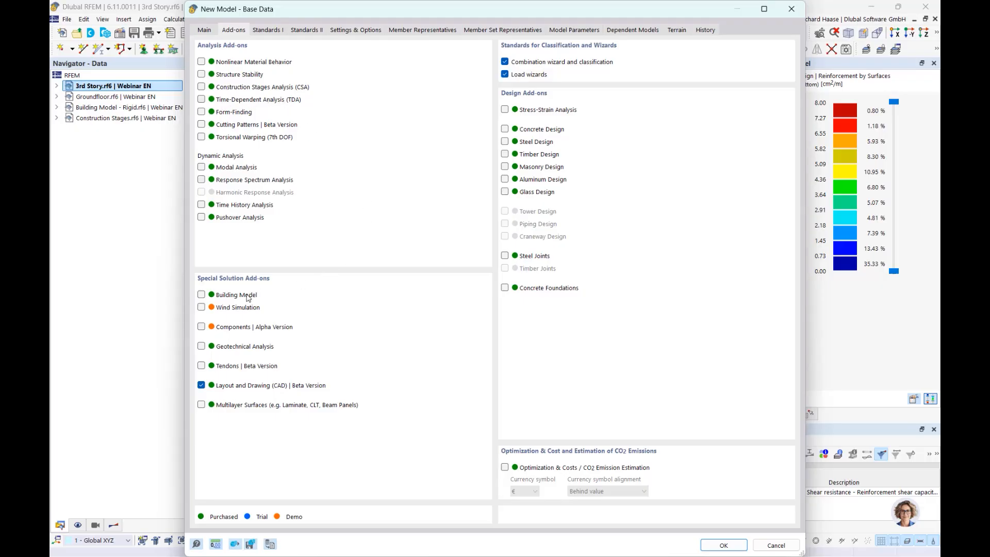
Activate the Building Model and Concrete Design add-ons for the new model
left_click(201, 296)
left_click(505, 129)
Set the German national annexes: DIN 2012-08 for EN 1990, DIN 2019-04 for EN 1991 and DIN 2015-12 for EN 1992
left_click(268, 31)
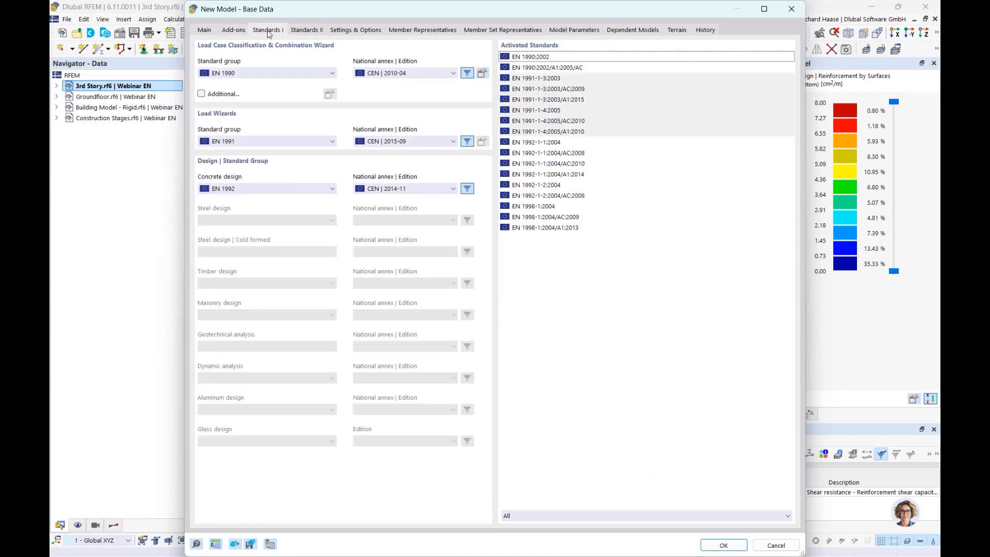
left_click(398, 75)
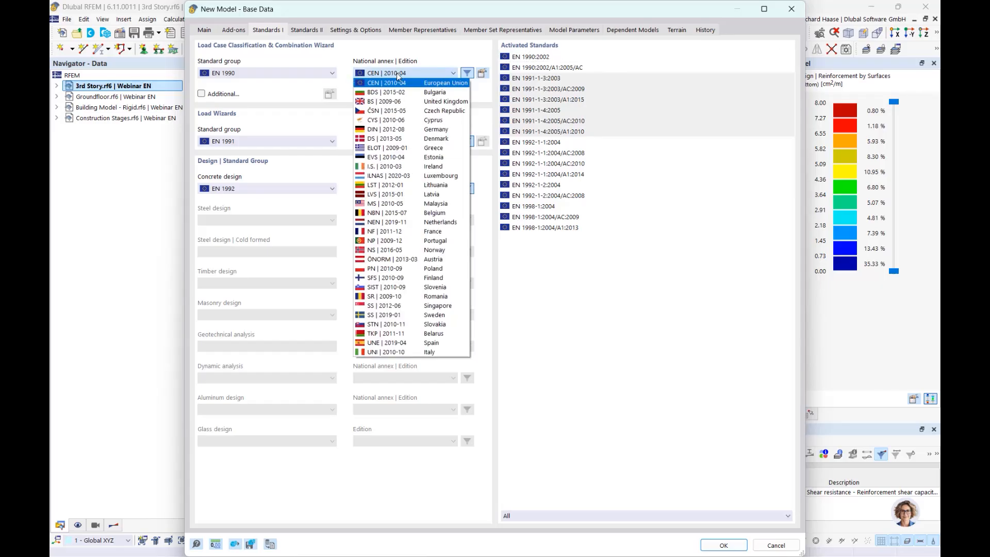
left_click(377, 132)
left_click(379, 145)
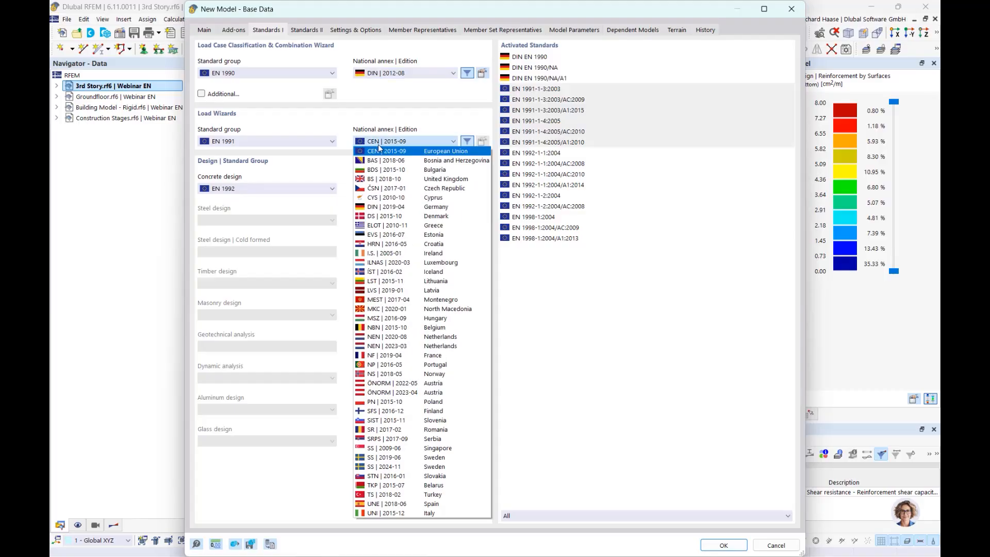
left_click(382, 208)
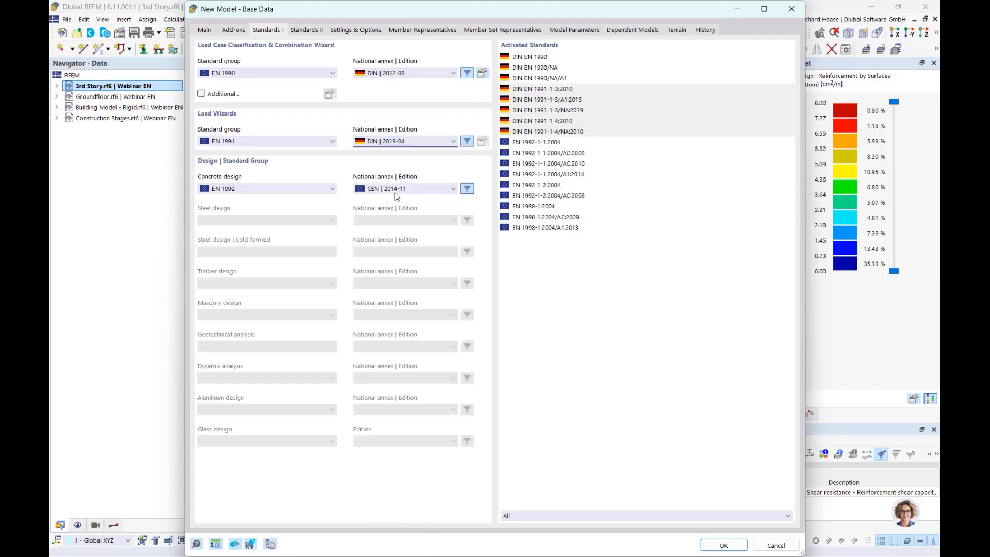
left_click(401, 189)
left_click(375, 245)
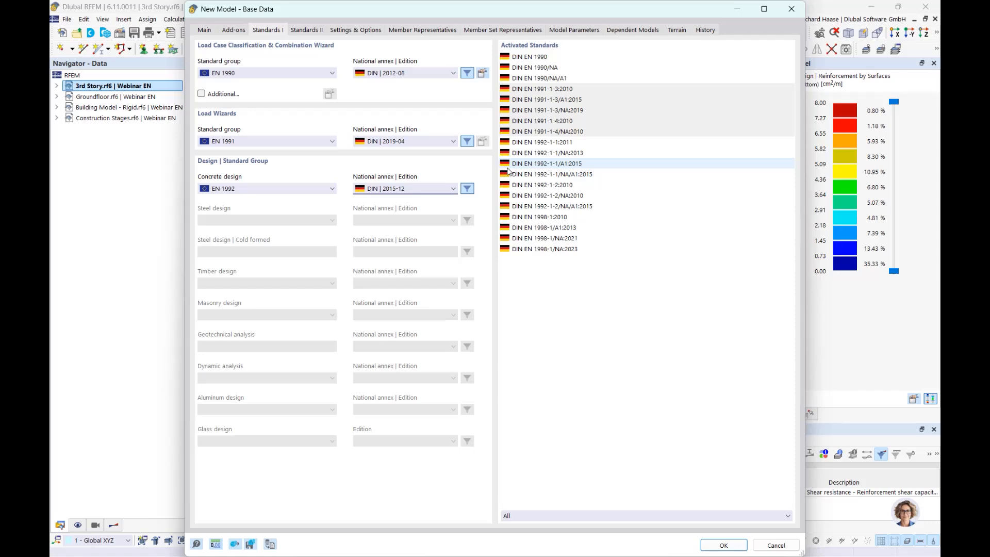
Set the model's location to Leipzig, Saxony, Germany, with the map-based load zone tool and accept the base data to create the model
left_click(577, 30)
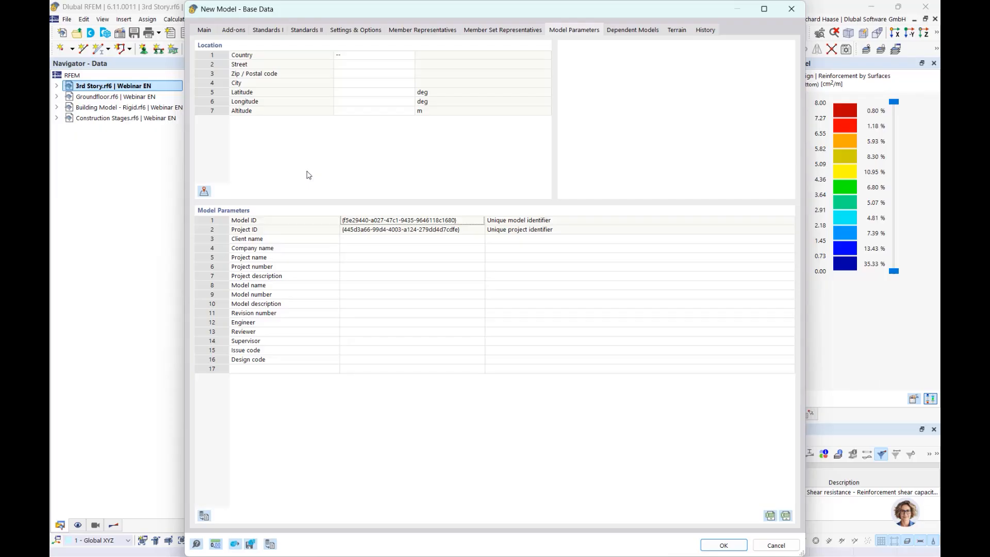
left_click(204, 192)
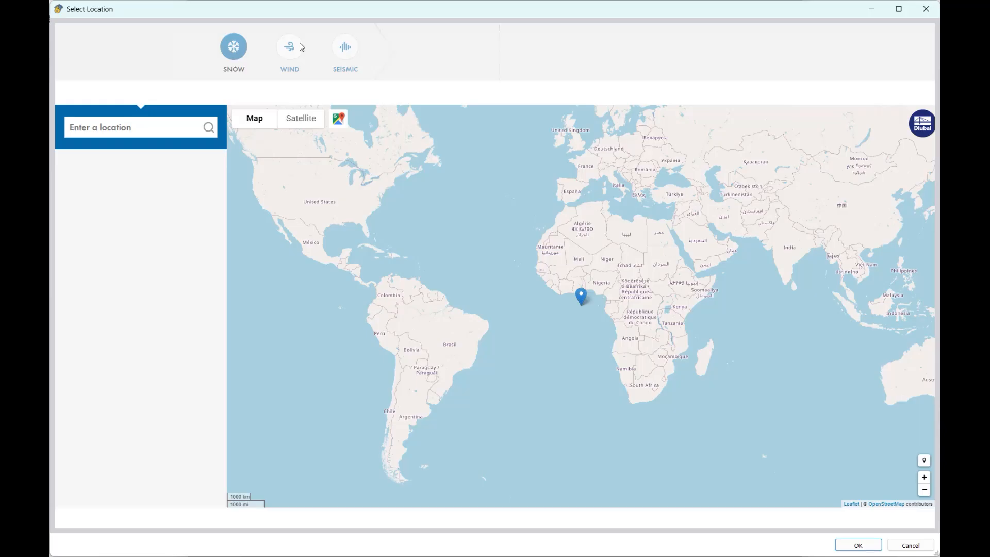
left_click(127, 127)
type("lei")
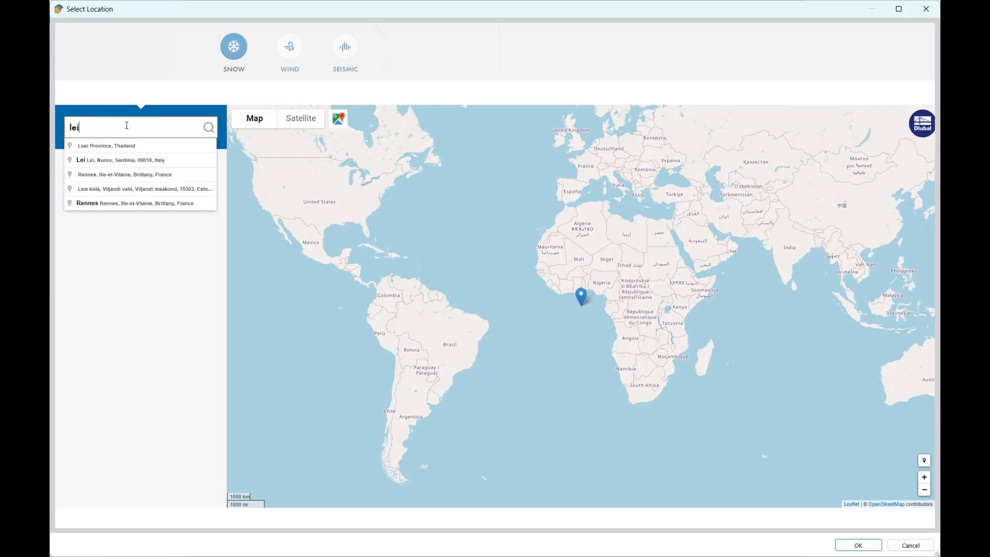
type("pzig")
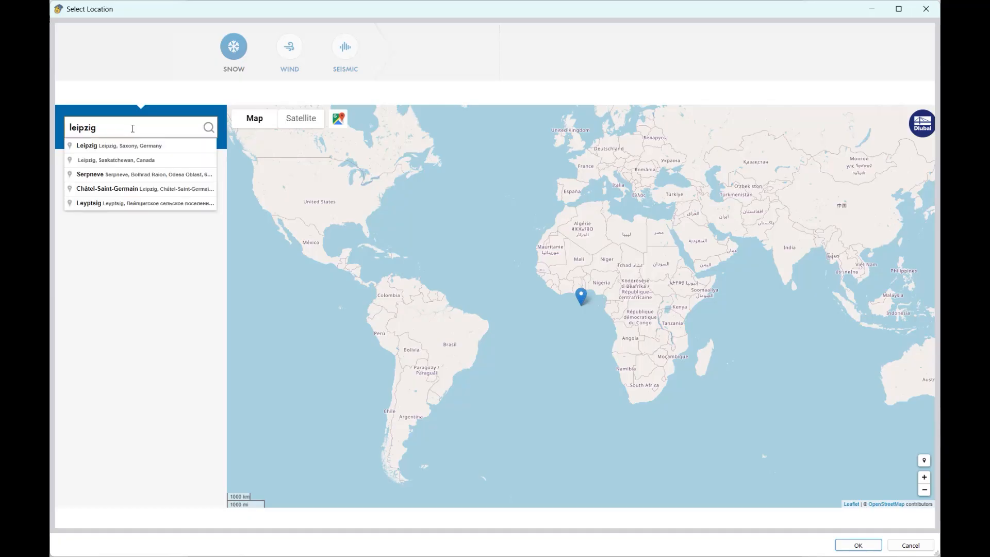
left_click(113, 147)
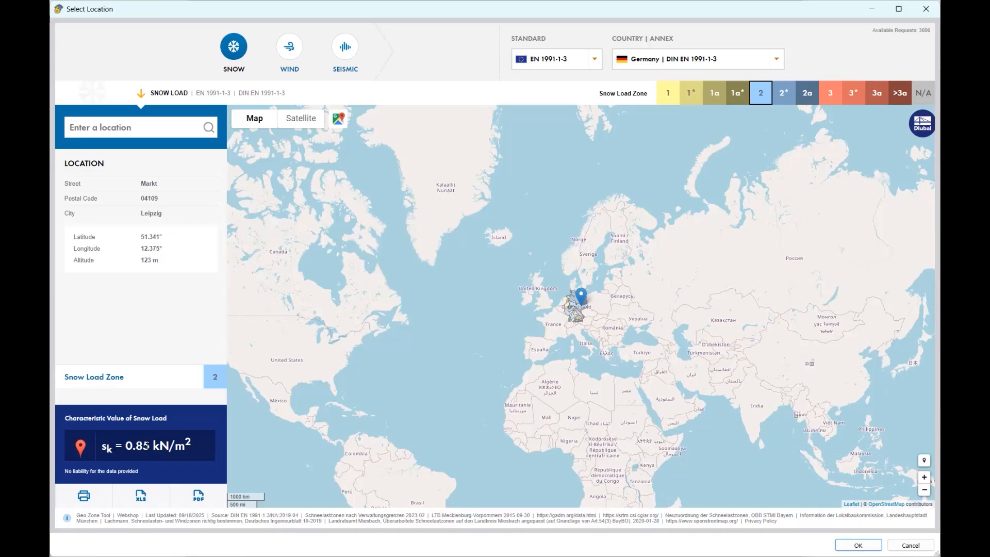
left_click(284, 44)
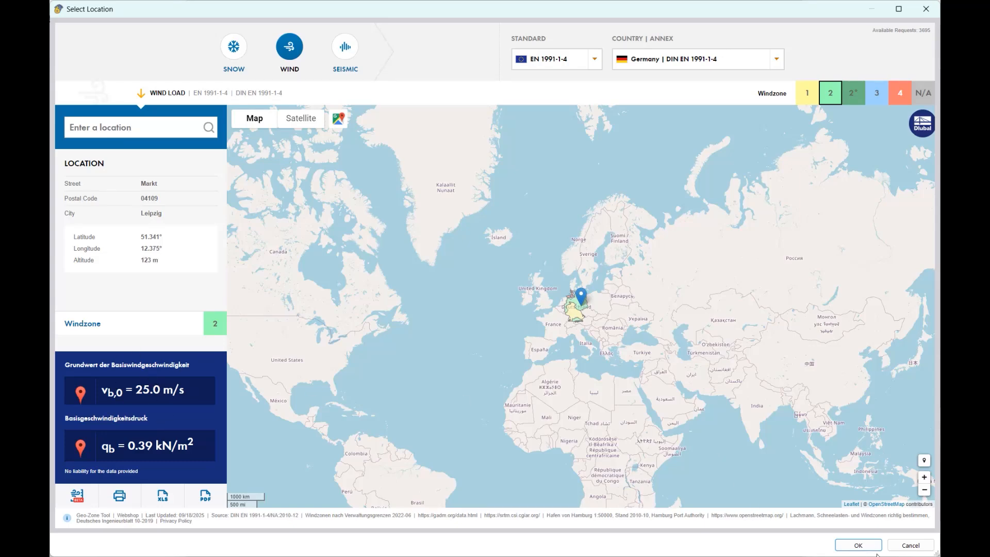
left_click(860, 546)
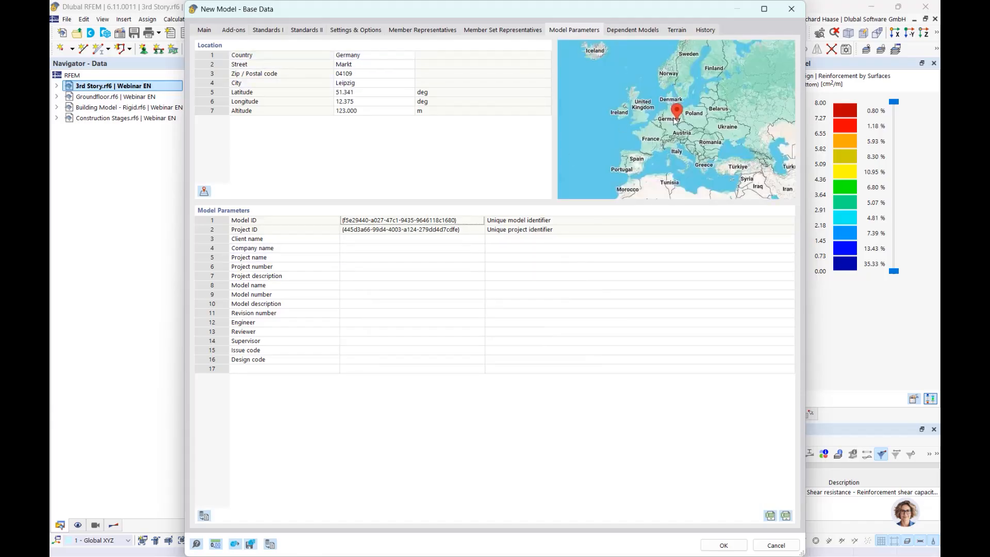
left_click(724, 546)
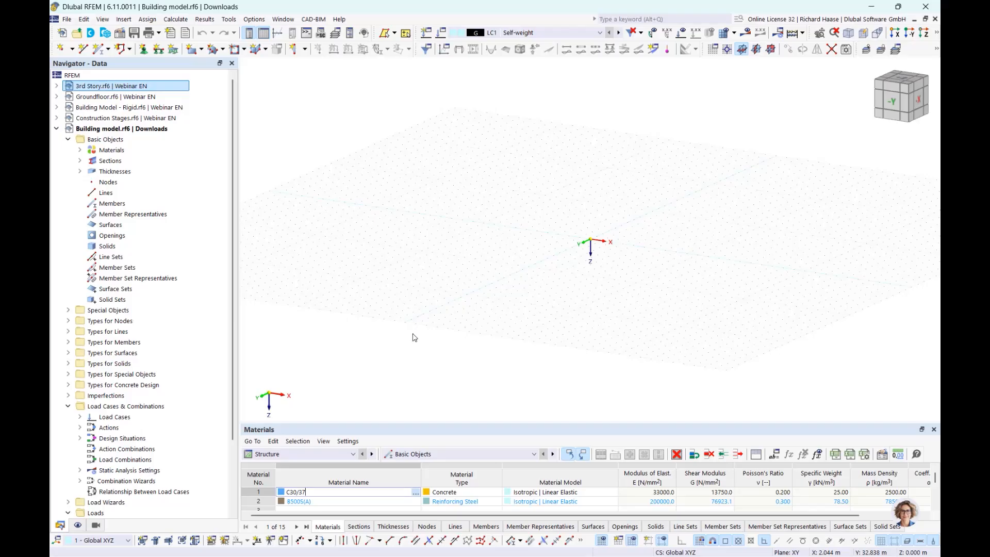
Create a background layer at the global origin from the floor plan drawing in the "30.09 & 02.10. Webinar - GM" folder
left_click(80, 152)
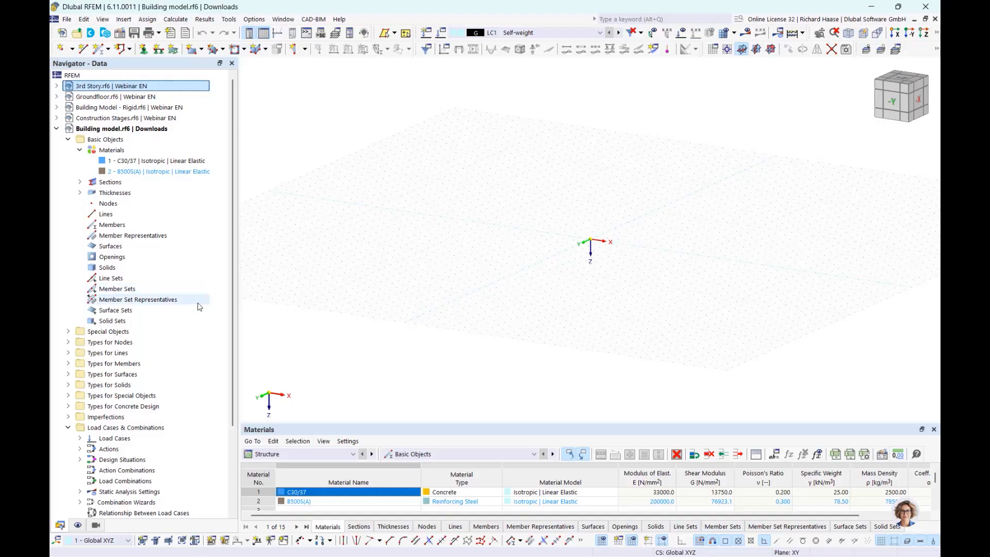
scroll(198, 309, "down", 3)
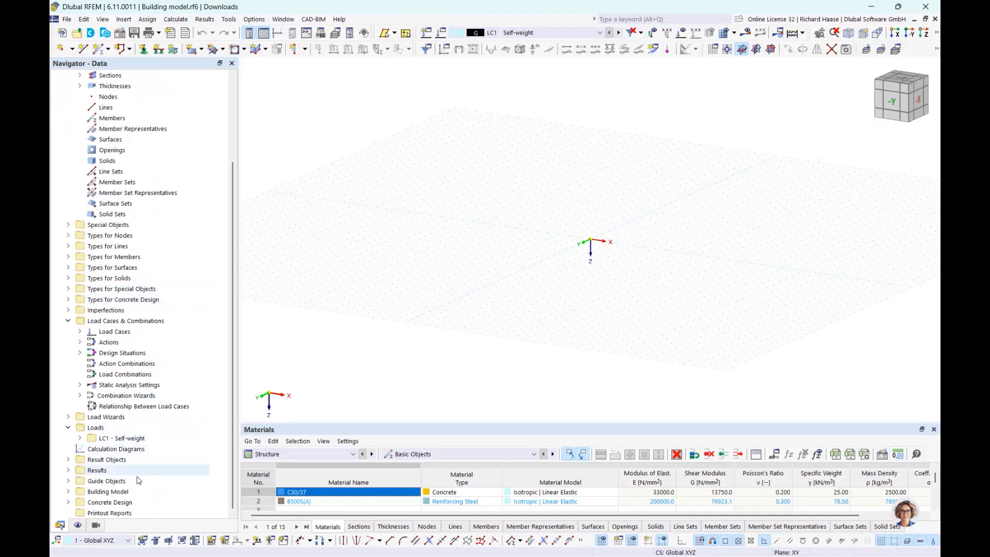
left_click(68, 480)
scroll(175, 416, "down", 4)
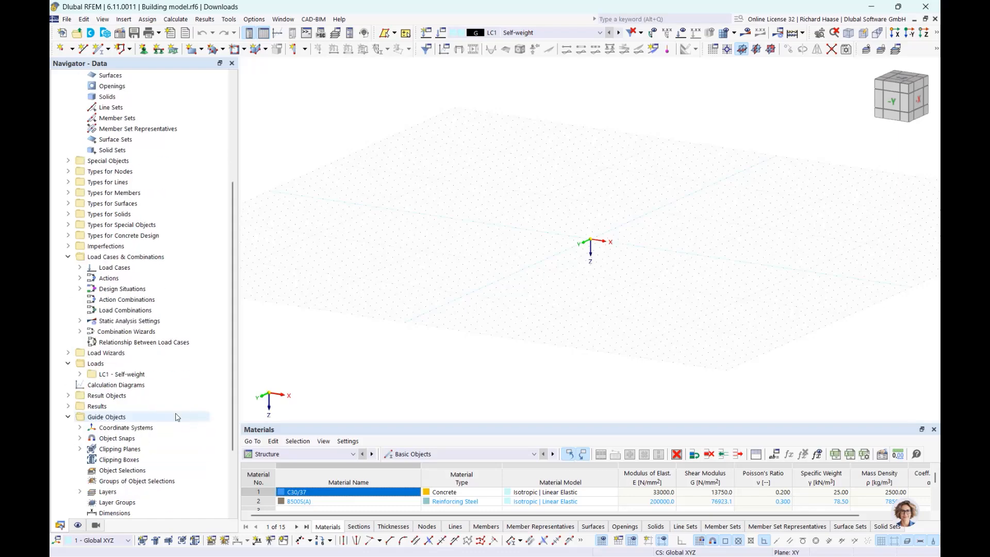
scroll(139, 413, "down", 1)
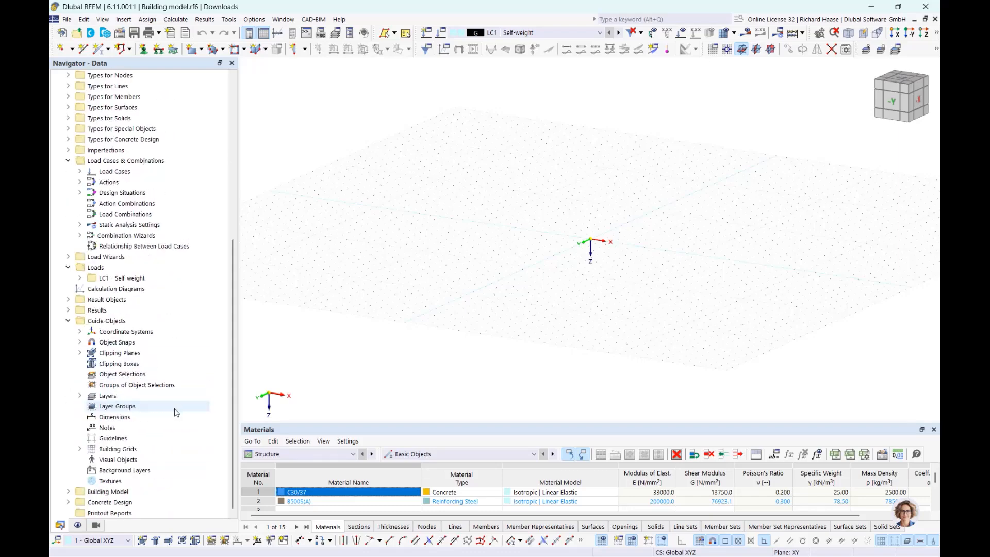
double_click(119, 471)
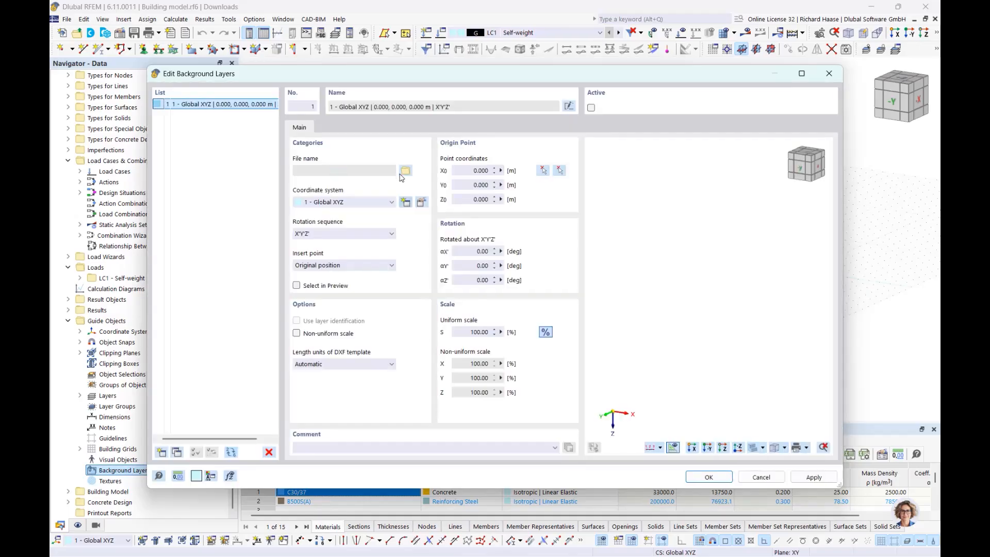
left_click(404, 171)
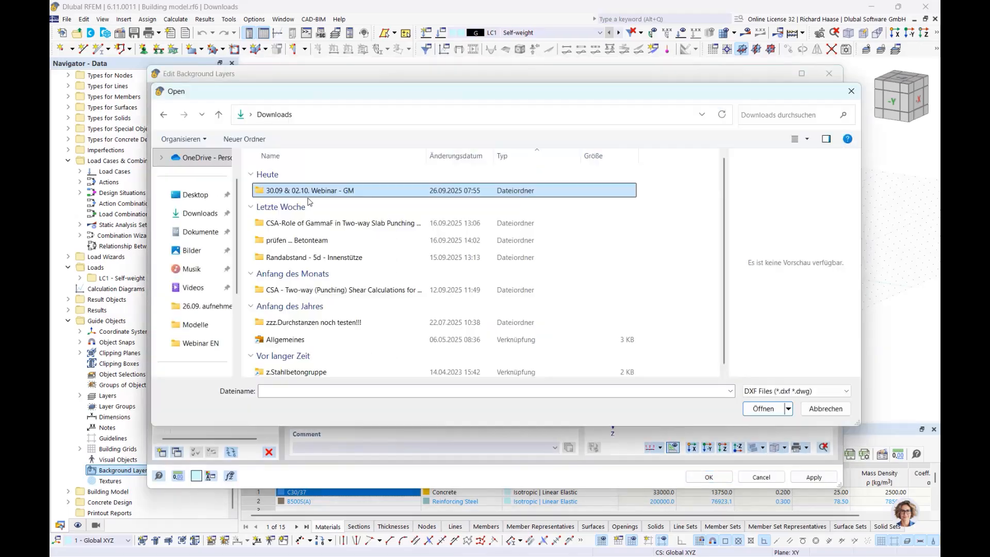
double_click(271, 192)
left_click(302, 272)
left_click(783, 412)
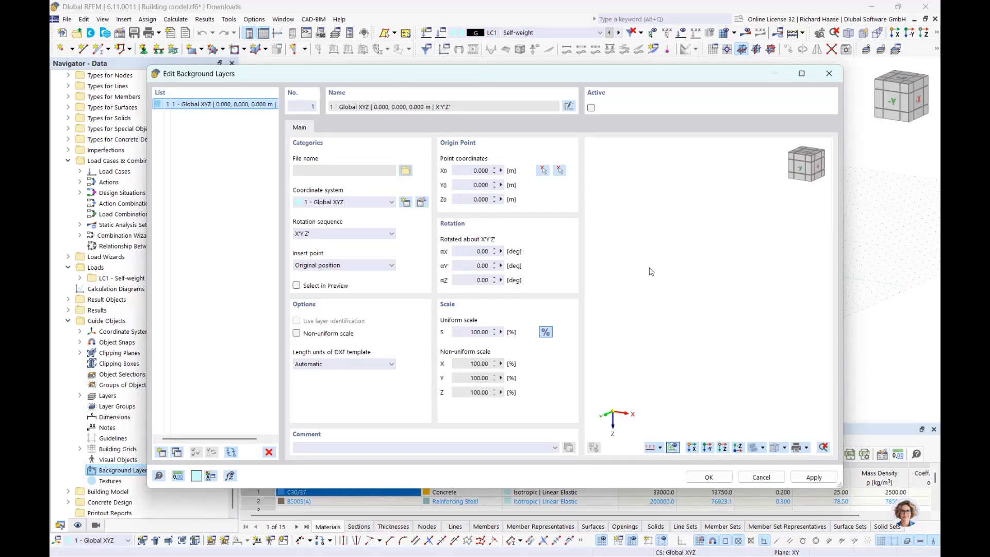
left_click(708, 477)
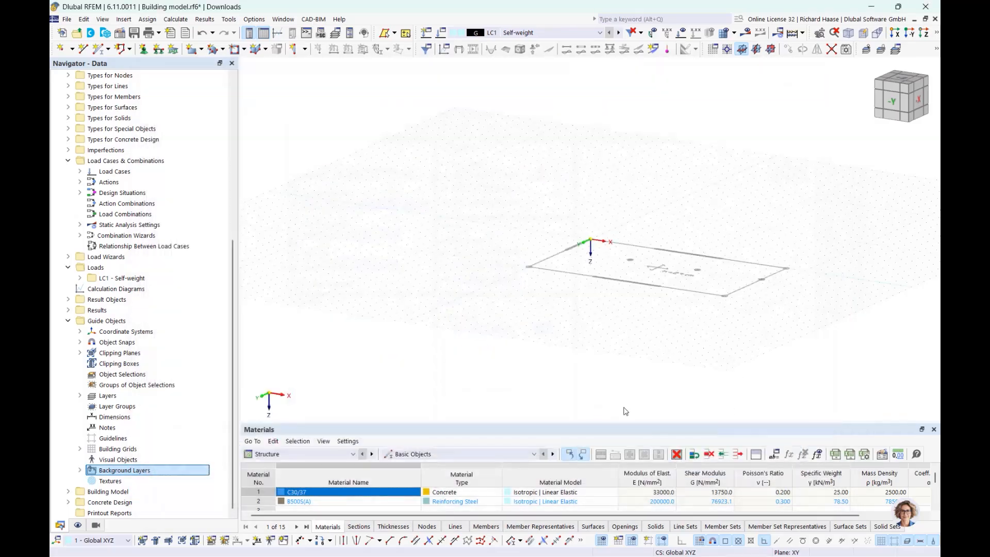
left_click(904, 82)
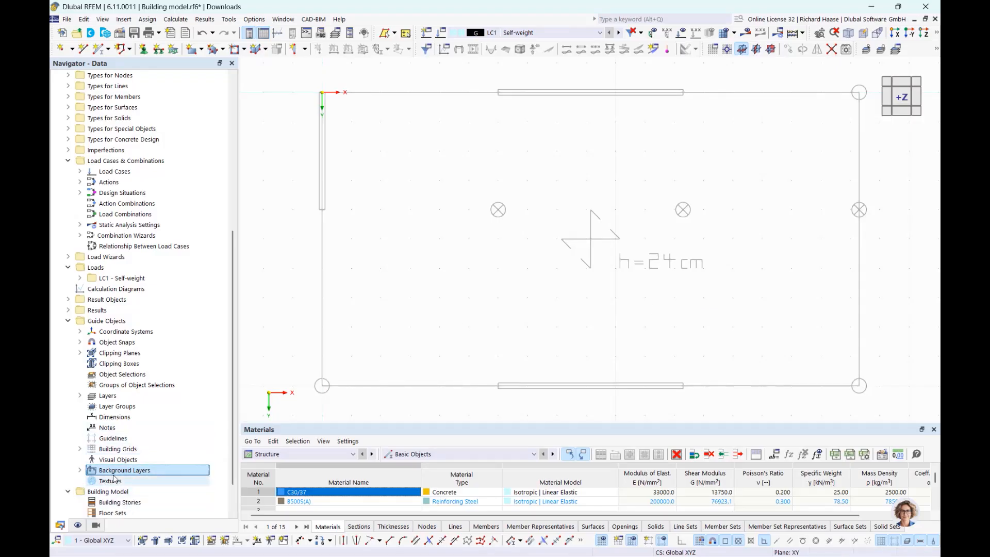
Define a new building story in the building model with a height ΔZ of 3 m
left_click(68, 492)
left_click(126, 460)
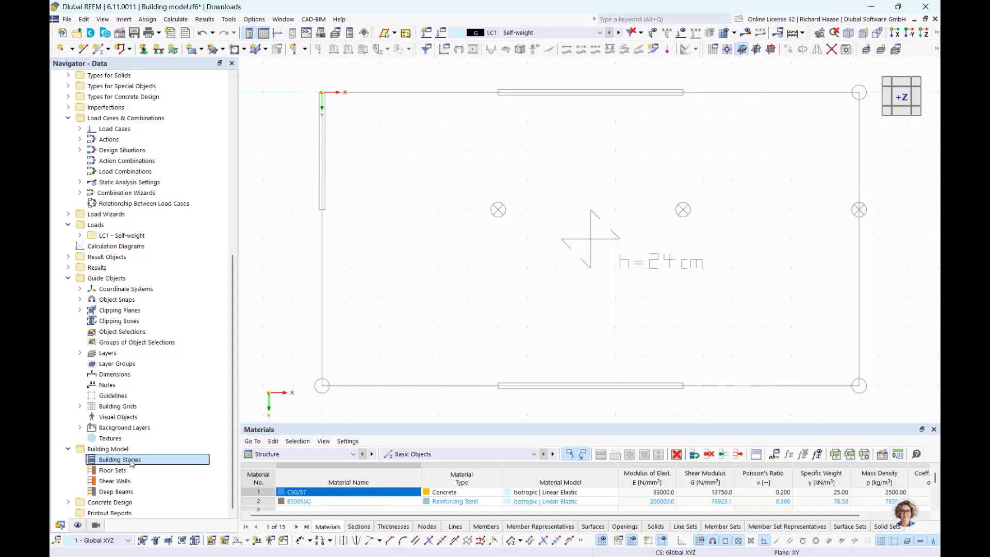
right_click(132, 463)
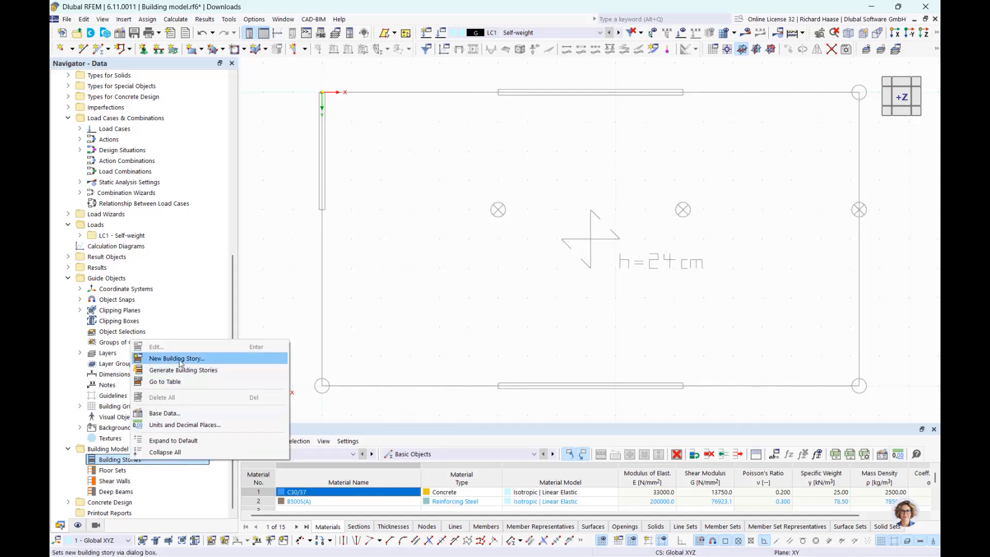
left_click(186, 360)
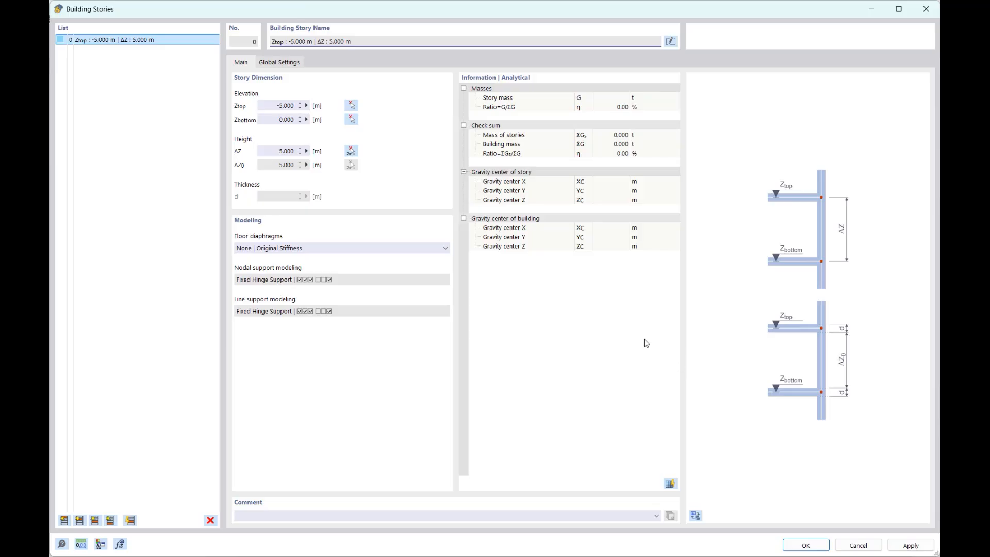
left_click(275, 154)
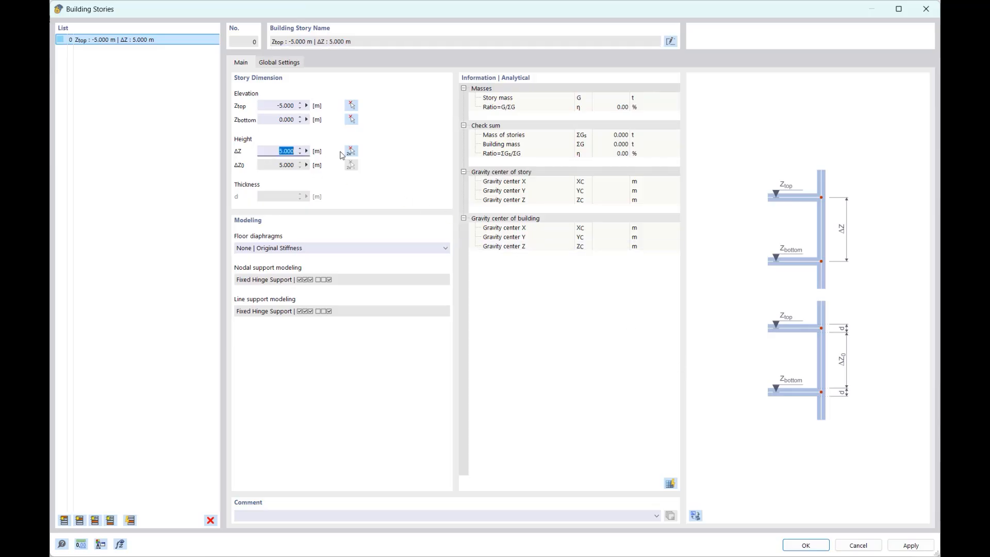
type("3")
left_click(287, 166)
Add three more 3 m high stories above the first one, up to a top elevation of -12 m
left_click(64, 520)
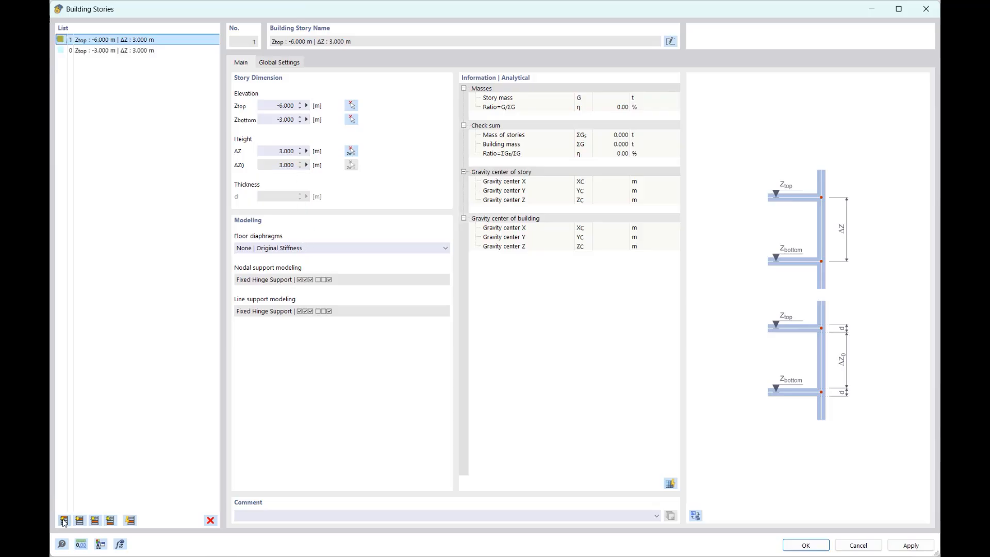
left_click(64, 520)
left_click(64, 520)
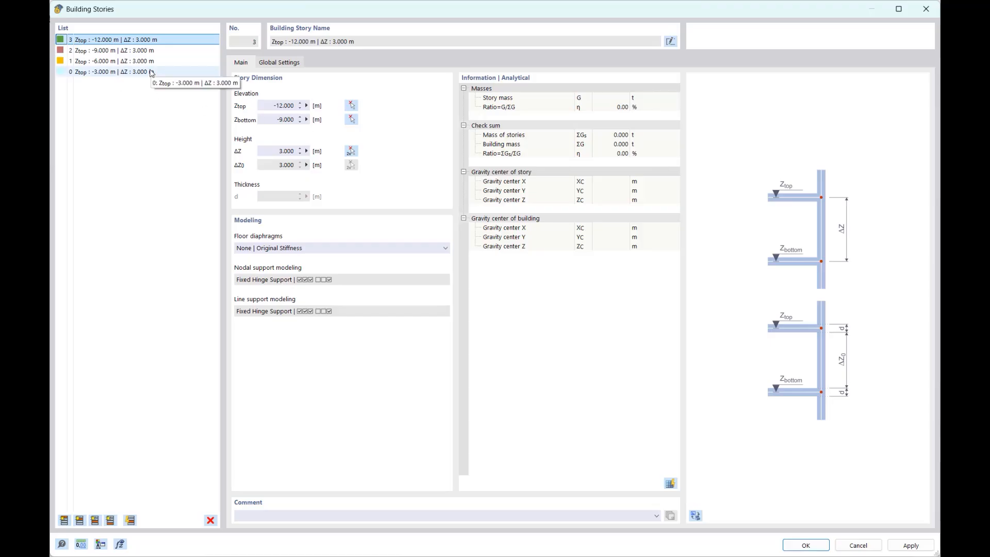
Set the floor diaphragms of all four building stories to Rigid
left_click(151, 72, "shift")
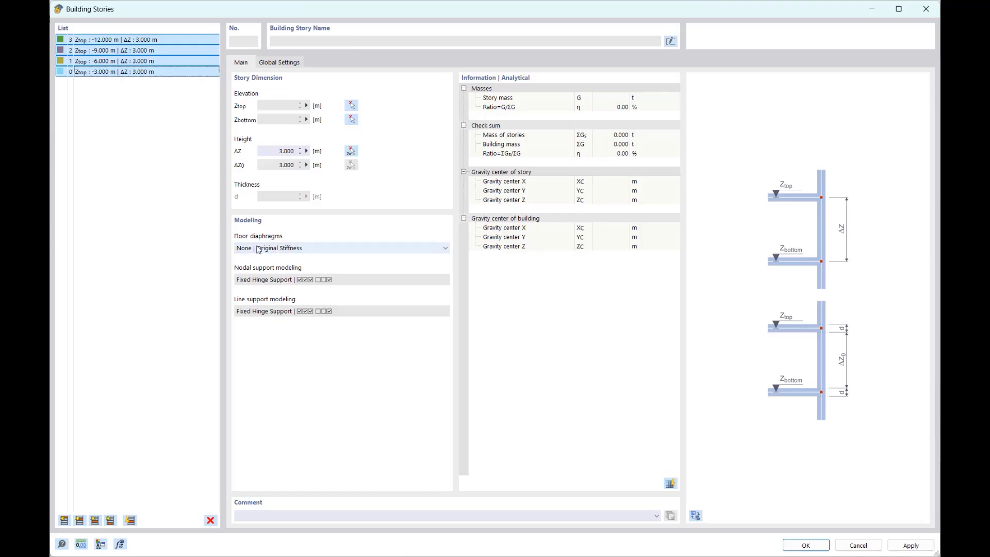
left_click(269, 248)
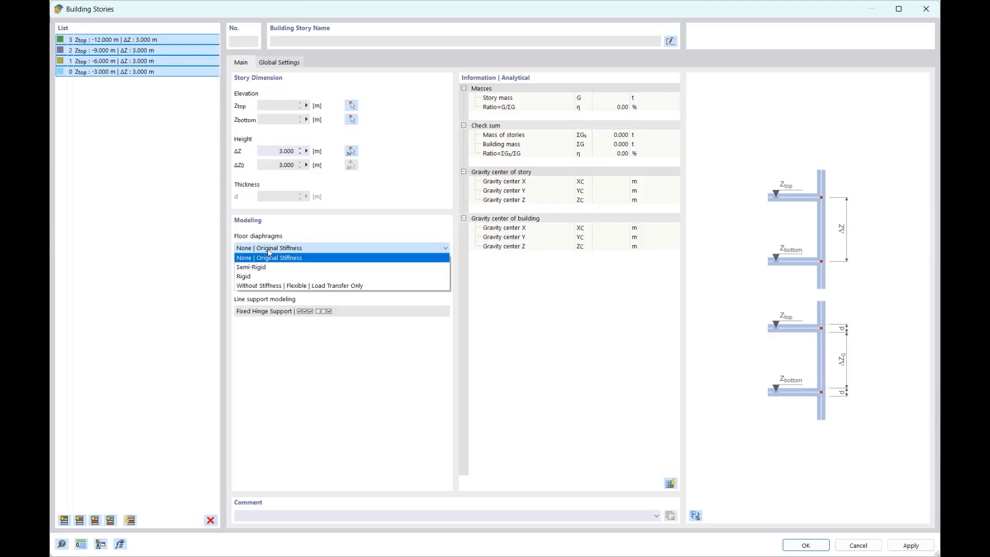
left_click(256, 277)
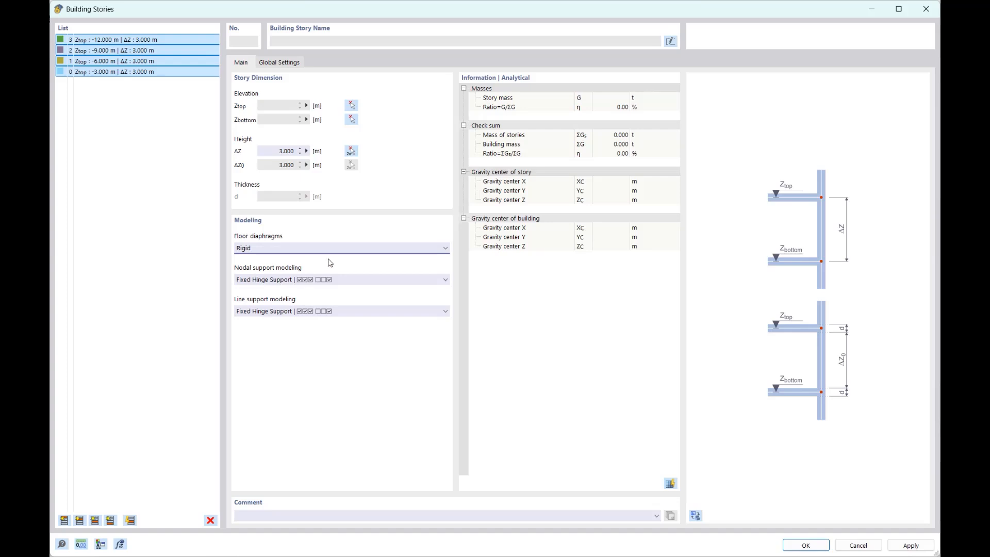
Review the available floor diaphragm types and nodal support modeling options for the building stories
left_click(300, 249)
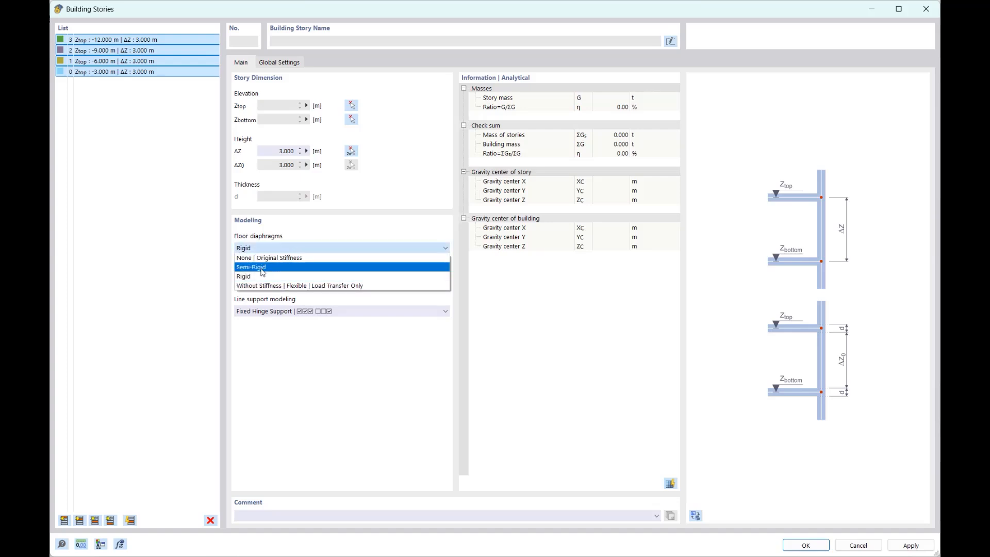
left_click(211, 269)
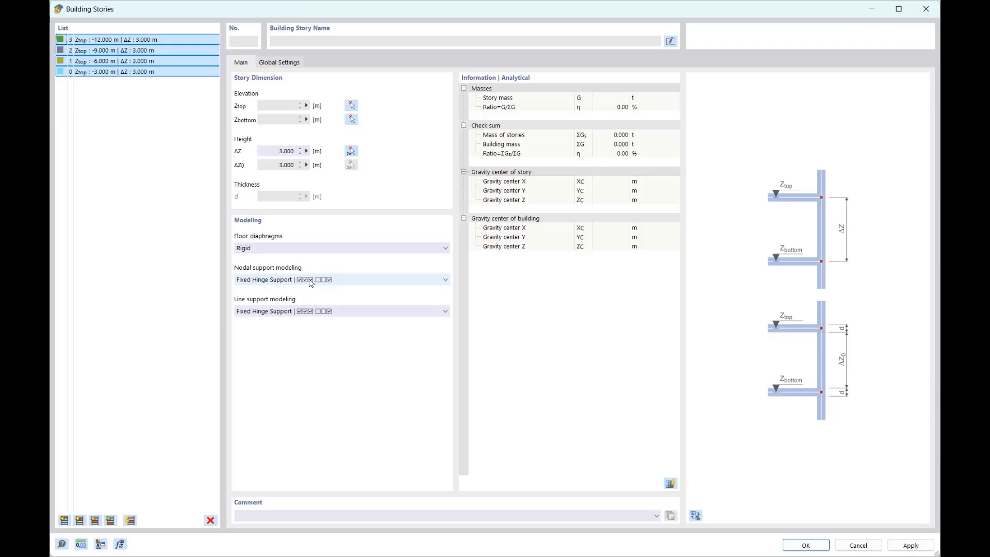
left_click(311, 280)
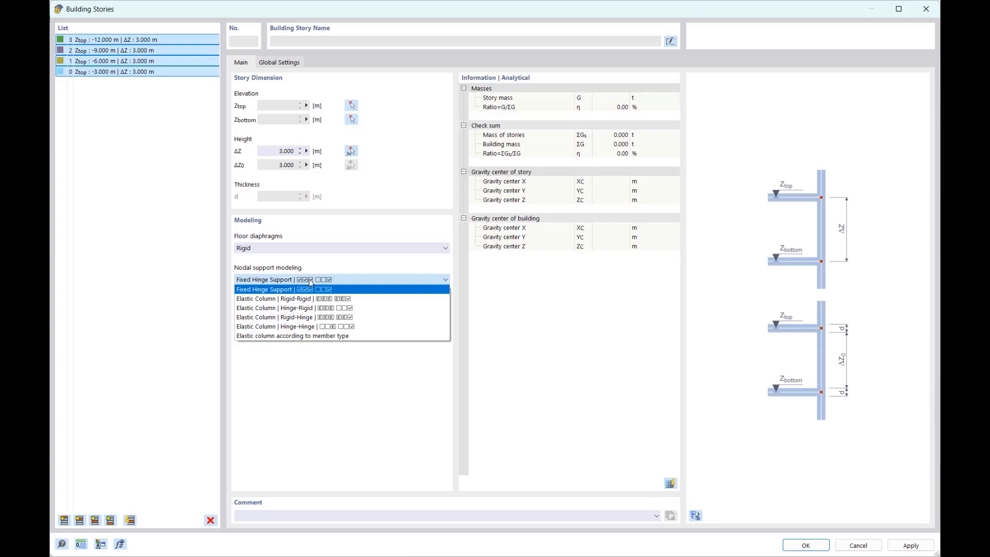
left_click(311, 282)
left_click(155, 61)
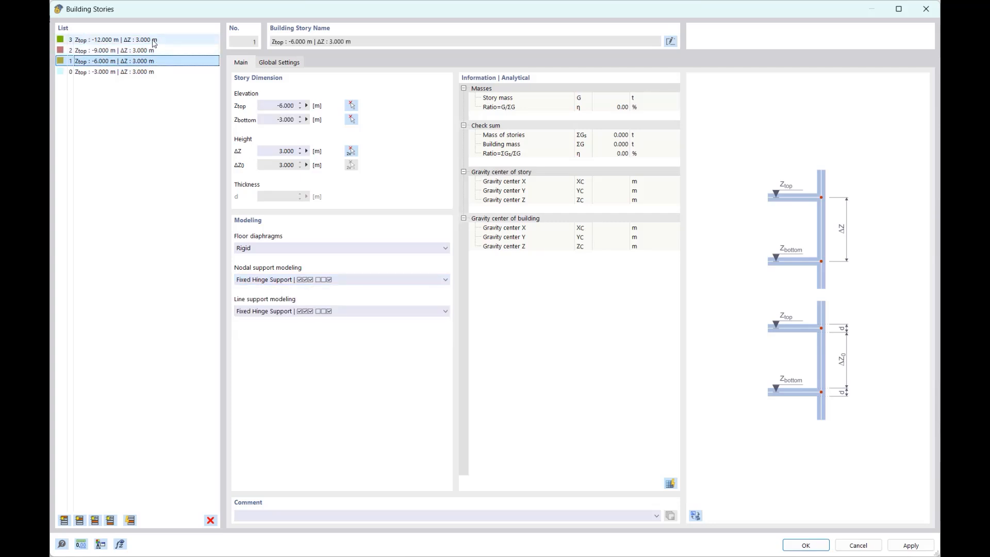
Set the upper three stories' nodal support modeling to Elastic Column | Hinge-Hinge and line support modeling to Elastic Wall | Hinge-Hinge
left_click(153, 40, "shift")
left_click(323, 282)
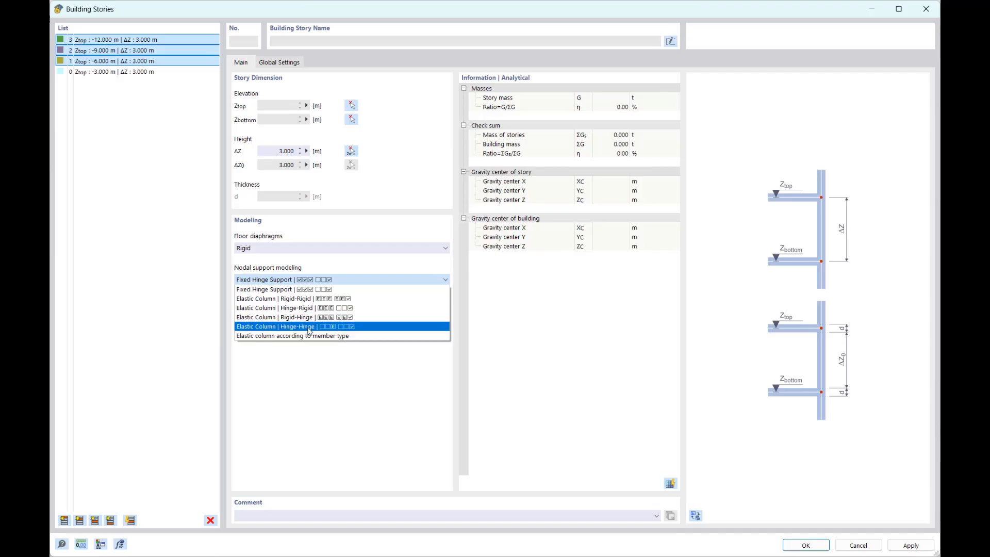
left_click(309, 327)
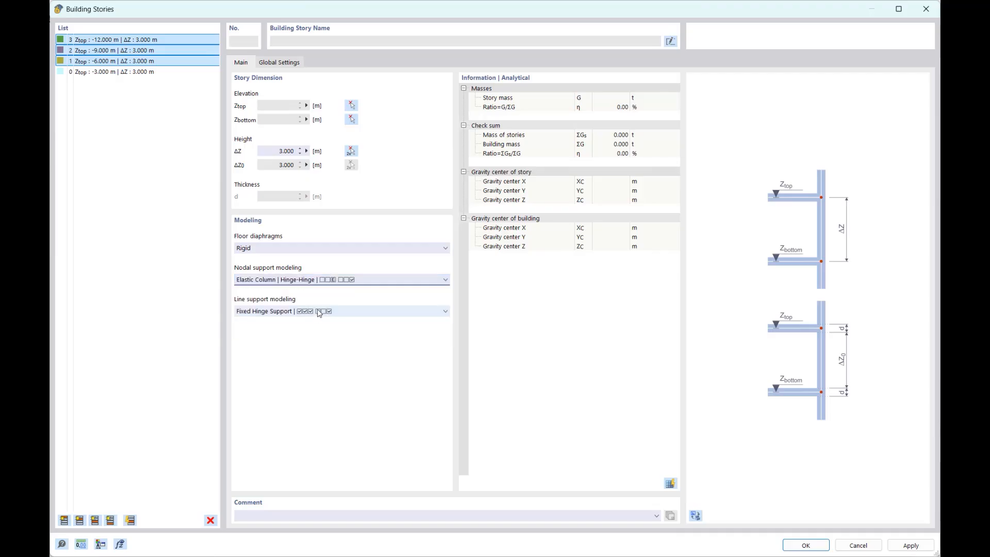
left_click(320, 312)
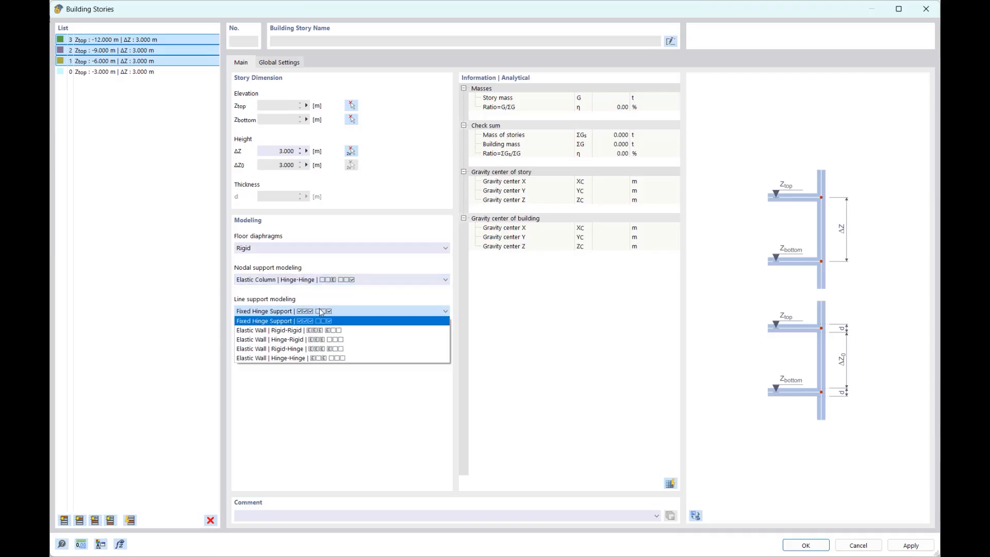
left_click(291, 358)
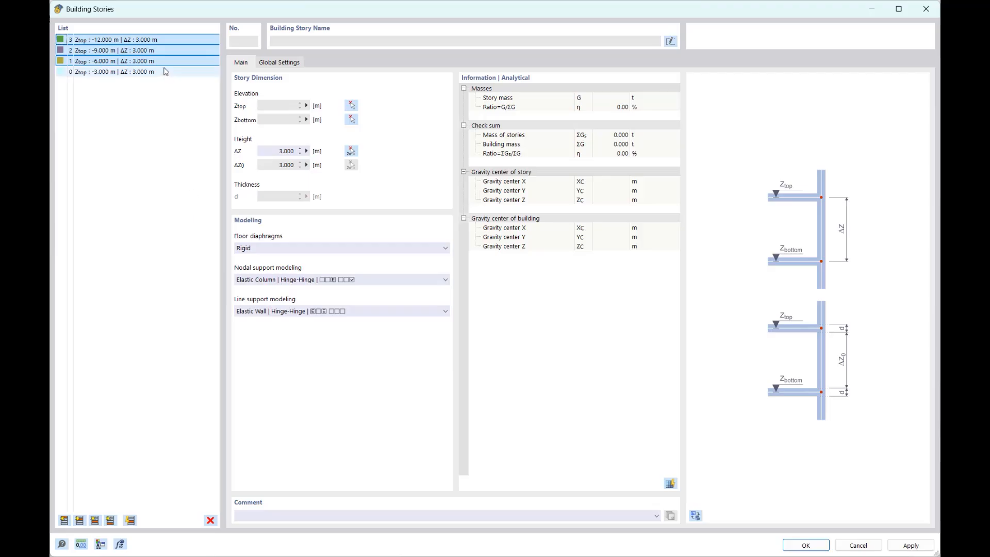
Give the lowest story Elastic Column | Rigid-Hinge nodal and Elastic Wall | Rigid-Hinge line support modeling, and save the stories, ignoring all assertion errors
left_click(166, 71)
left_click(291, 281)
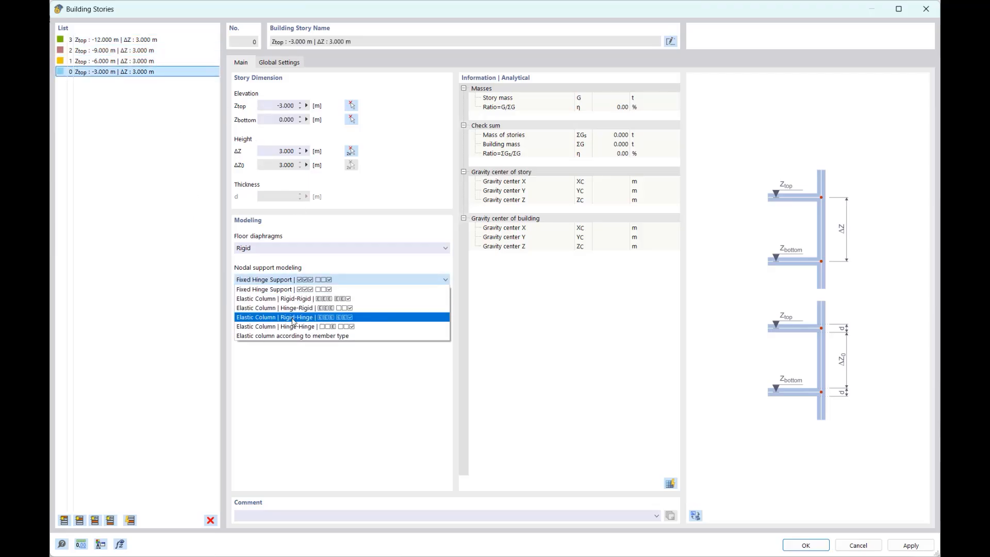
left_click(284, 321)
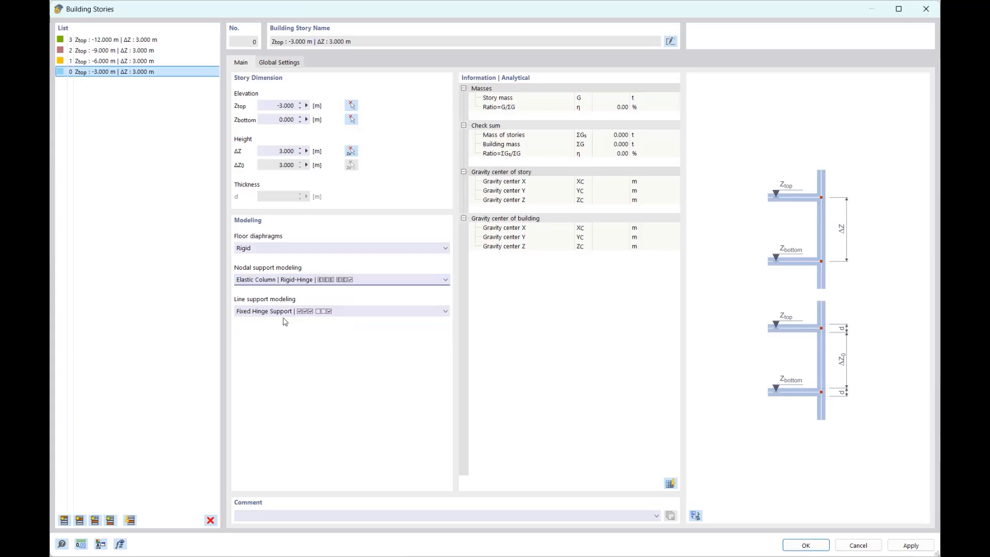
left_click(312, 312)
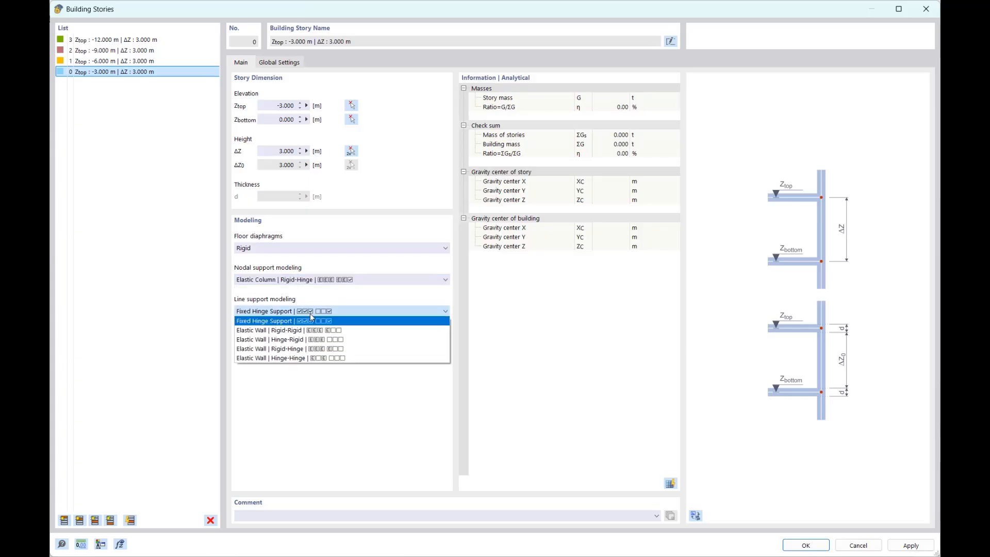
left_click(282, 351)
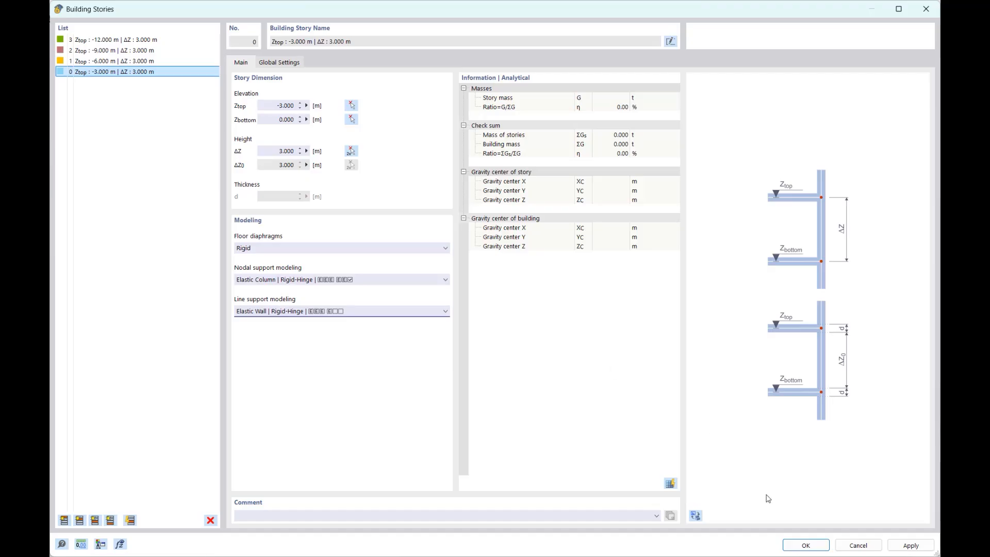
left_click(809, 546)
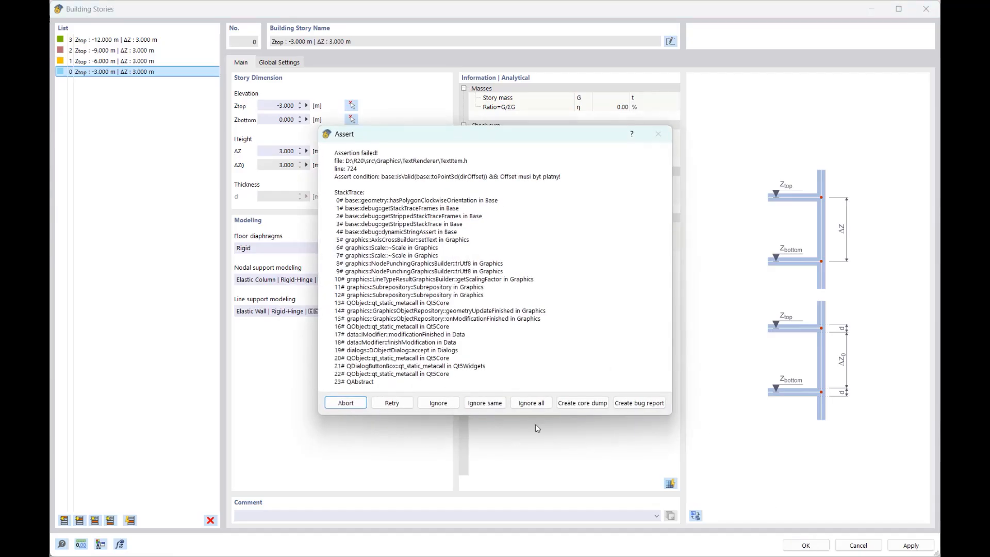
left_click(534, 402)
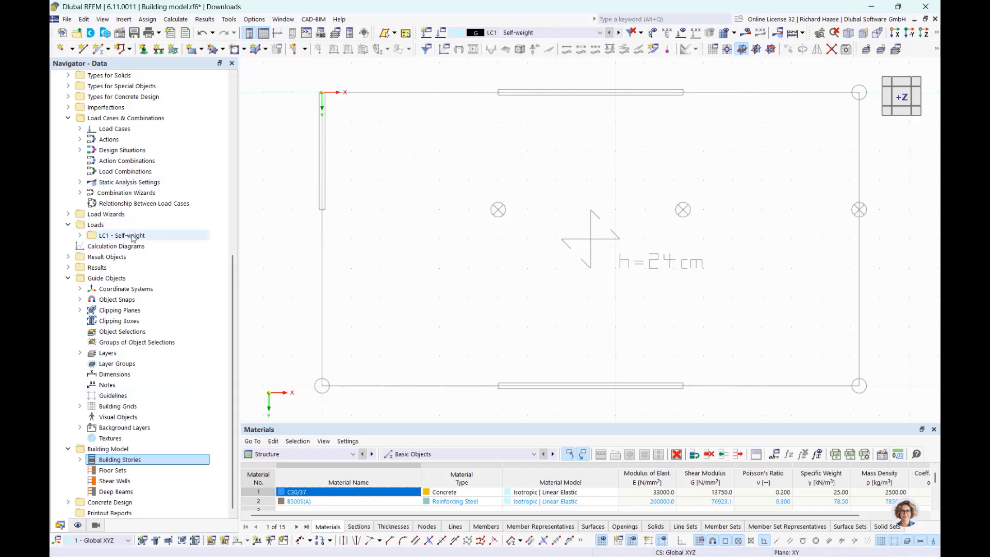
Delete the two existing sections, CIRCLE_M1 500 and R_M1 200/400
scroll(133, 235, "up", 6)
scroll(133, 238, "up", 4)
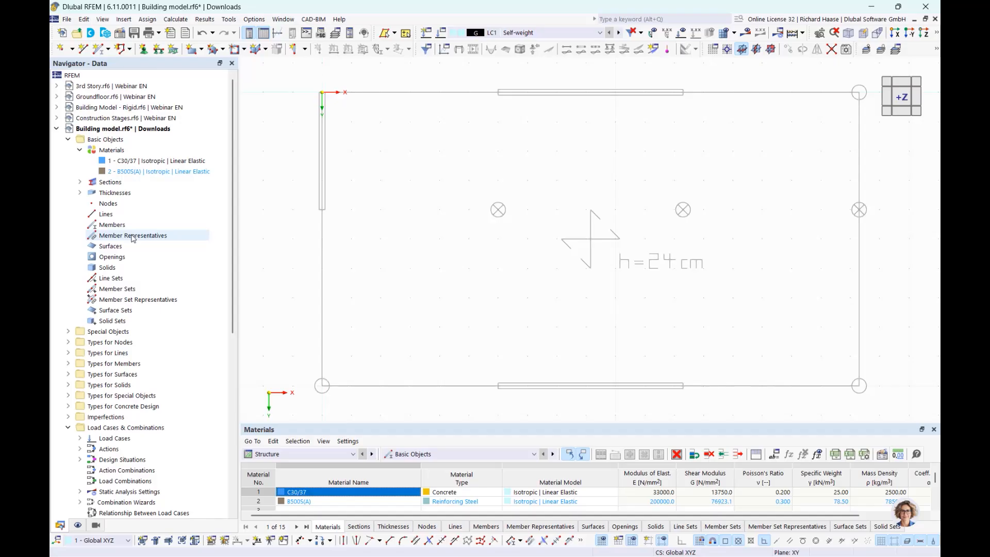
double_click(110, 184)
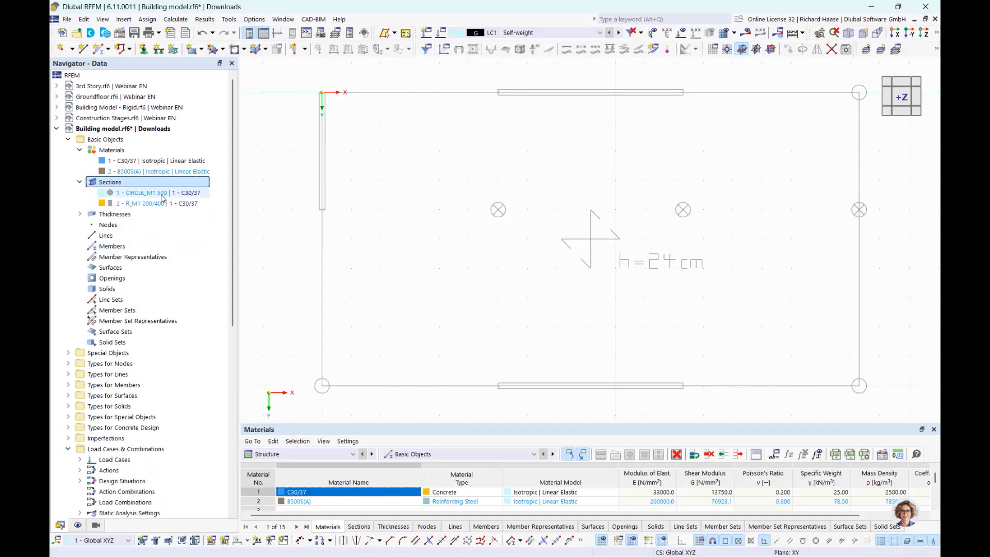
left_click(161, 194)
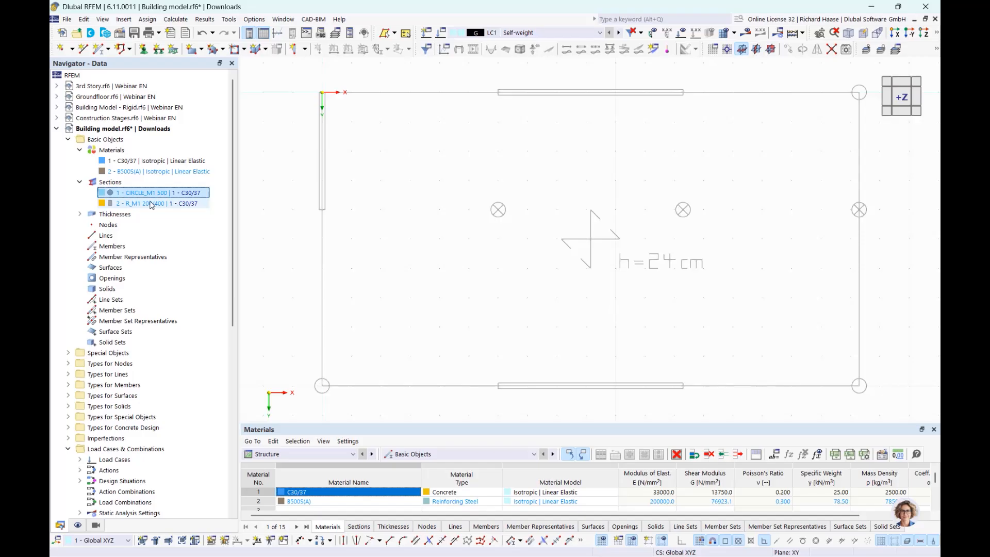
left_click(151, 205, "shift")
key("Delete")
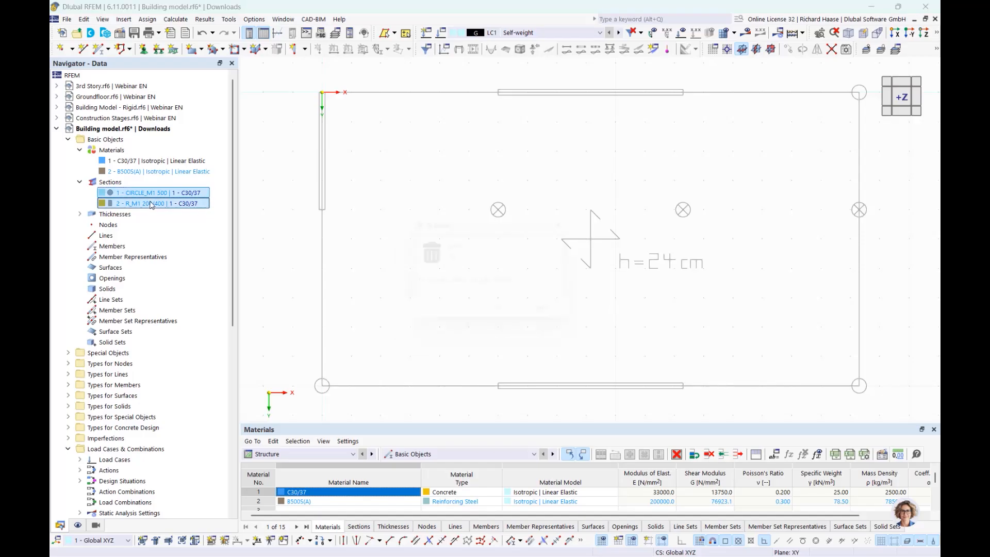
key("Return")
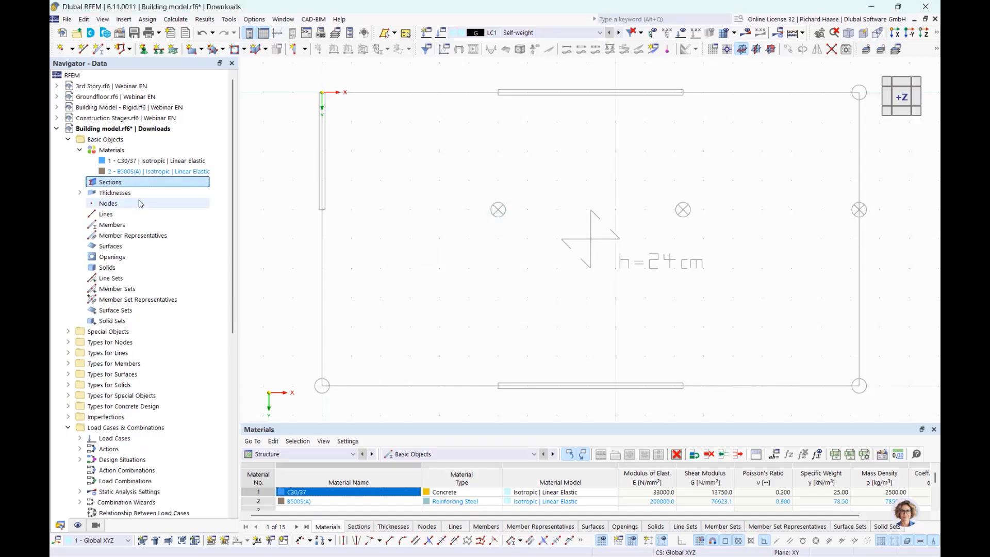
Delete the two existing uniform thicknesses of 200 mm and 240 mm
left_click(79, 193)
left_click(120, 203)
left_click(117, 214, "shift")
key("Delete")
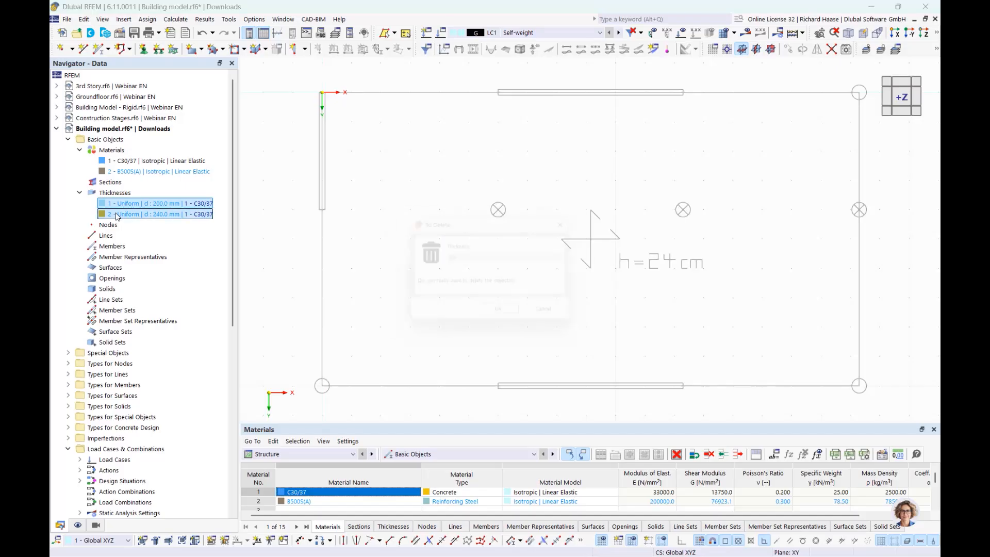
key("Return")
Start a new C30/37 section with a massive circle shape and open its geometry parameters
left_click(136, 184)
right_click(136, 184)
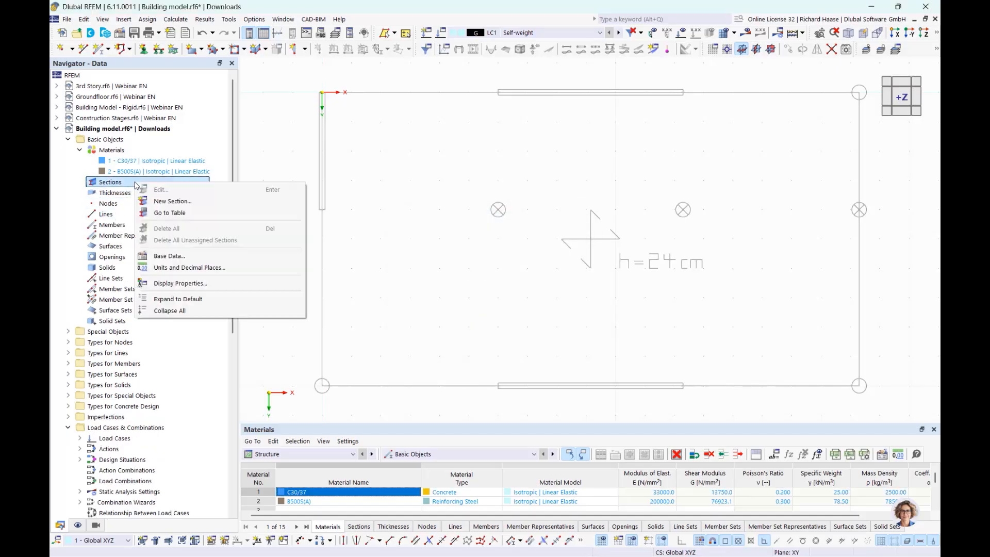
left_click(171, 201)
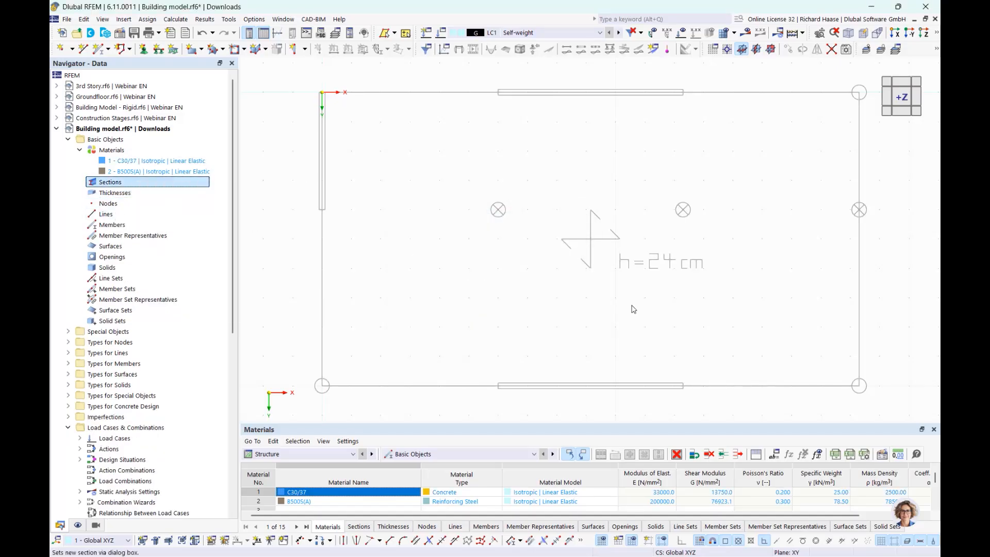
left_click_drag(531, 65, 551, 410)
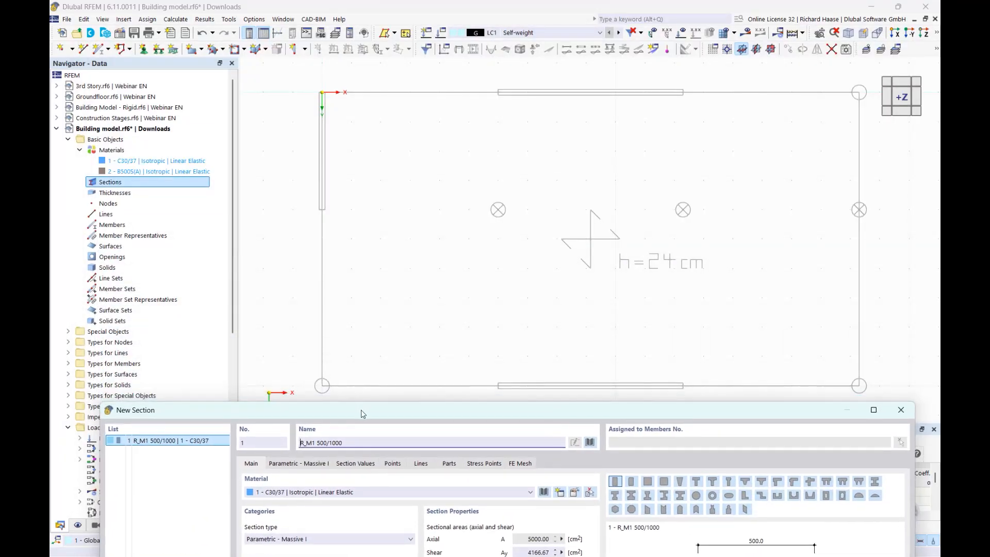
left_click_drag(363, 409, 370, 47)
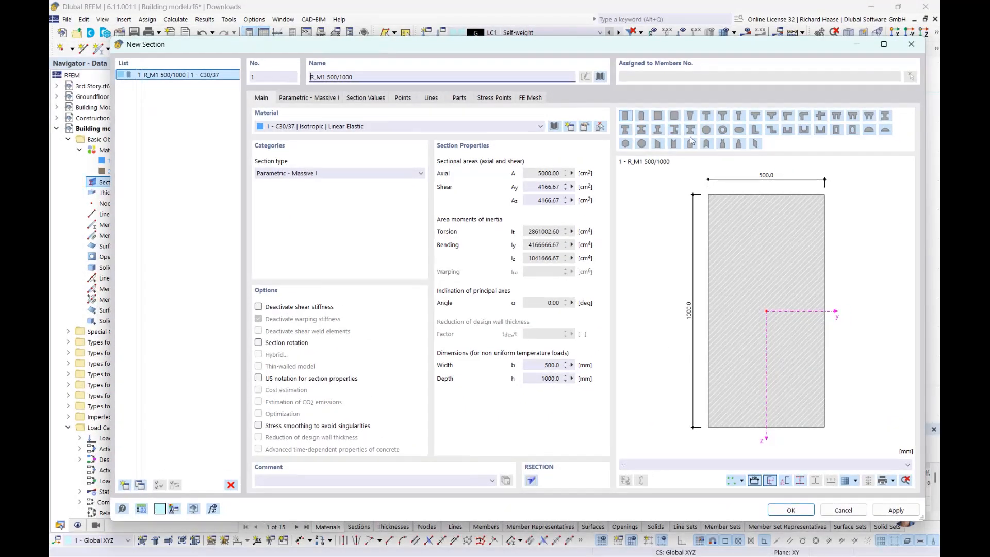
left_click(706, 130)
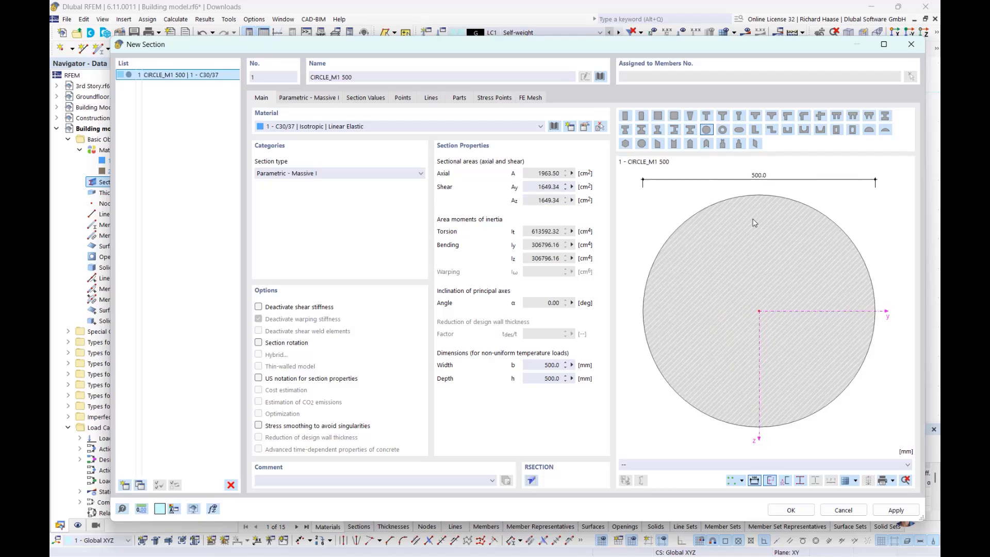
left_click(281, 100)
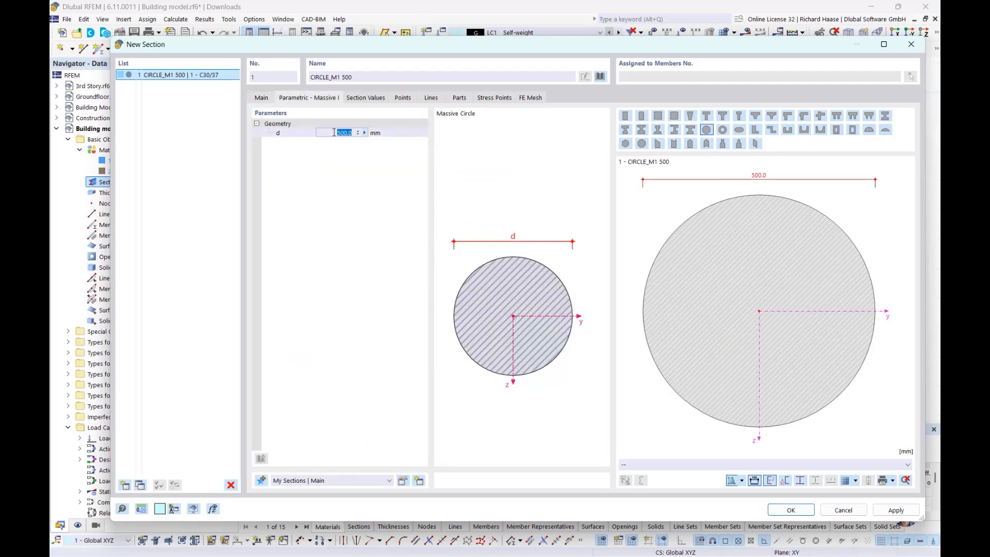
Set the circular section's diameter to 200 mm
type("200")
key("Return")
Set the circular section's diameter to 500 mm by measuring across the floor plan's lower-left column circle, and save the section
left_click(341, 134)
left_click(365, 134)
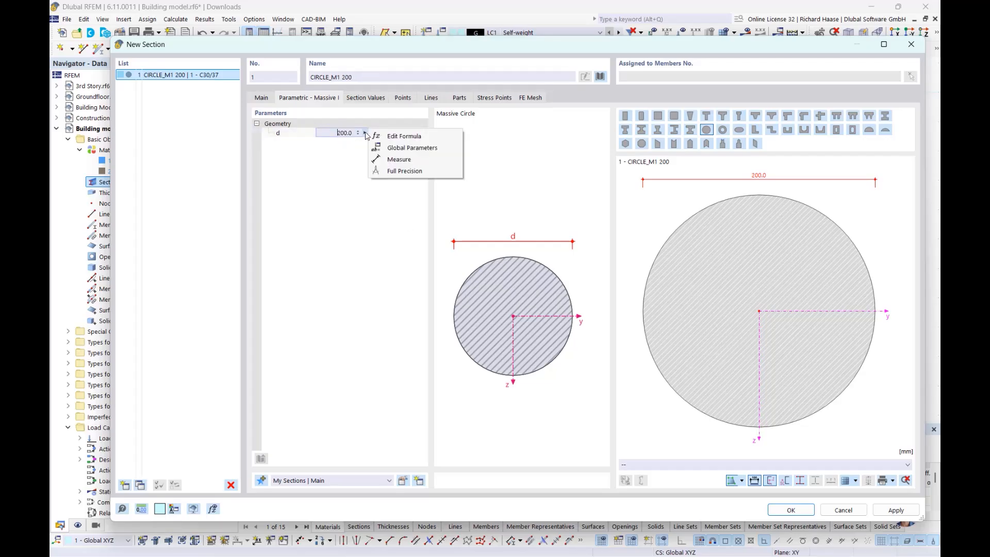
left_click(404, 161)
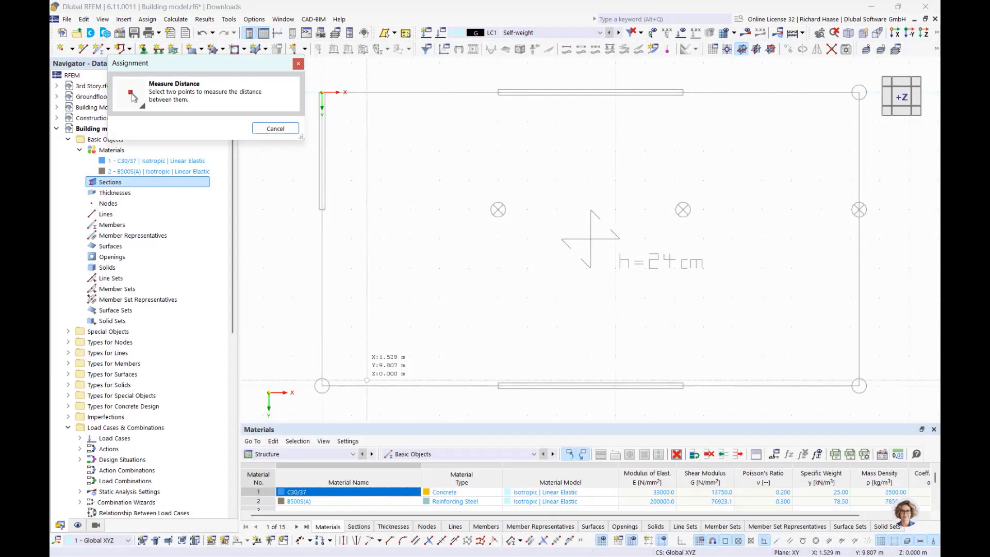
scroll(319, 366, "up", 3)
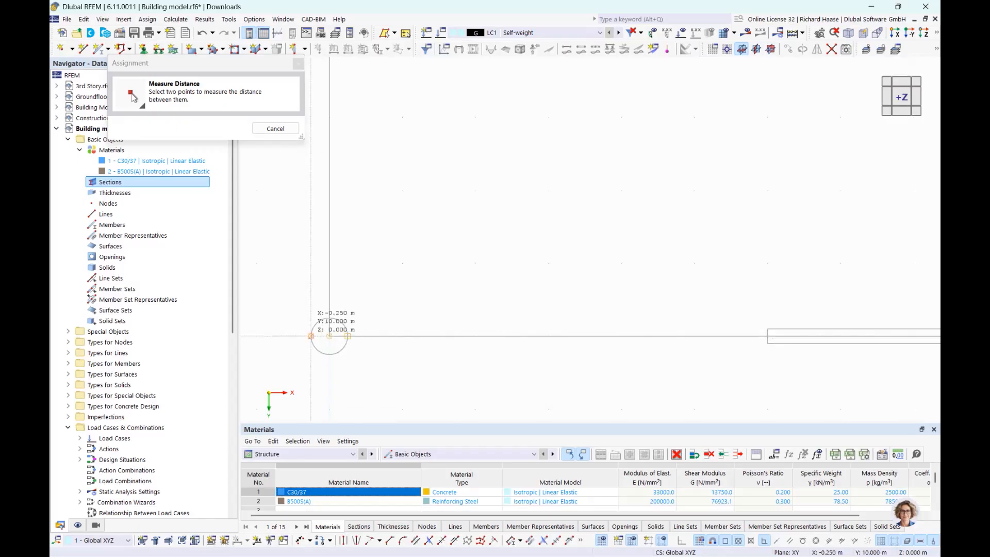
left_click(311, 337)
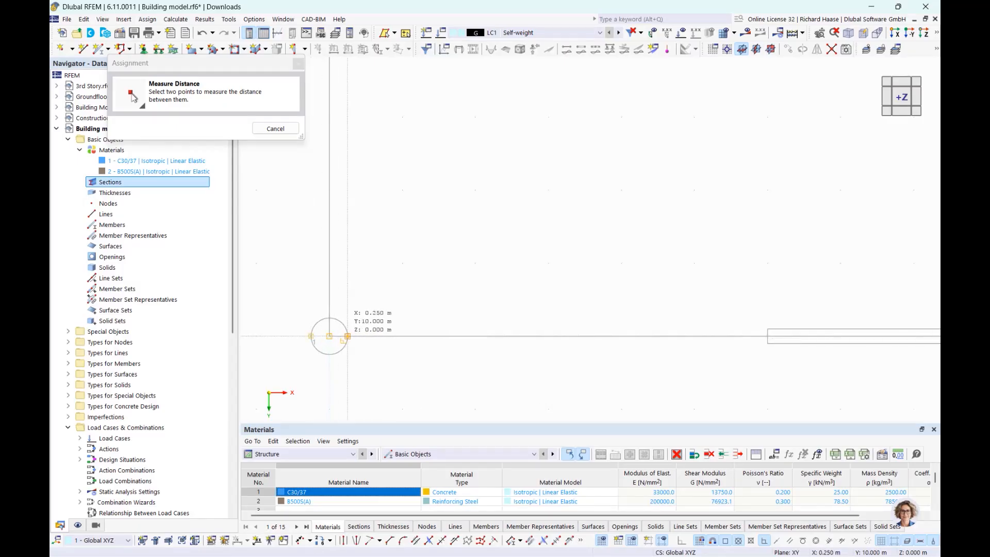
left_click(348, 336)
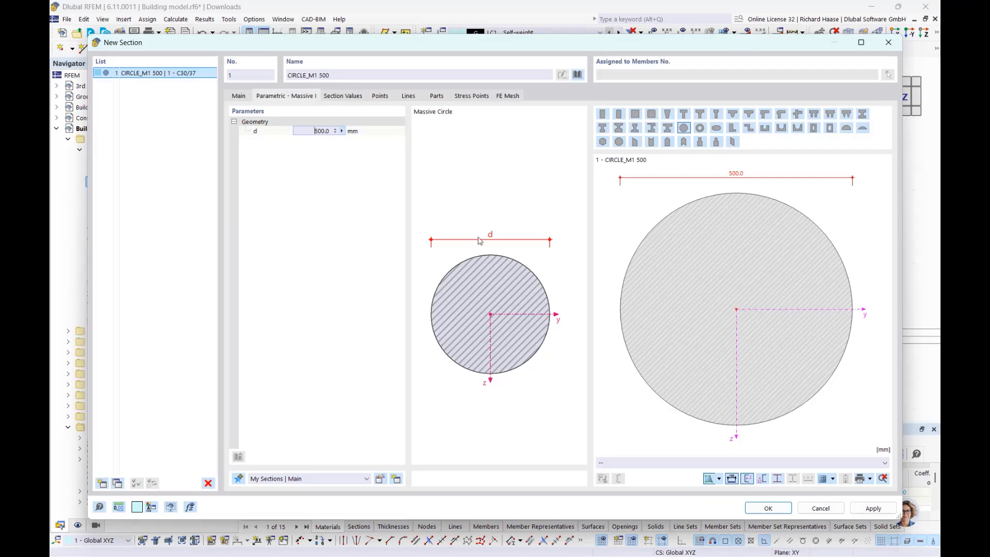
left_click_drag(504, 40, 504, 38)
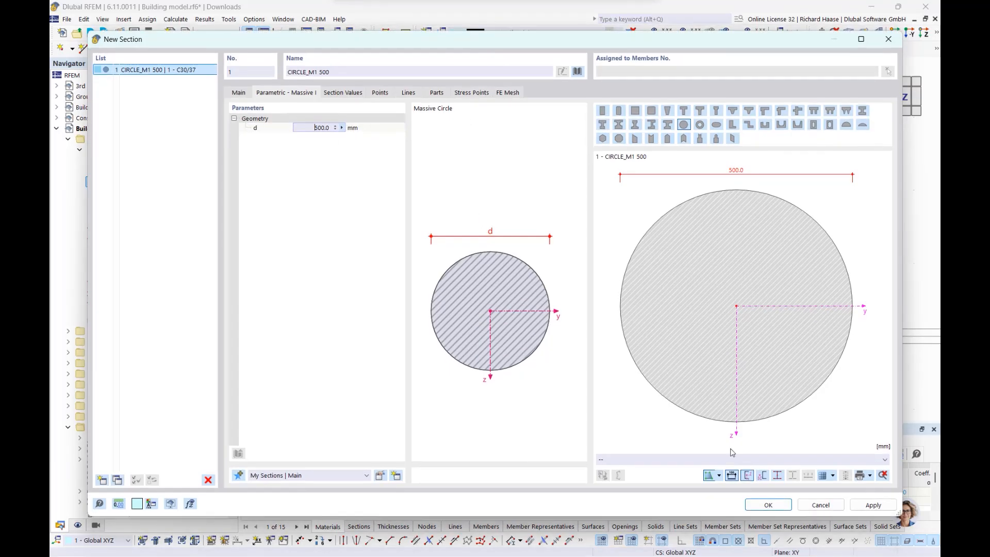
left_click(768, 505)
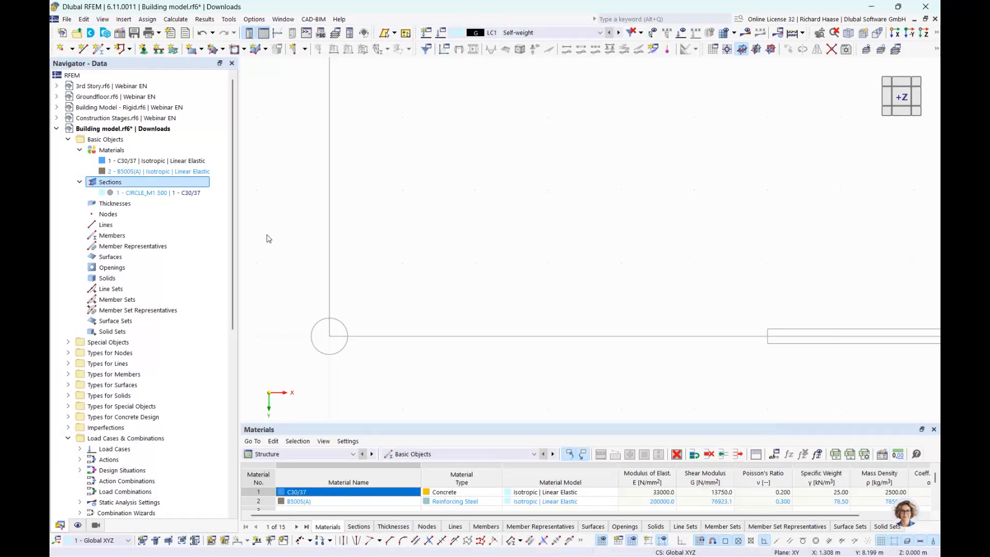
Define a new uniform thickness of 300 mm with material C30/37
scroll(386, 210, "down", 3)
mouse_move(471, 223)
middle_mouse_down()
mouse_move(417, 312)
mouse_move(474, 235)
middle_mouse_up()
scroll(417, 312, "down", 3)
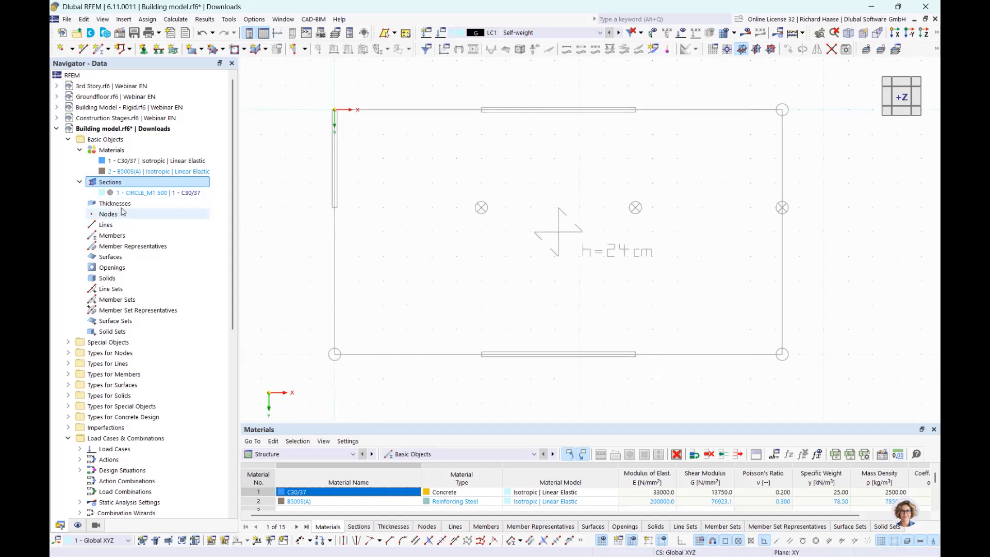
right_click(166, 204)
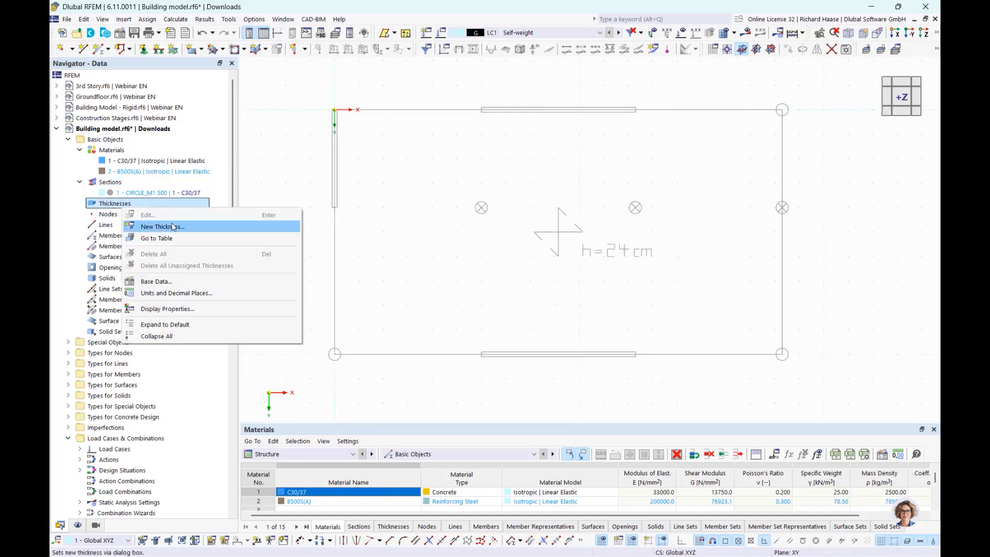
left_click(173, 227)
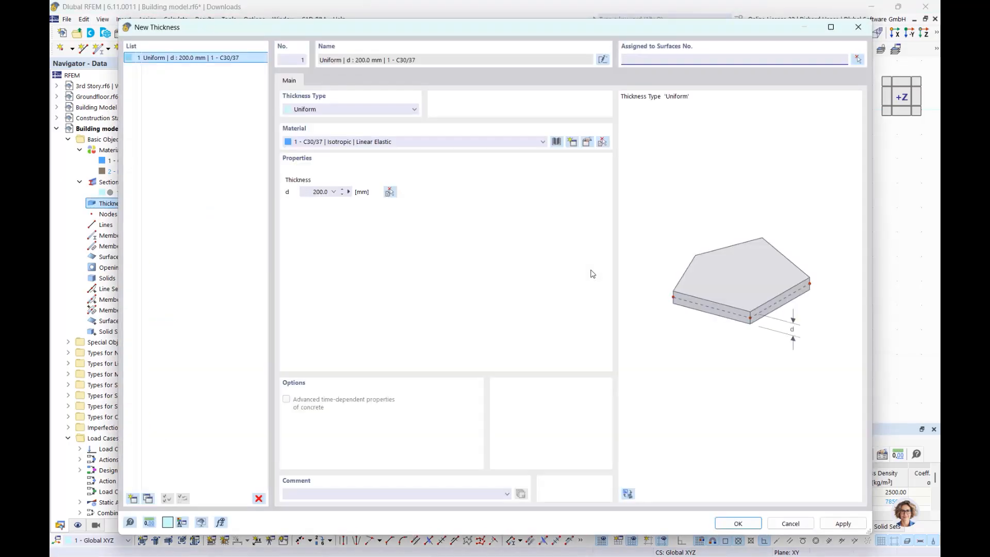
left_click(315, 194)
type("300")
left_click(316, 492)
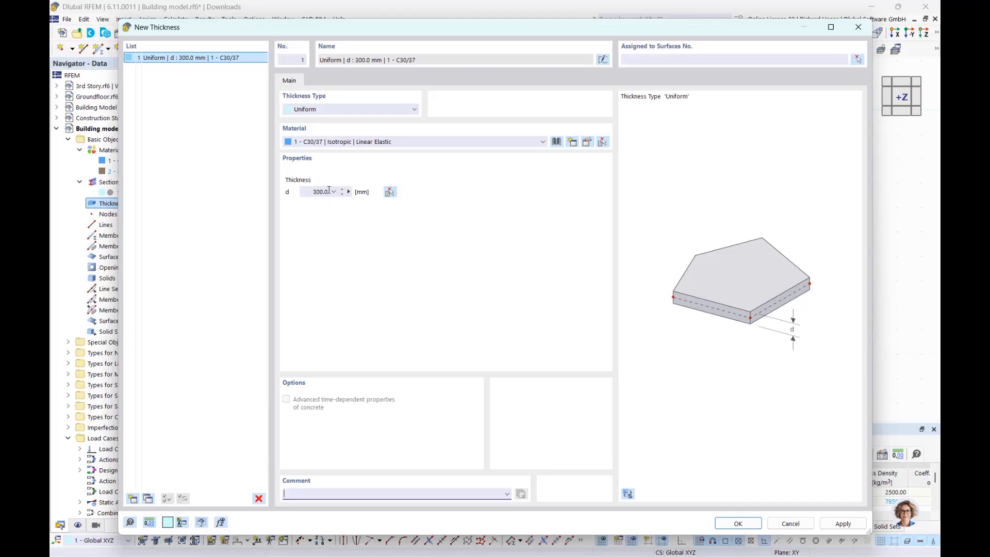
Set the uniform thickness to 200 mm by measuring across the floor plan's upper-left vertical wall
left_click(348, 192)
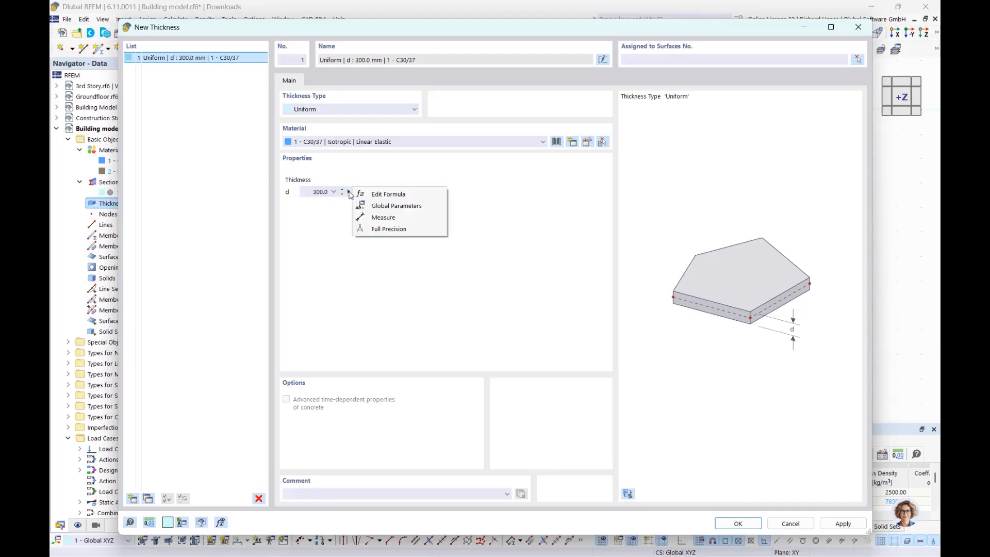
left_click(380, 219)
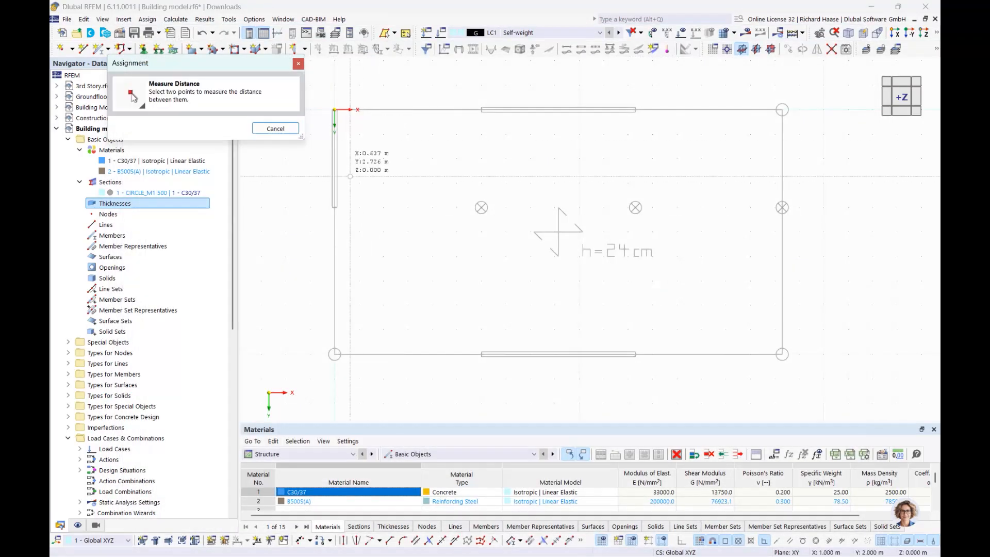
scroll(348, 203, "up", 5)
middle_click_drag(340, 173, 347, 203)
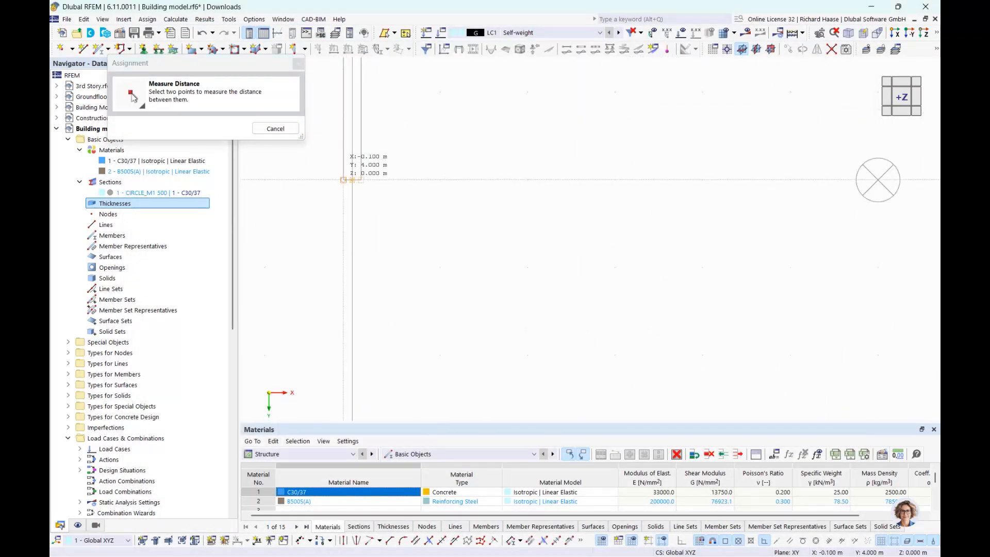
left_click(361, 180)
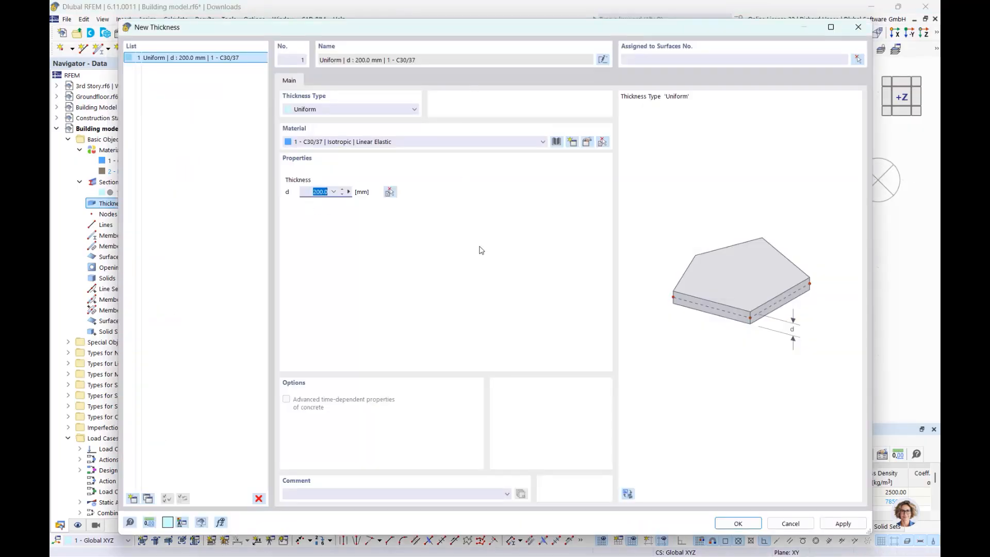
Add a second uniform thickness of 240 mm with material C30/37 and save both thicknesses
left_click(133, 499)
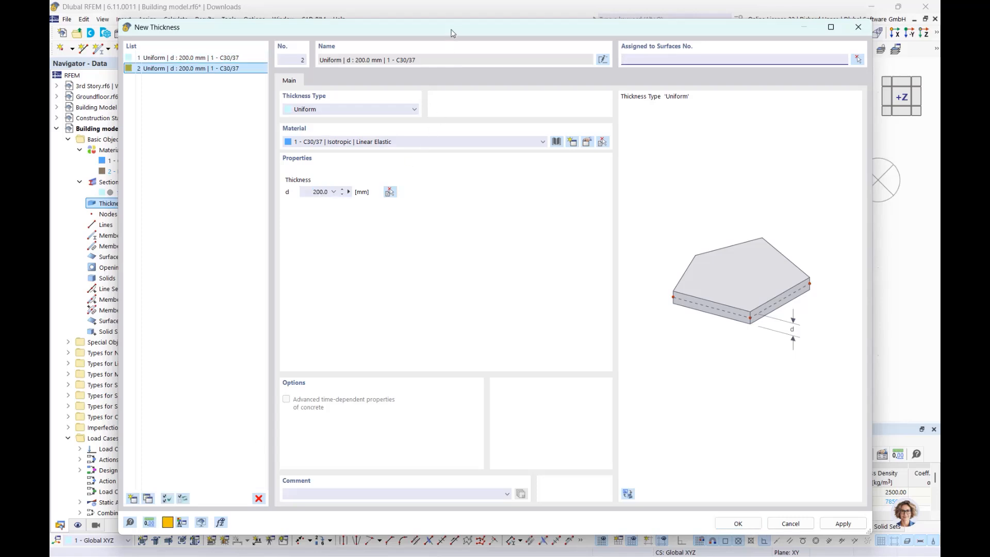
left_click_drag(451, 33, 545, 297)
left_click_drag(663, 294, 556, 104)
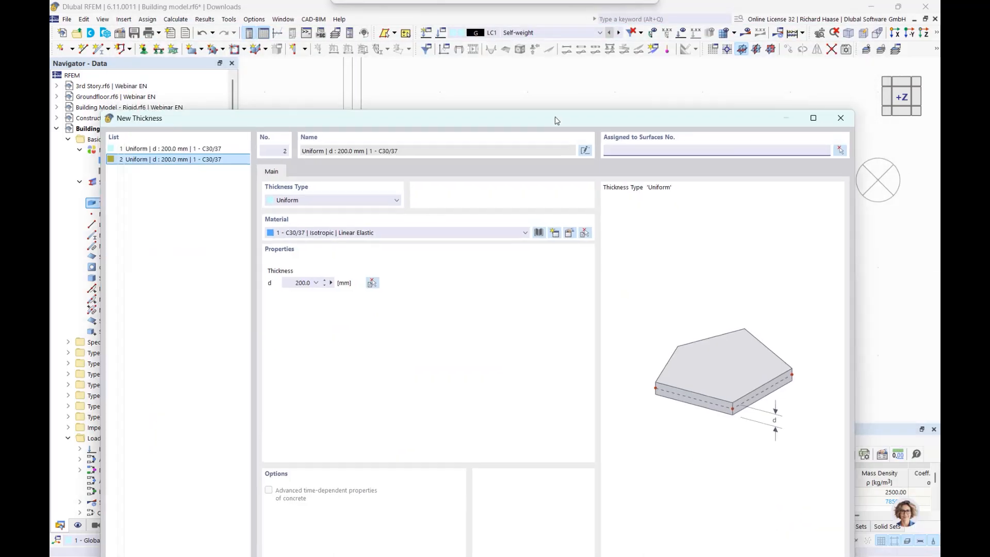
double_click(302, 279)
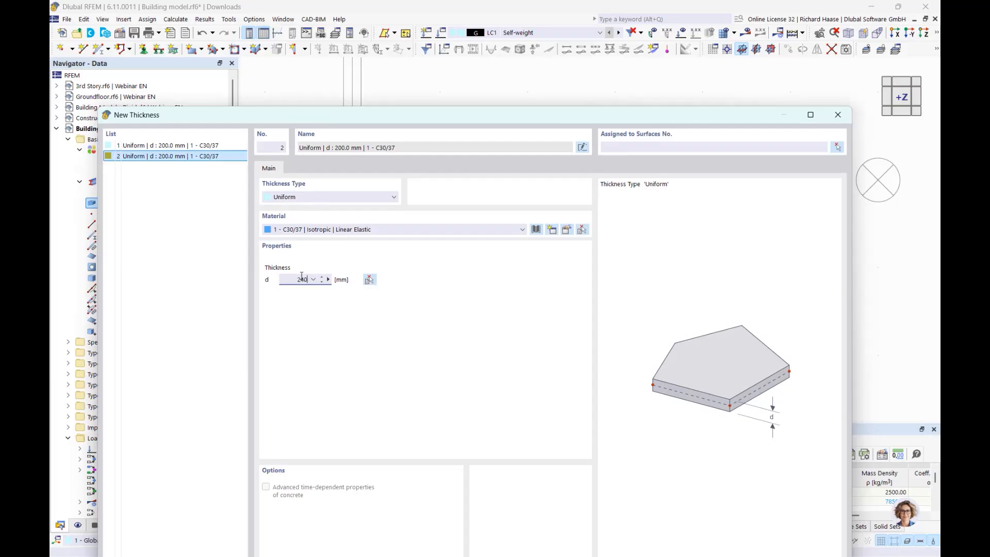
left_click_drag(472, 116, 463, 50)
left_click(705, 538)
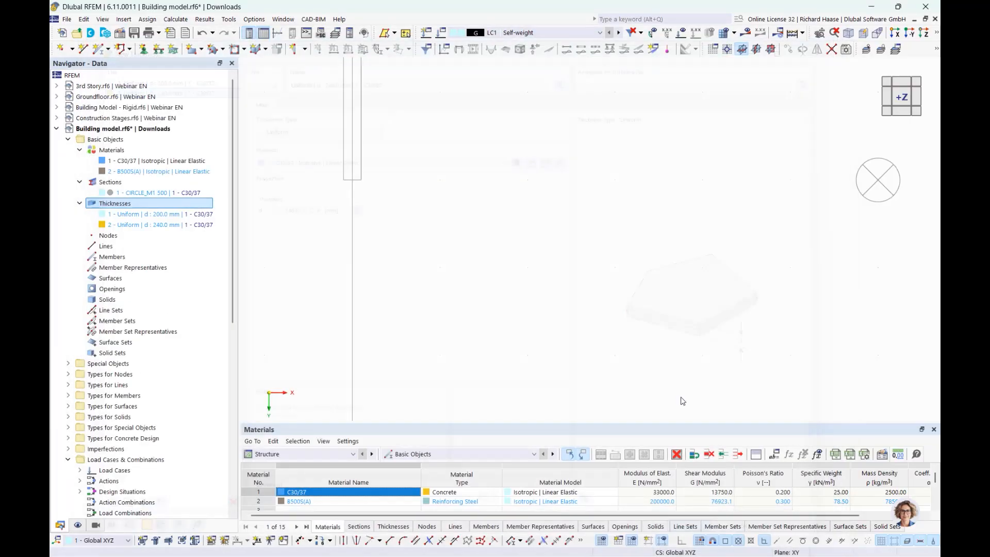
Set the solid model's surface rendering to Filled incl. Thickness in the display settings
scroll(644, 280, "down", 5)
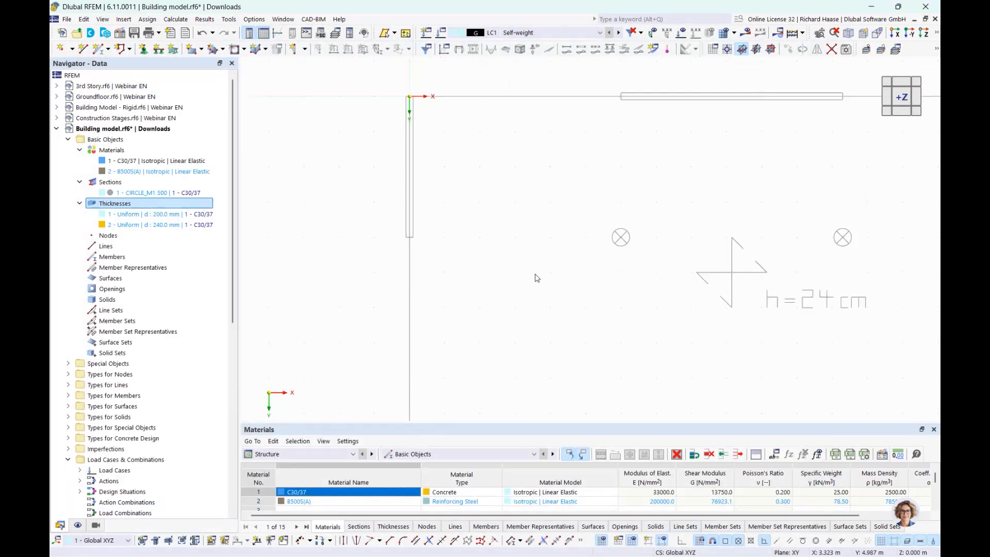
scroll(557, 276, "down", 3)
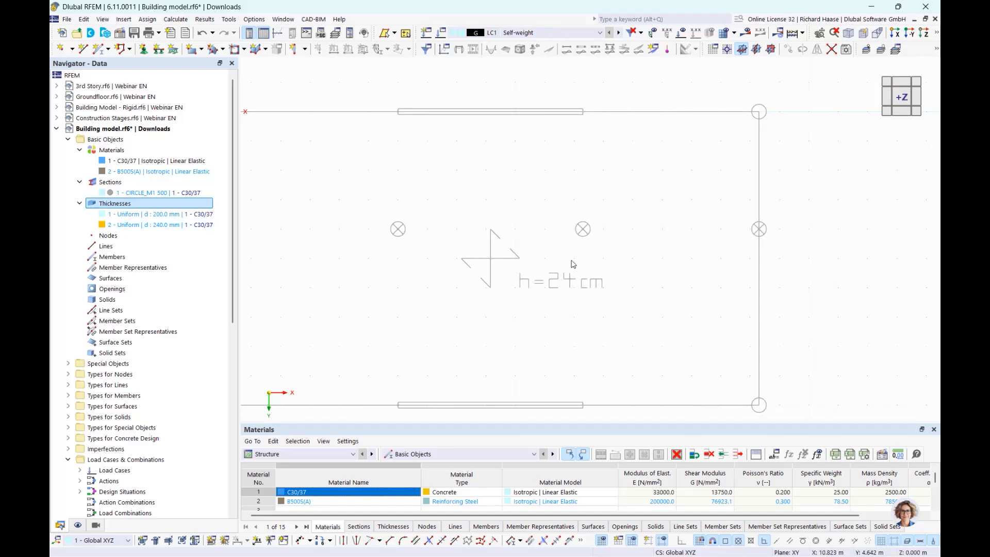
scroll(510, 277, "down", 2)
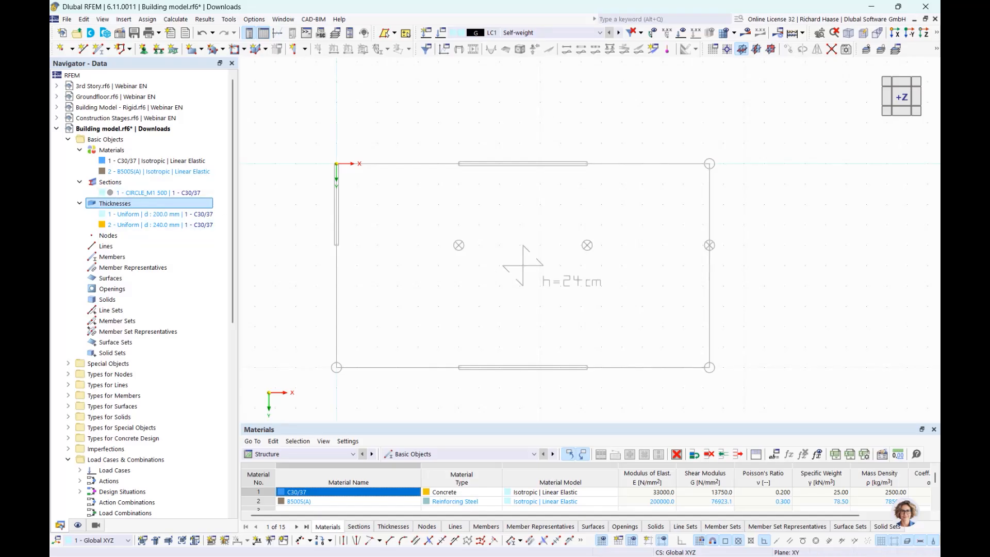
left_click(77, 525)
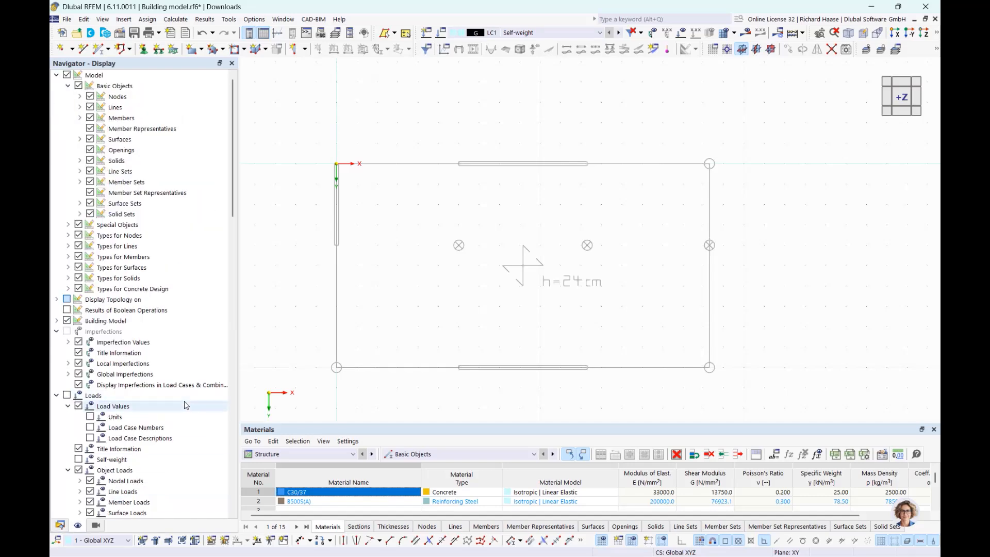
scroll(186, 405, "down", 7)
scroll(186, 405, "down", 14)
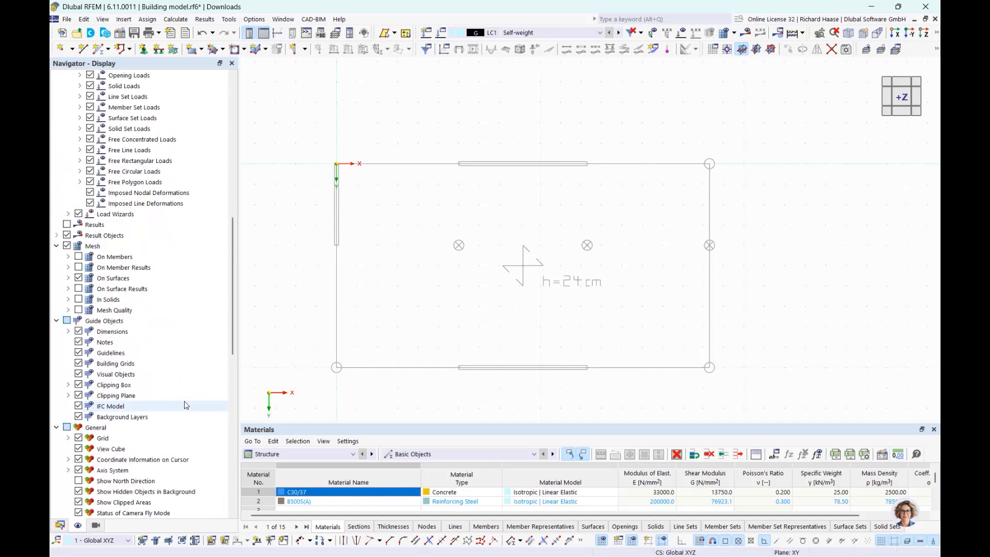
left_click_drag(231, 380, 230, 456)
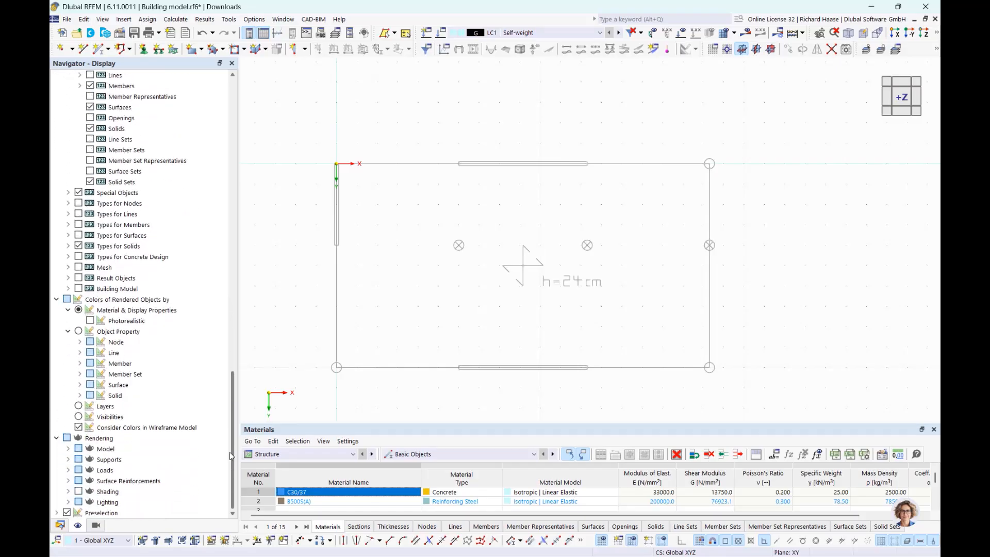
left_click(129, 438)
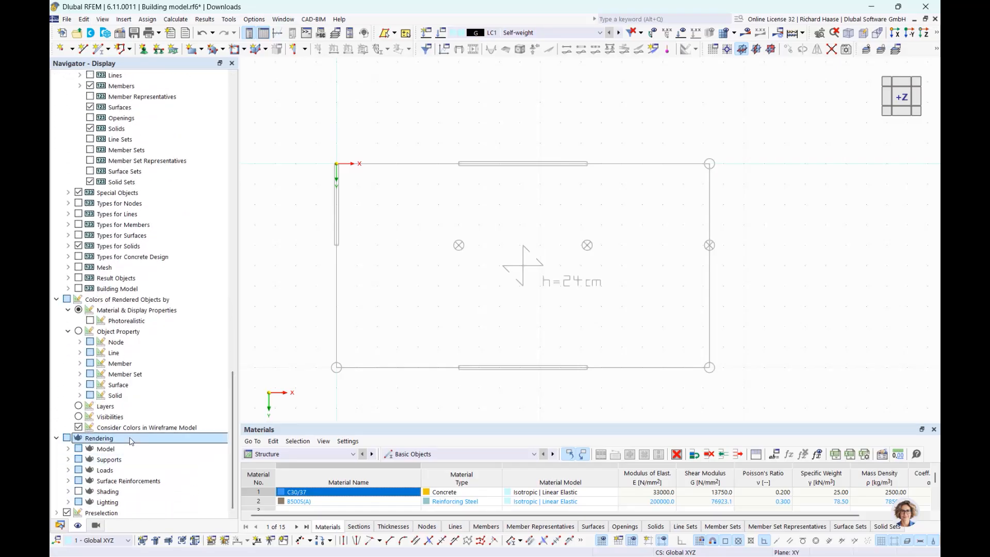
left_click(69, 450)
left_click(80, 452)
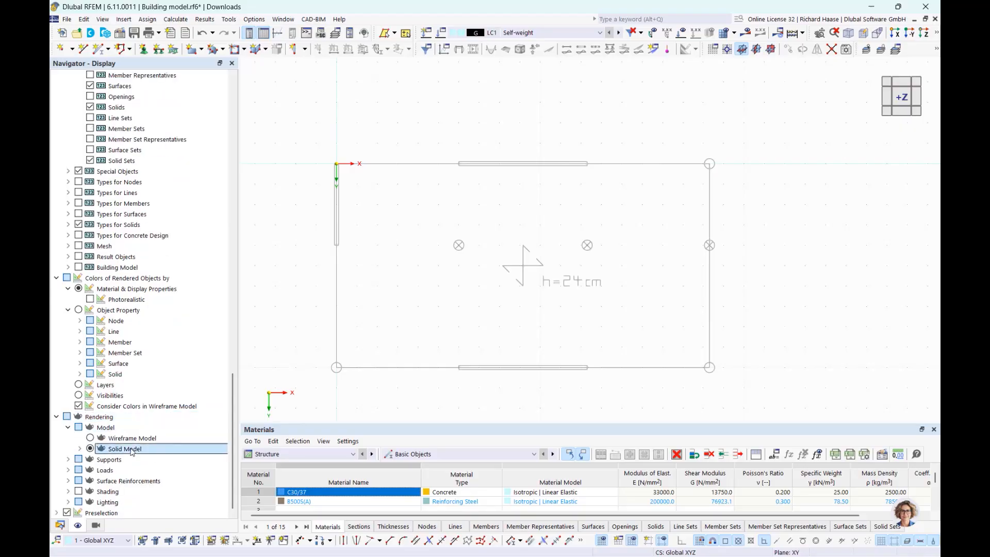
left_click(80, 449)
scroll(82, 452, "down", 1)
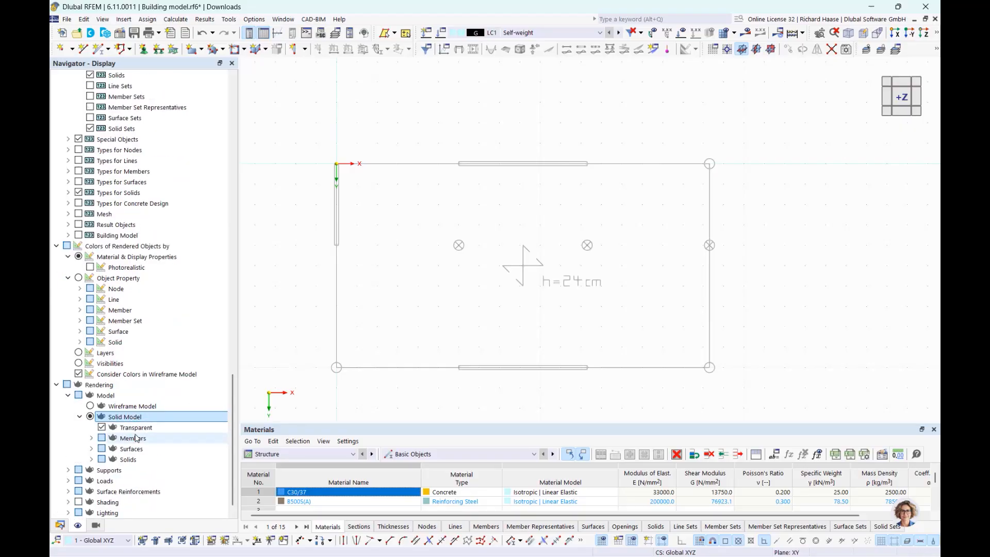
left_click(92, 450)
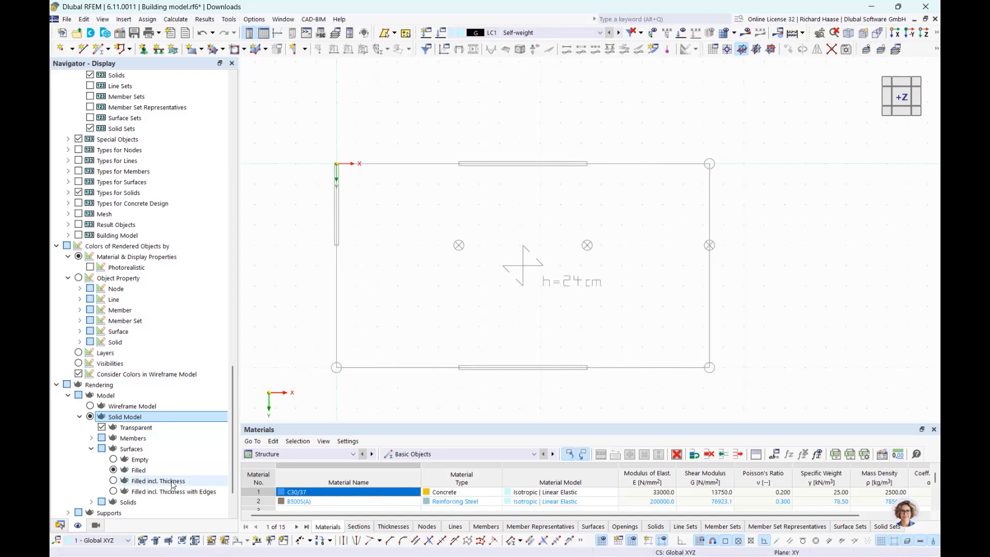
left_click(114, 481)
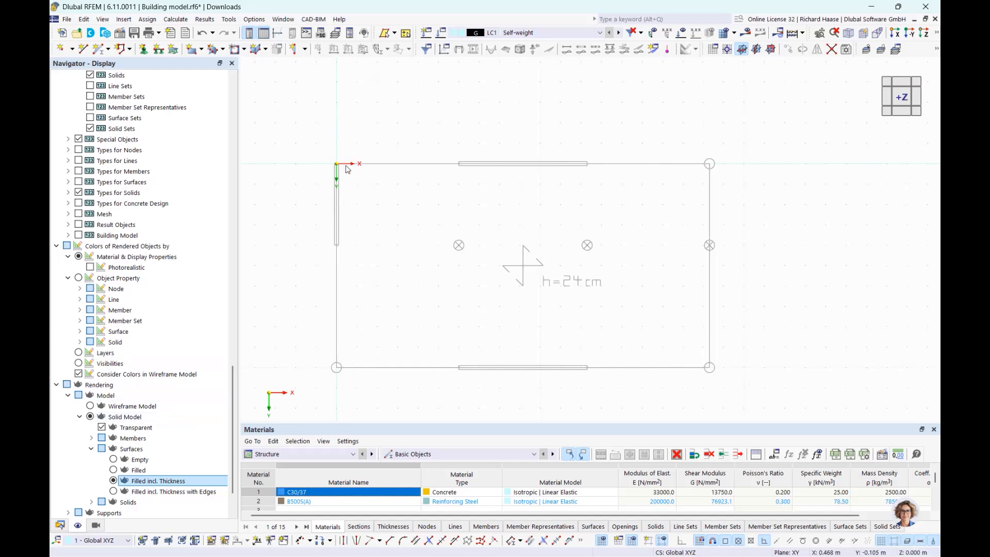
Start the building-model Column tool with the CIRCLE_M1 500 section in C30/37 and assign it to all stories, 0 to 3
left_click(306, 50)
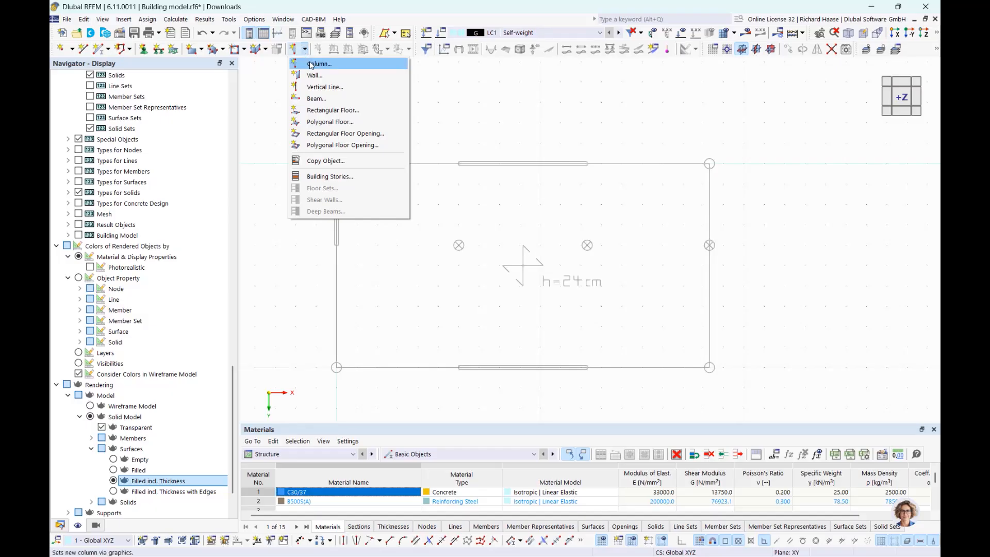
left_click(311, 64)
left_click(376, 159)
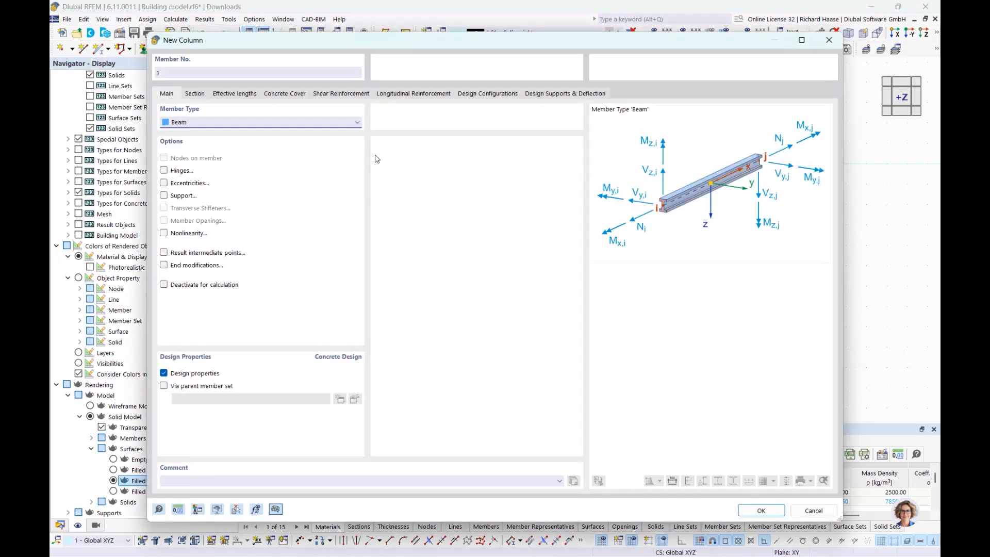
left_click(194, 93)
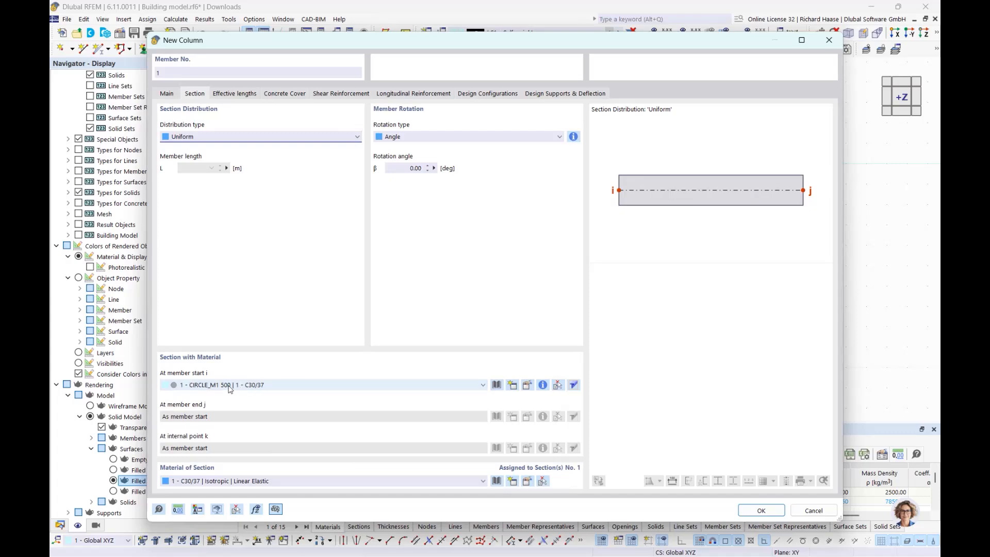
left_click(761, 511)
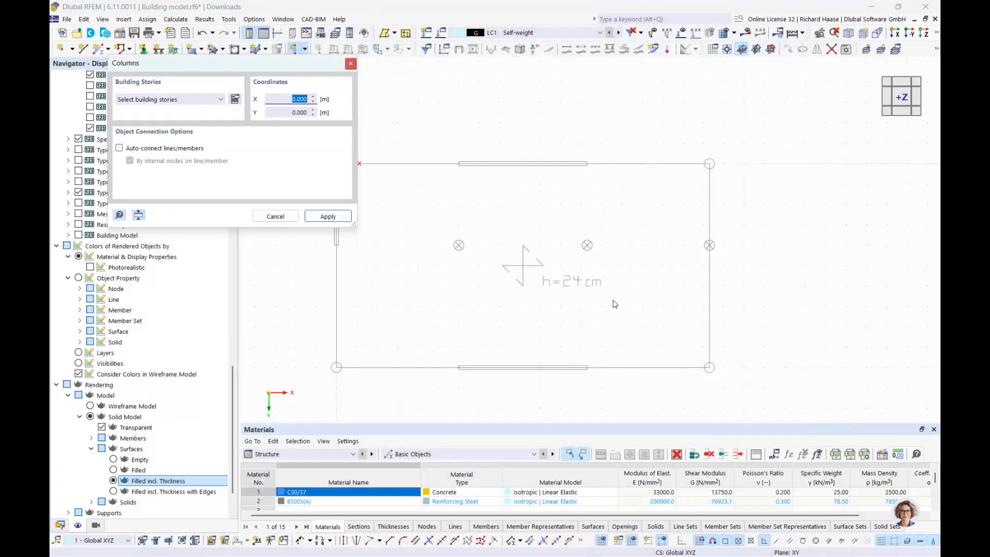
left_click(186, 100)
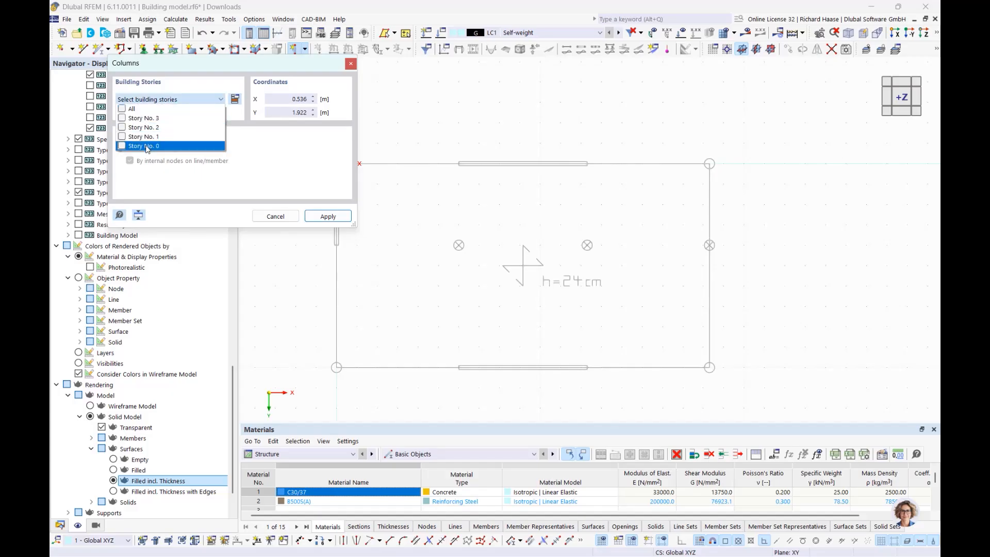
left_click(122, 109)
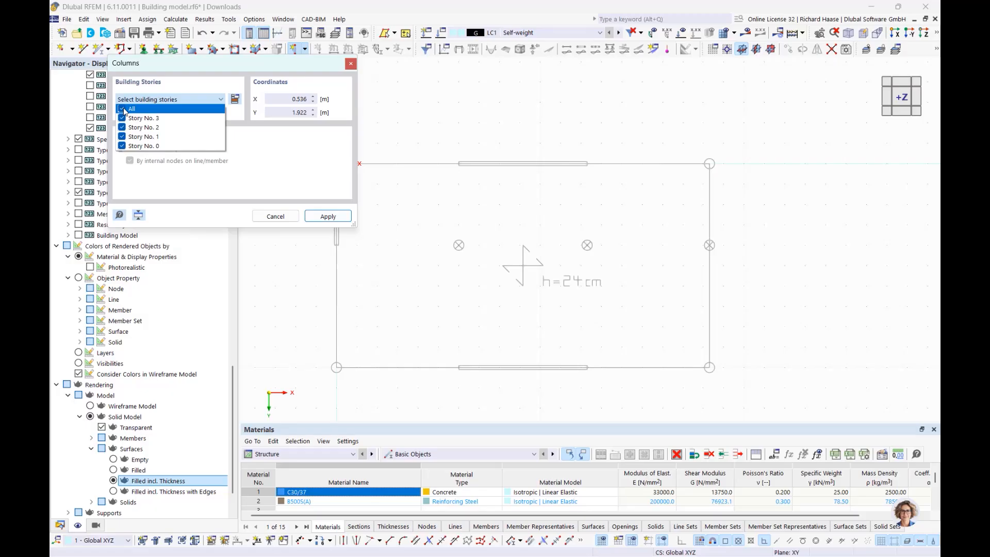
left_click(325, 185)
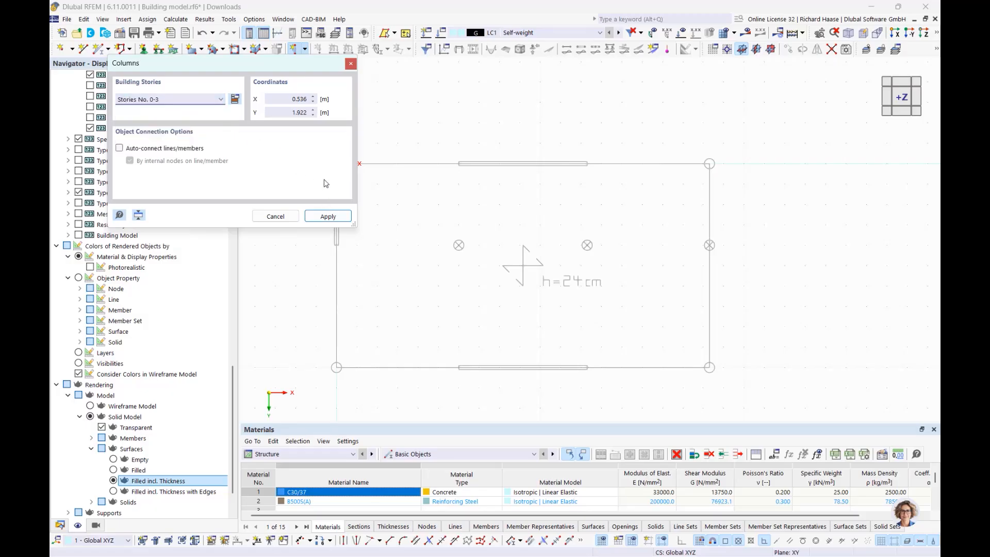
left_click(327, 218)
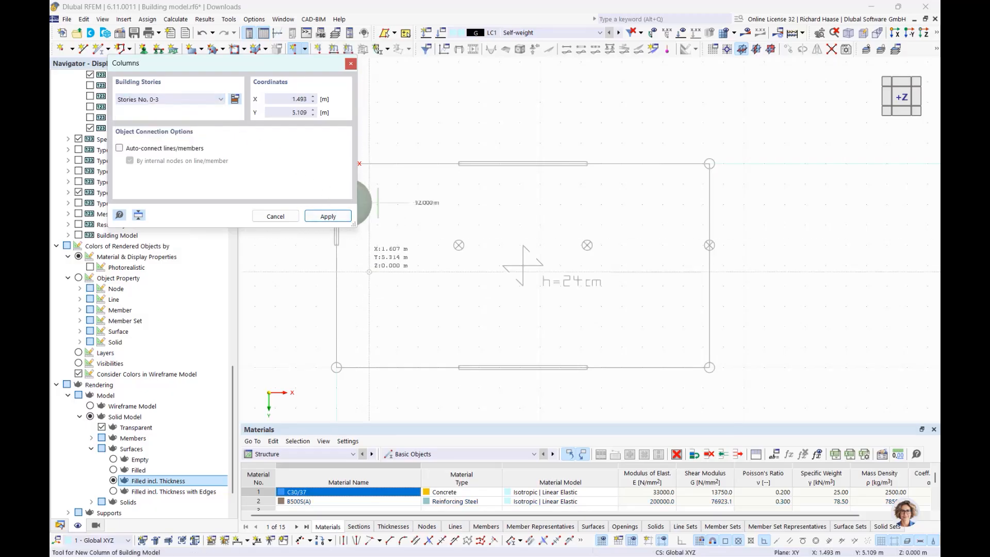
scroll(376, 240, "up", 3)
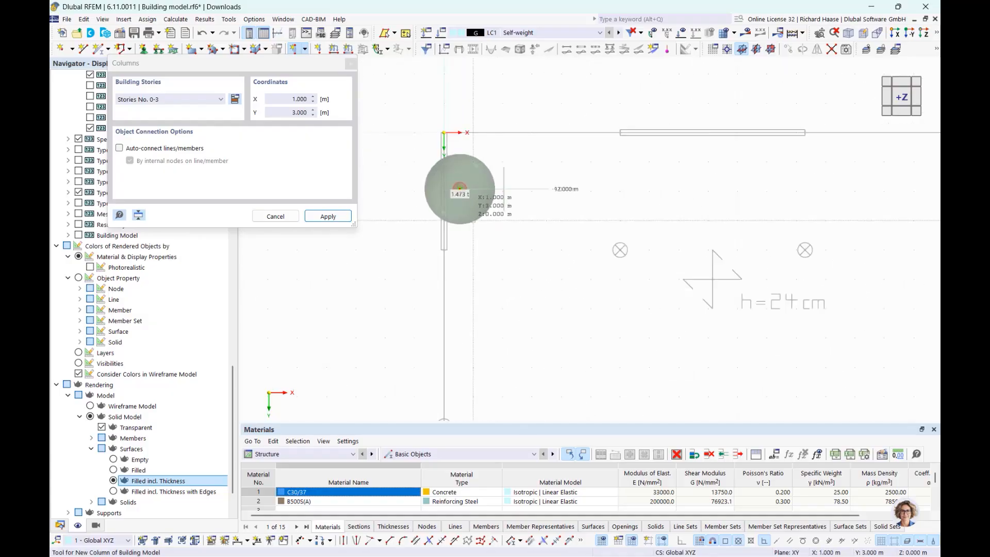
left_click(457, 200)
left_click_drag(401, 249, 500, 149)
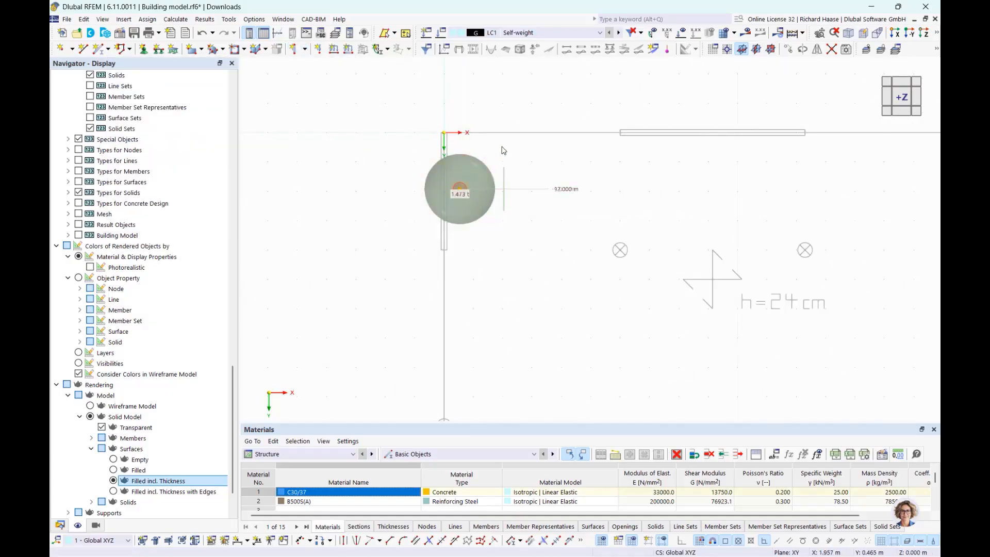
key("Delete")
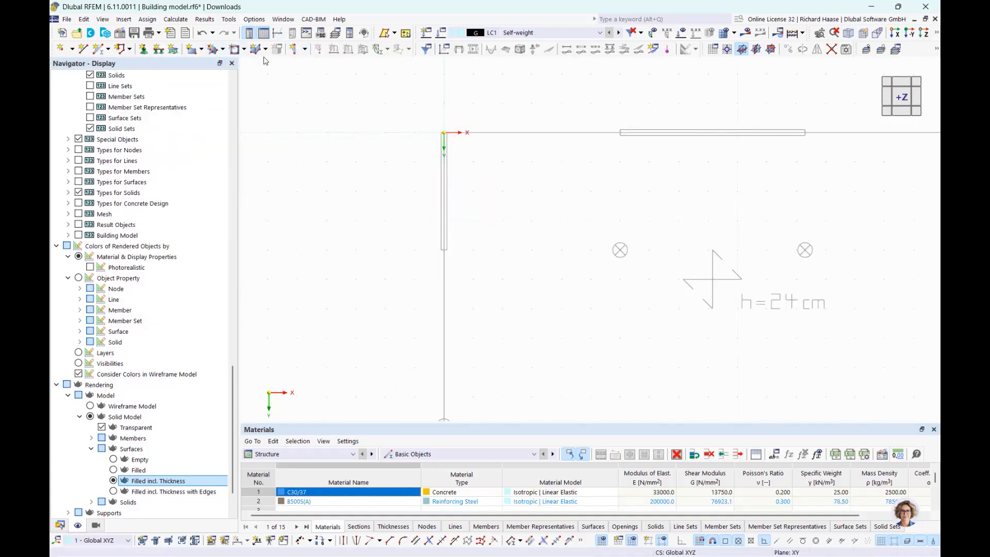
Place a column through stories 0 to 3 at the floor plan's lower-left column circle, X 0.000 m and Y 10.000 m
left_click(298, 49)
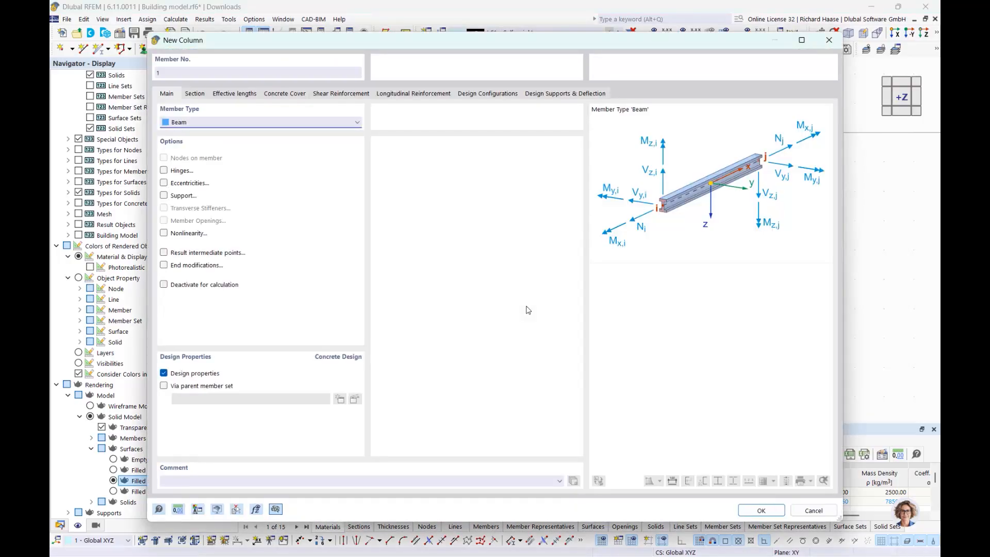
left_click(757, 509)
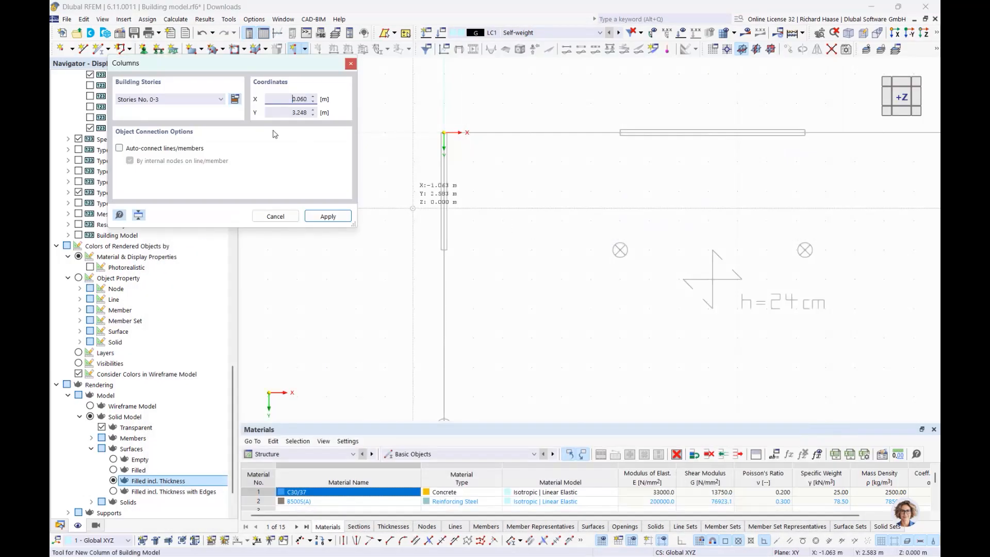
left_click(187, 100)
left_click(187, 100)
scroll(528, 281, "down", 1)
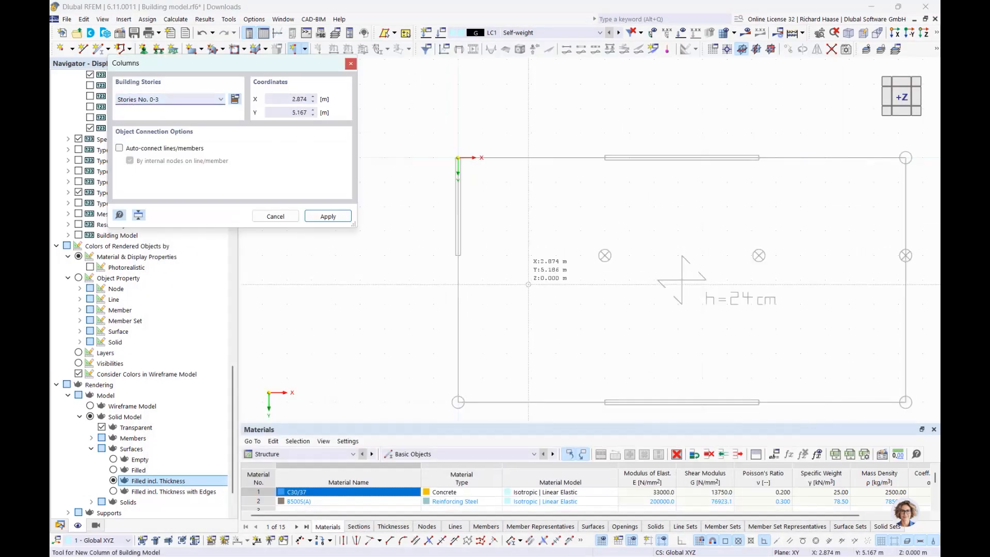
middle_click_drag(522, 284, 463, 276)
scroll(463, 276, "up", 2)
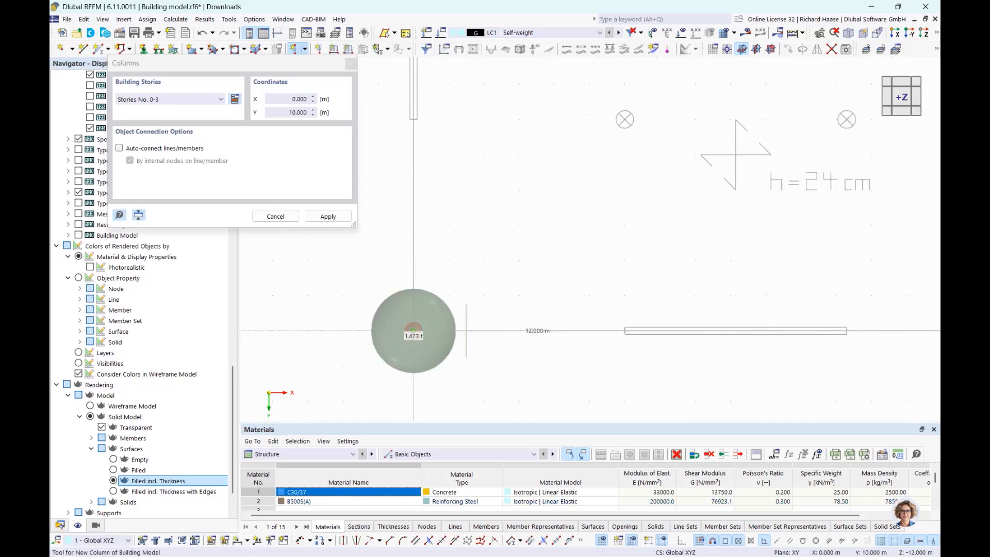
scroll(416, 320, "up", 3)
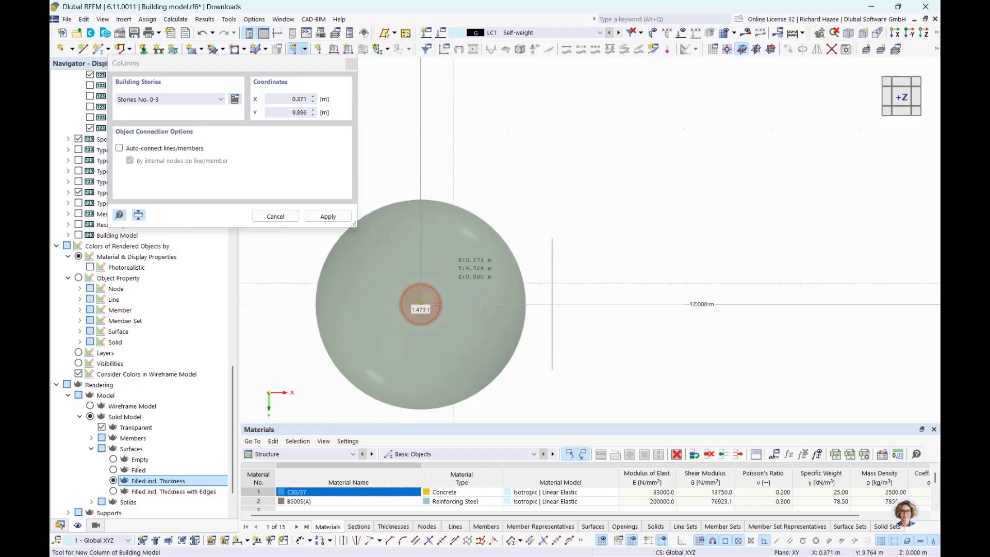
Place a column through stories 0 to 3 at the first interior column circle, X 6.000 m and Y 4.000 m
scroll(446, 277, "down", 3)
middle_click_drag(510, 280, 486, 221)
scroll(481, 202, "down", 2)
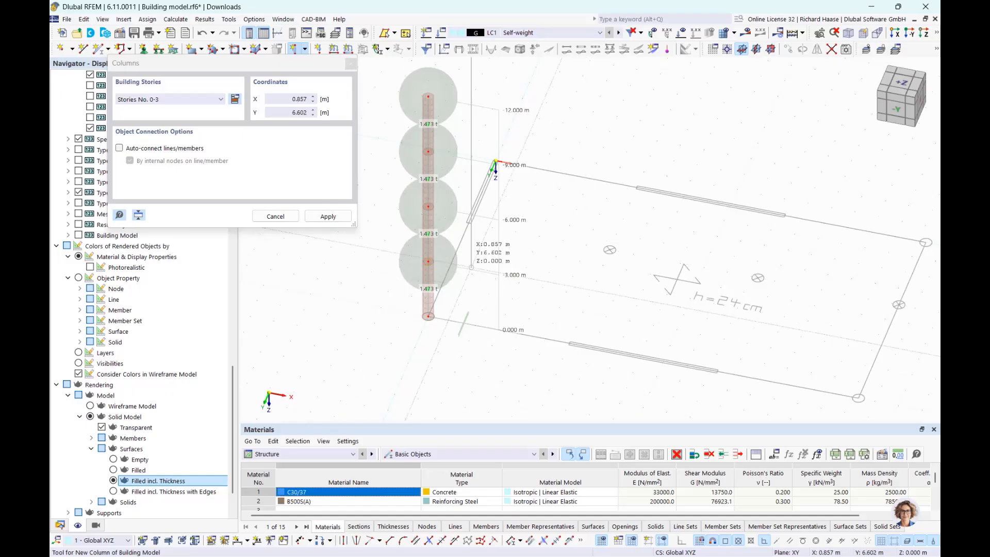
scroll(666, 245, "up", 2)
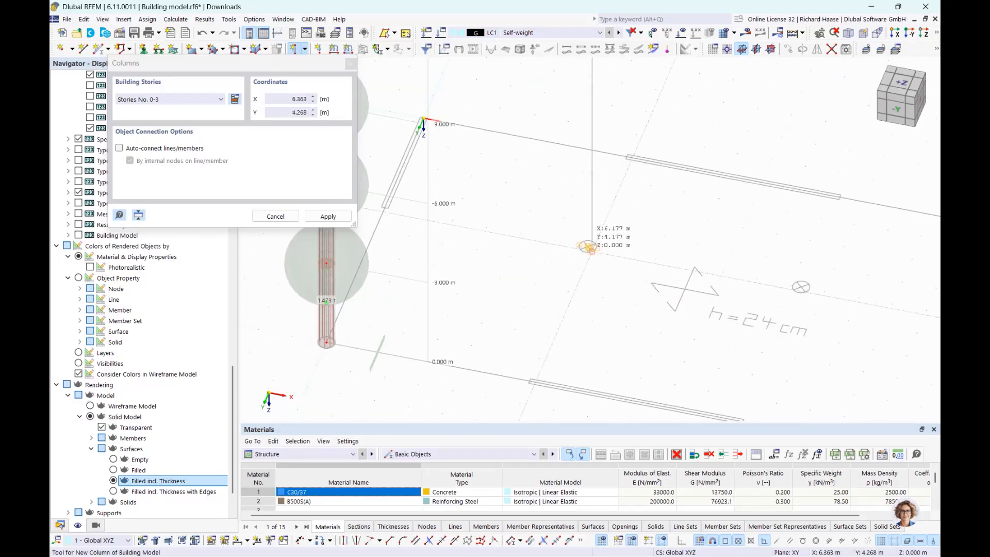
scroll(586, 246, "up", 2)
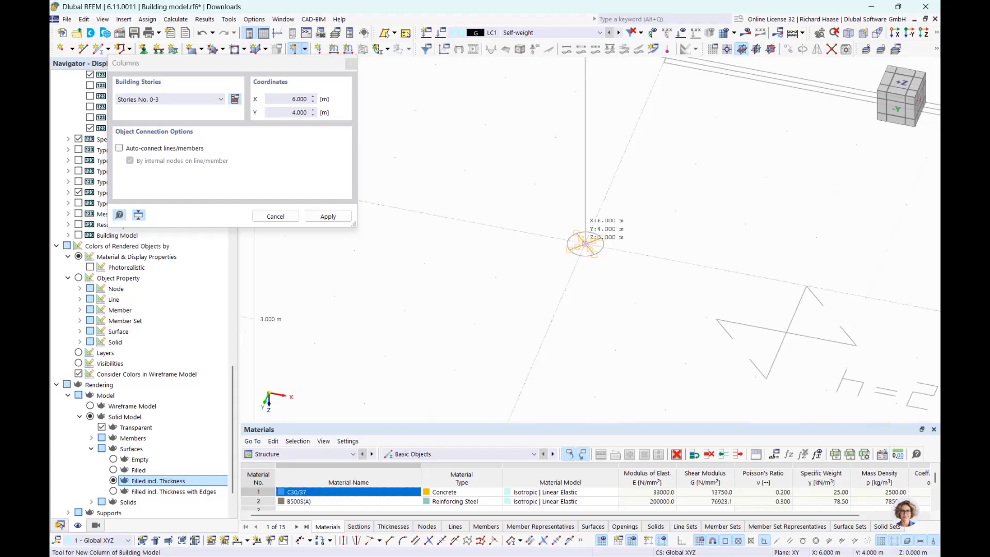
scroll(586, 243, "down", 4)
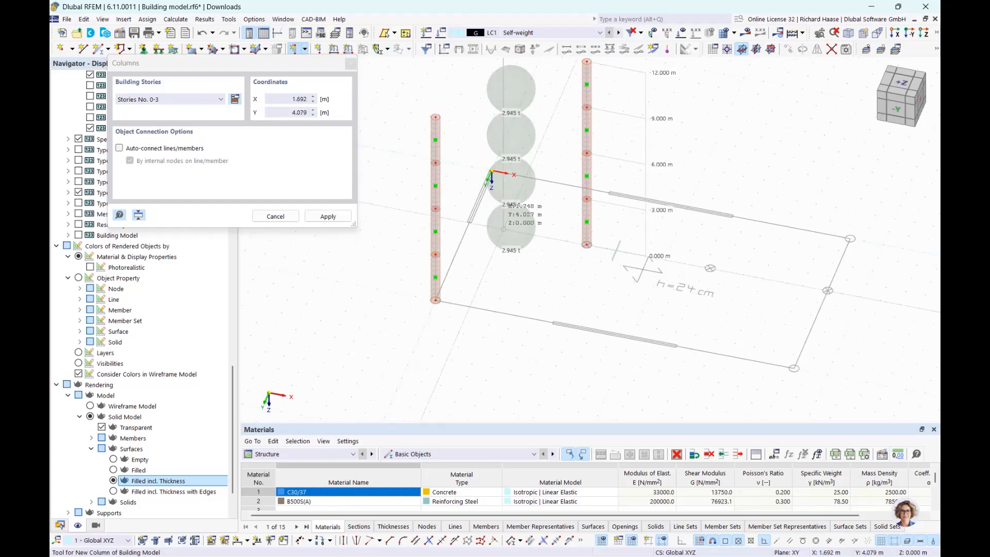
Place a column through stories 0 to 3 at the centre of the second interior column circle, beside the h=24 cm label
middle_click_drag(601, 313, 706, 260, "ctrl")
scroll(707, 260, "up", 5)
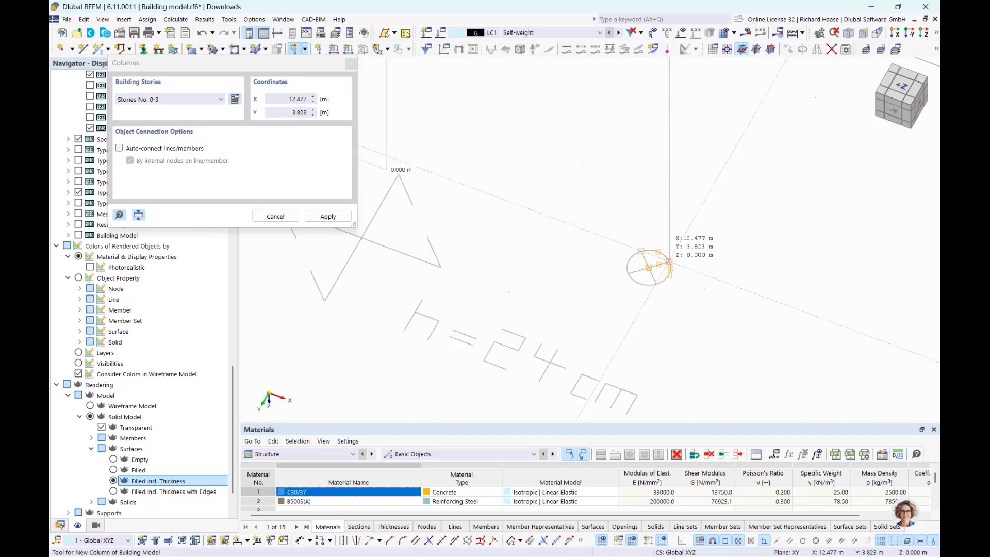
left_click(649, 268)
scroll(648, 267, "down", 4)
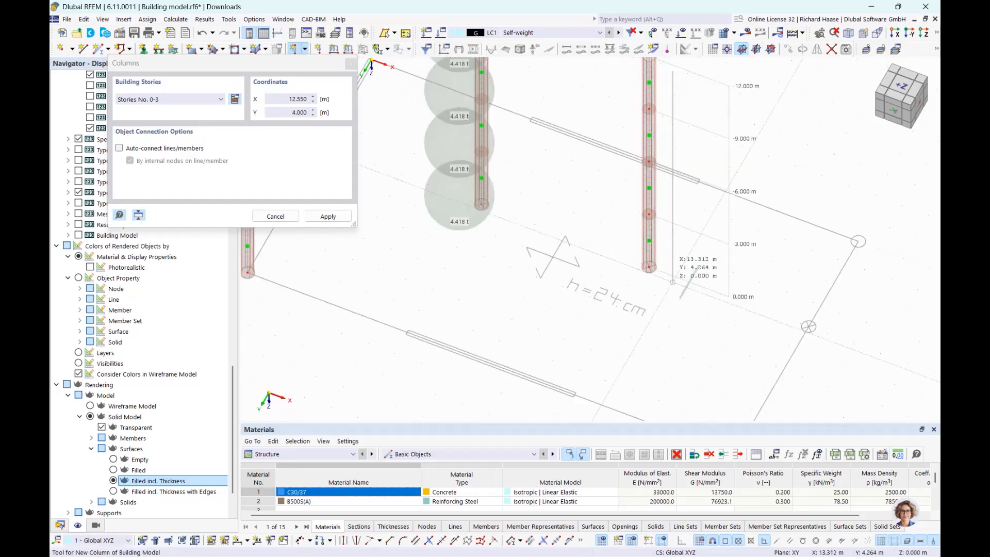
Place two columns through all stories on the floor plan's right edge, at X 18.300 m with Y 10.000 m and Y 4.000 m
middle_click_drag(717, 338, 510, 224)
scroll(518, 323, "up", 3)
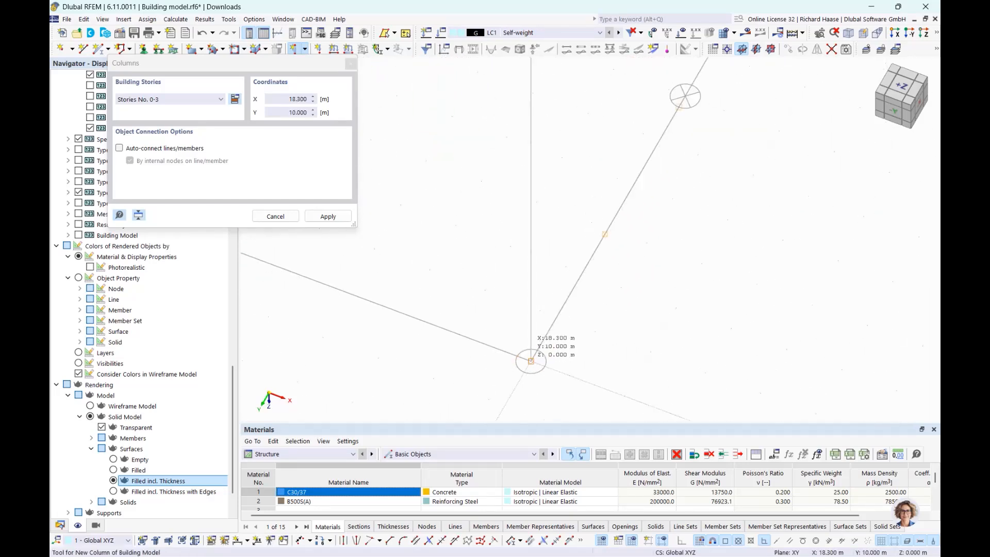
left_click(531, 361)
scroll(622, 242, "up", 4)
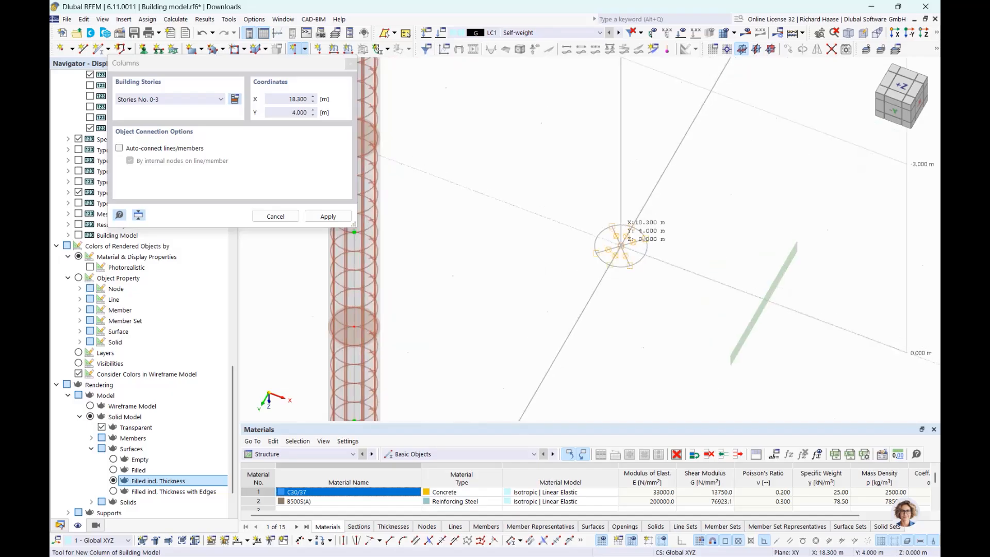
left_click(622, 246)
Place the last column at the centre of the floor plan's upper-right corner circle and end the Column command
scroll(623, 245, "down", 5)
middle_click_drag(641, 233, 650, 341)
scroll(698, 238, "up", 3)
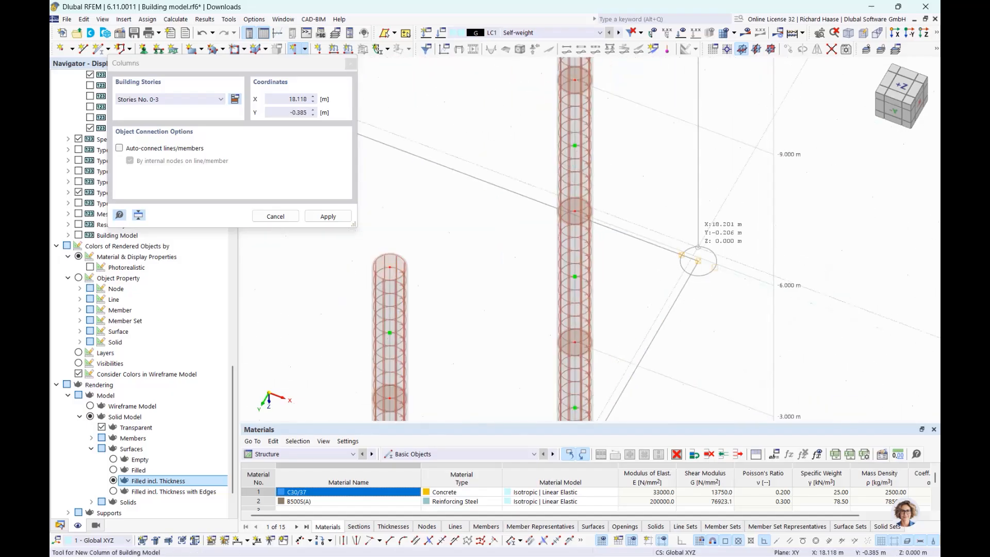
left_click(698, 261)
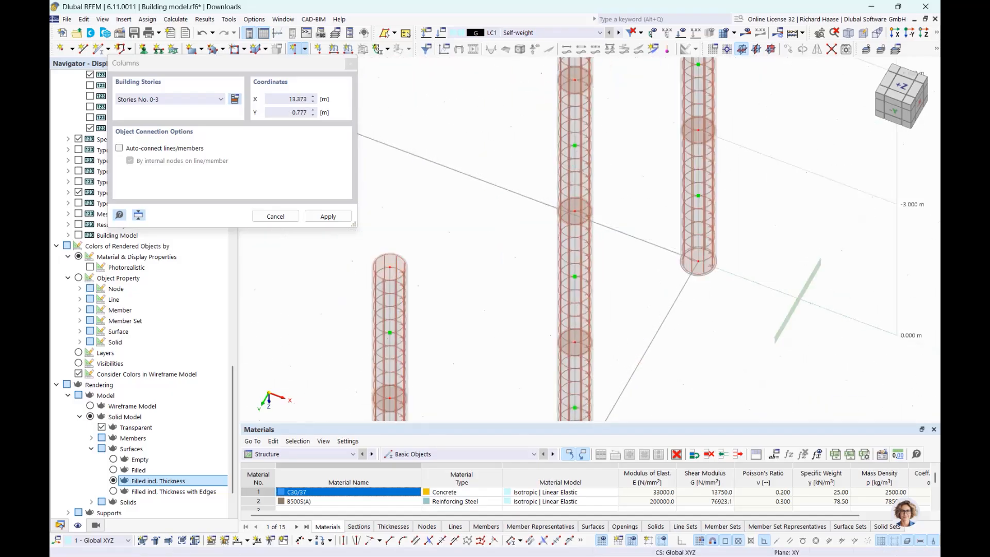
scroll(476, 231, "down", 3)
middle_click_drag(476, 231, 632, 225)
scroll(414, 267, "down", 3)
middle_click_drag(490, 267, 516, 272)
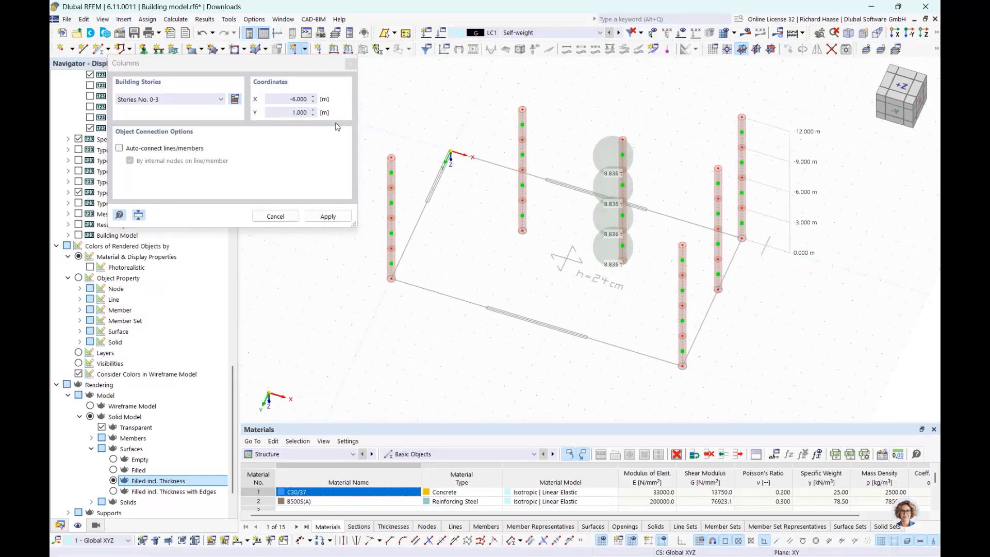
key("Escape")
left_click(306, 49)
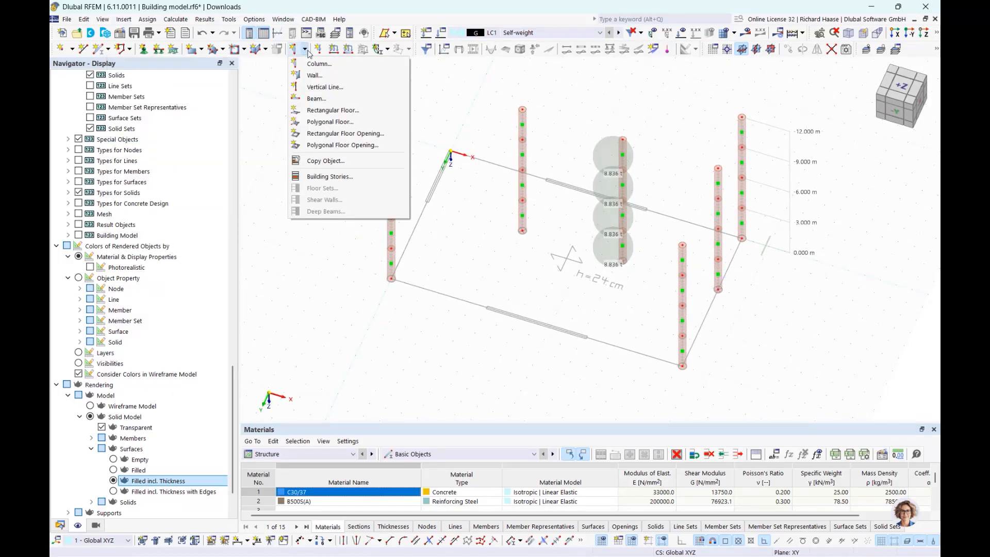
left_click(319, 75)
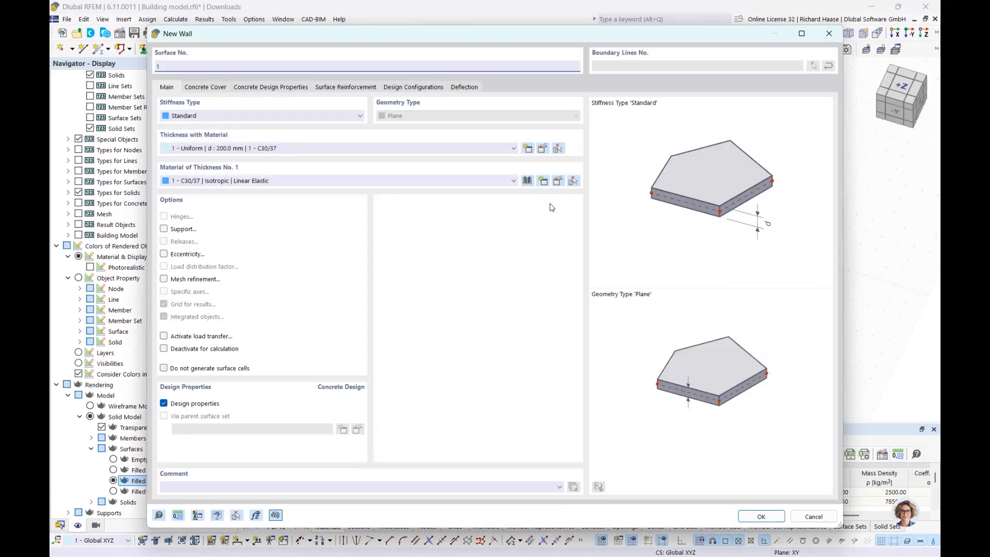
left_click(761, 516)
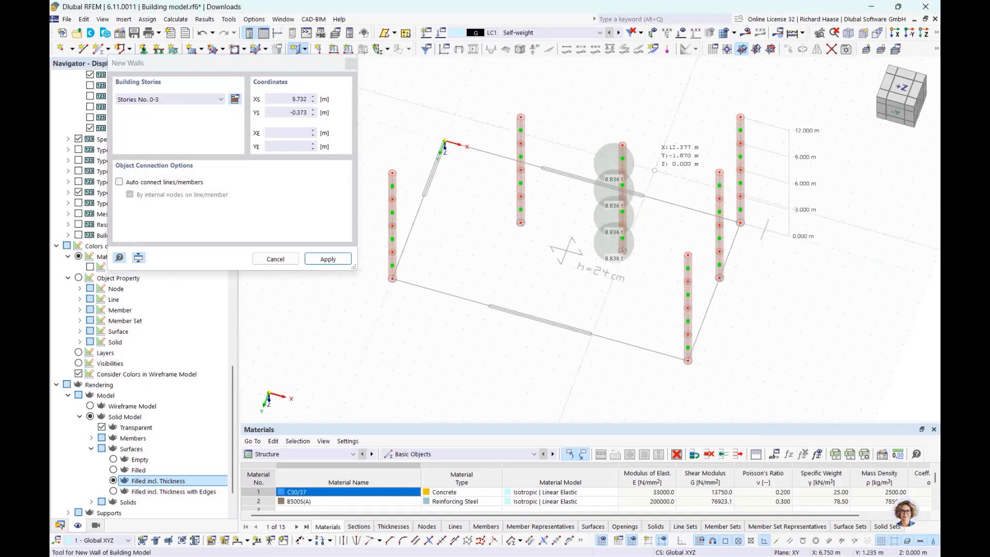
key("Escape")
Draw a 200 mm C30/37 building-model wall through stories 0 to 3 from X 0.000, Y 4.000 m to X 0.000, Y 0.000 m
left_click(901, 92)
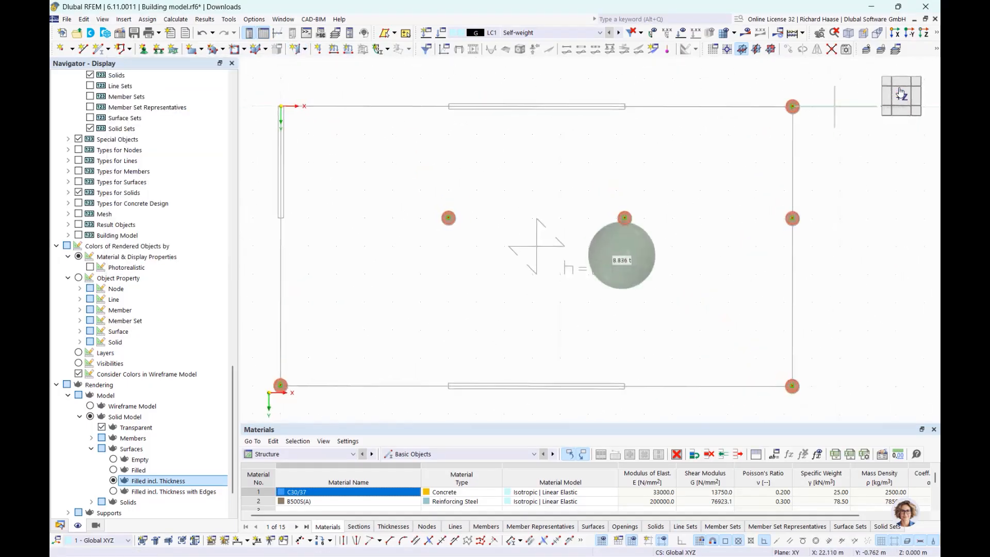
left_click(306, 49)
left_click(317, 76)
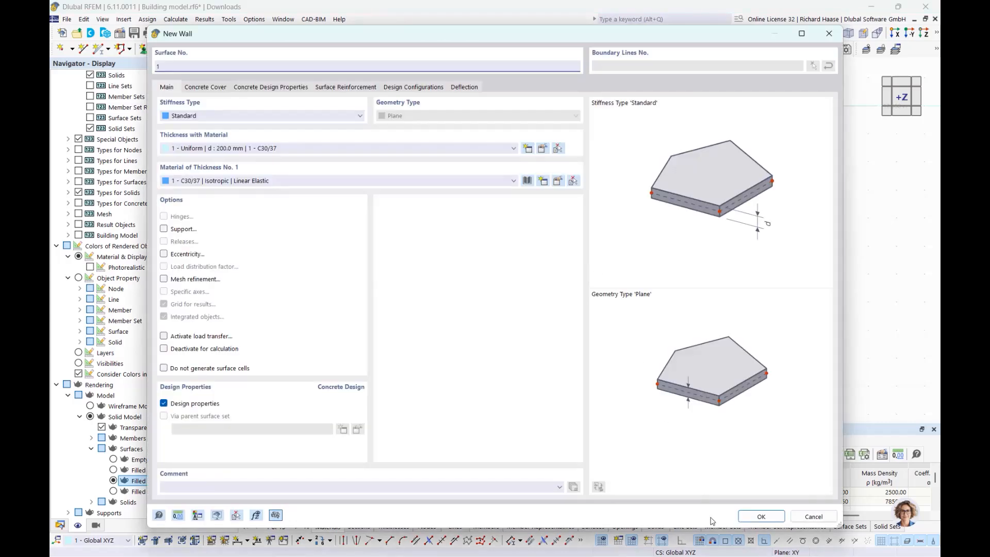
left_click(758, 522)
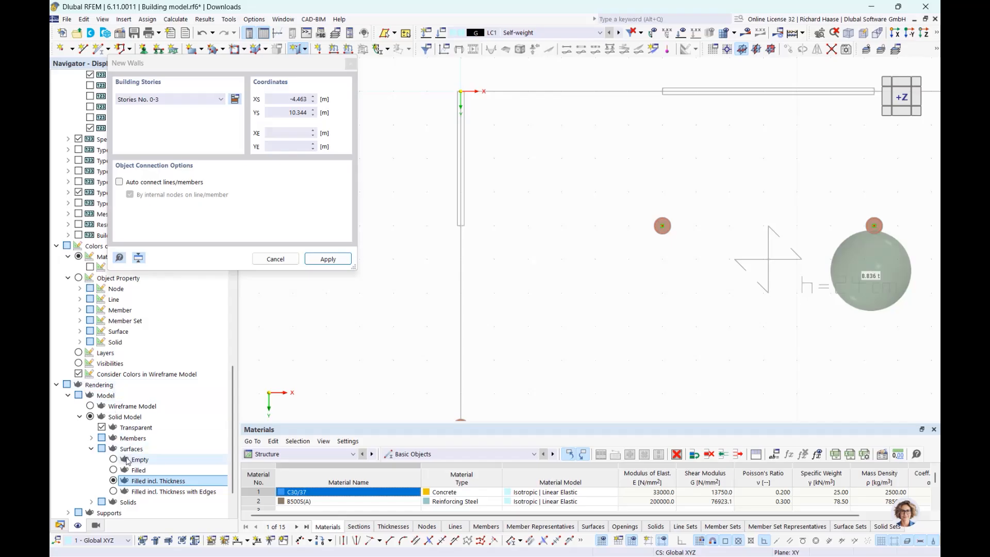
scroll(559, 375, "up", 3)
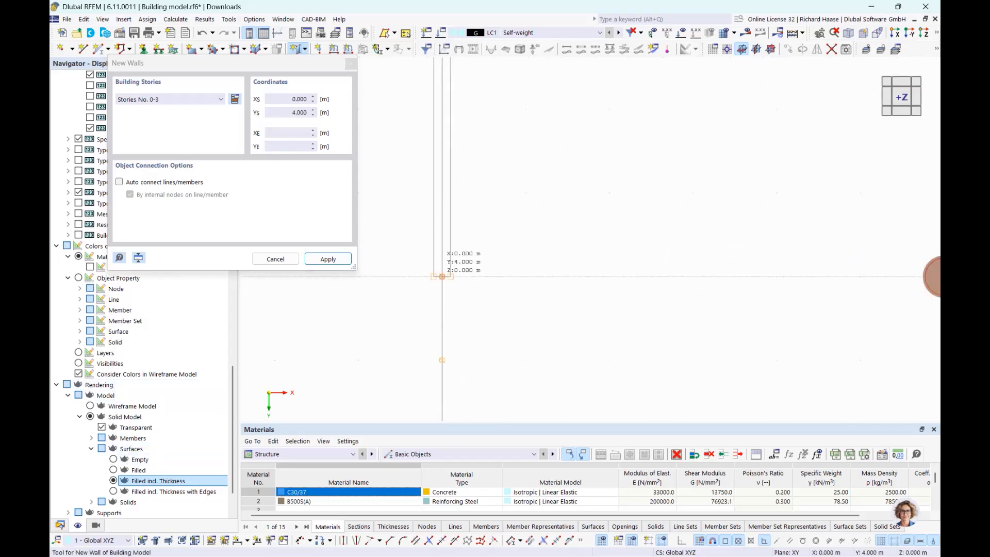
left_click(442, 276)
scroll(458, 207, "down", 7)
scroll(443, 123, "up", 7)
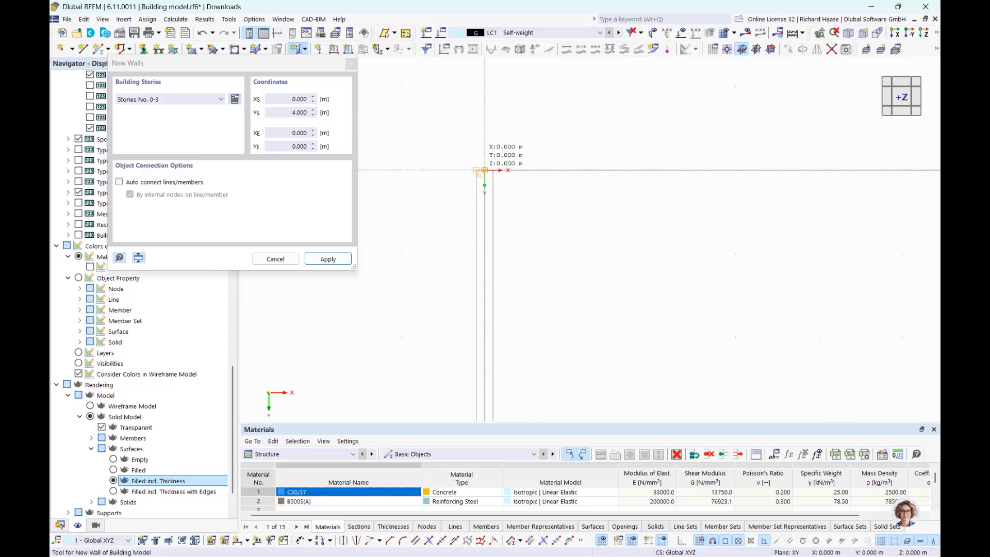
left_click(485, 170)
middle_click_drag(492, 250, 503, 166)
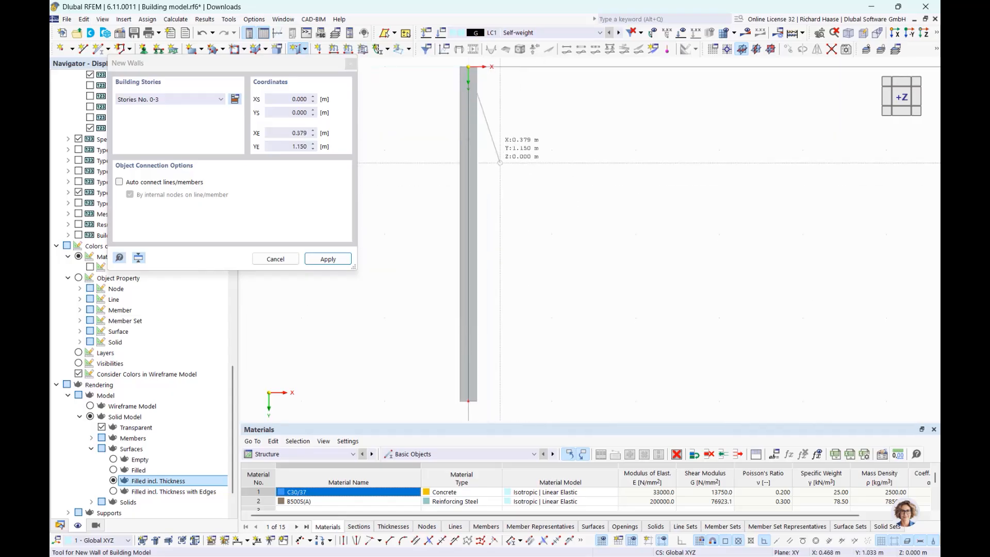
middle_click_drag(521, 387, 538, 339)
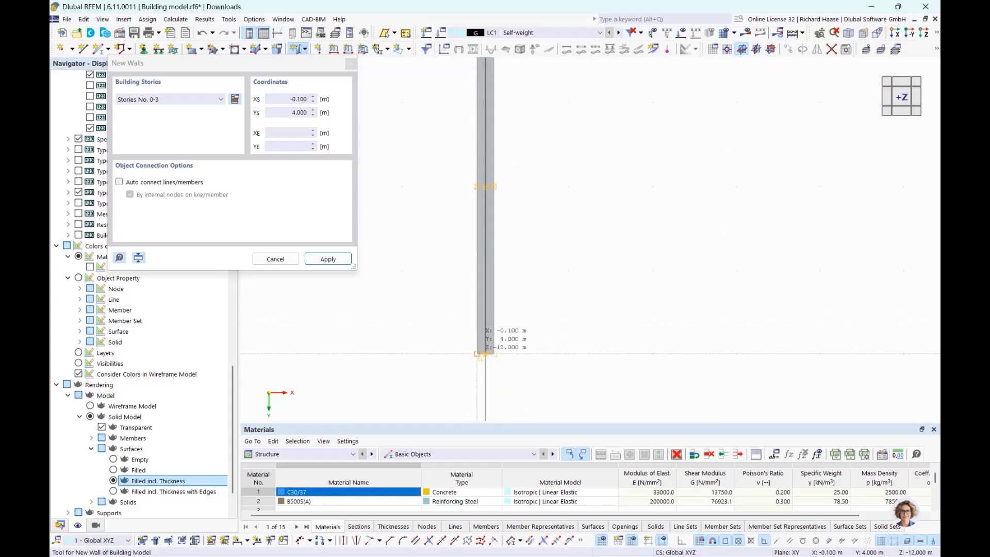
Compare the new wall in the Filled and Filled incl. Thickness surface renderings, ending with Filled incl. Thickness, and leave the Wall command
left_click(113, 470)
scroll(554, 274, "down", 4)
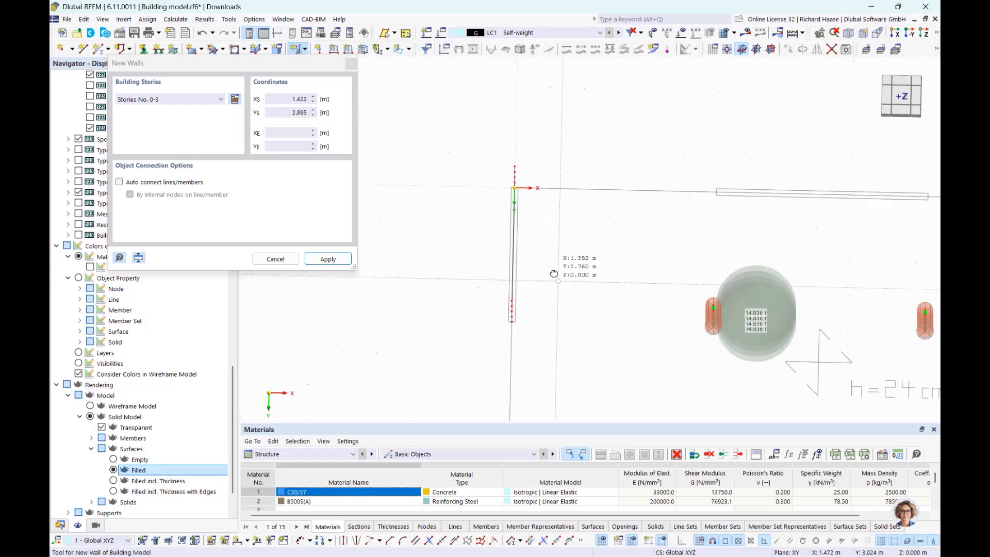
middle_click_drag(554, 274, 560, 170, "ctrl")
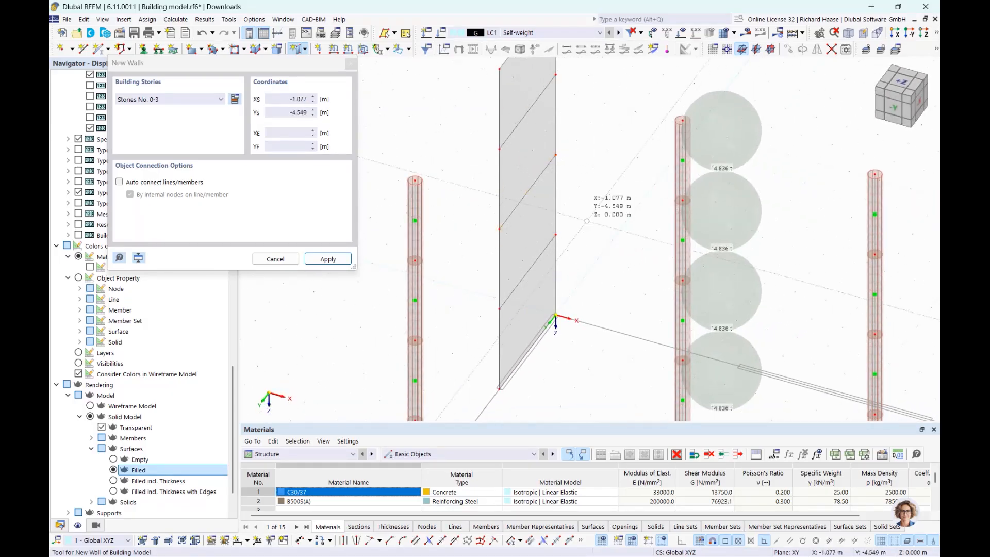
middle_click_drag(556, 262, 568, 259, "ctrl")
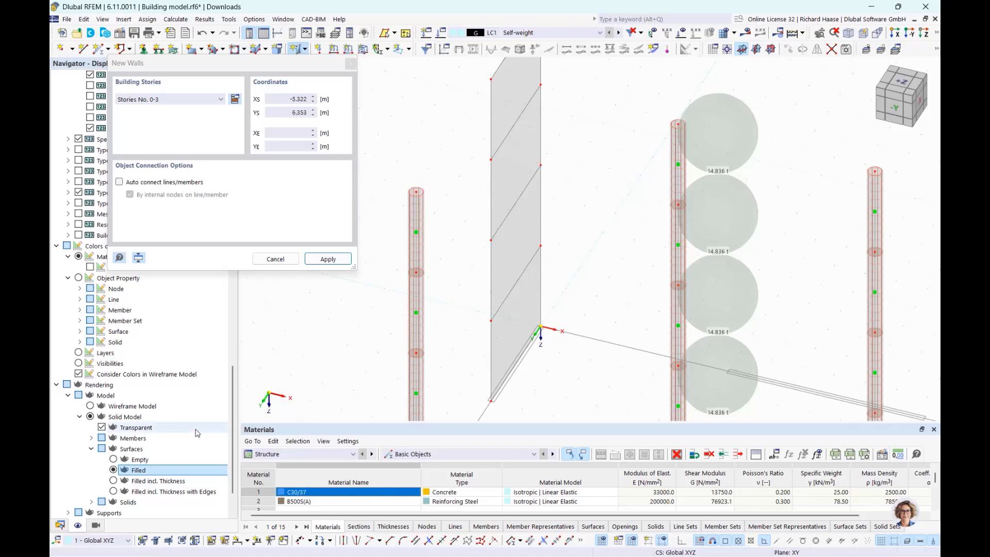
left_click(113, 481)
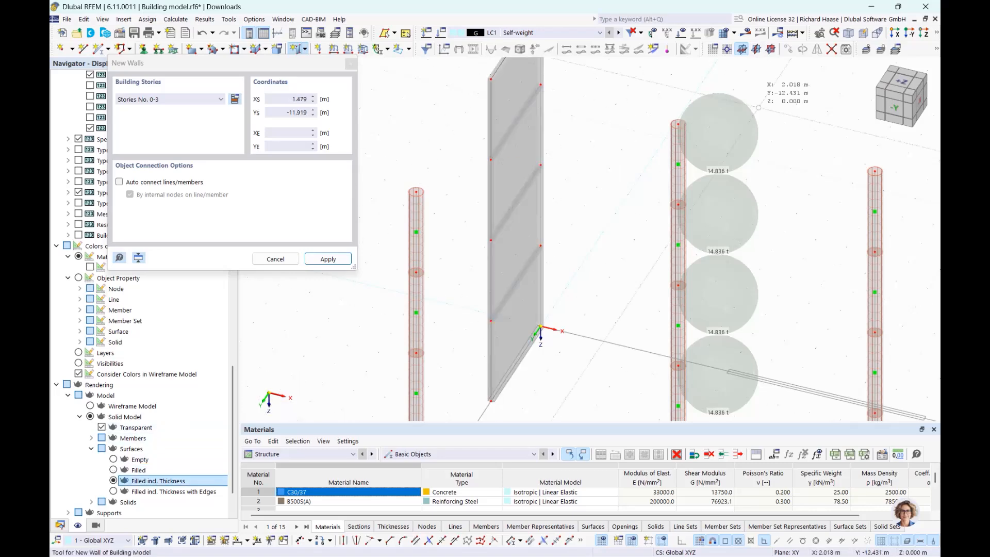
key("Escape")
Draw a wall through stories 0 to 3 on the floor plan's upper edge, from X 6.000 m to X 12.300 m at Y 0.000 m
left_click(909, 88)
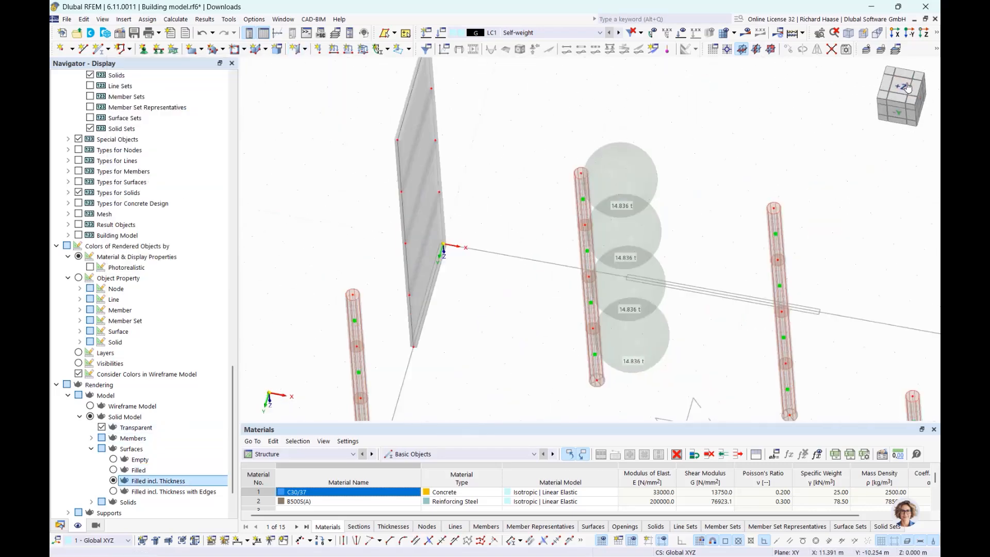
scroll(290, 133, "up", 4)
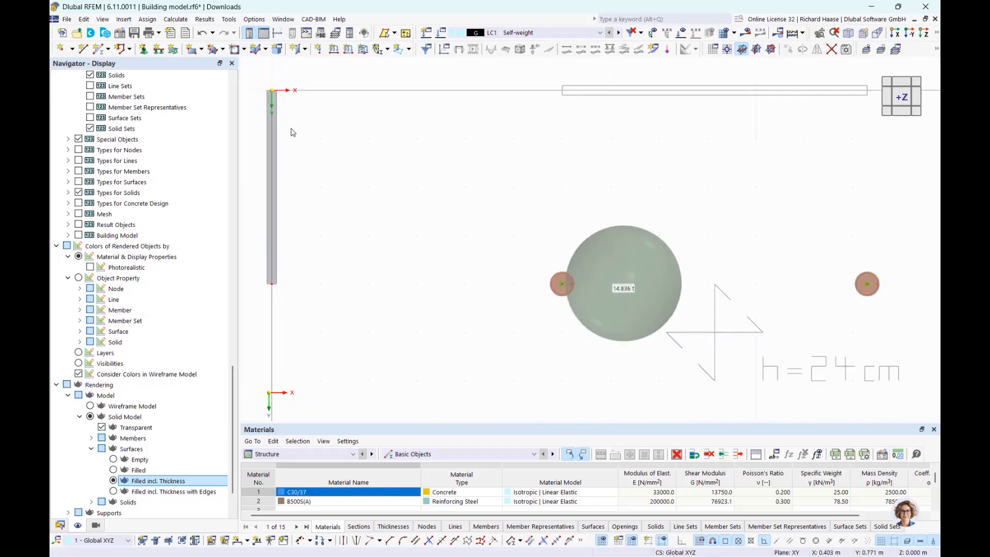
scroll(540, 156, "down", 4)
middle_click_drag(632, 152, 536, 222)
scroll(575, 188, "up", 1)
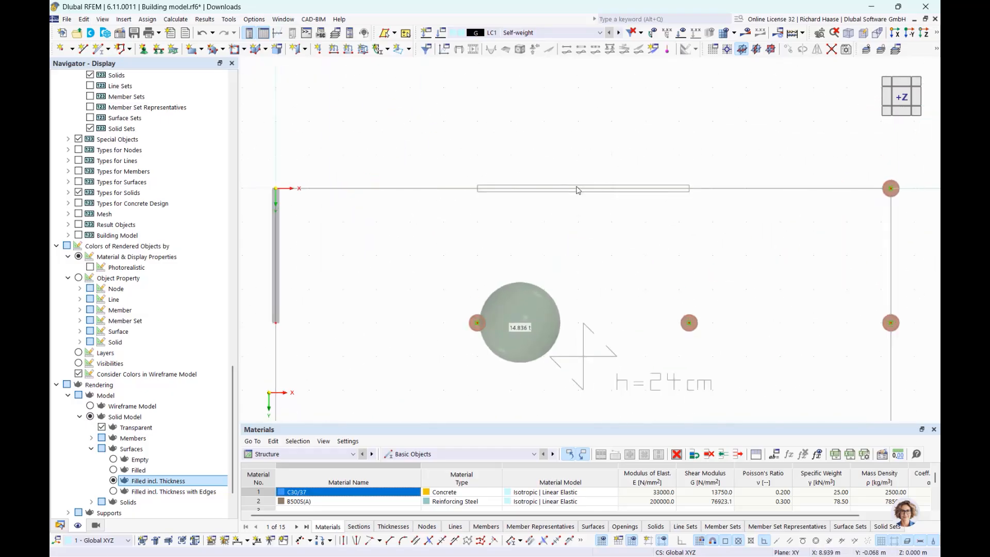
middle_click_drag(574, 188, 567, 192)
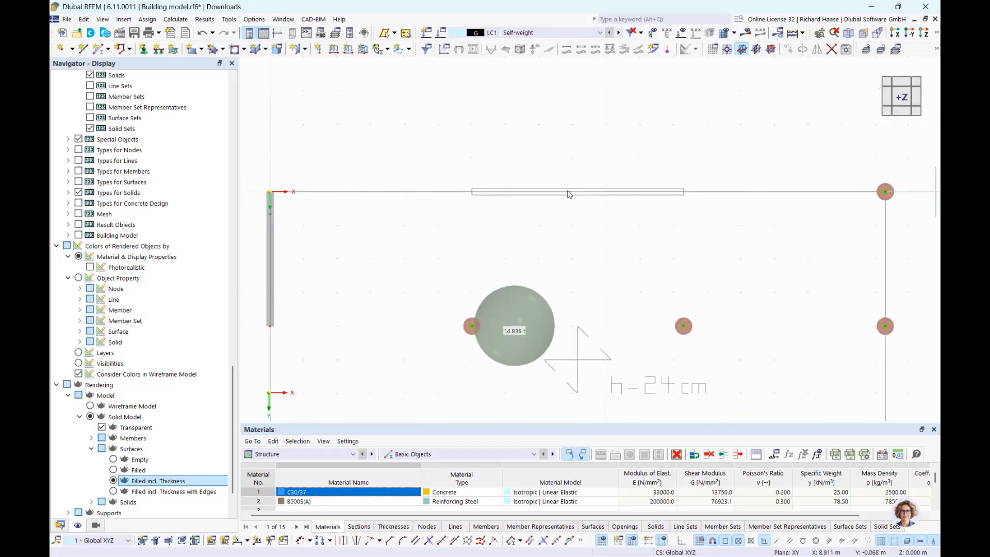
left_click(299, 50)
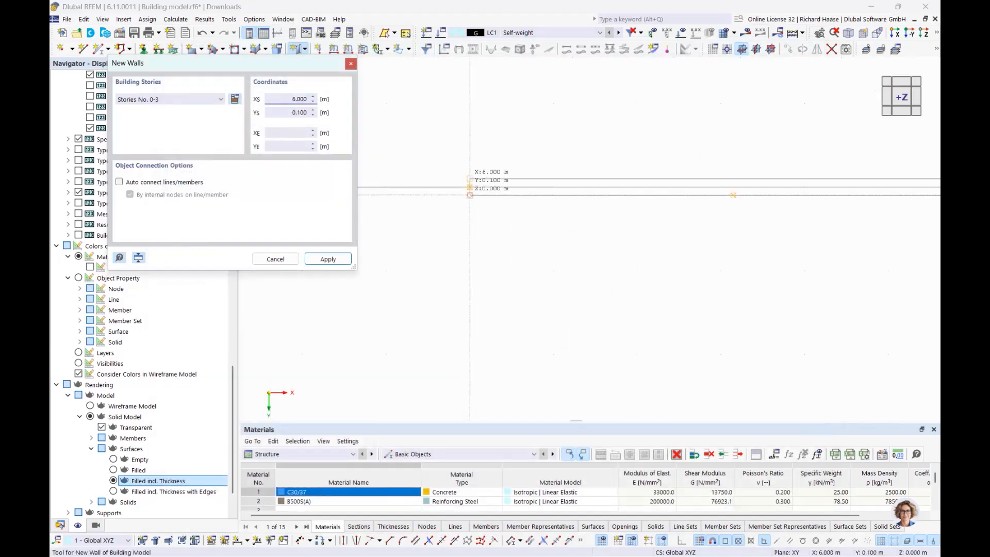
left_click(470, 187)
scroll(789, 200, "down", 4)
middle_click_drag(789, 200, 642, 192)
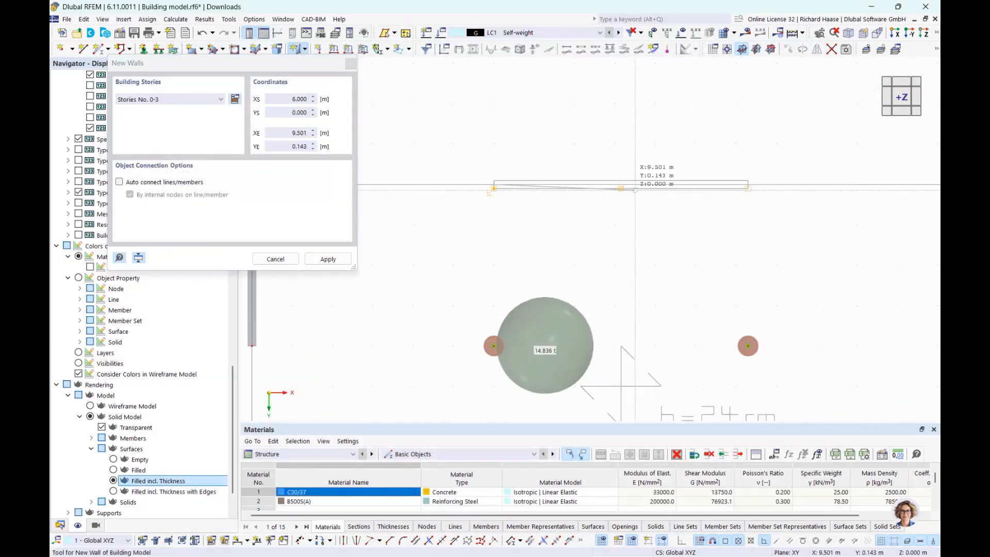
scroll(755, 193, "up", 2)
left_click(745, 182)
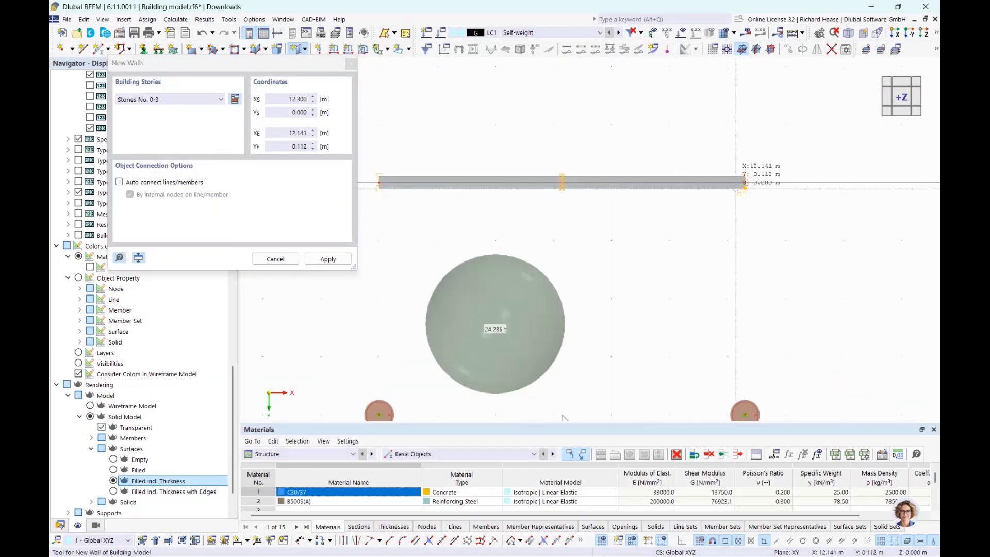
Draw a separate wall through stories 0 to 3 on the floor plan's lower edge, from X 6.000 m to X 12.300 m at Y 10.000 m
scroll(741, 190, "down", 6)
middle_click_drag(740, 189, 387, 110)
scroll(506, 188, "up", 1)
middle_click_drag(441, 227, 652, 181)
scroll(444, 256, "up", 3)
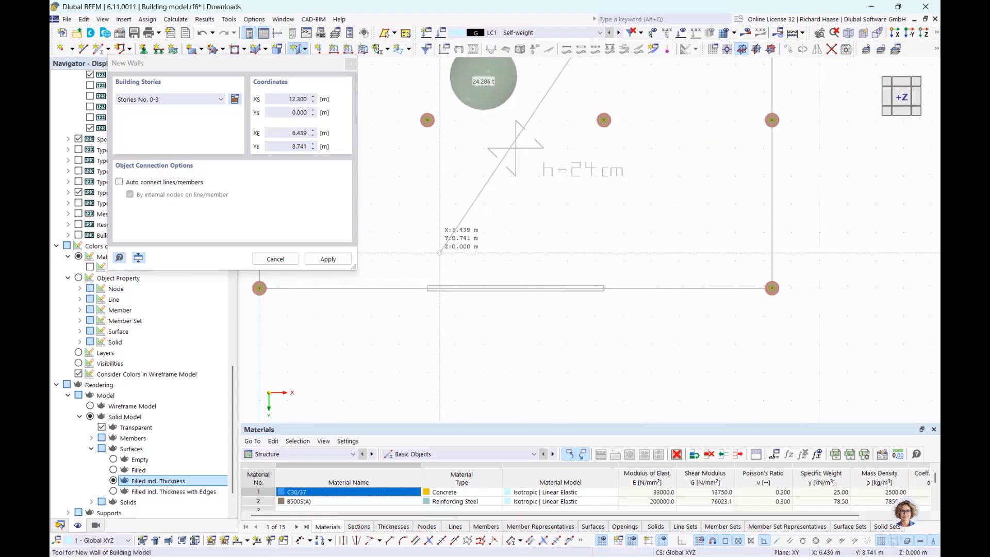
right_click(450, 313)
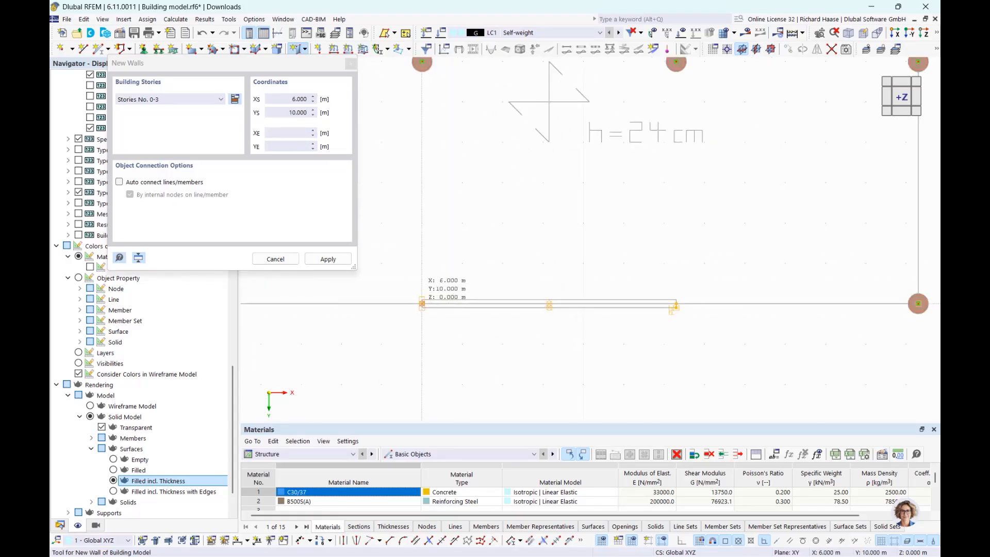
left_click(422, 304)
left_click(676, 303)
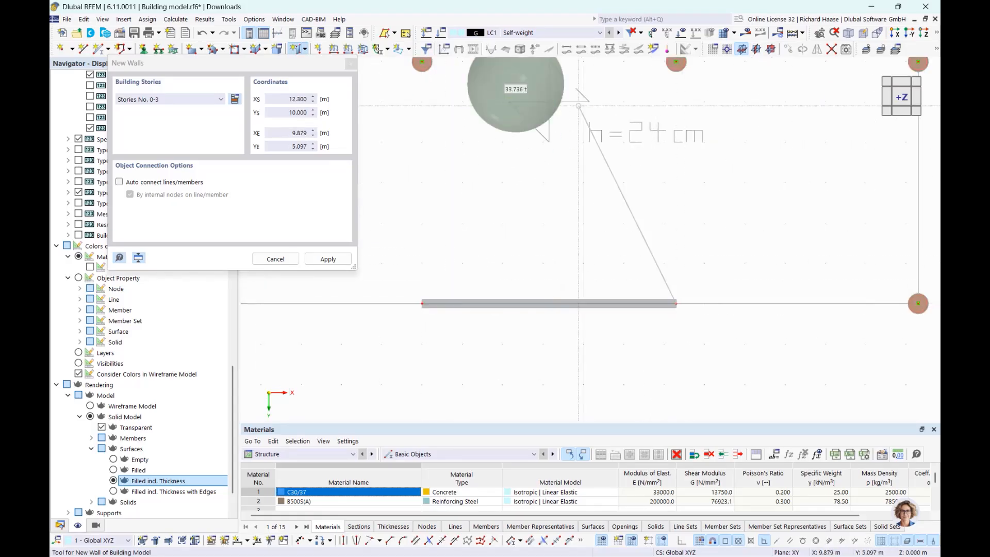
Leave the Wall command and set up a rectangular building-model floor with the uniform 240 mm C30/37 thickness
scroll(577, 253, "down", 3)
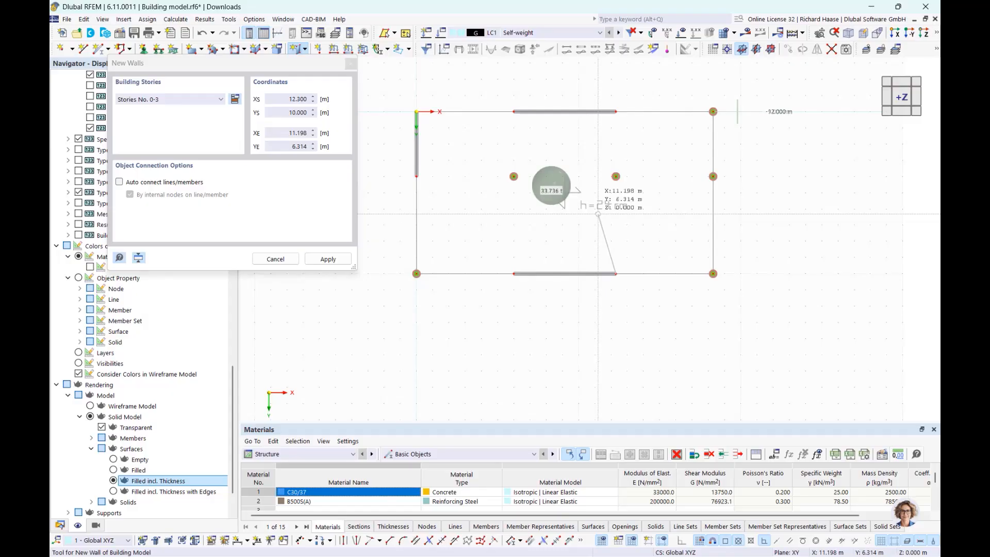
right_click(625, 225)
right_click(630, 227)
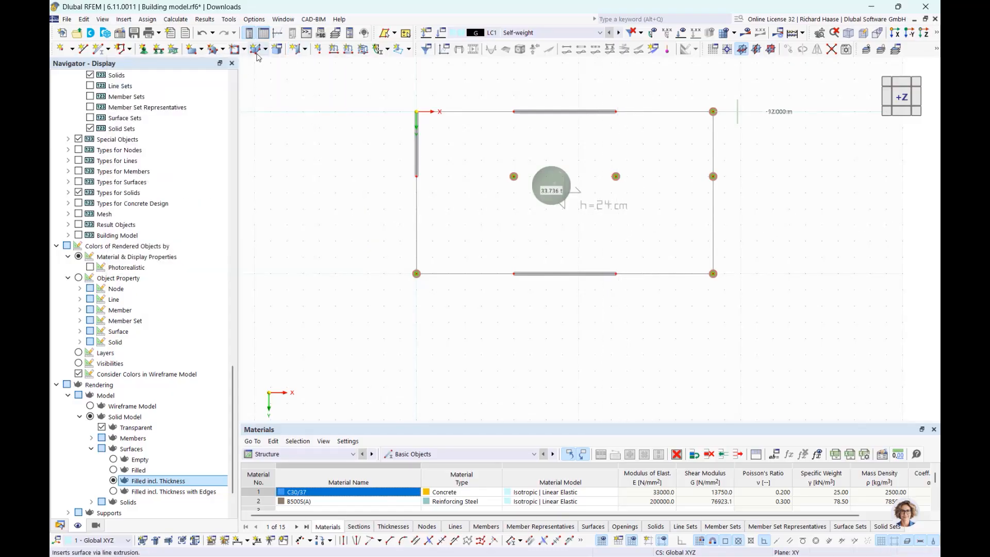
left_click(306, 49)
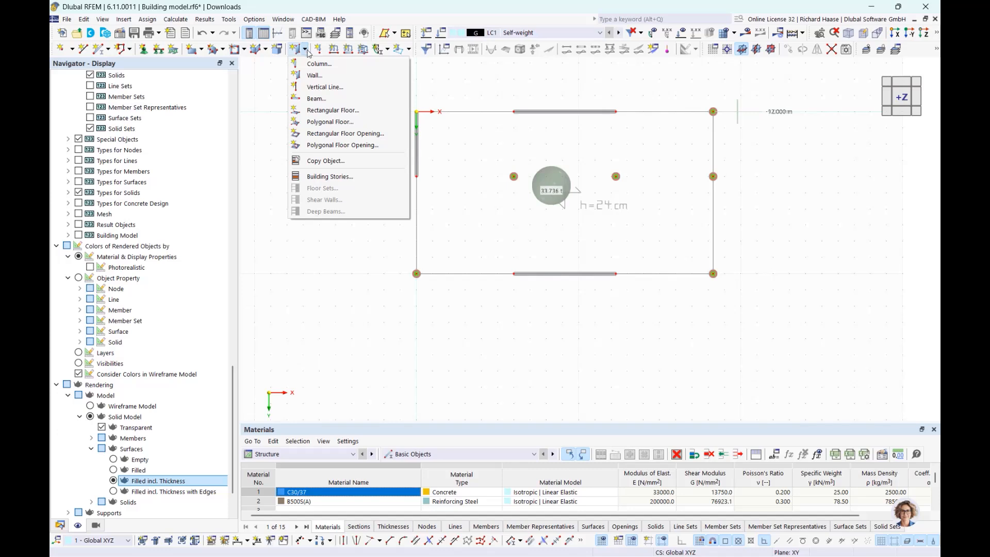
left_click(335, 111)
left_click(230, 149)
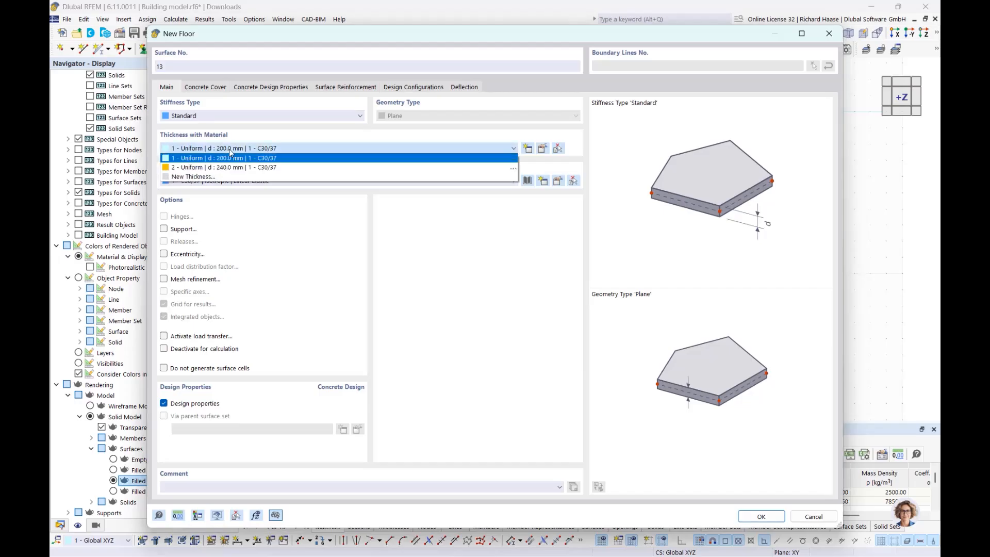
left_click(229, 168)
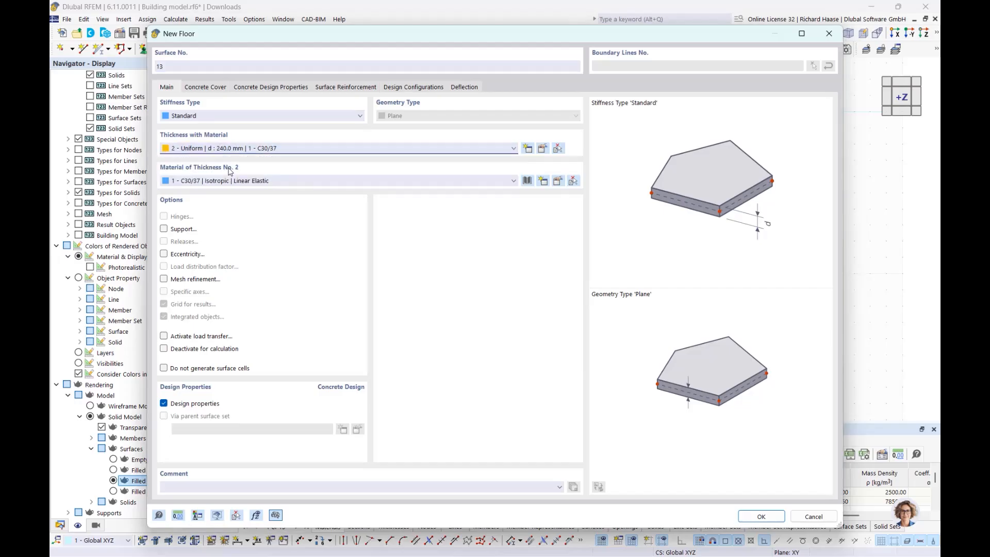
left_click(760, 516)
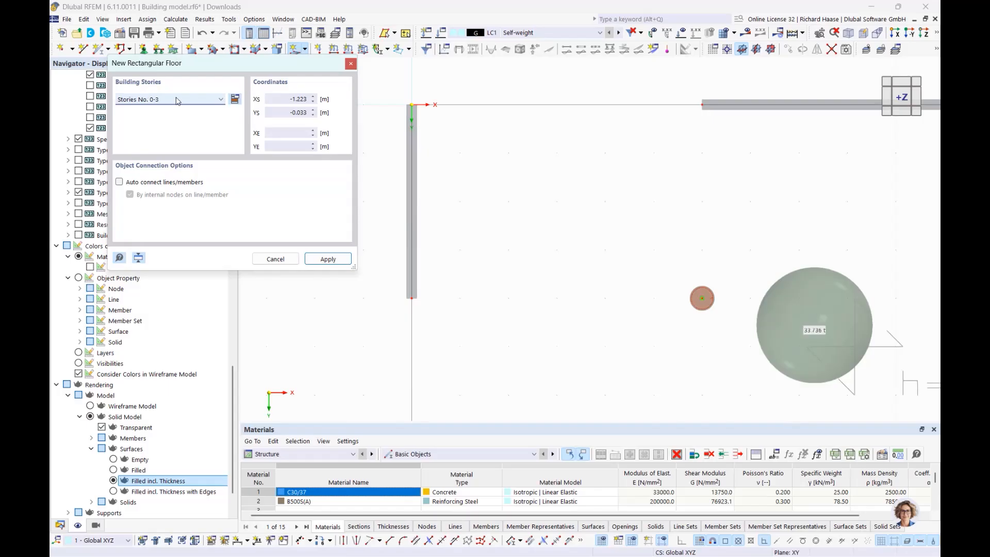
Draw the rectangular floor through stories 0 to 3 from X 0.000, Y 0.000 m to X 18.300, Y 10.000 m, and end the command
left_click(176, 100)
left_click(169, 100)
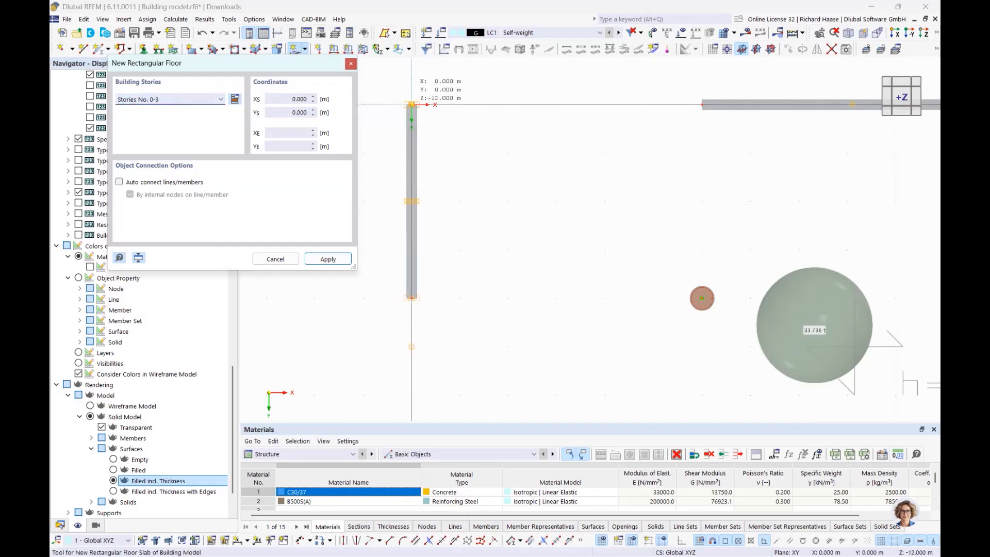
scroll(412, 105, "up", 3)
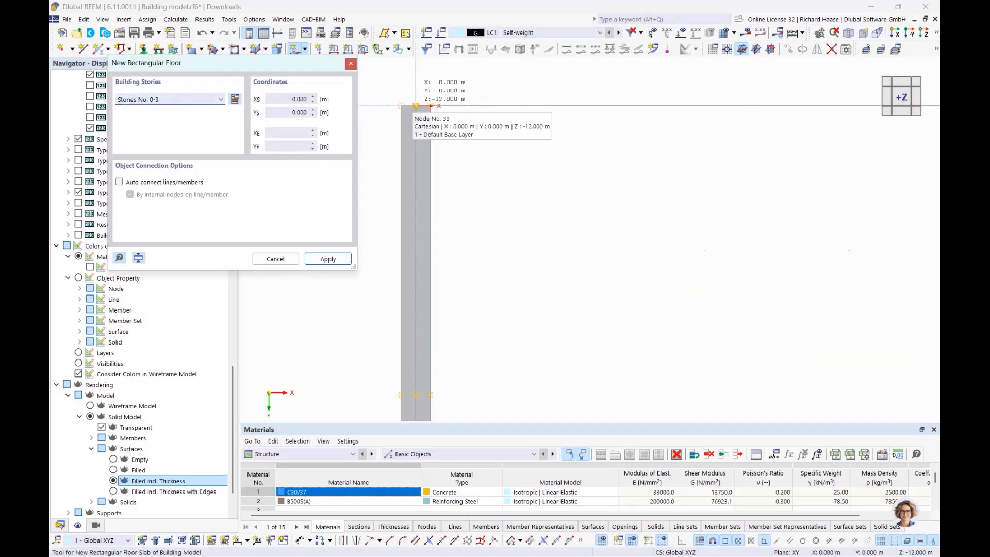
left_click(416, 105)
scroll(487, 154, "down", 6)
scroll(837, 327, "up", 2)
middle_click_drag(837, 327, 650, 219)
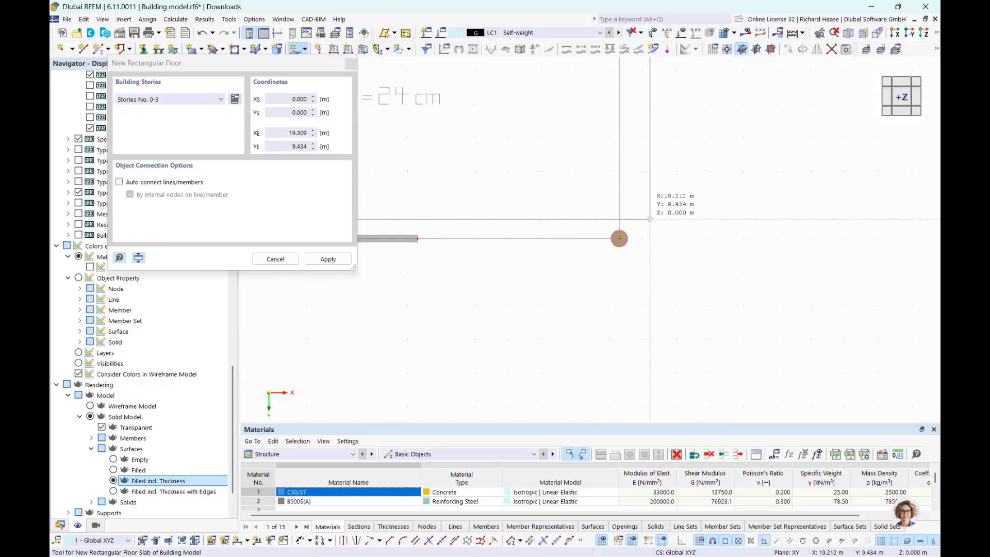
scroll(632, 225, "up", 2)
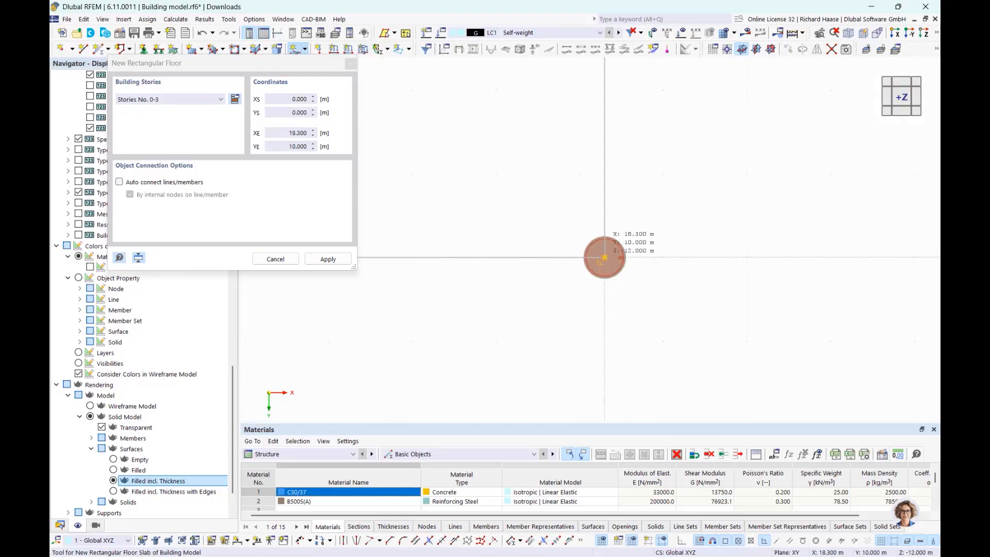
left_click(605, 257)
scroll(626, 168, "down", 2)
scroll(617, 203, "up", 1)
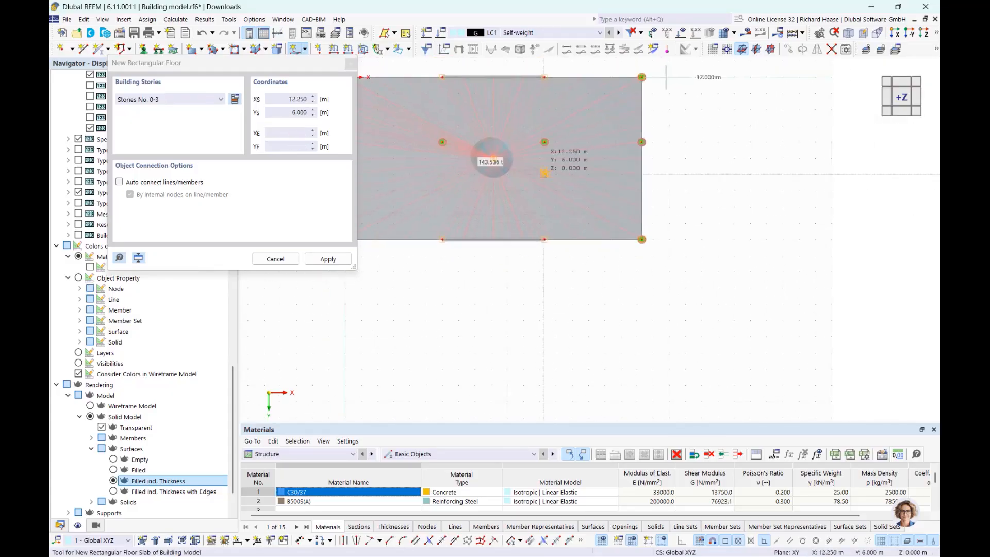
key("Escape")
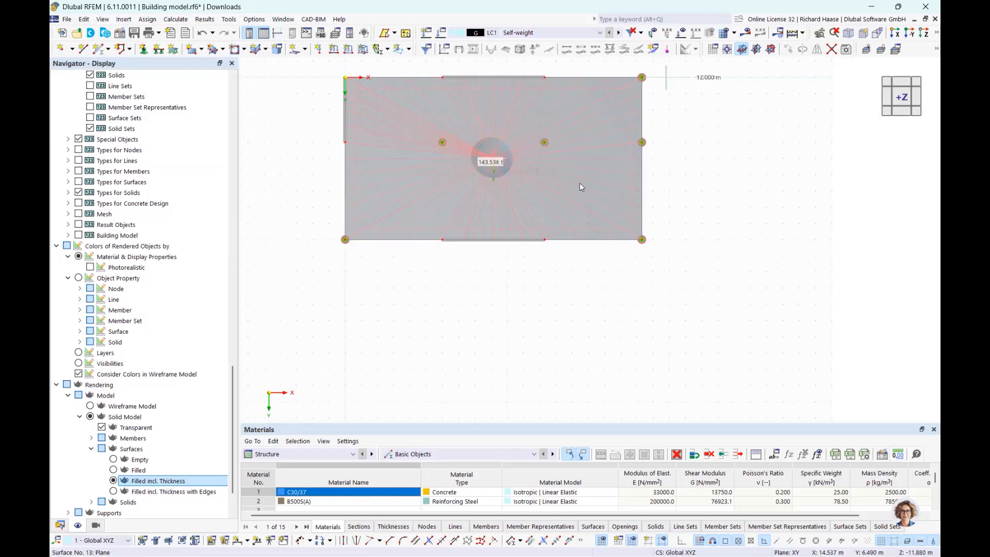
Examine the floor slabs in a 3D view and select the diaphragm rigid link of the floor at -9.000 m
middle_click_drag(579, 183, 535, 125, "ctrl")
scroll(598, 100, "up", 3)
scroll(546, 122, "down", 4)
scroll(526, 183, "up", 4)
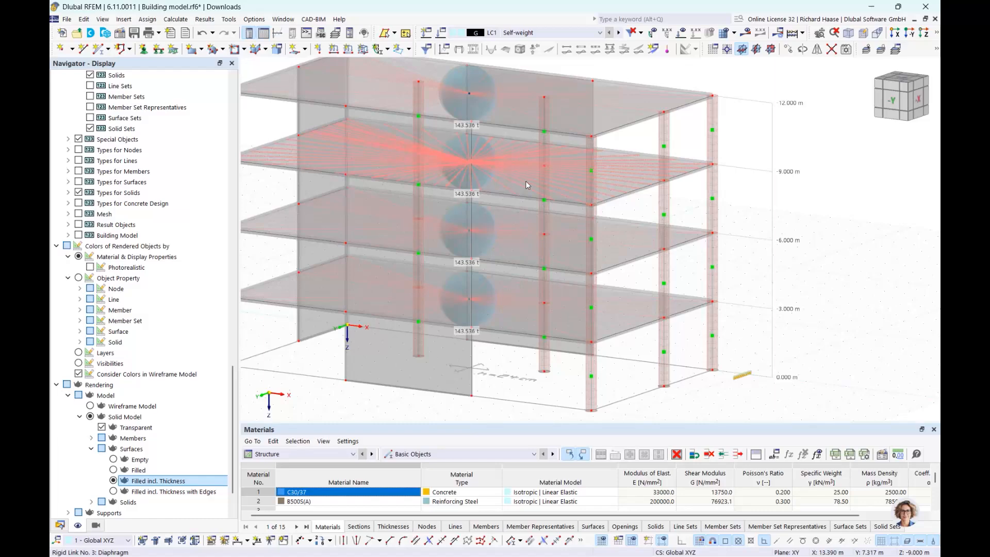
mouse_move(563, 180)
middle_mouse_down("ctrl")
mouse_move(564, 155)
mouse_move(564, 170)
middle_mouse_up("ctrl")
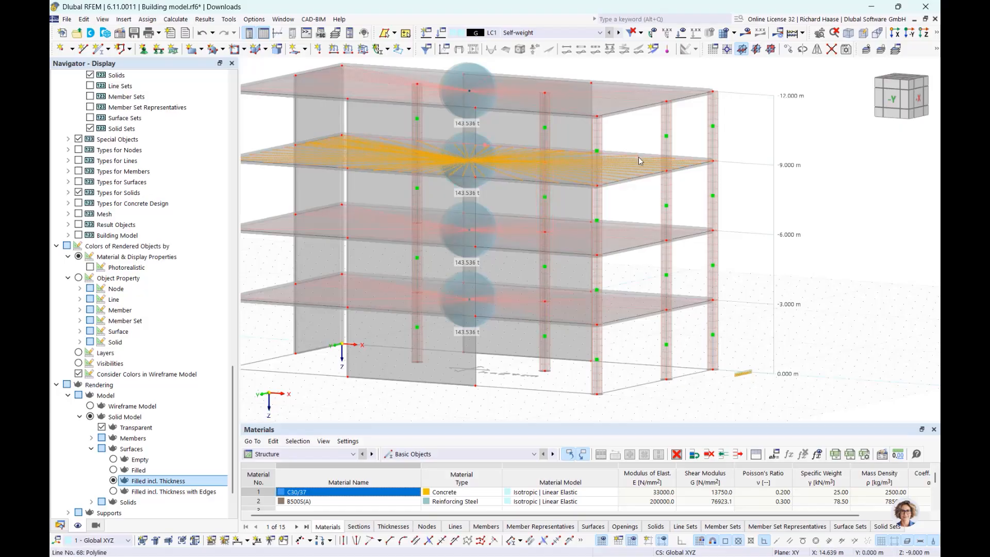
scroll(639, 157, "up", 3)
left_click(702, 164)
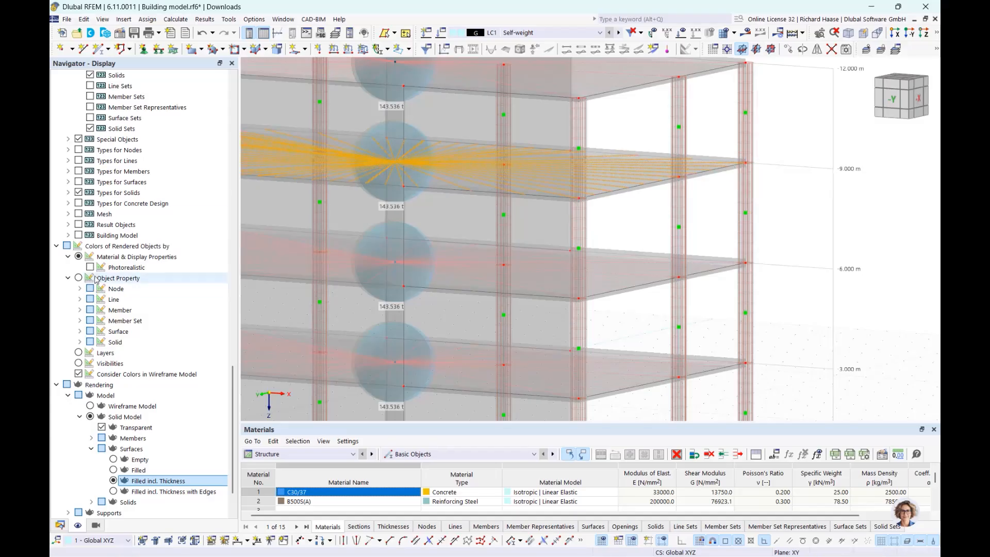
List the model's rigid links among the special objects in the model data
scroll(108, 291, "up", 4)
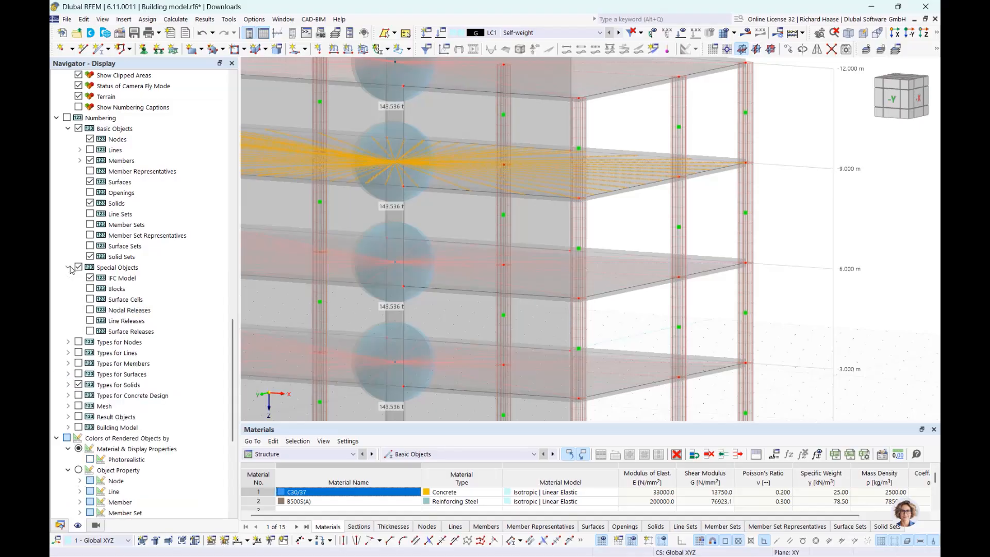
left_click(60, 525)
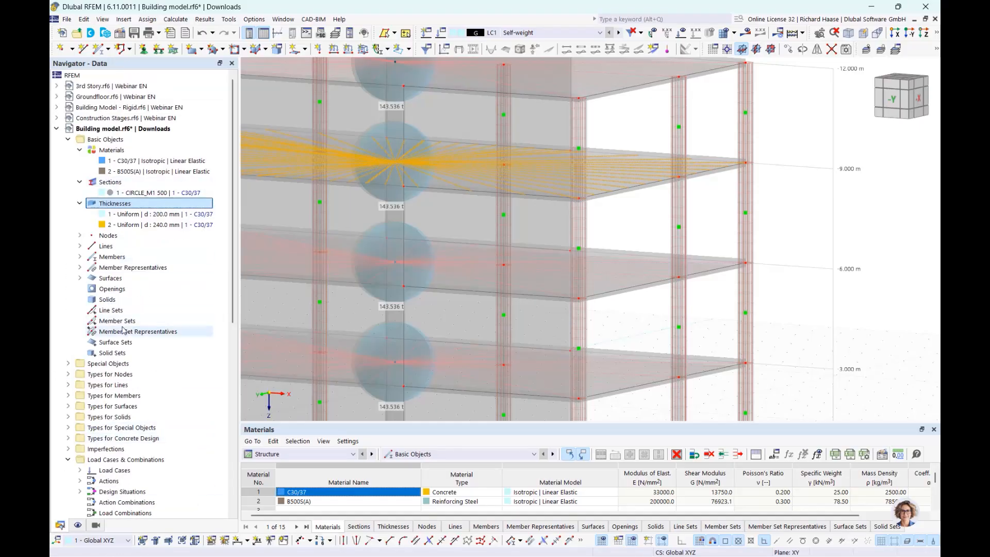
scroll(69, 369, "down", 1)
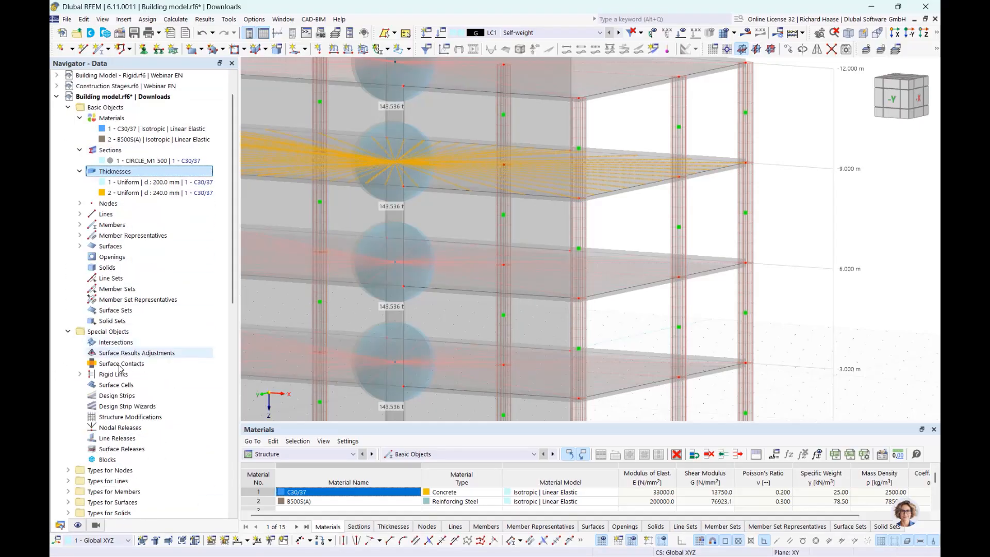
left_click(82, 375)
left_click(81, 375)
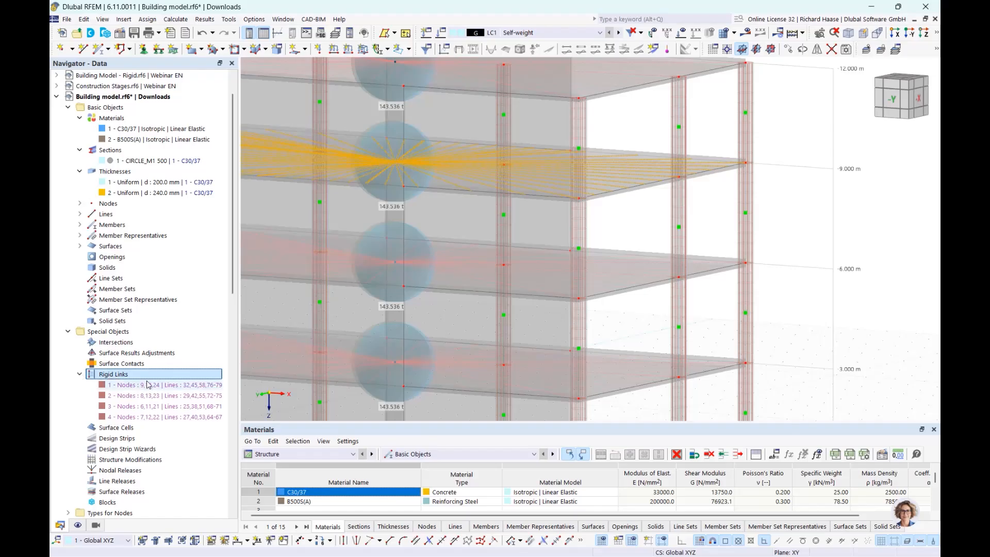
Inspect the floor sets' mass spheres and the diaphragm rigid links on each story of the building
scroll(483, 164, "down", 4)
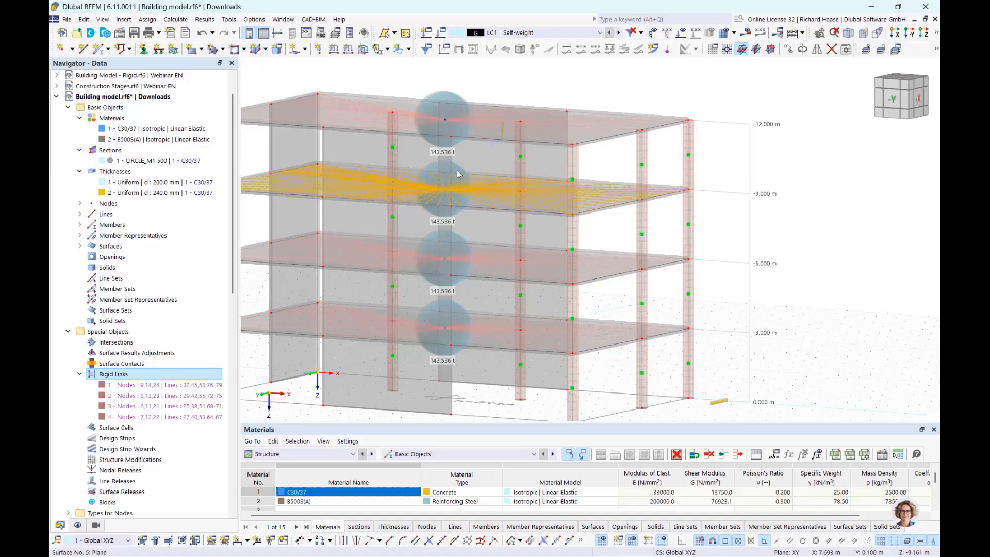
middle_click_drag(304, 196, 371, 197)
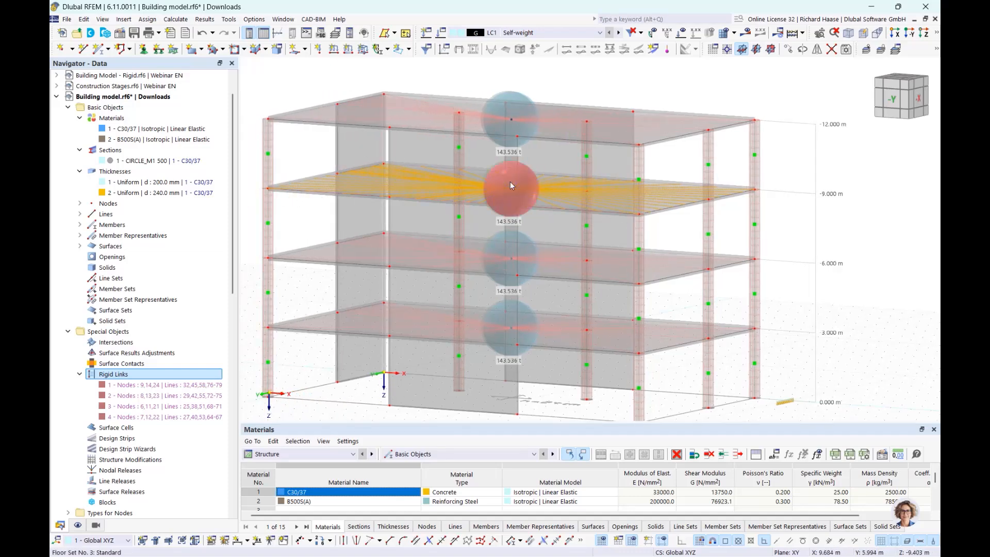
scroll(511, 183, "up", 3)
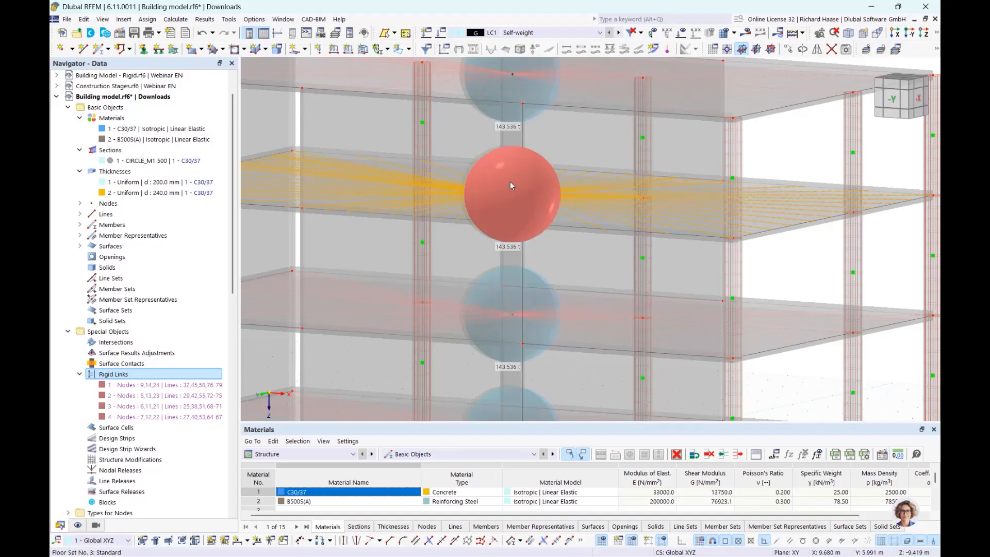
scroll(578, 200, "down", 2)
middle_click_drag(580, 199, 540, 231)
scroll(540, 230, "down", 1)
mouse_move(540, 231)
middle_mouse_down("ctrl")
mouse_move(537, 245)
mouse_move(540, 231)
middle_mouse_up("ctrl")
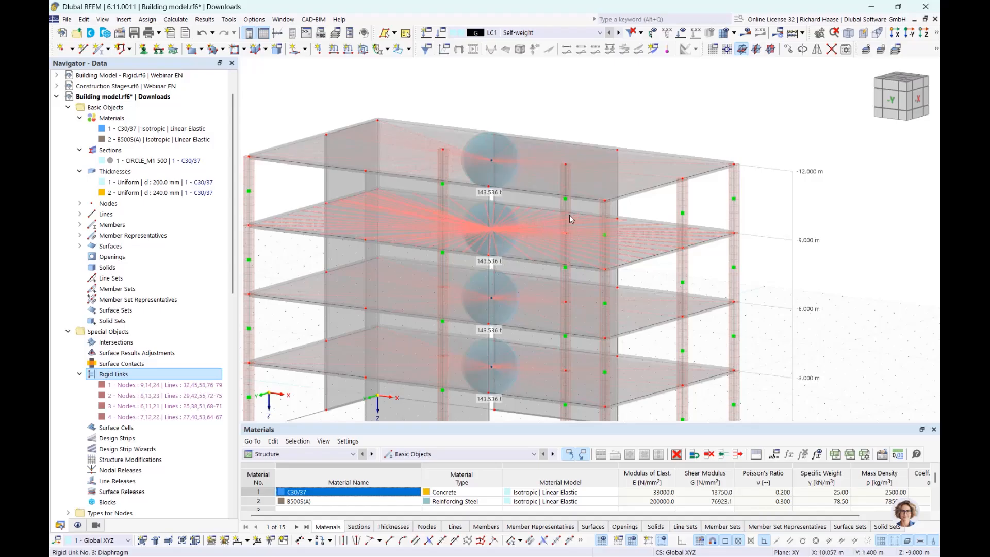
middle_click_drag(569, 219, 523, 204)
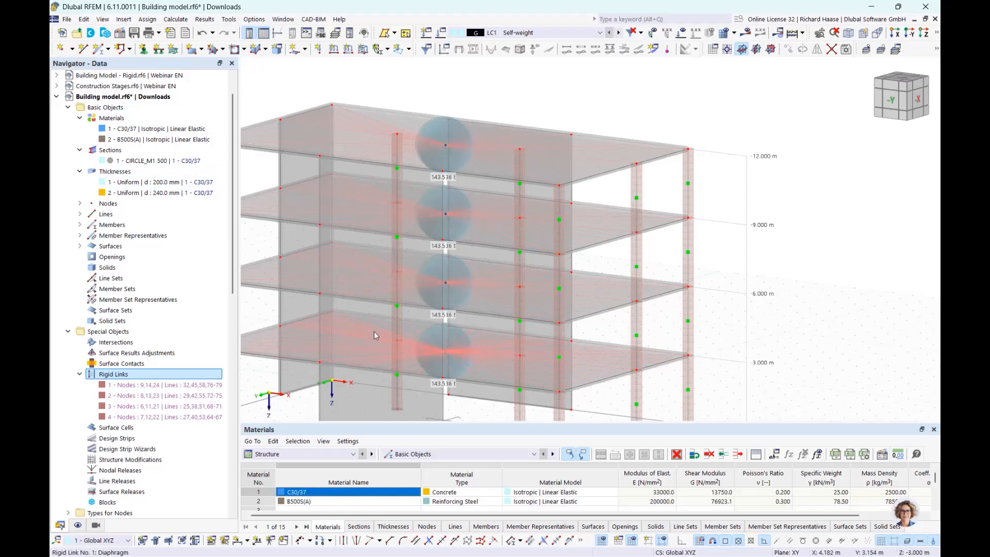
scroll(384, 327, "down", 1)
middle_click_drag(384, 327, 412, 289)
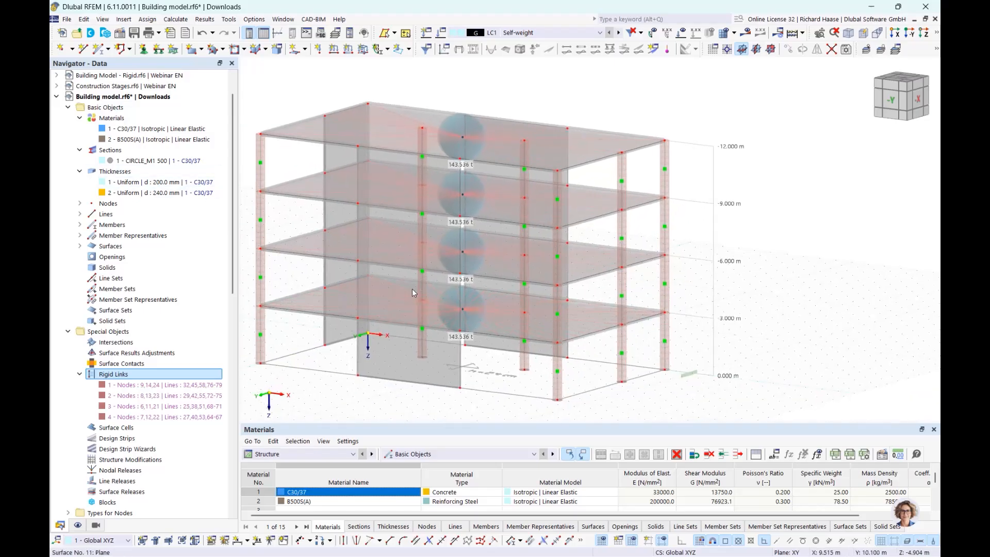
Turn off the display of the model's special objects to hide the rigid links on the floors
left_click(78, 526)
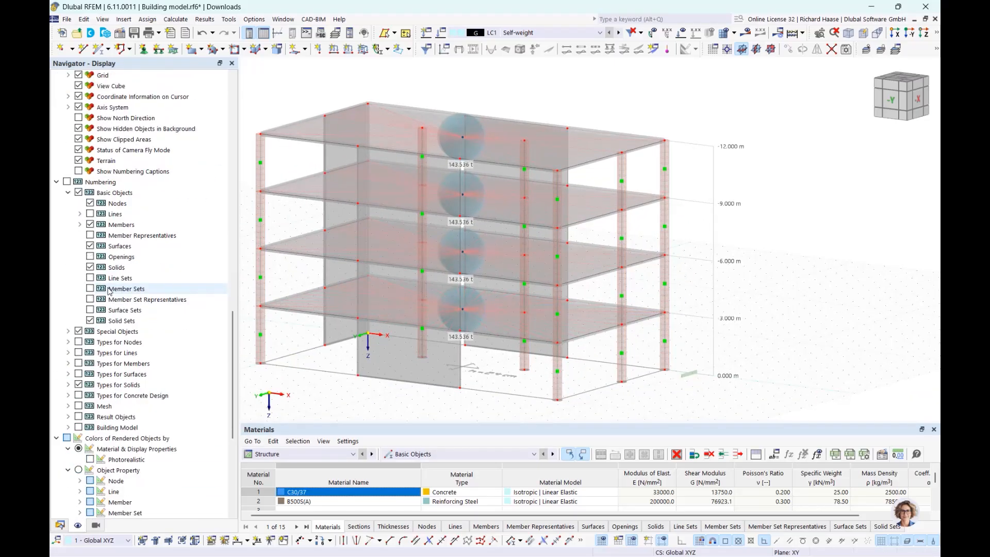
scroll(109, 294, "up", 4)
scroll(119, 294, "up", 15)
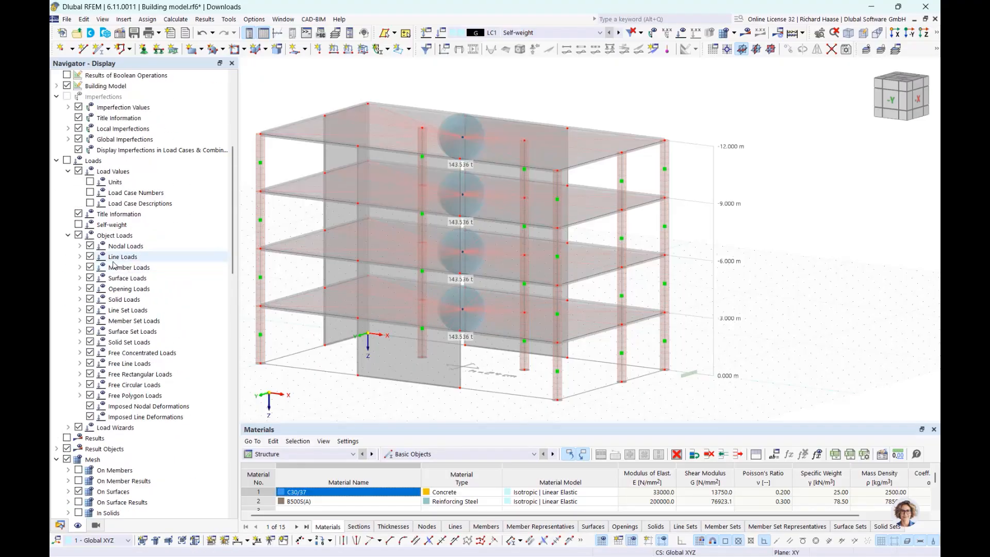
scroll(114, 265, "up", 4)
scroll(114, 264, "up", 3)
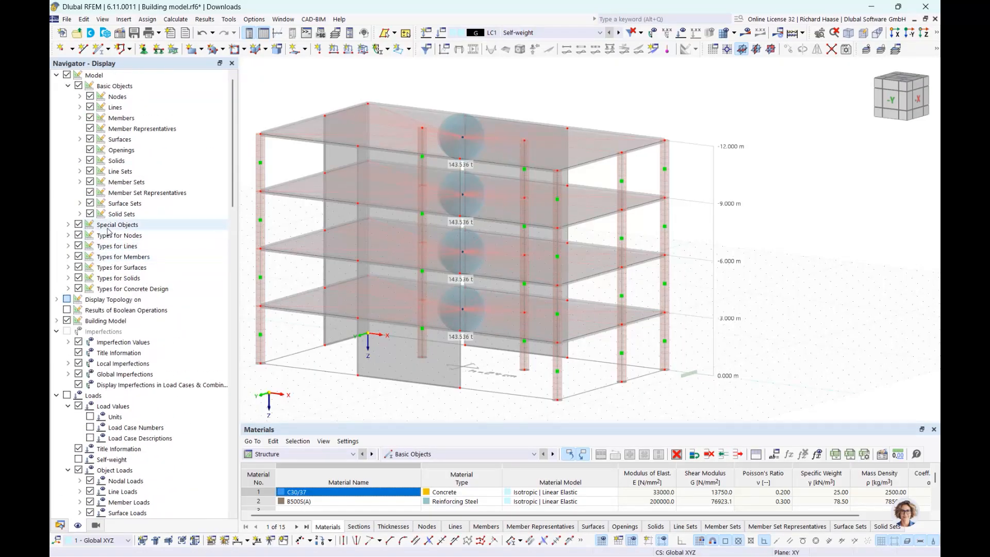
left_click(80, 227)
left_click(79, 225)
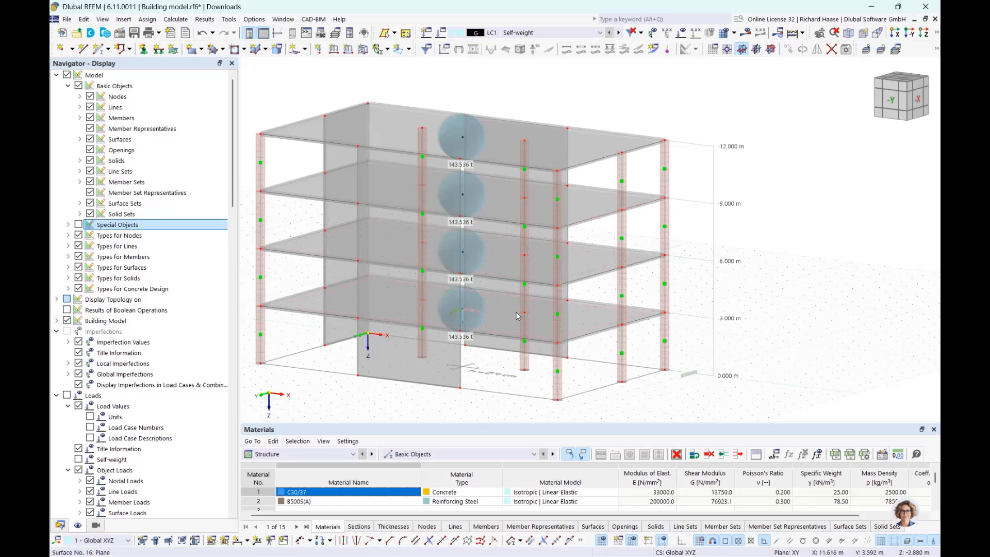
middle_click_drag(517, 313, 526, 320, "ctrl")
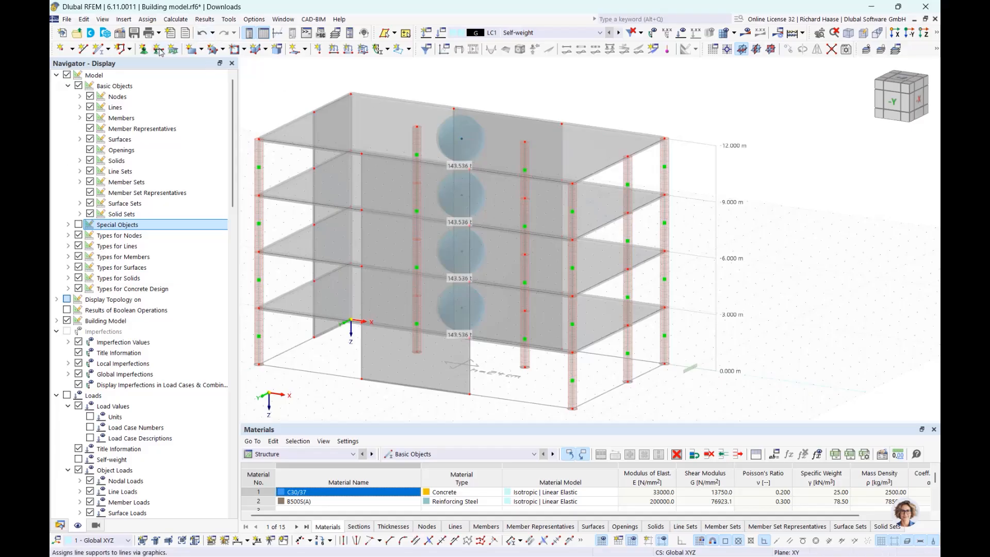
Assign the Fixed nodal support to the six nodes at the bases of the columns
left_click(143, 50)
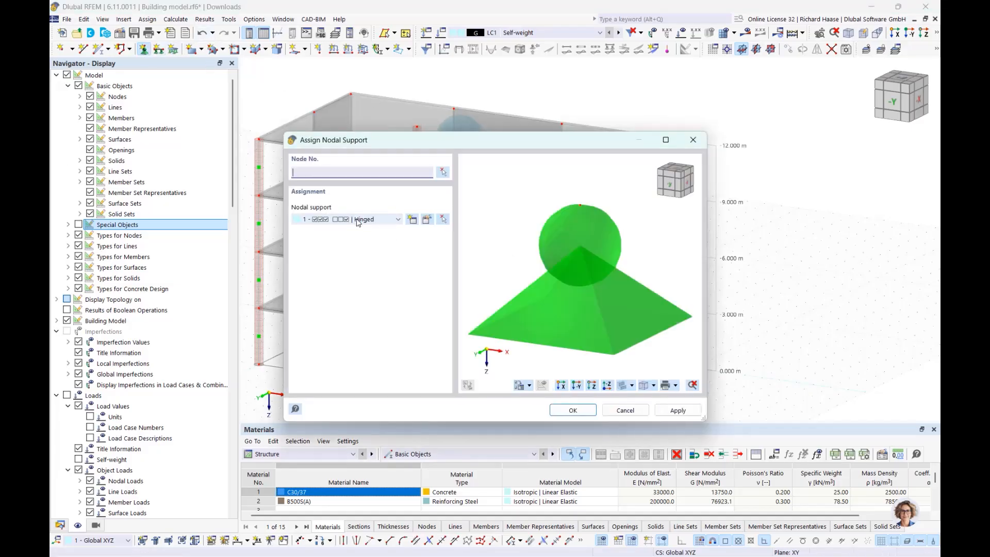
left_click(357, 220)
left_click(352, 248)
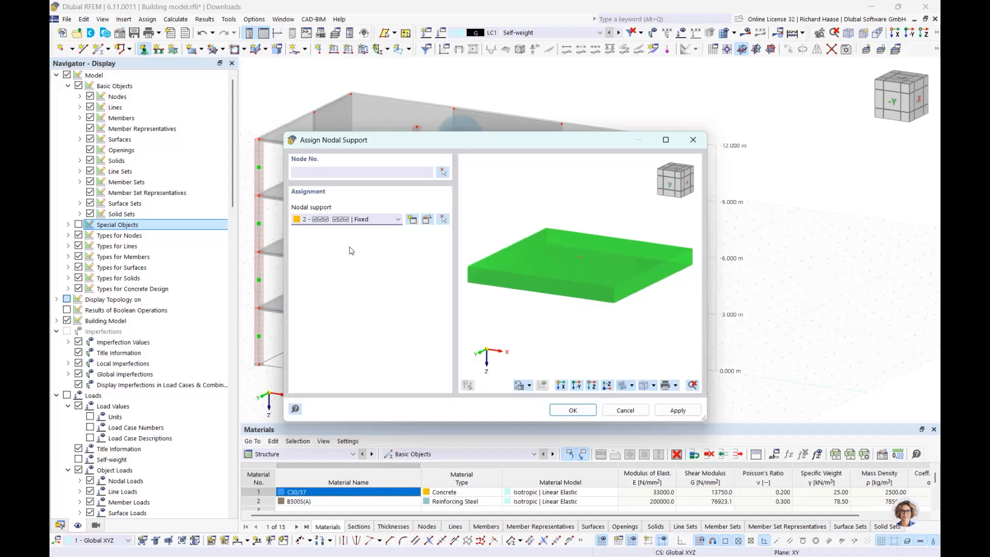
left_click(444, 173)
scroll(354, 322, "up", 5)
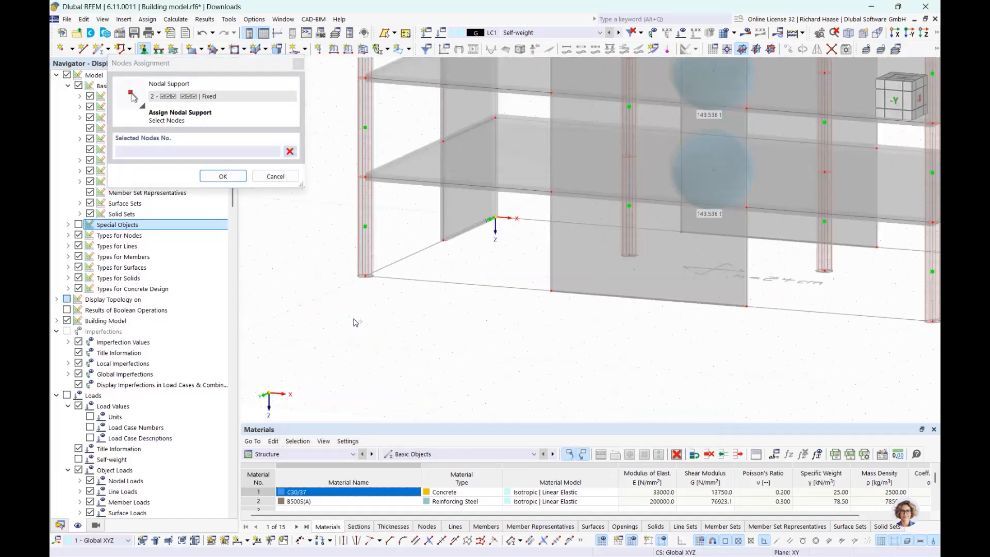
left_click_drag(380, 292, 299, 232)
middle_click_drag(591, 315, 217, 281, "ctrl")
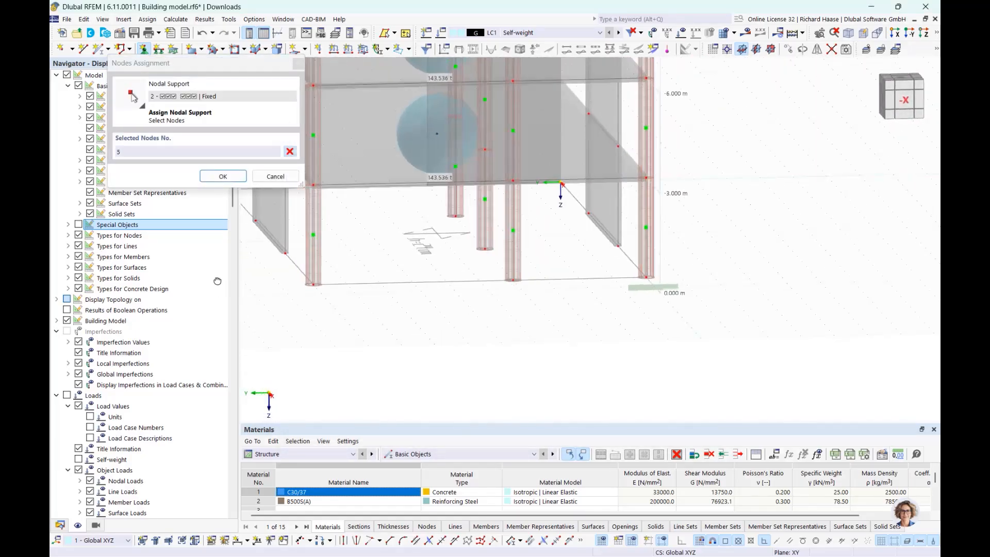
left_click(445, 222)
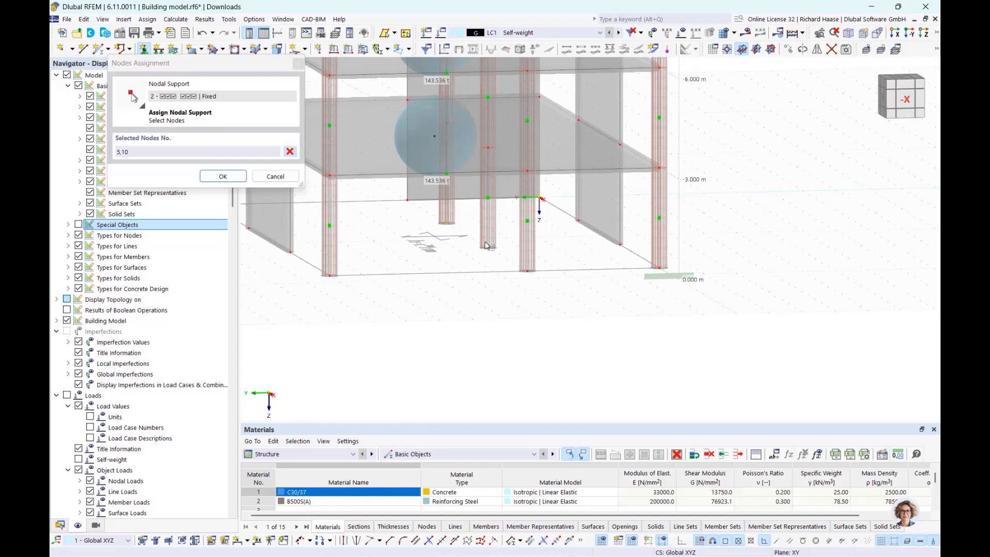
left_click(537, 269)
middle_click_drag(537, 269, 608, 219, "ctrl")
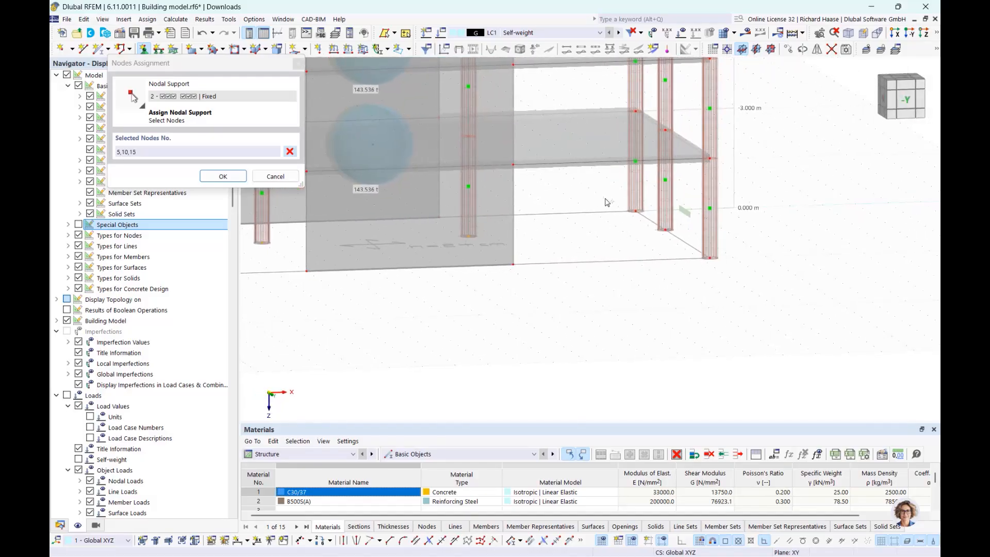
left_click_drag(608, 202, 779, 288)
left_click(221, 176)
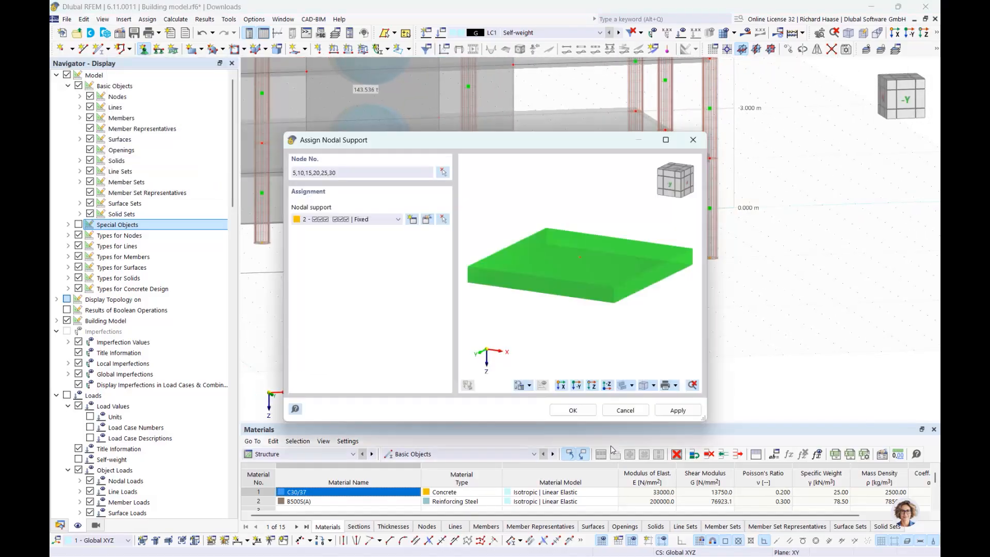
left_click(572, 410)
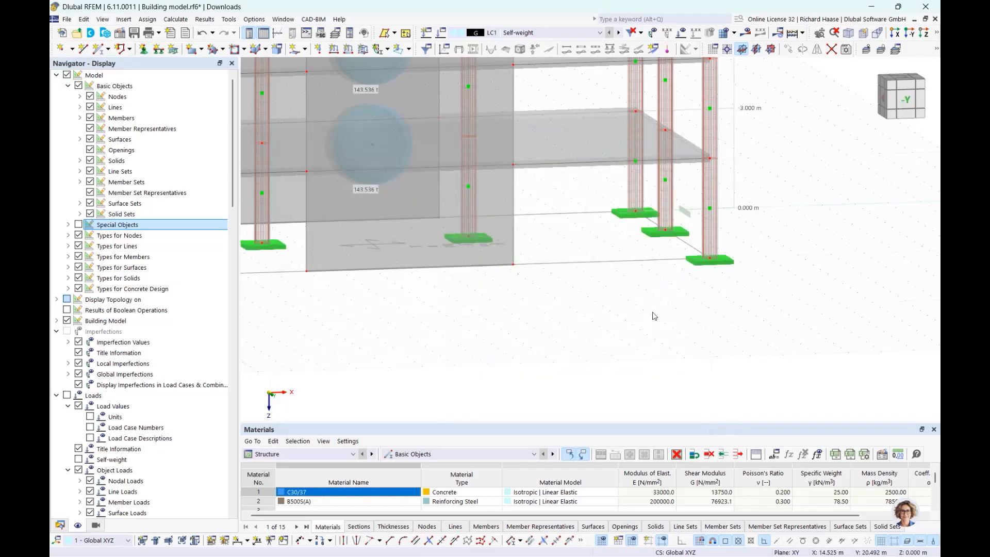
Assign the Rigid line support to the base lines of the three walls
scroll(652, 316, "down", 3)
middle_click_drag(653, 316, 509, 343, "ctrl")
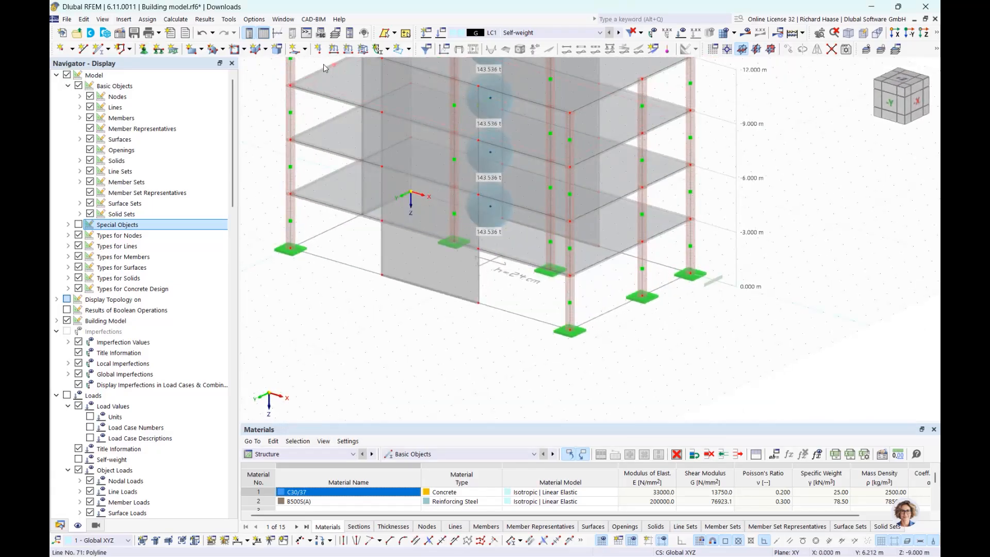
left_click(159, 49)
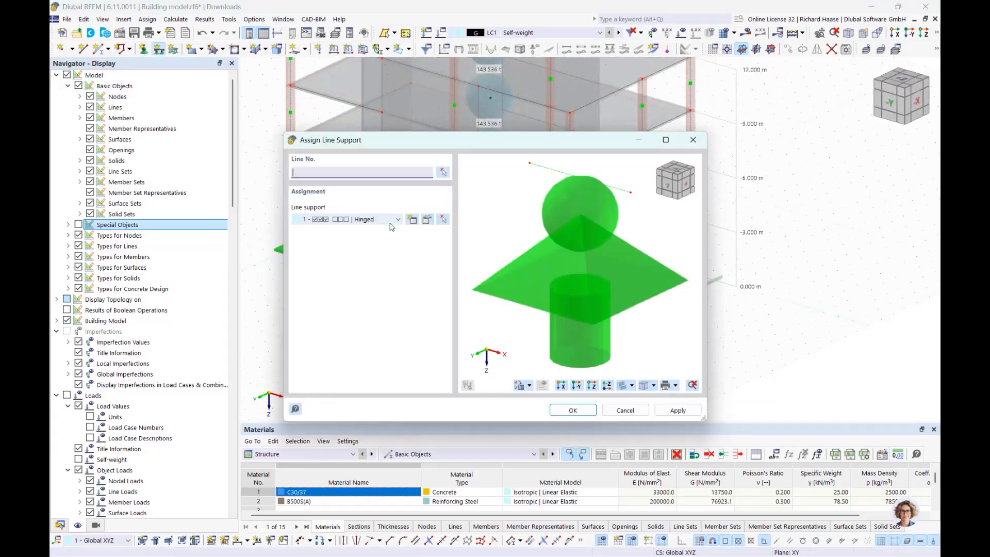
left_click(368, 221)
left_click(362, 249)
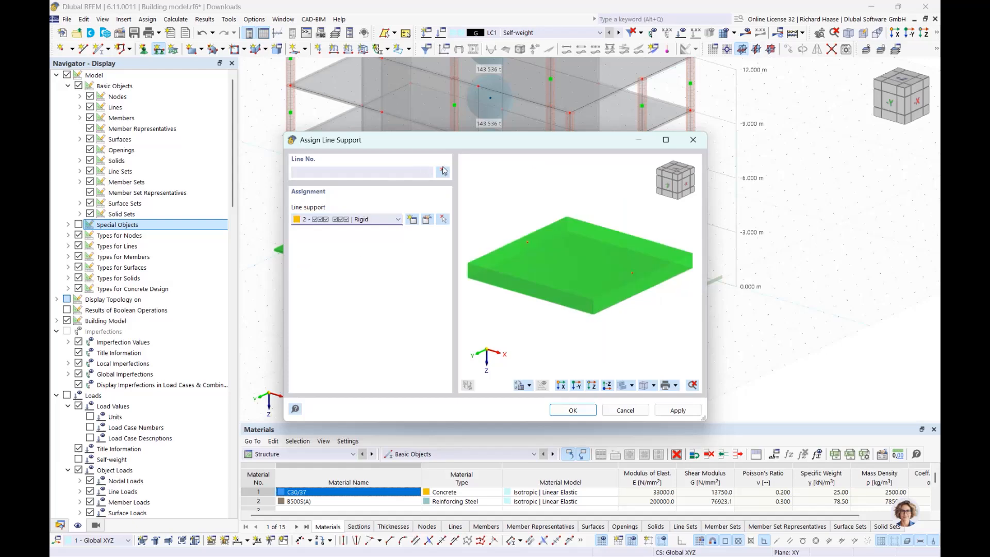
left_click(442, 172)
left_click(409, 270)
middle_click_drag(408, 269, 494, 246, "ctrl")
left_click(356, 234)
left_click(432, 240)
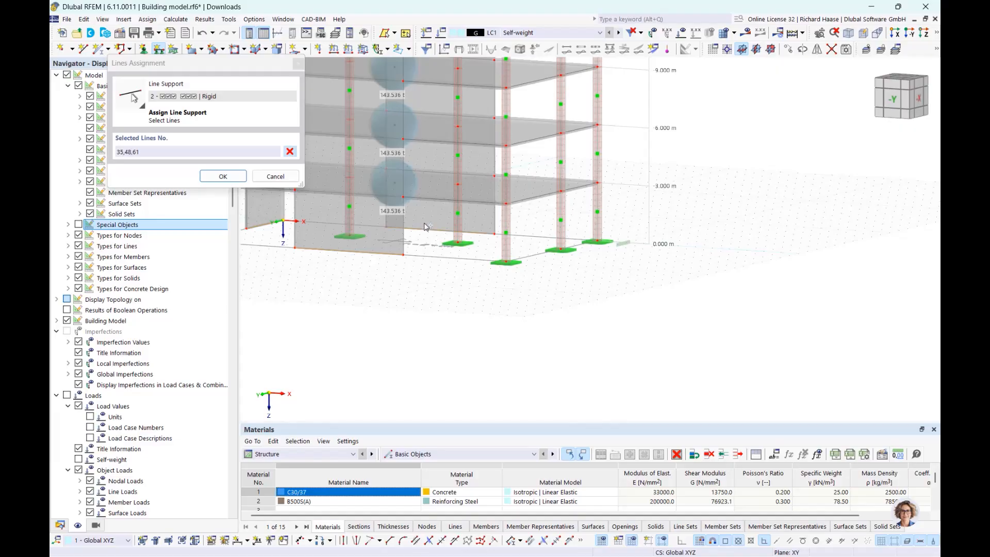
left_click(223, 176)
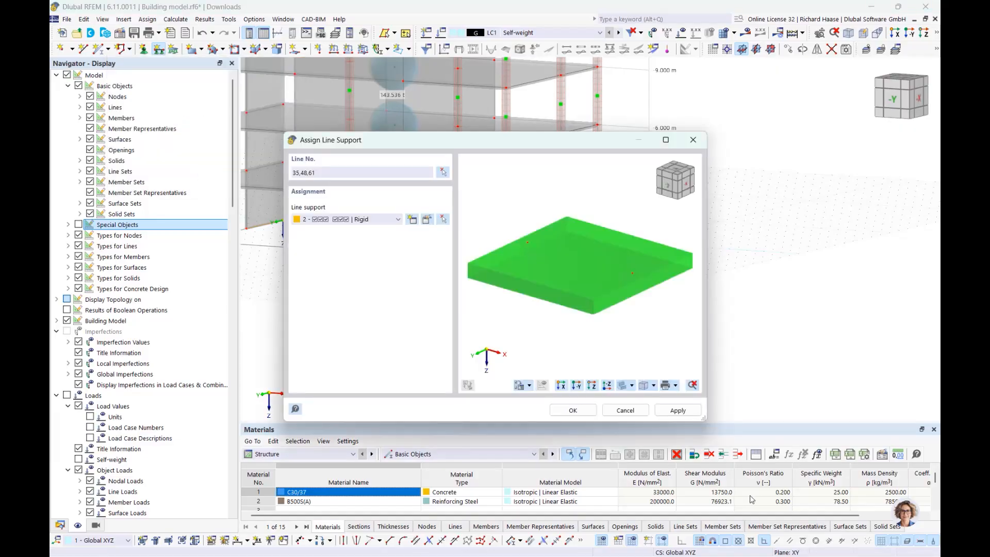
left_click(573, 410)
middle_click_drag(544, 247, 631, 362)
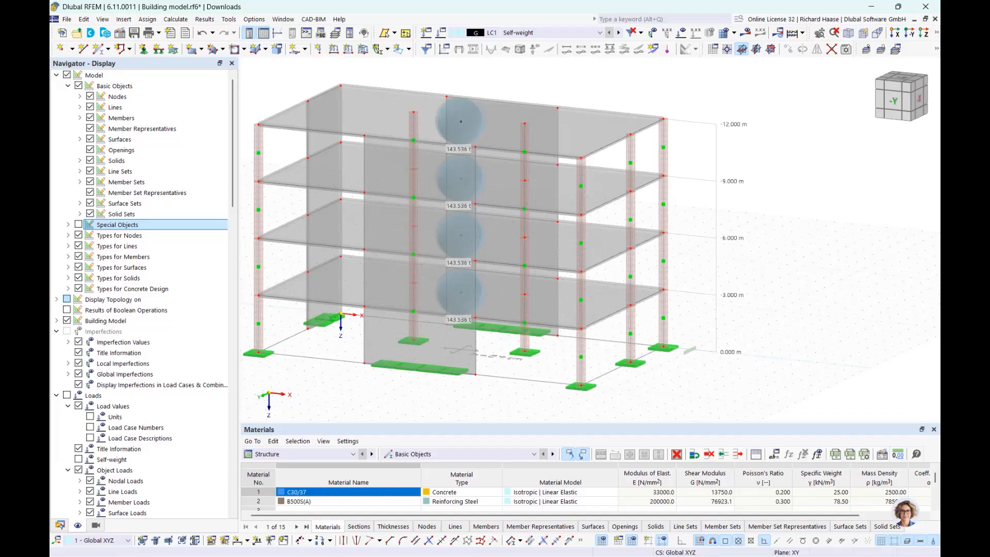
Add load case LC2 named Live Loads with action category Imposed loads - category A: domestic, residential areas
left_click(65, 527)
scroll(89, 363, "down", 5)
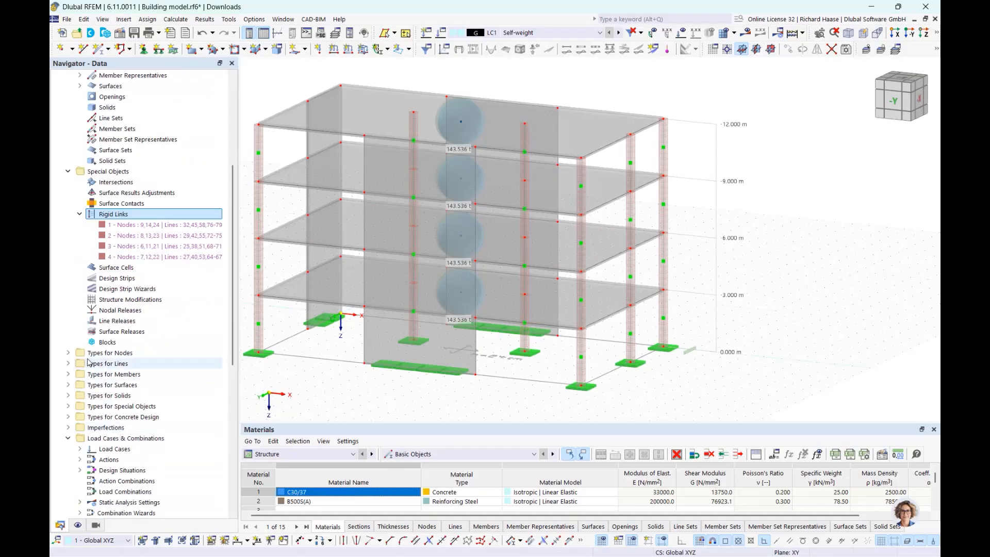
right_click(101, 450)
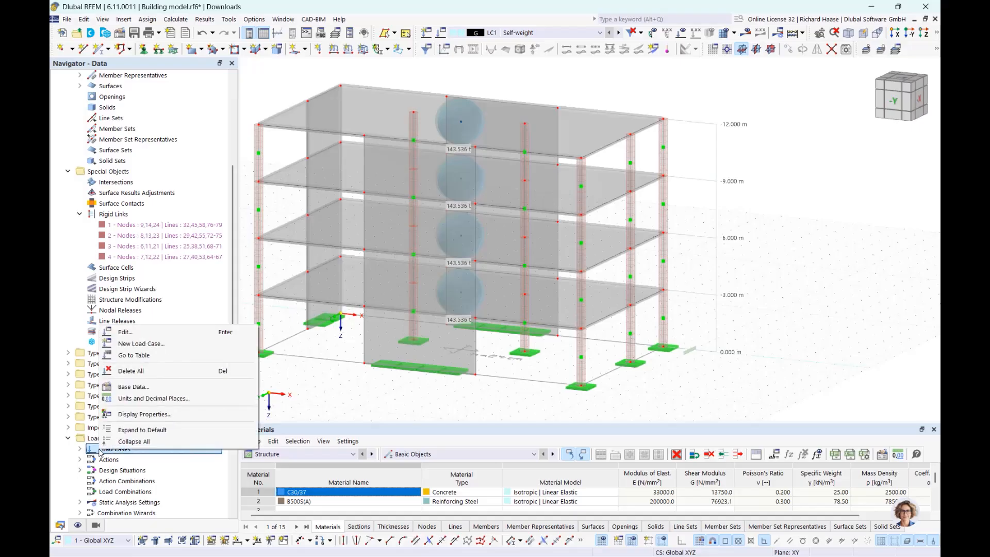
left_click(143, 333)
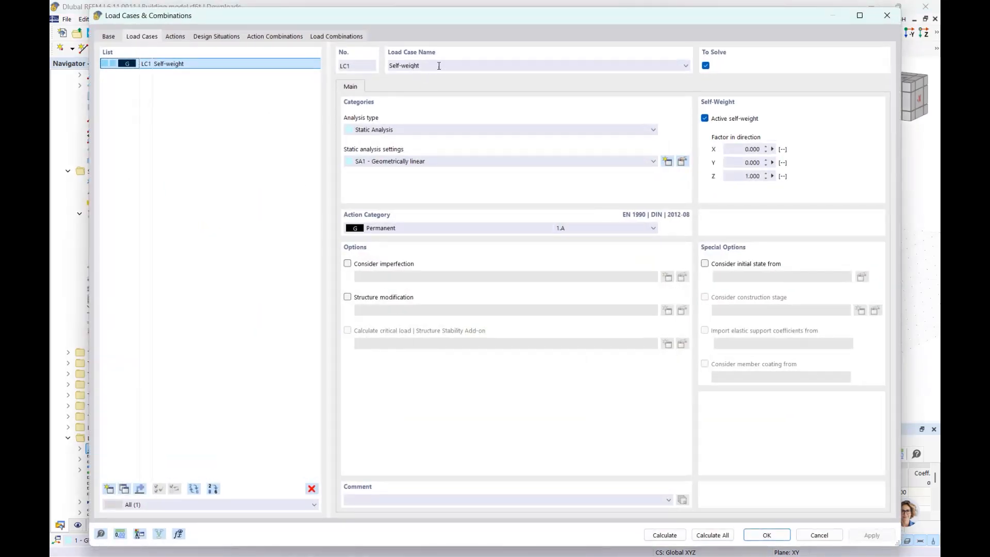
left_click(108, 489)
left_click(402, 229)
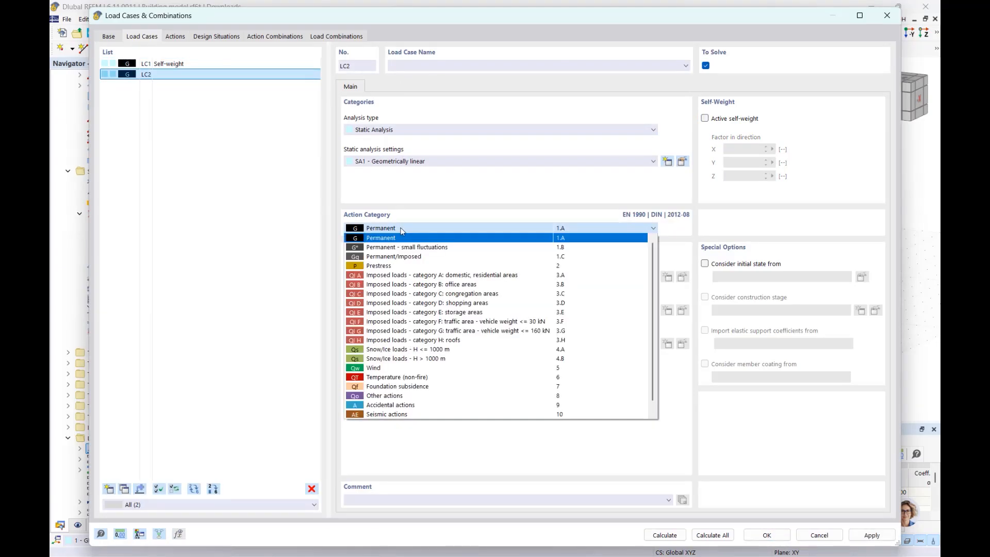
left_click(404, 273)
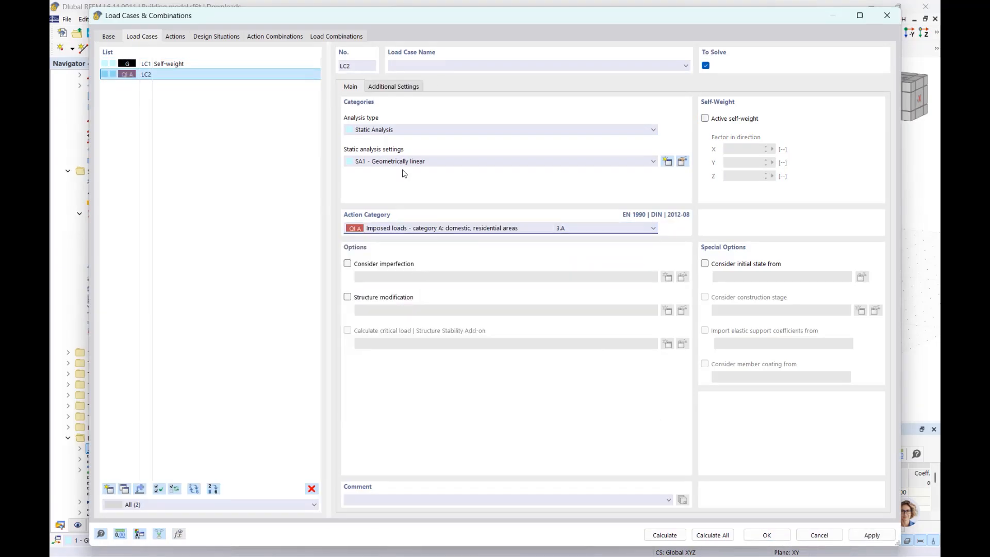
left_click(411, 66)
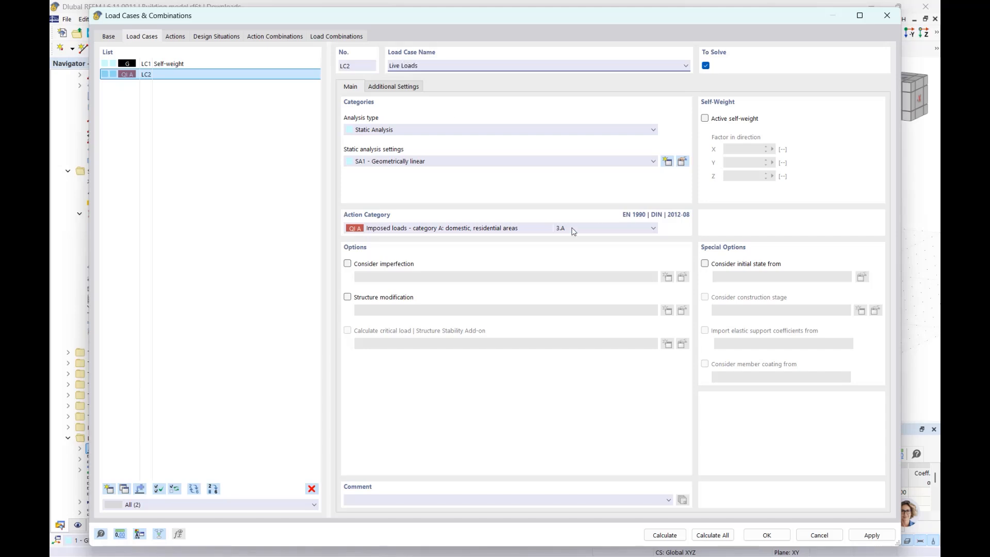
left_click(164, 76)
left_click(767, 536)
Start a new uniform surface load in load case LC1 Self-weight with a magnitude of 2 kN/m²
scroll(100, 446, "down", 3)
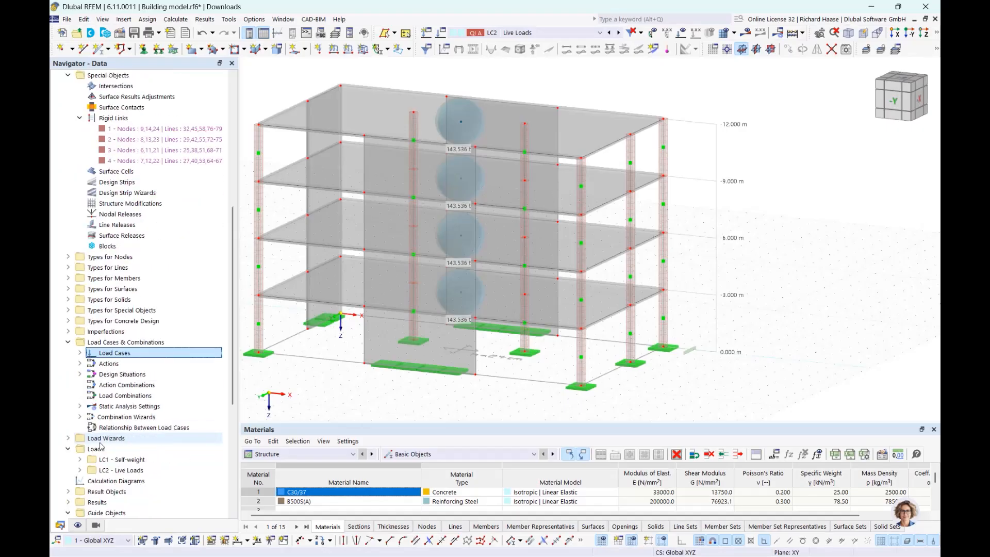
scroll(141, 407, "down", 4)
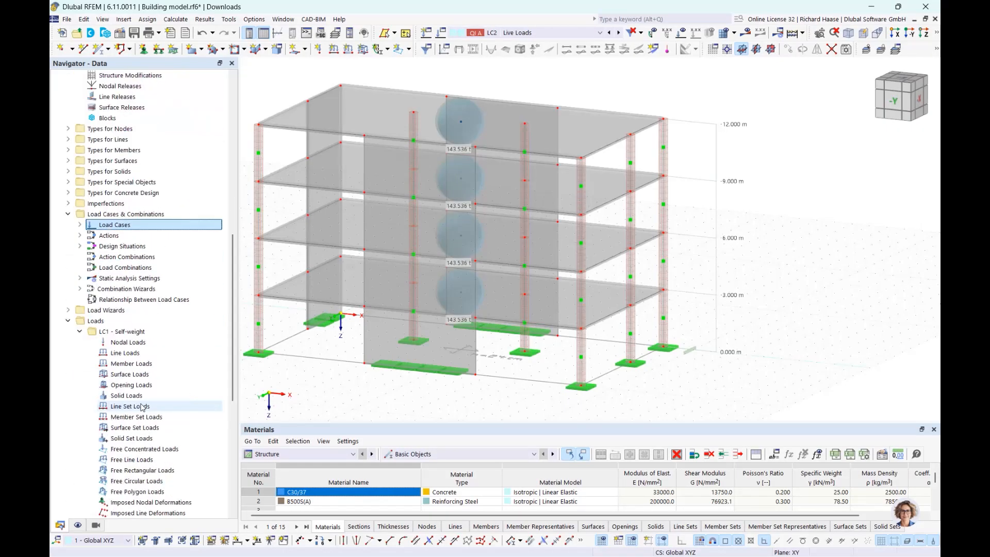
left_click(140, 378)
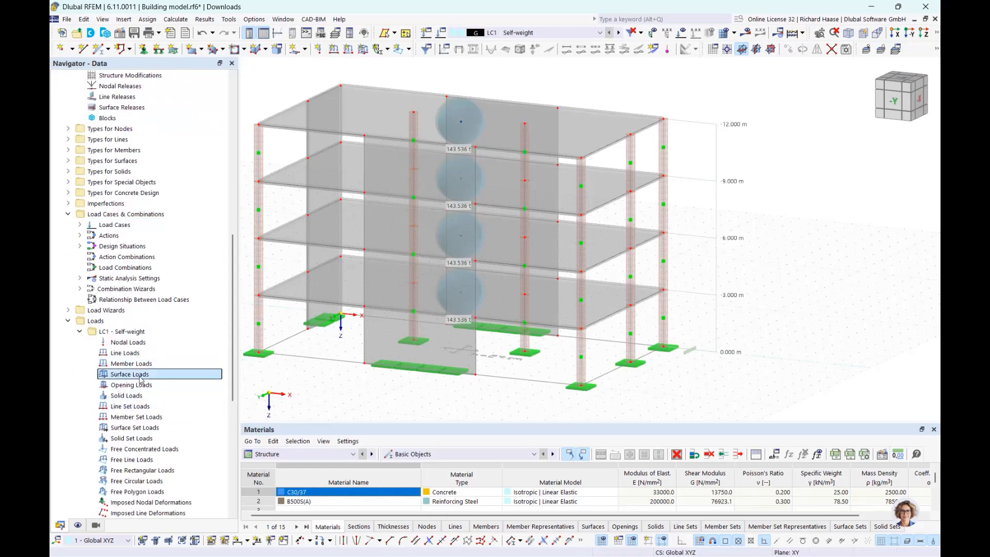
right_click(142, 378)
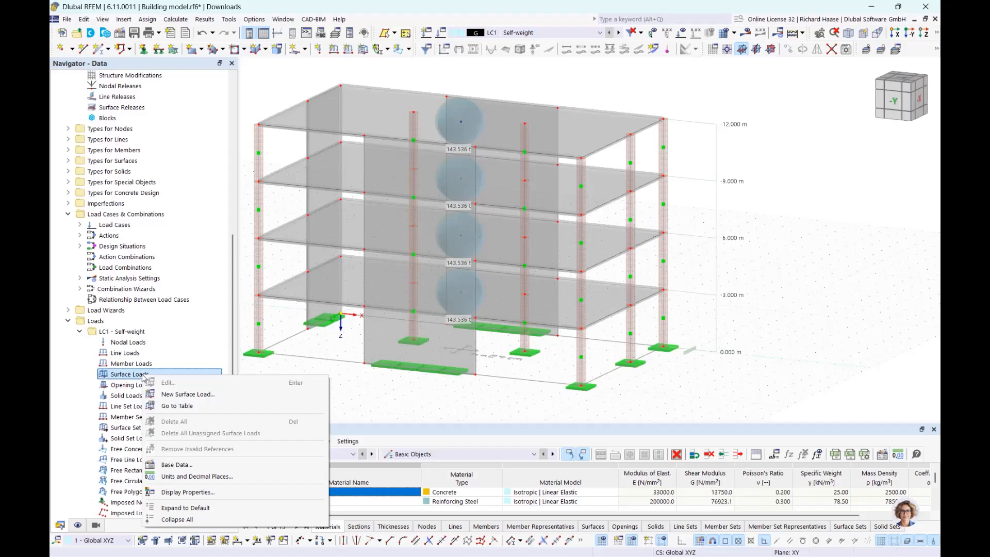
left_click(170, 391)
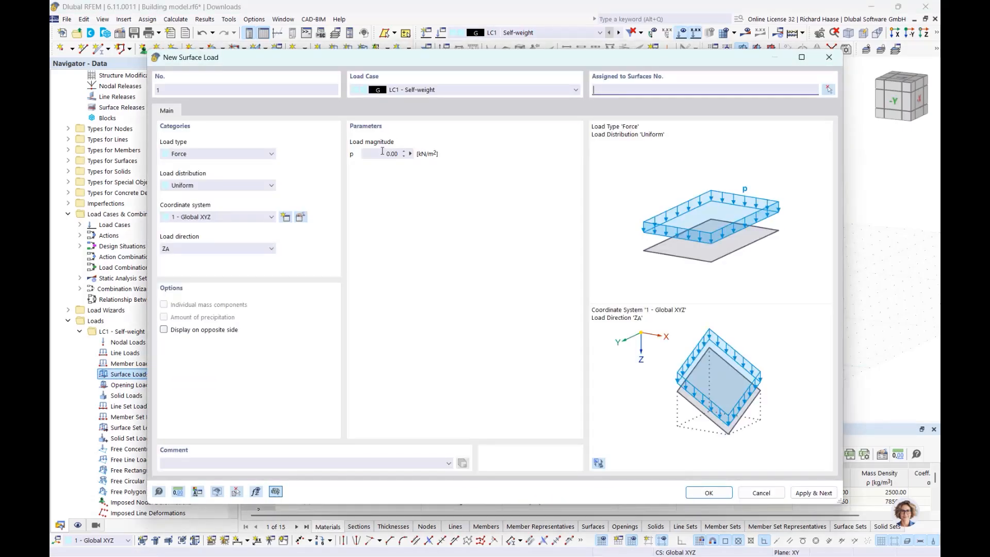
type("2")
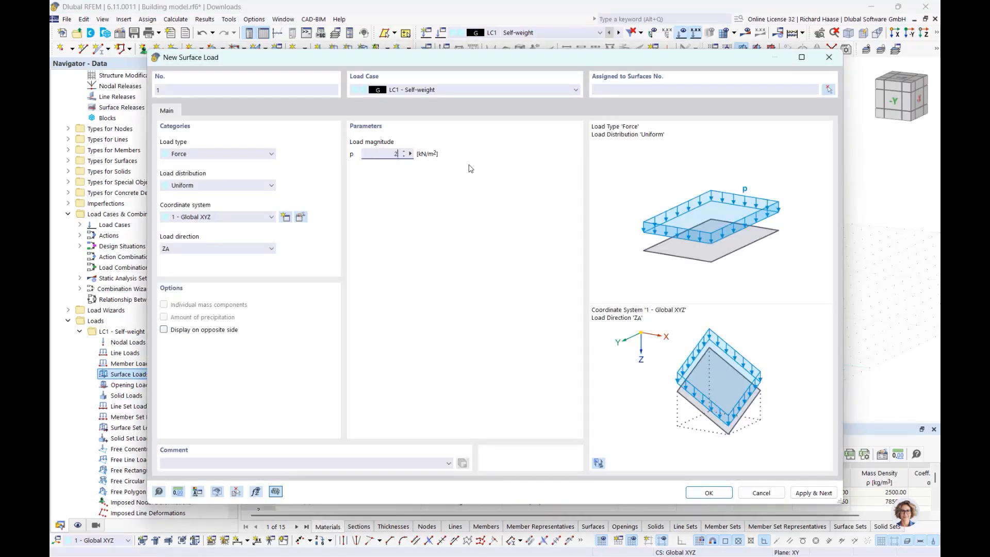
Assign the LC1 surface load to all four floor slabs and apply it, continuing with another new surface load
left_click(828, 89)
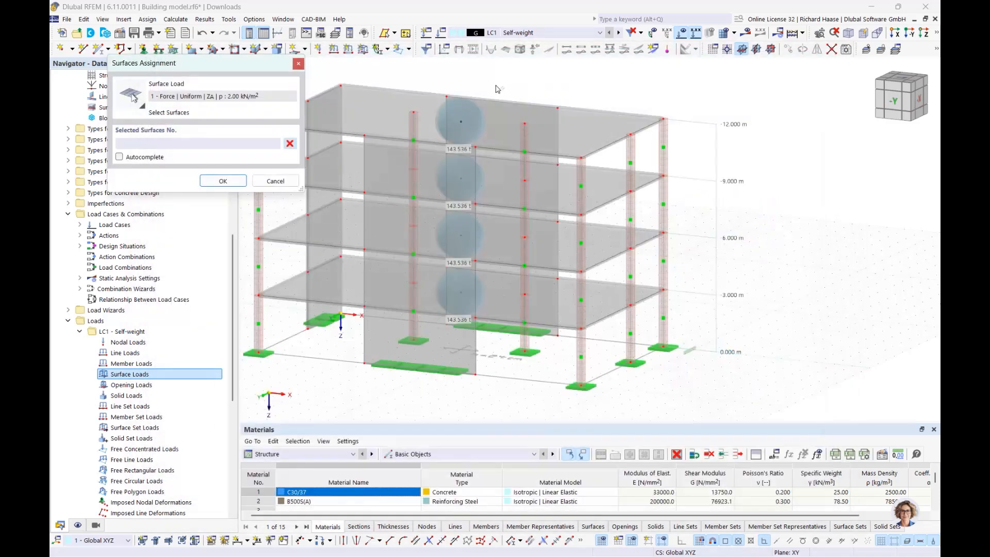
left_click(504, 121)
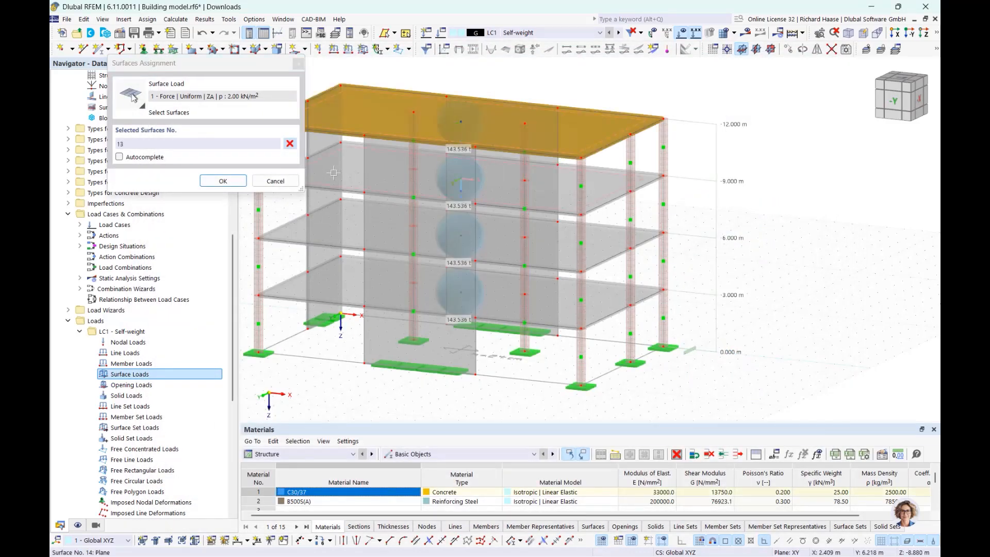
left_click(333, 173)
left_click(353, 227)
left_click(351, 283)
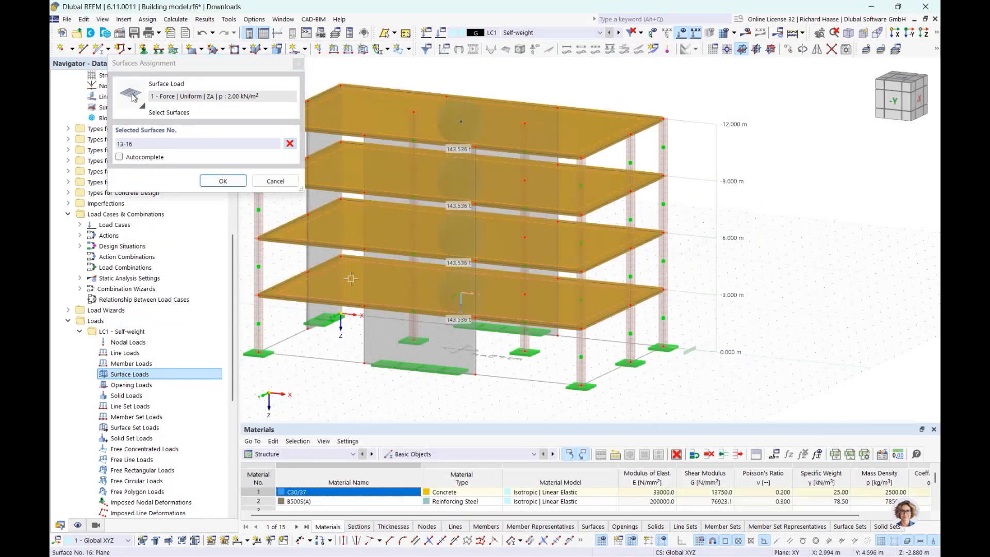
left_click(224, 181)
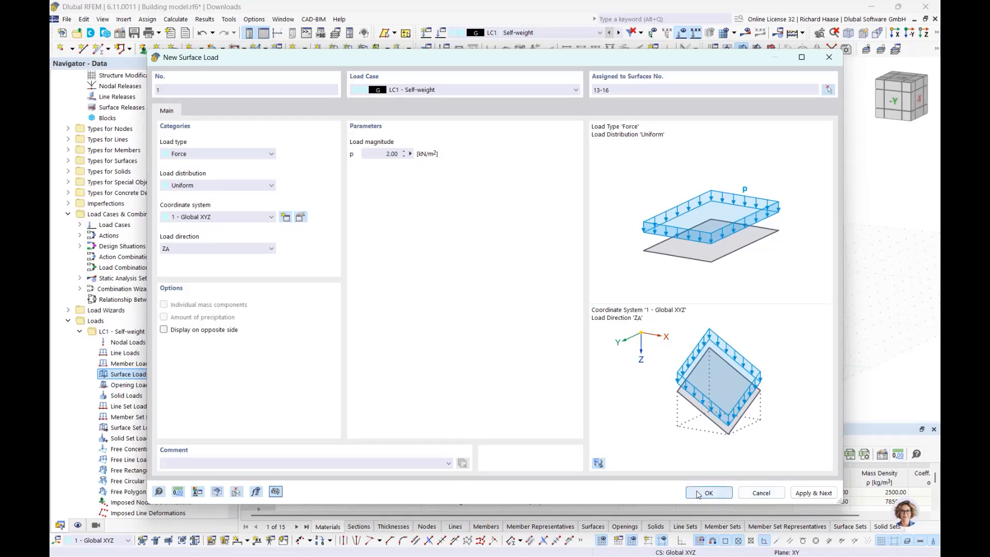
left_click(811, 495)
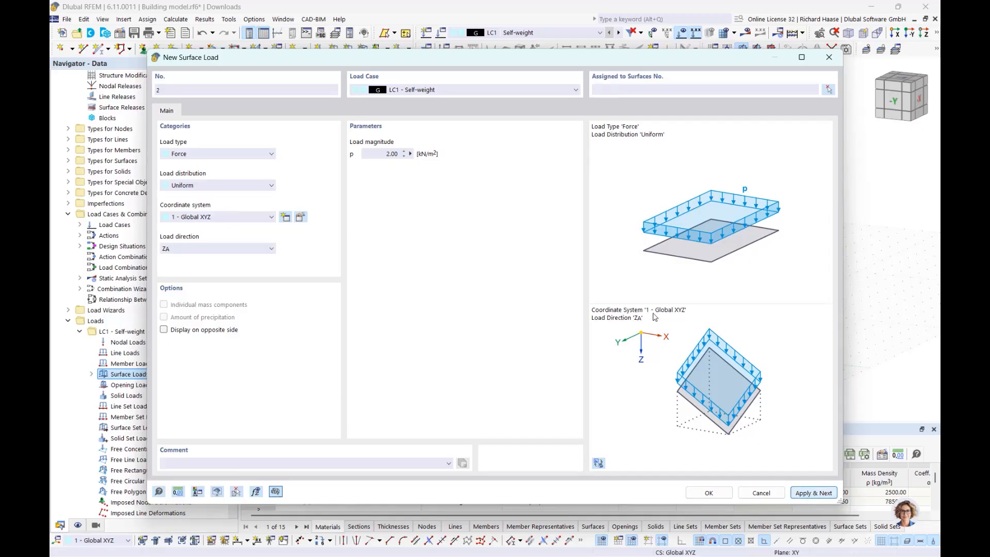
Set the new surface load to load case LC2 Live Loads with a magnitude of 3 kN/m²
left_click(439, 92)
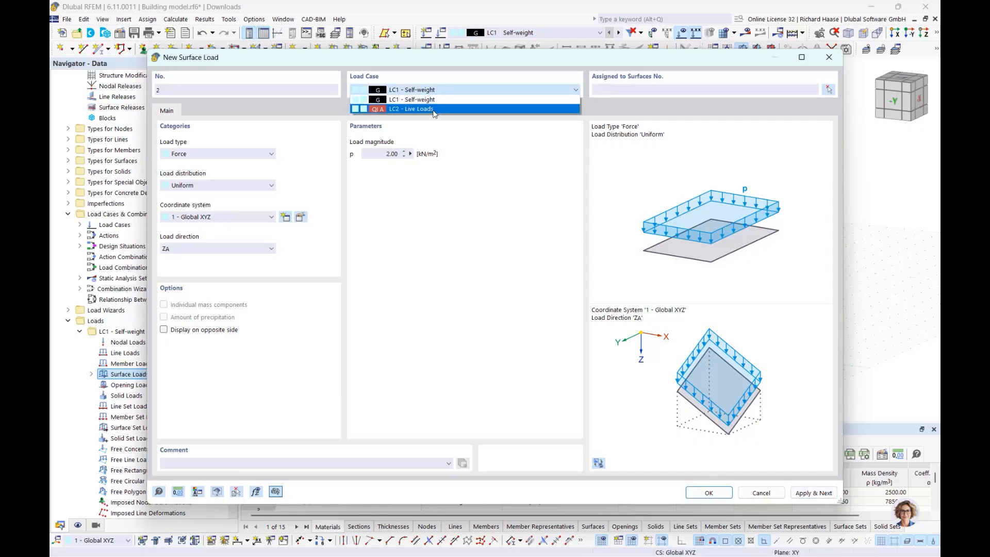
left_click(431, 109)
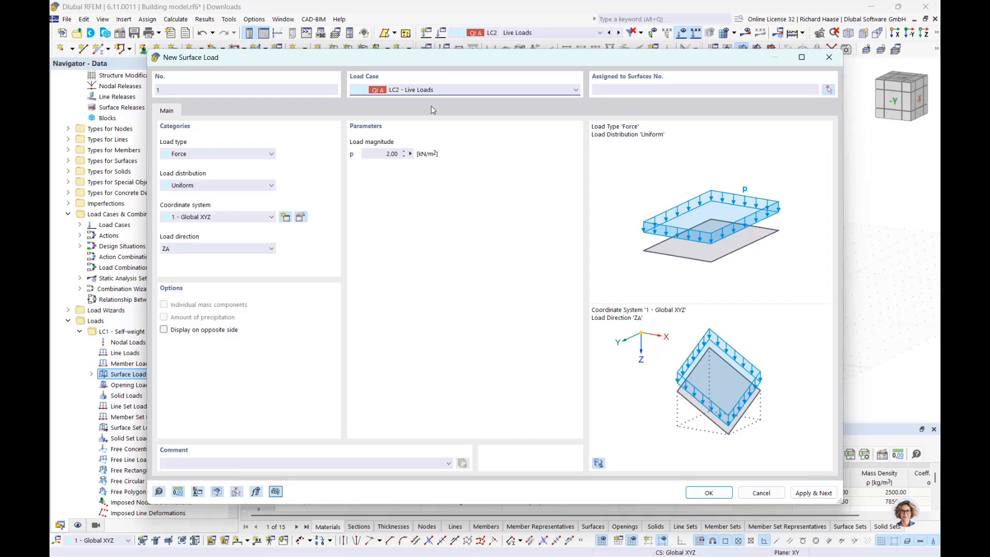
left_click(366, 155)
type("3")
key("Return")
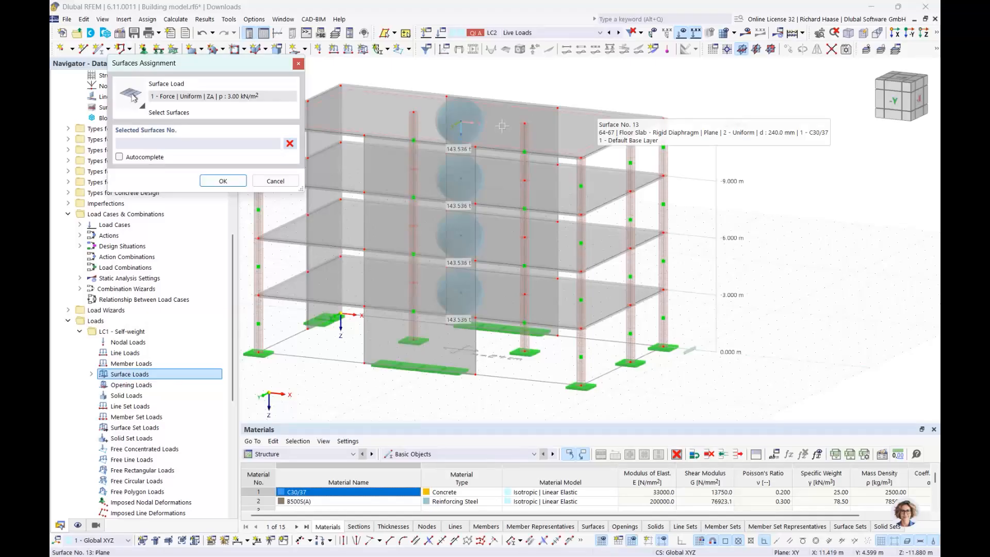
Assign the LC2 surface load to all four floor slabs and review the loads of LC1 and LC2 on the model
left_click(593, 120)
left_click(495, 182)
left_click(499, 233)
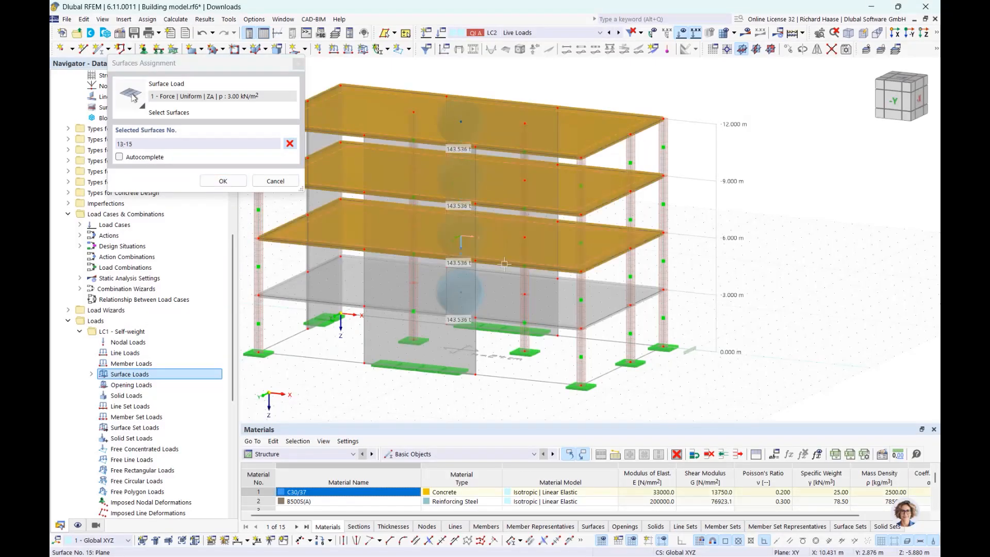
left_click(504, 299)
left_click(223, 182)
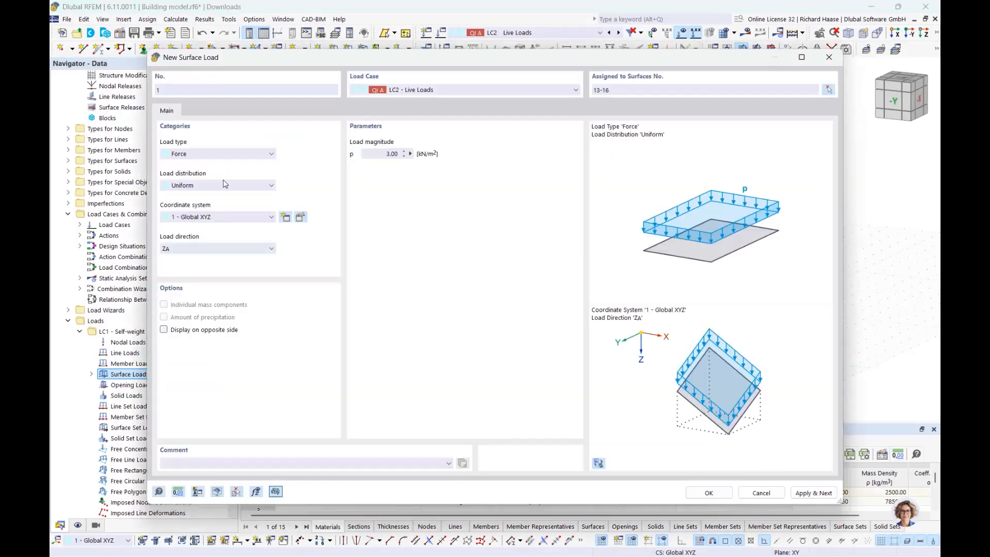
left_click(709, 494)
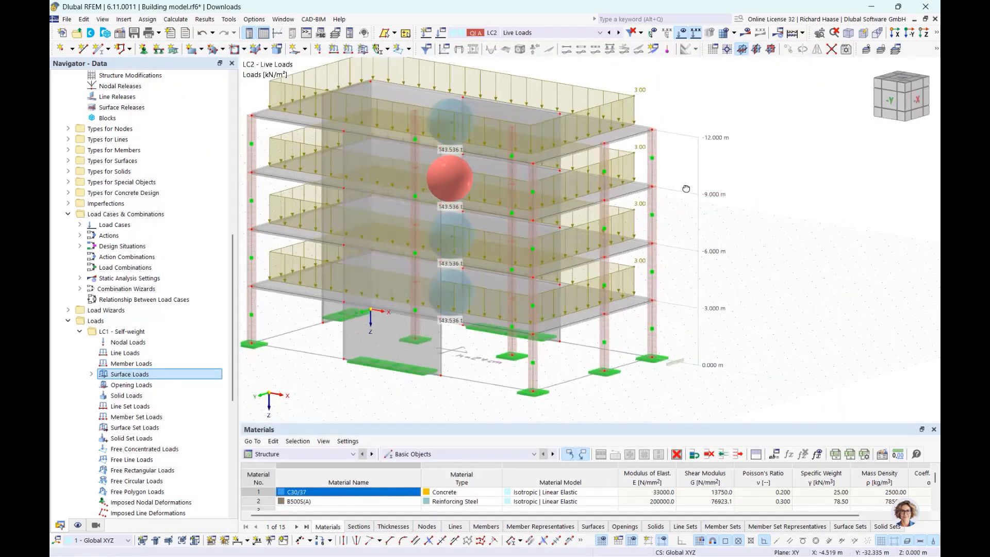
middle_click_drag(686, 188, 740, 207)
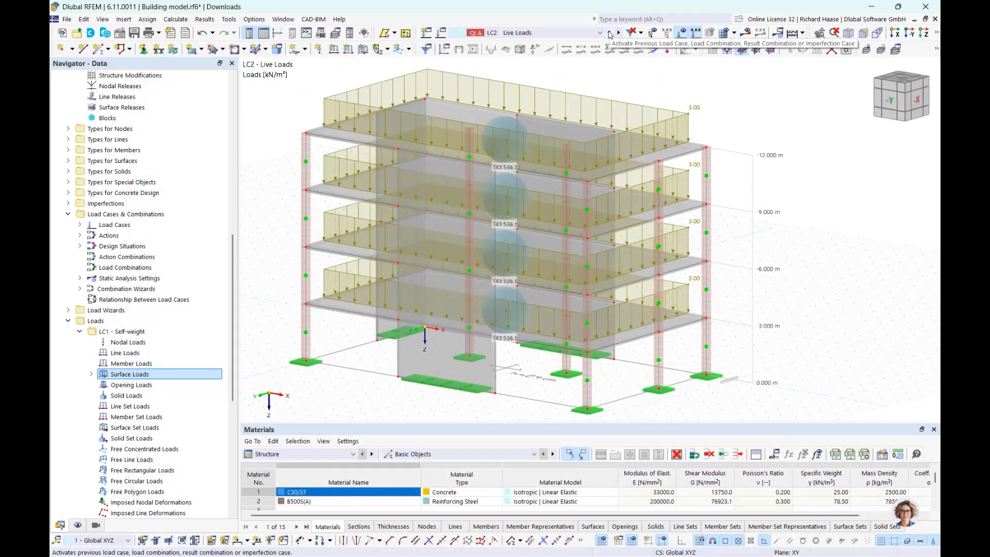
left_click(610, 33)
left_click(619, 33)
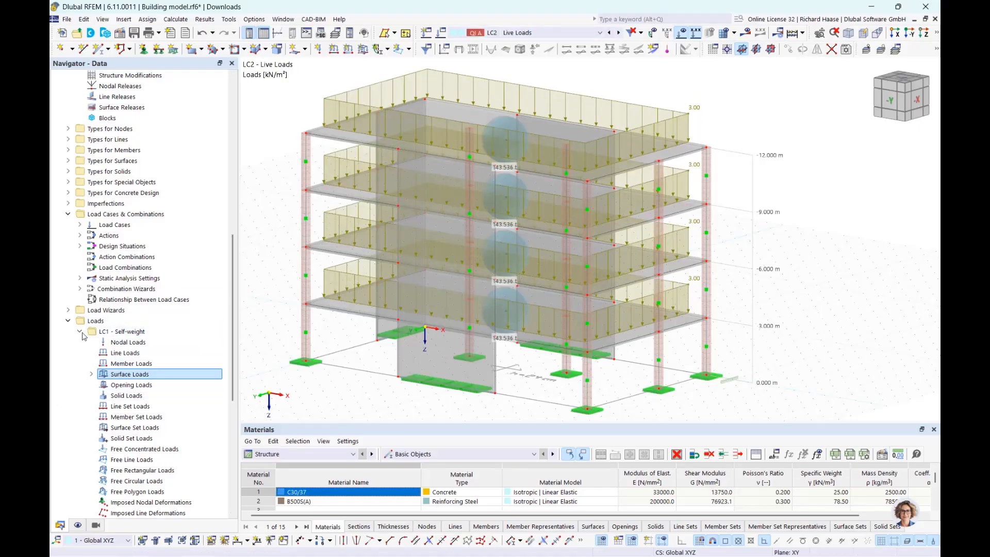
Collapse the LC1 loads in the navigator and start a new snow load wizard
left_click(80, 332)
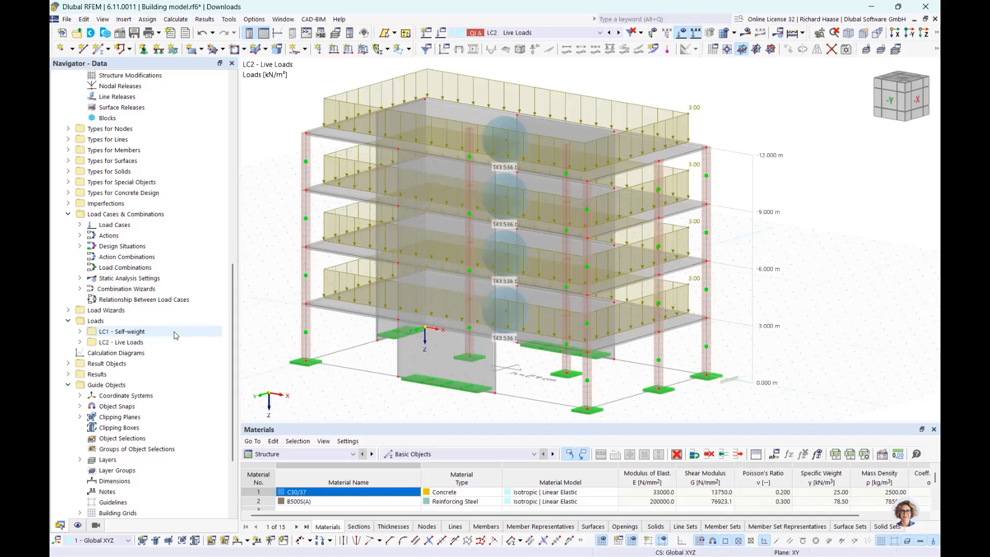
left_click(131, 311)
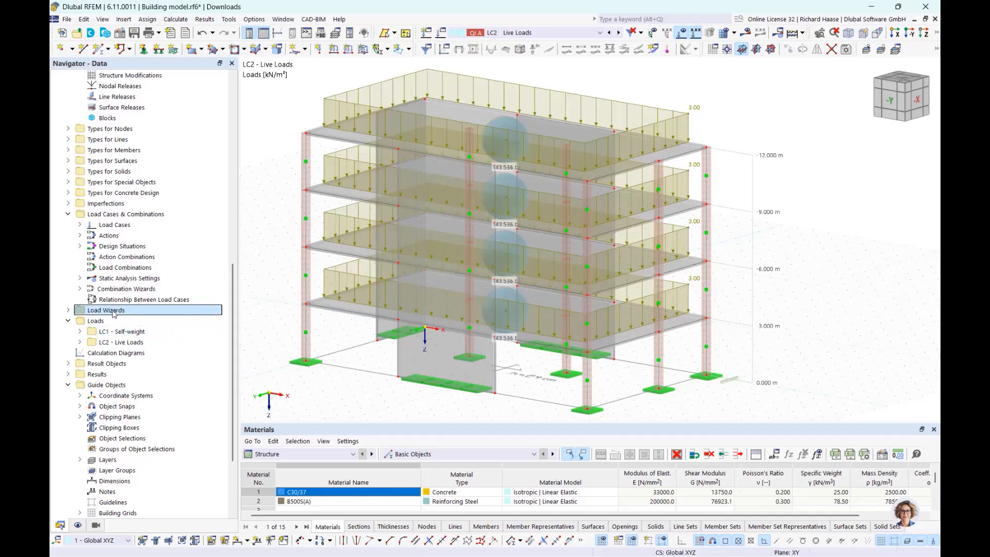
left_click(69, 311)
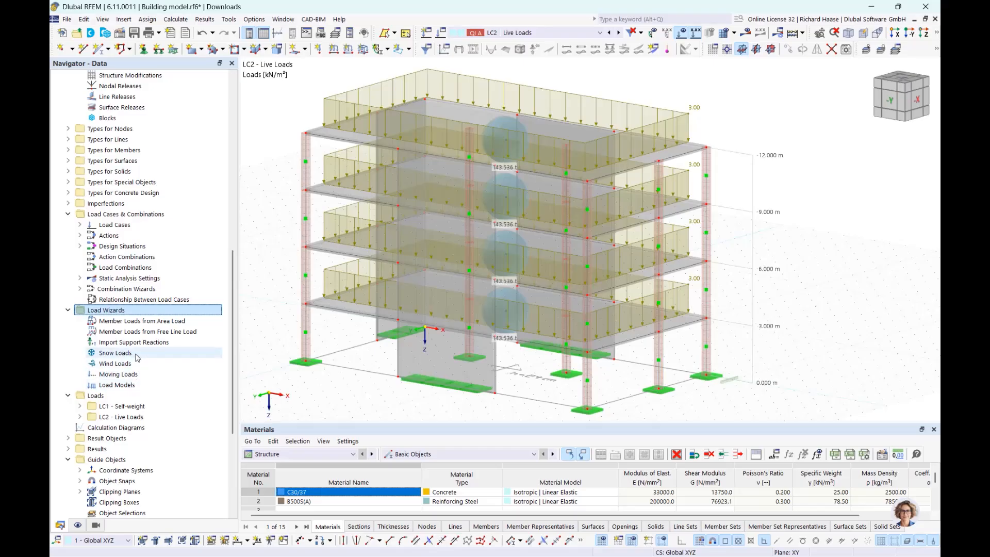
left_click(147, 343)
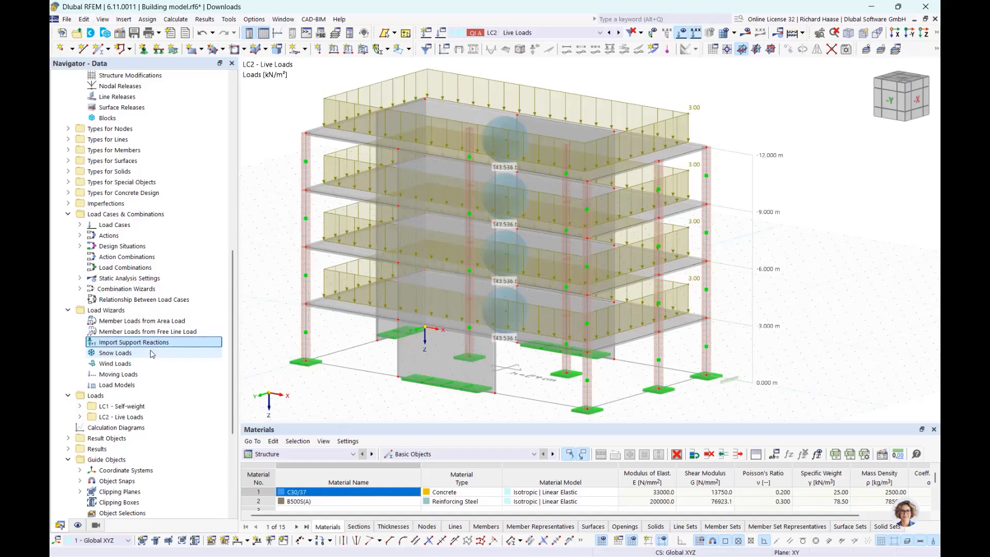
left_click(142, 355)
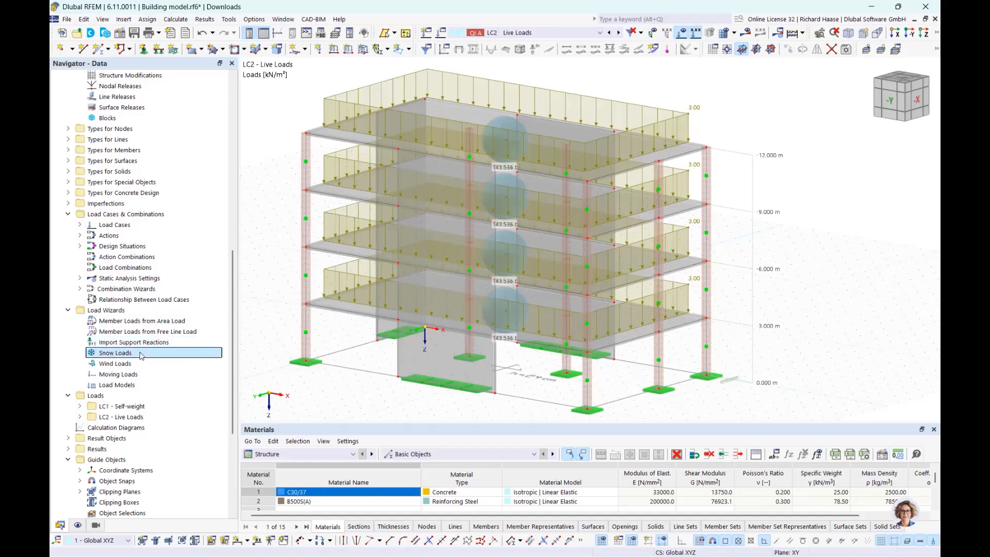
right_click(141, 355)
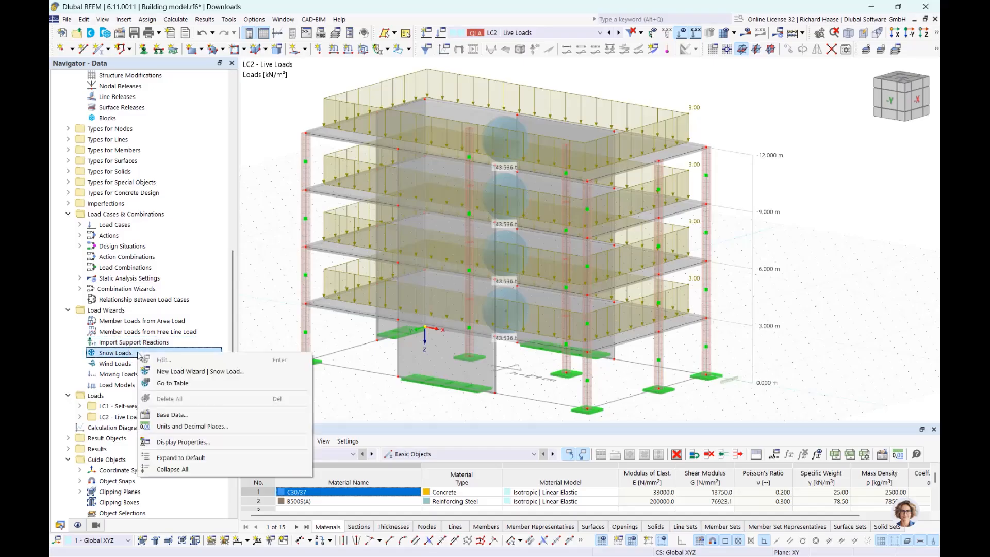
left_click(172, 376)
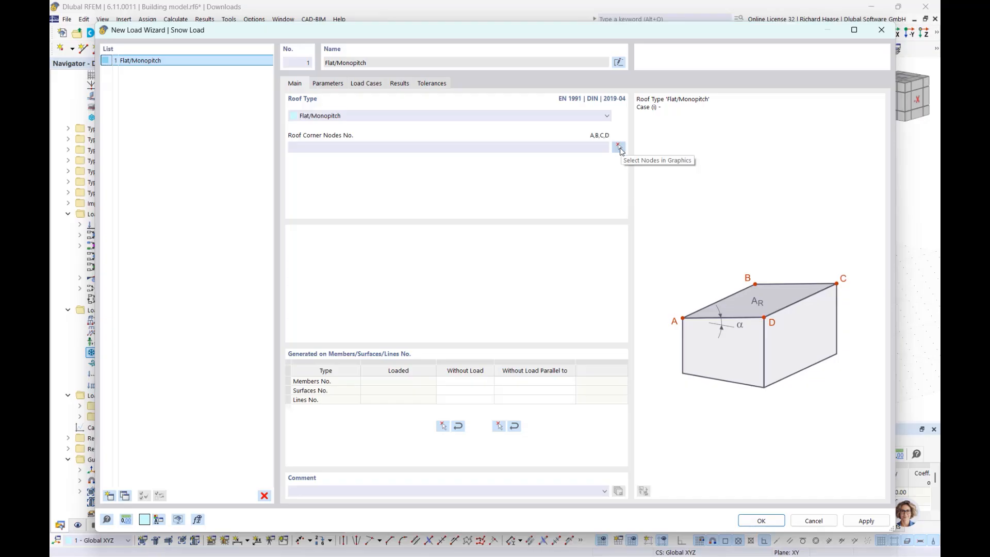
Define the snow load's roof by its corner nodes 2, 33, 27 and 17, keeping the Flat/Monopitch roof type
left_click(619, 148)
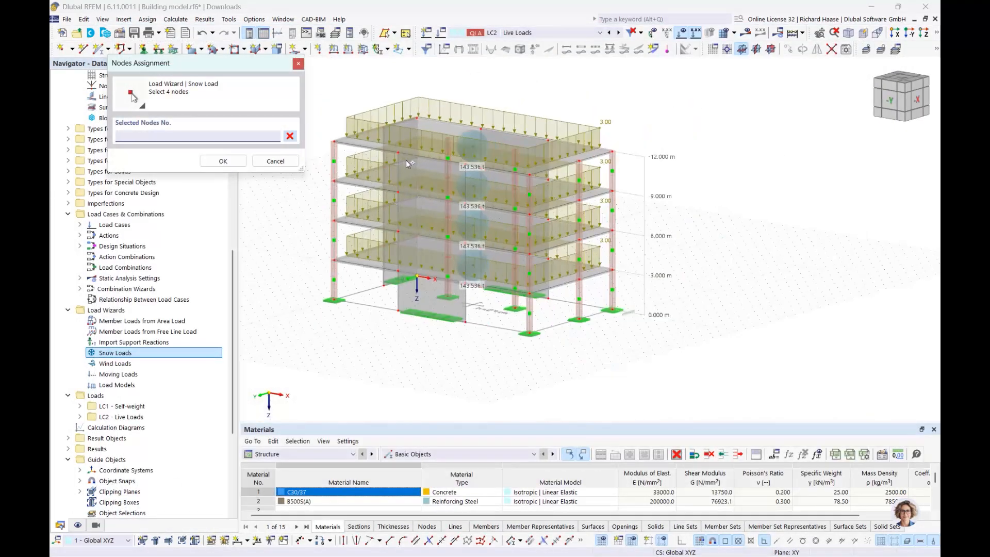
middle_click_drag(438, 165, 441, 167, "ctrl")
left_click(349, 148)
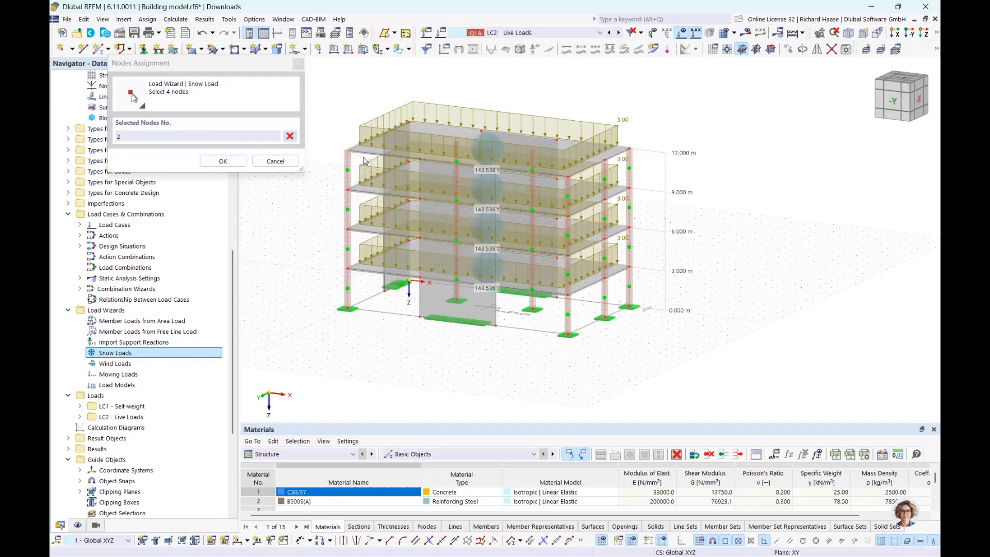
middle_click_drag(364, 157, 616, 138, "ctrl")
left_click(364, 138)
left_click(616, 138)
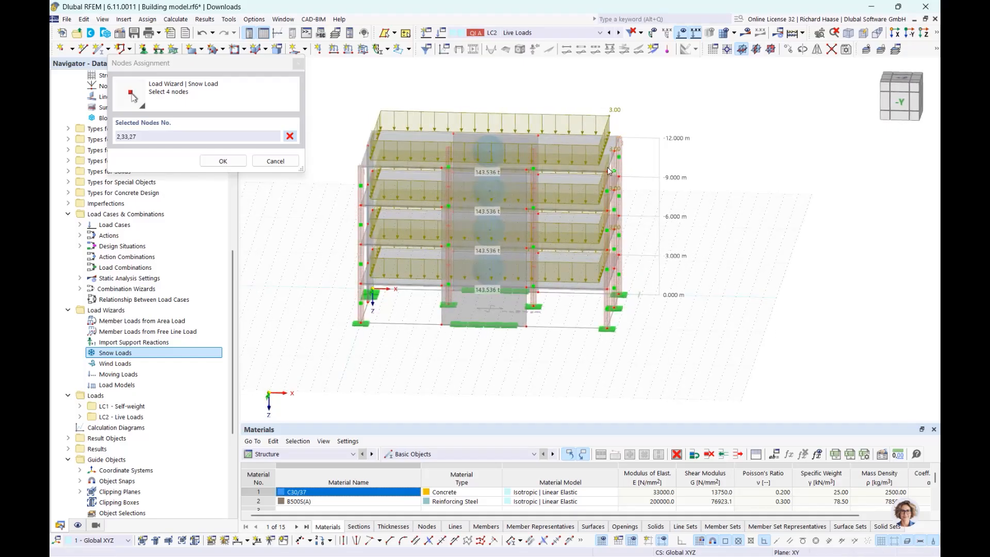
left_click(607, 172)
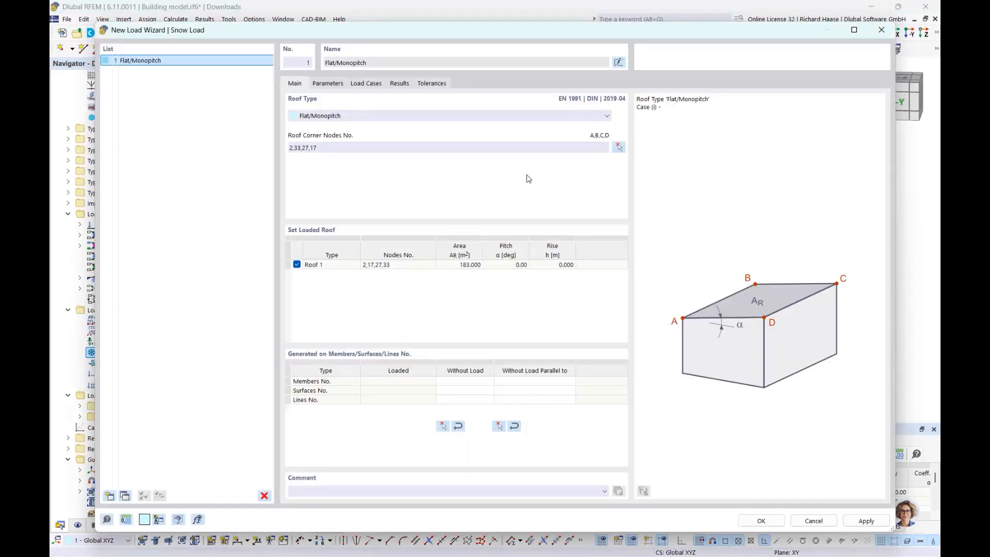
left_click(329, 117)
left_click(330, 116)
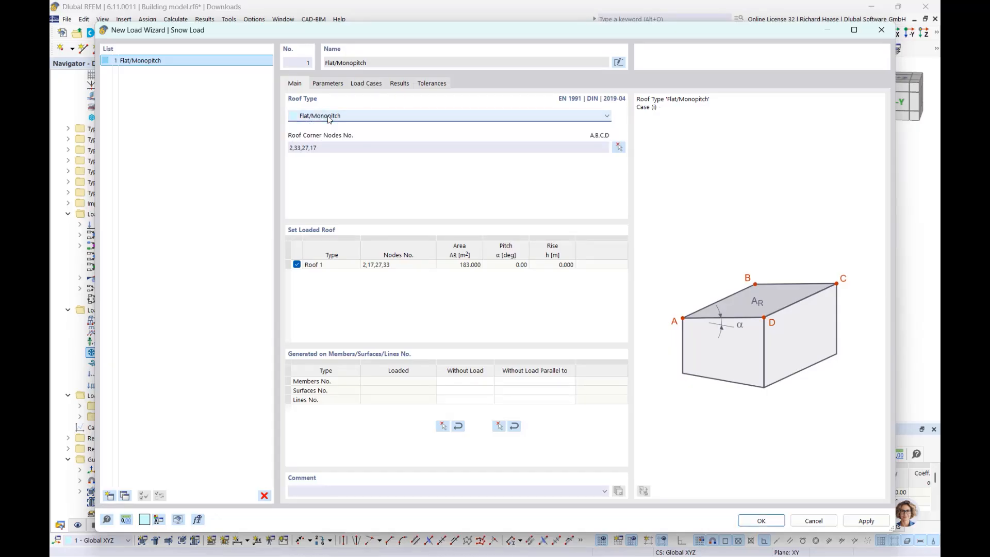
Review the snow load parameters, create a new load case for Case (i) and confirm the wizard
left_click(334, 85)
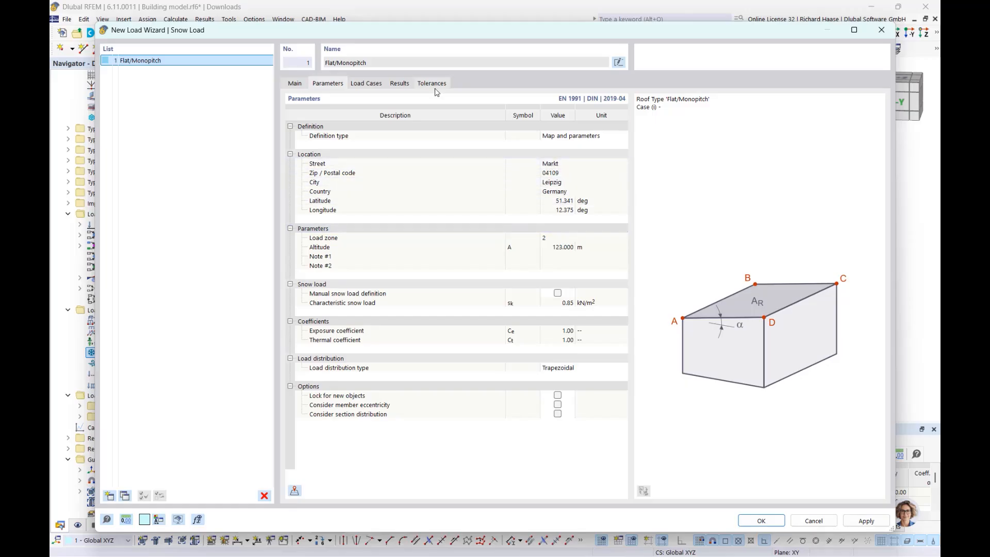
left_click(368, 84)
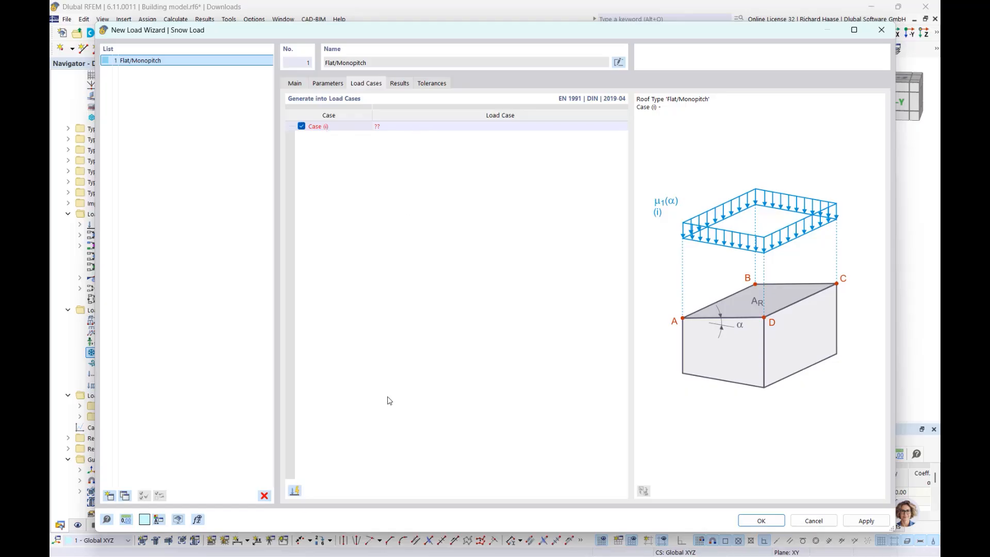
left_click(294, 492)
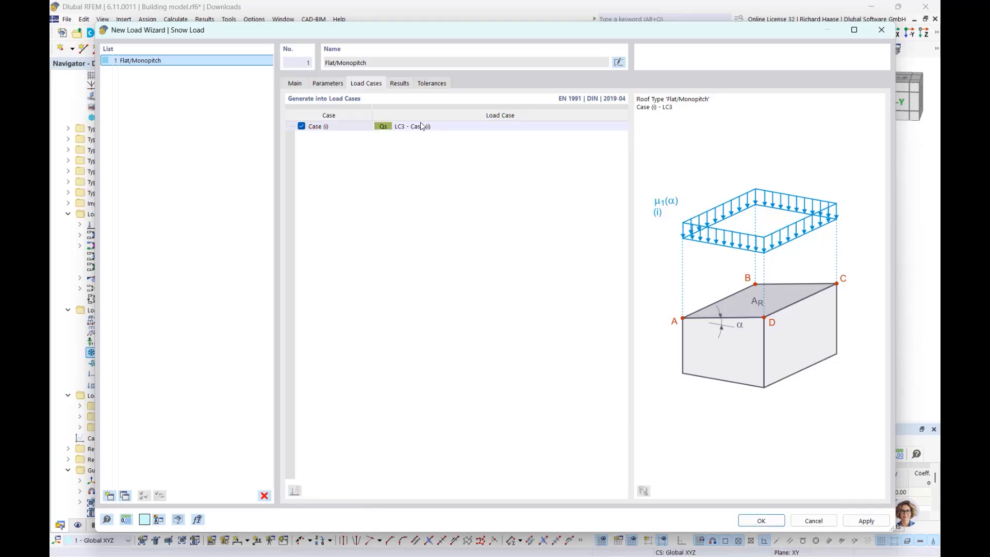
left_click(754, 522)
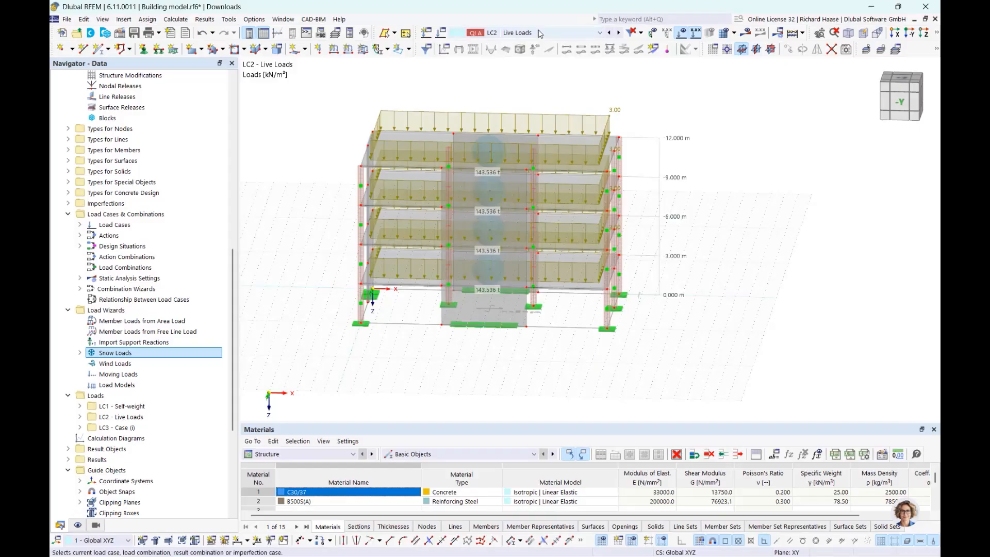
Display load case LC3 Case (i) and examine the generated snow load on the roof
left_click(540, 33)
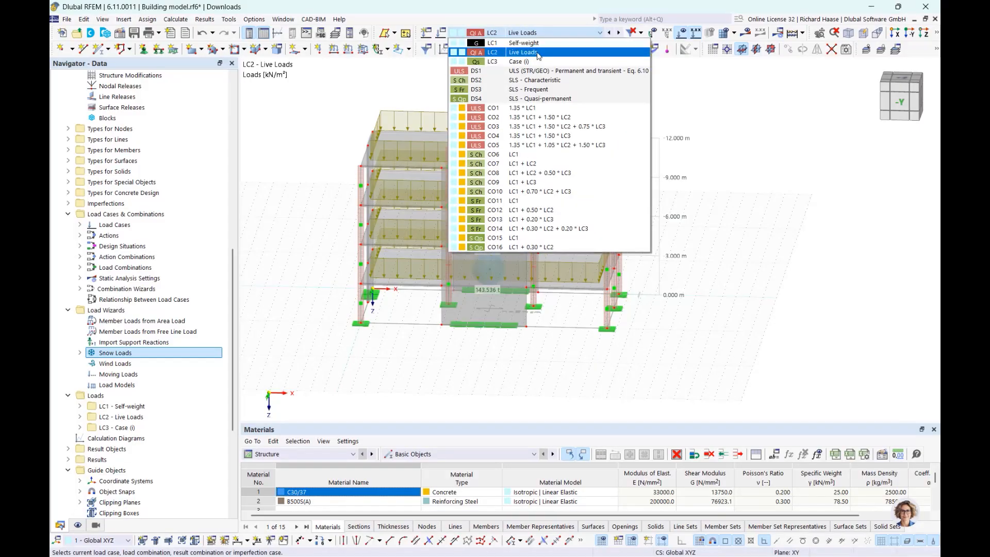
left_click(539, 58)
middle_click_drag(572, 120, 552, 111, "ctrl")
scroll(446, 129, "up", 3)
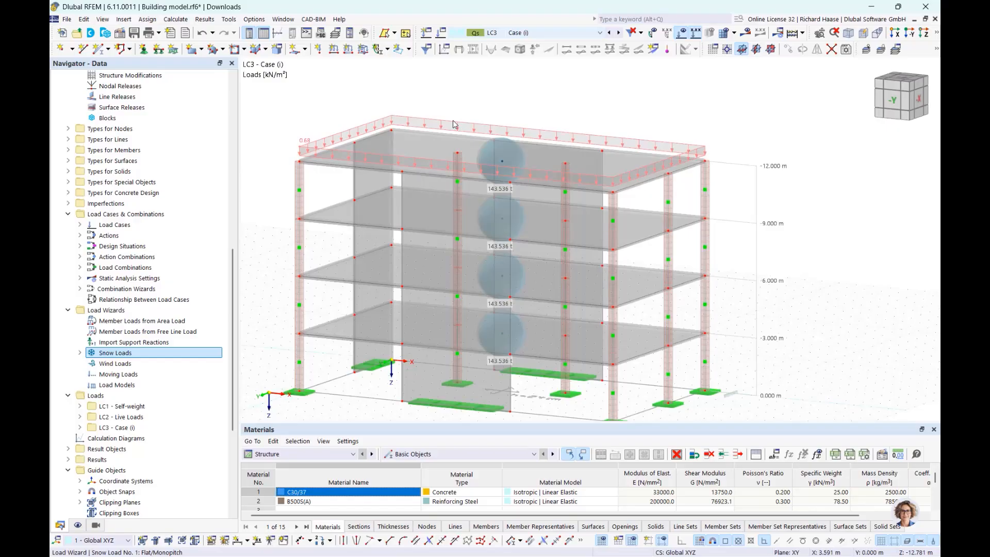
Start a new wind load wizard and assign the building's base corner nodes 5, 40, 30 and 20
left_click(143, 367)
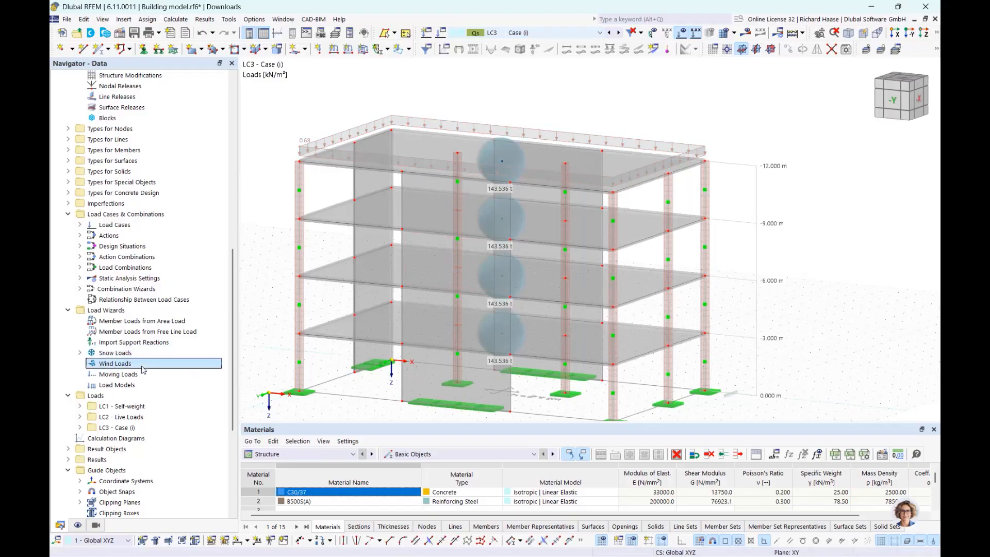
right_click(143, 368)
left_click(191, 386)
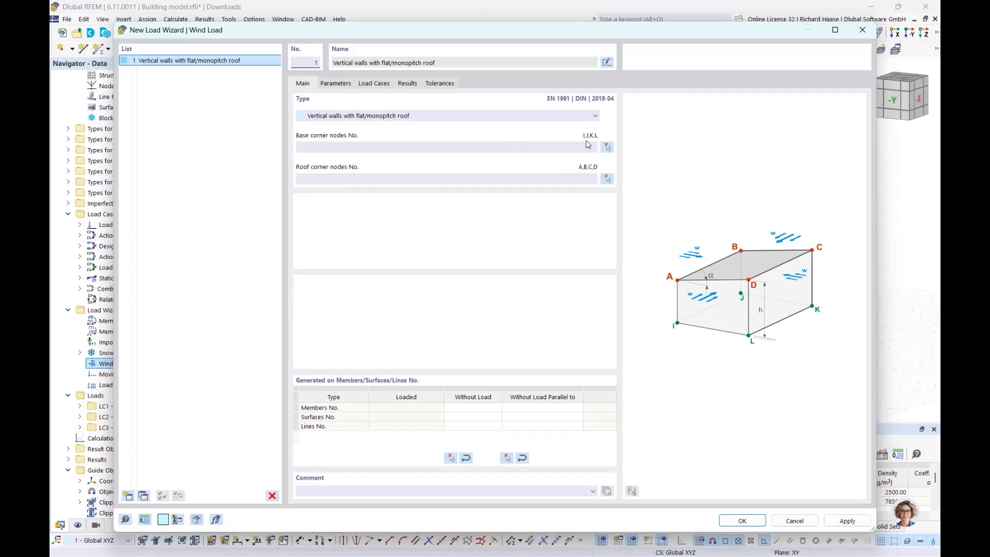
left_click(607, 147)
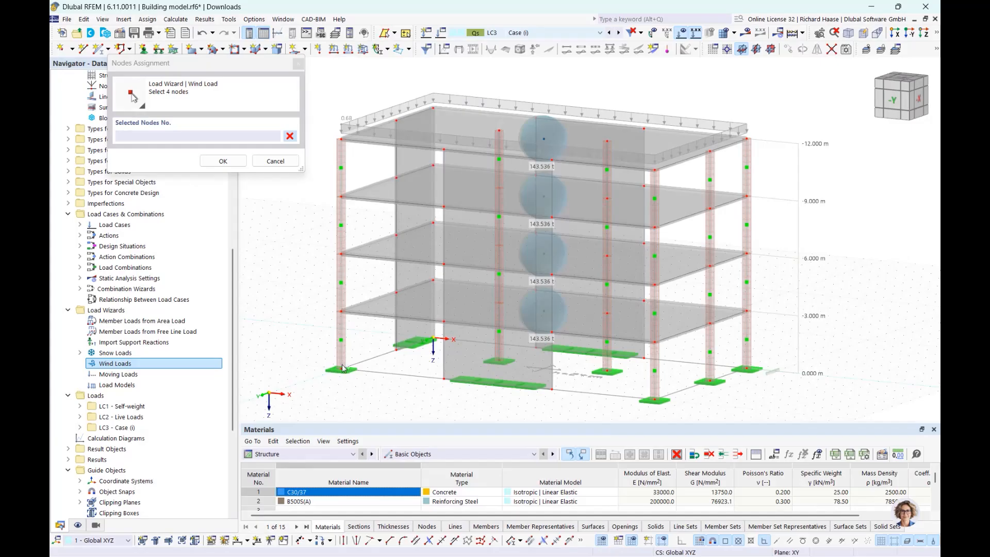
left_click(345, 367)
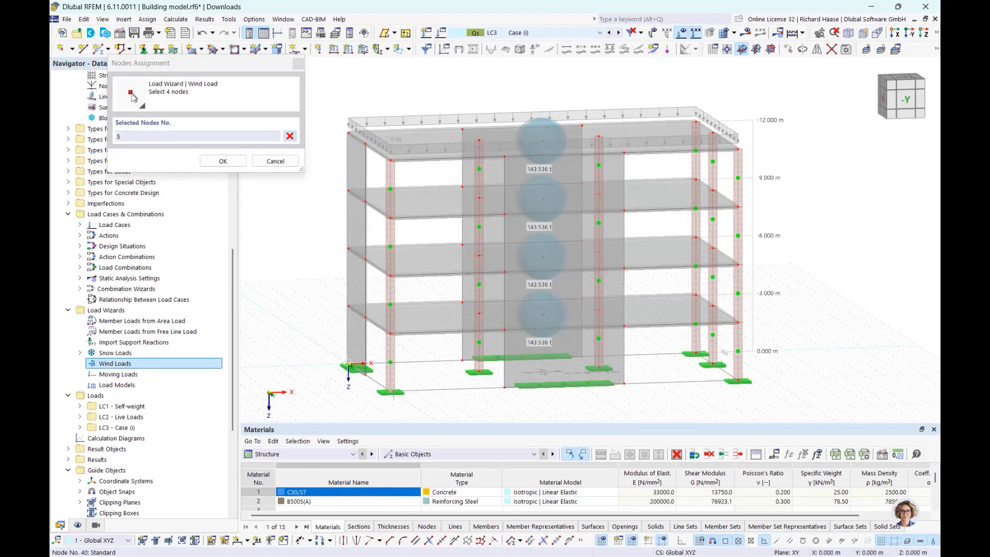
left_click(525, 357)
middle_click_drag(525, 357, 417, 358)
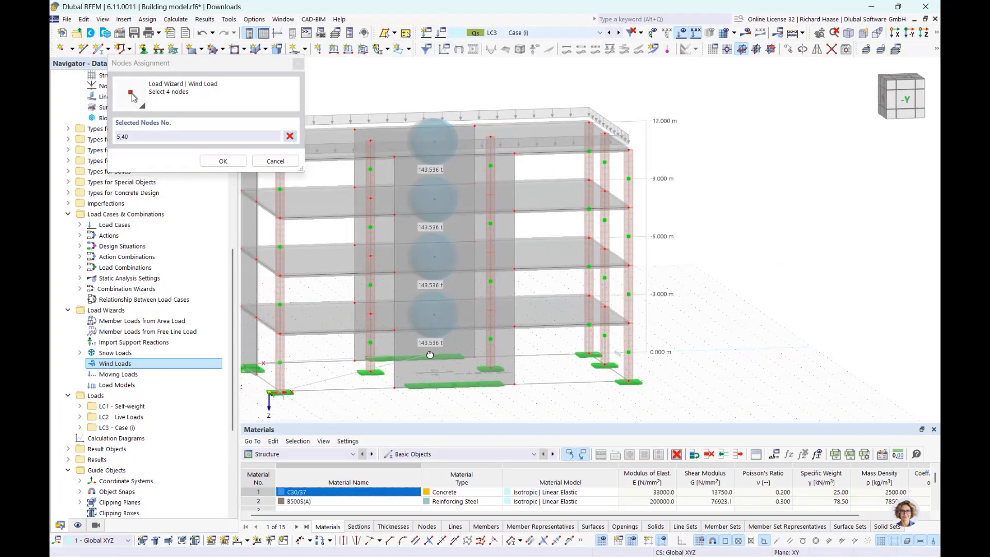
left_click(589, 355)
left_click(618, 382)
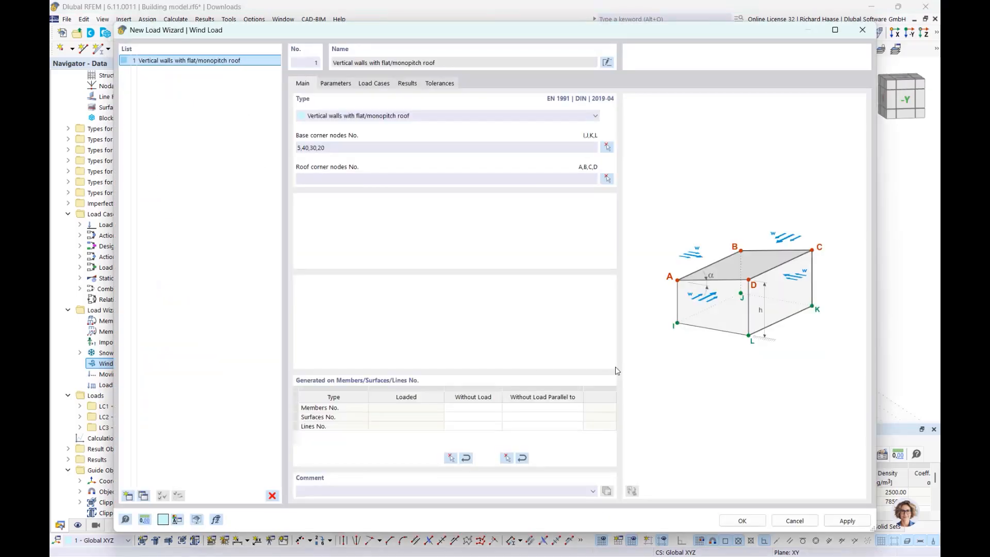
Assign the building's top corner nodes 2, 33, 27 and 17 as the wind load's roof corners
left_click(608, 178)
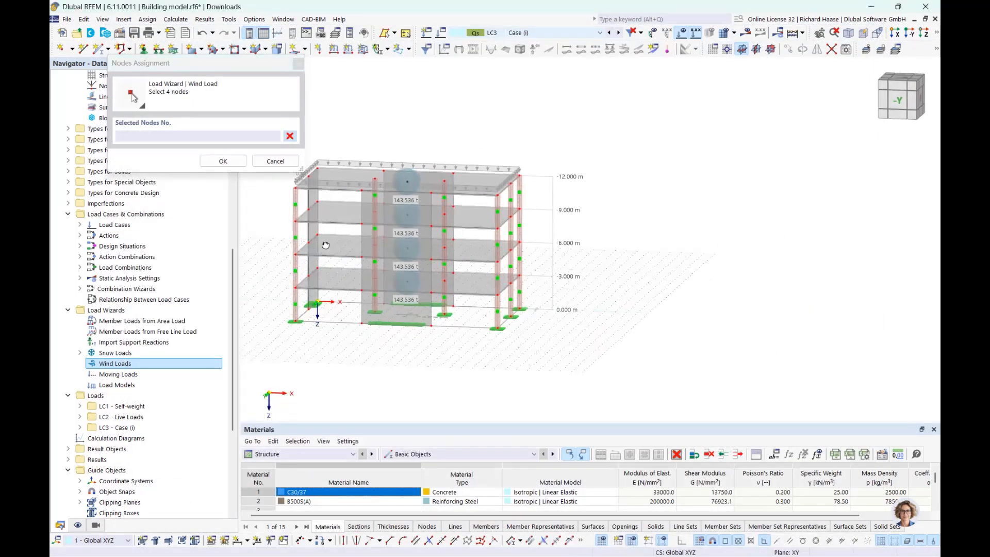
middle_click_drag(325, 245, 322, 245, "ctrl")
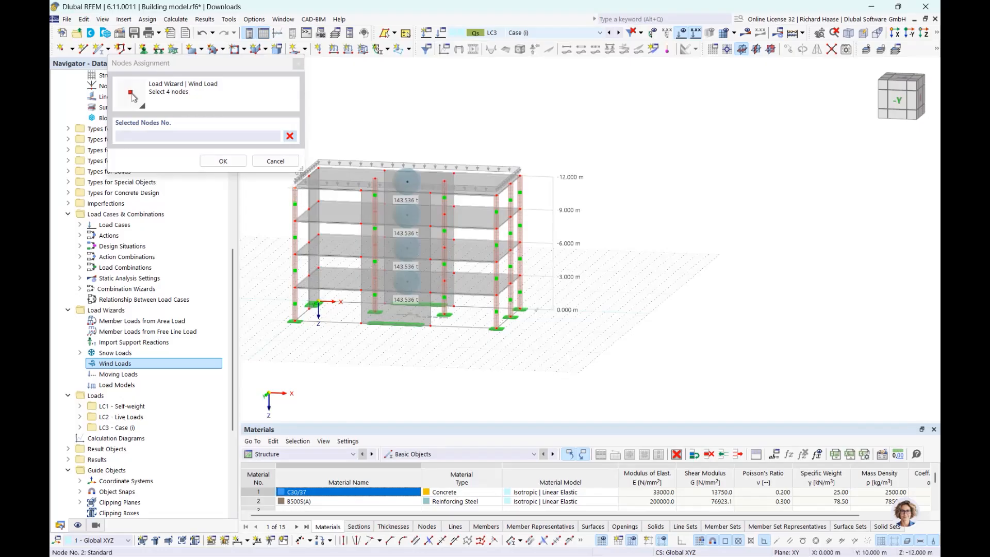
left_click(295, 188)
middle_click_drag(298, 191, 303, 217, "ctrl")
left_click(303, 213)
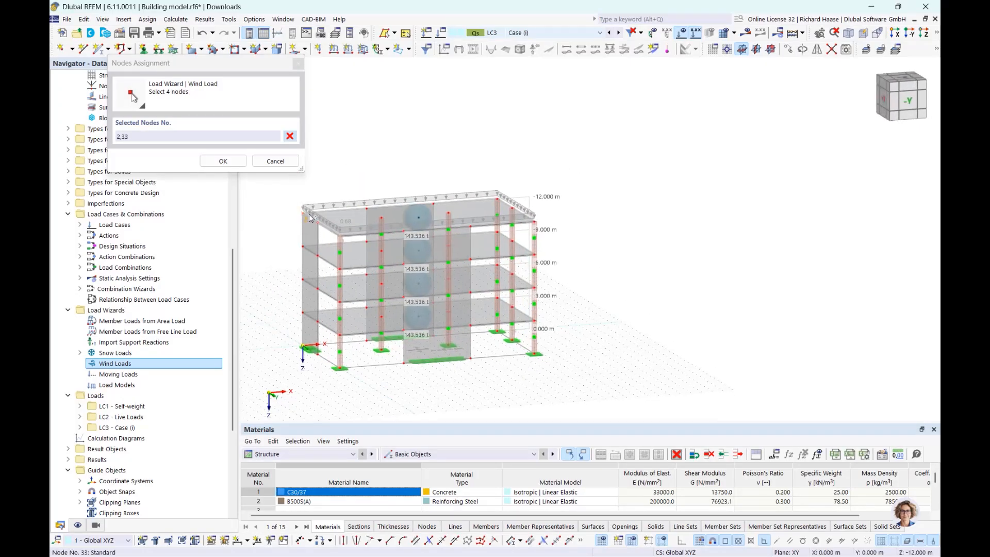
left_click(498, 196)
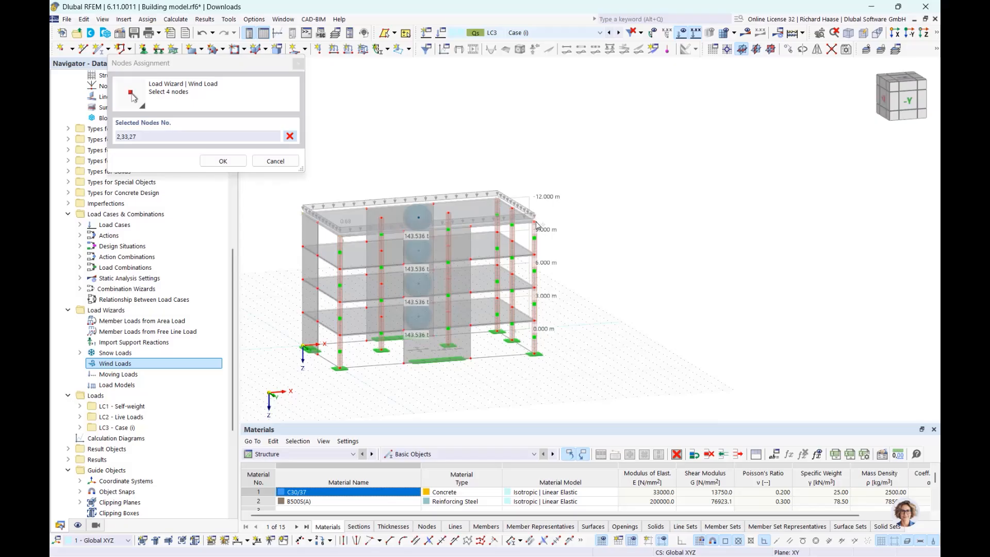
left_click(534, 221)
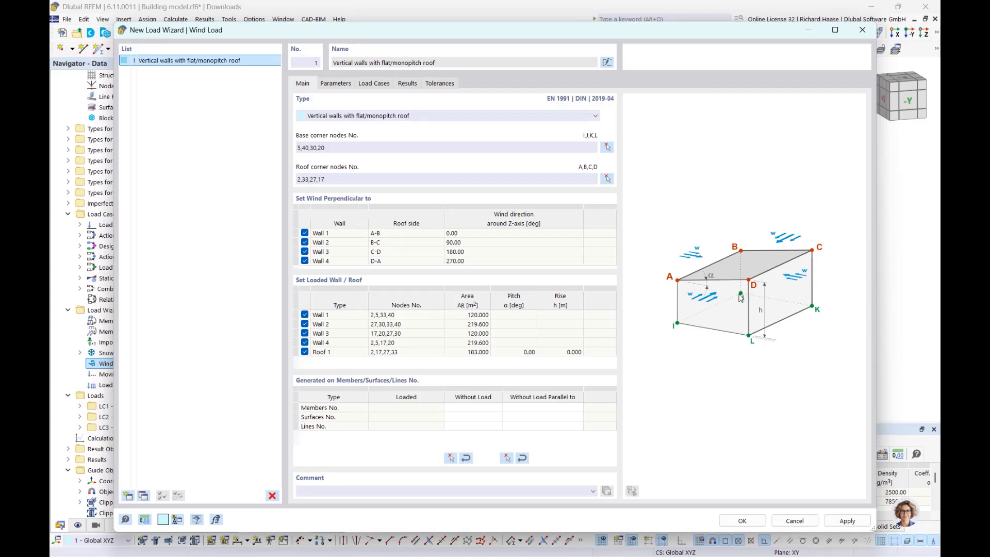
Exclude wind perpendicular to Wall 2 and Wall 3, and review the wind load parameters
left_click(305, 243)
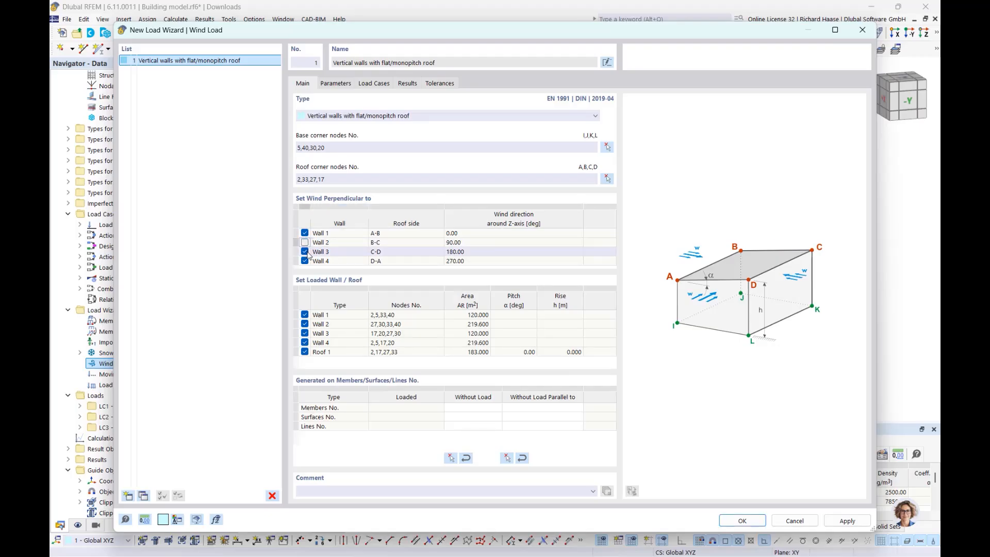
left_click(305, 252)
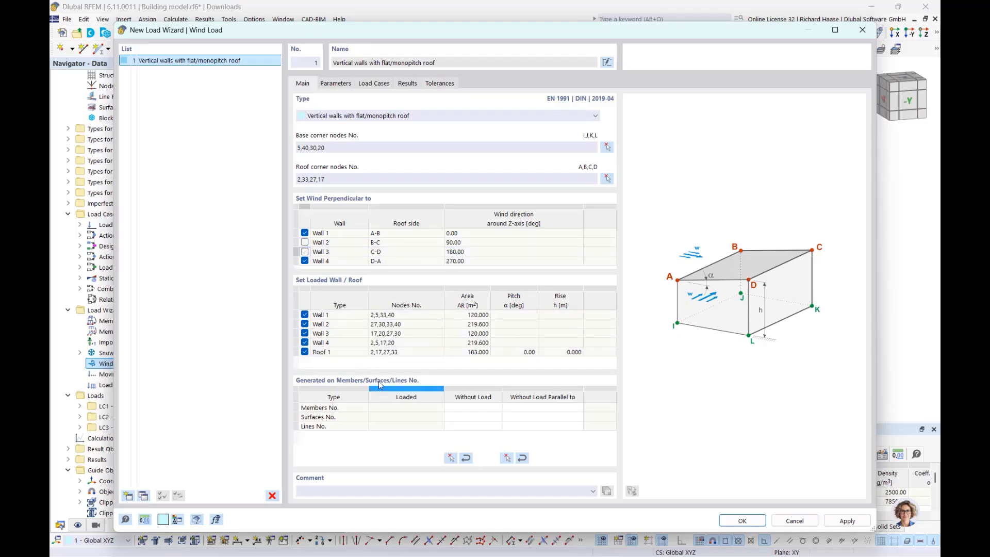
left_click(338, 86)
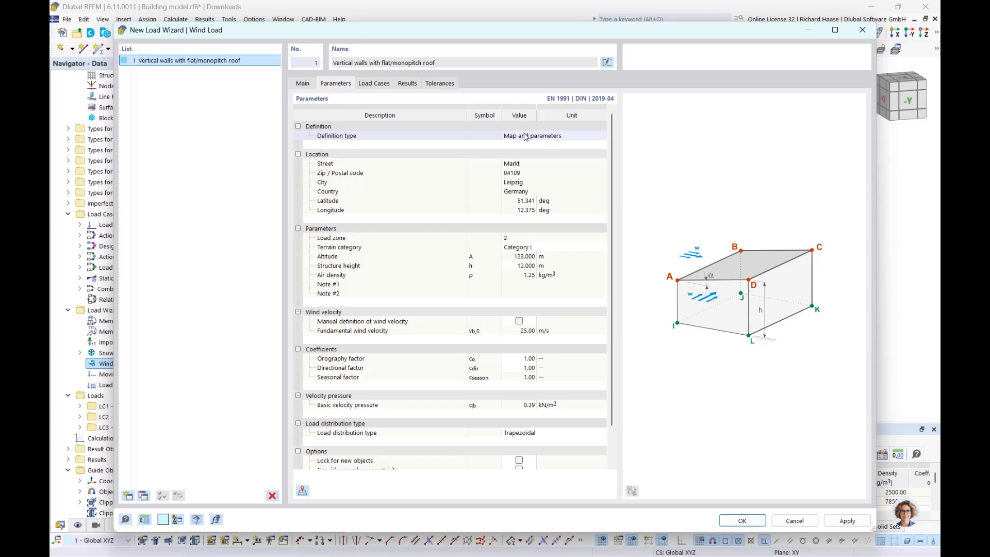
Create new load cases for Case w+ and Case w- on Walls 1 and 4 and confirm the wind load wizard
left_click(372, 83)
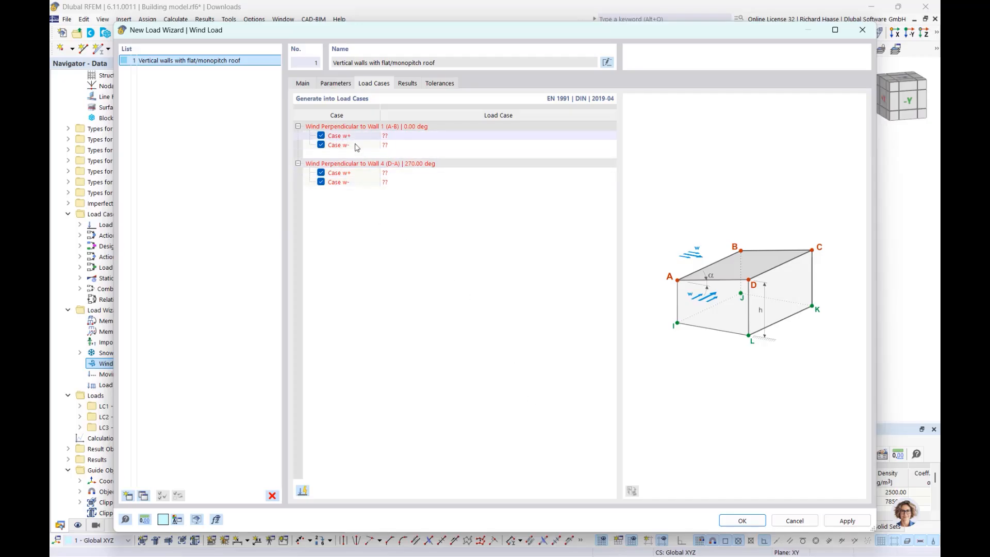
left_click(302, 491)
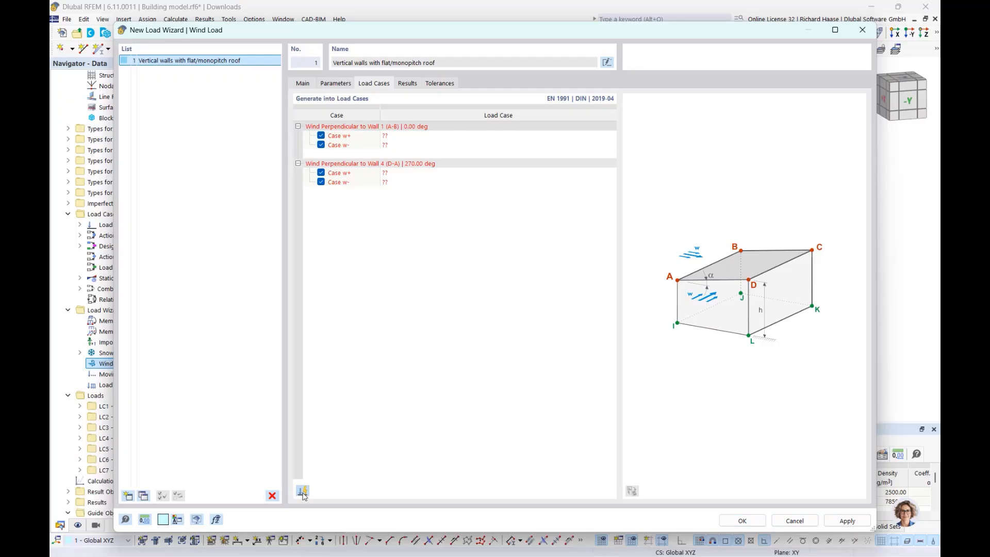
left_click(741, 521)
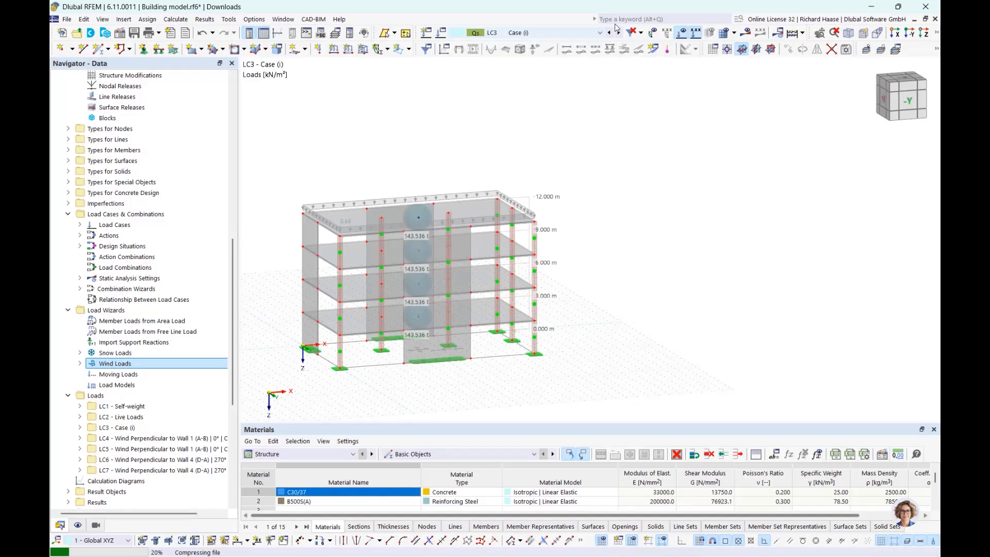
Display the wind load cases from LC4 to LC7 one after another and examine the generated loads on the building
middle_click_drag(554, 214, 554, 225, "ctrl")
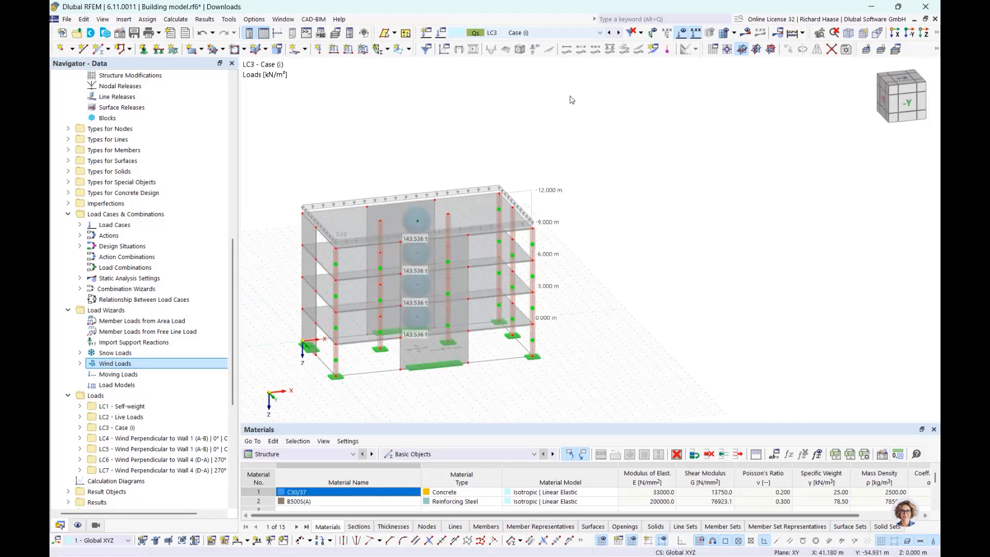
left_click(619, 35)
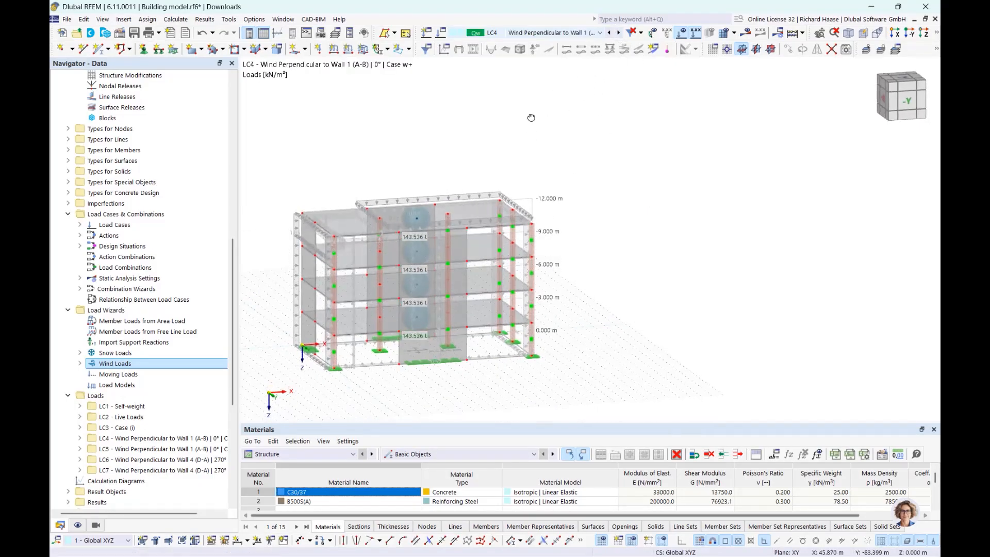
scroll(393, 217, "up", 4)
middle_click_drag(393, 218, 447, 155)
scroll(426, 165, "down", 4)
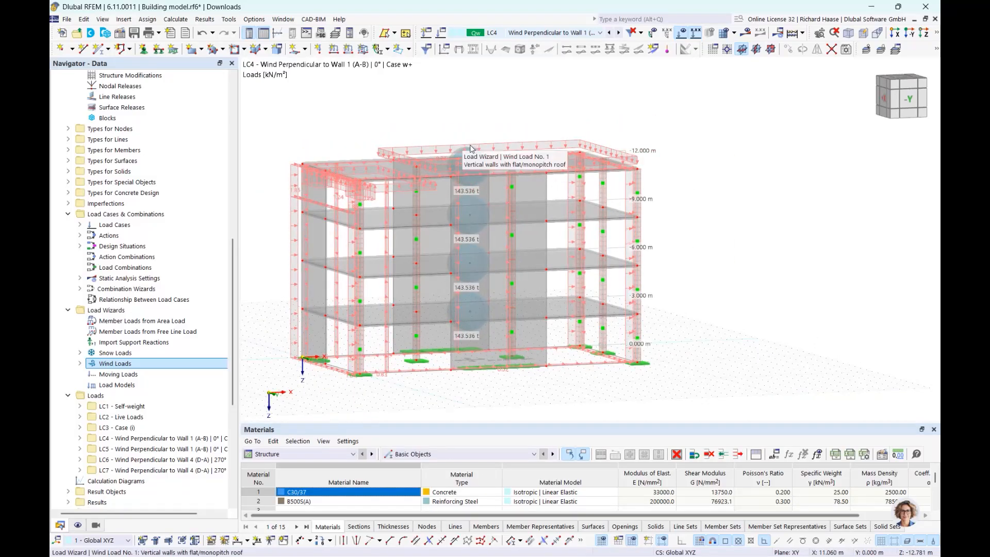
left_click(618, 32)
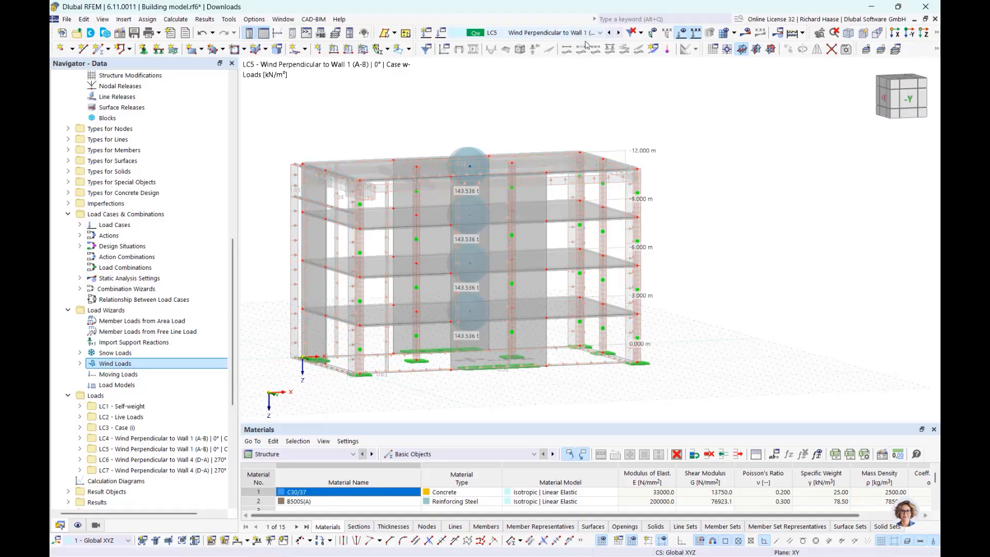
left_click(618, 33)
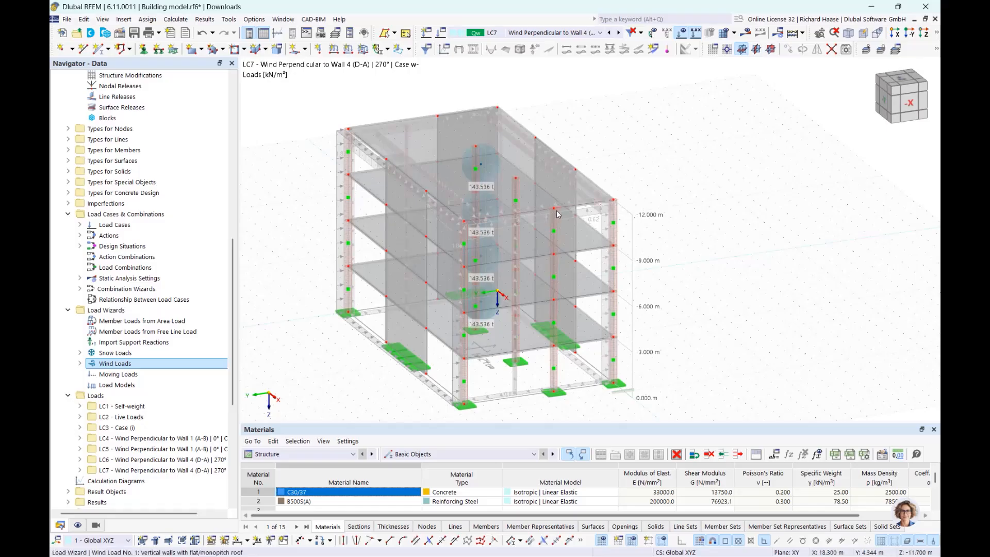
middle_click_drag(666, 298, 694, 304, "ctrl")
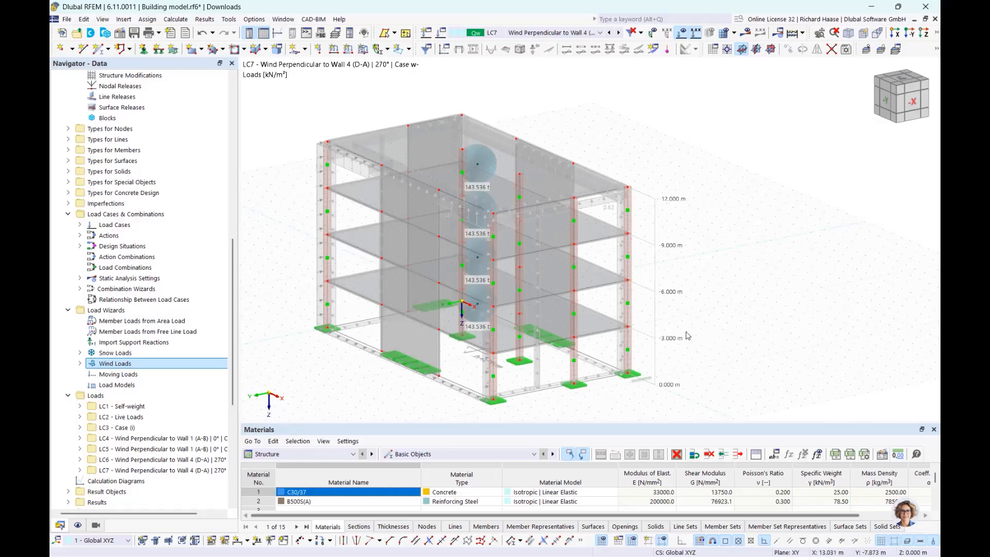
middle_click_drag(715, 333, 711, 324, "ctrl")
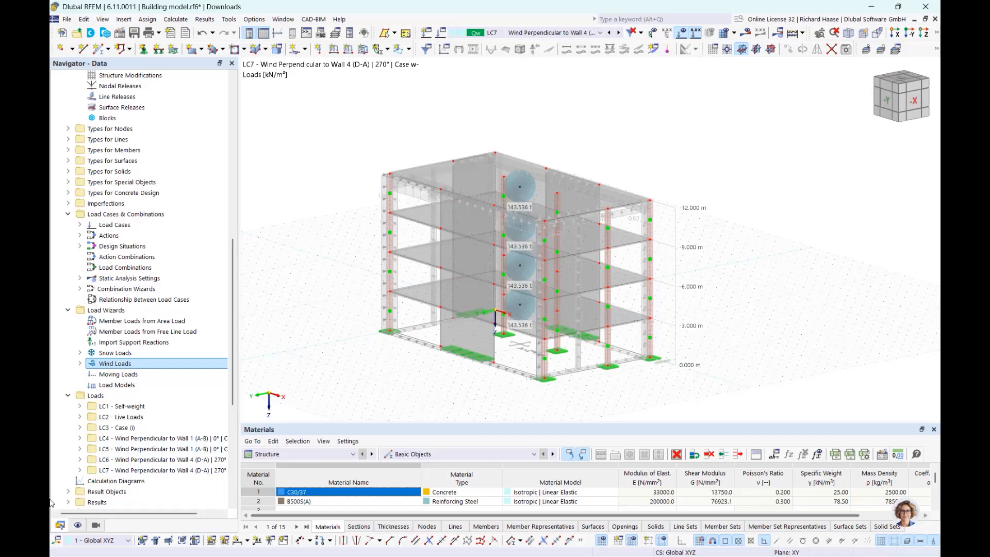
Collapse the current model's data tree and switch to the model Building Model - Rigid.rf6
scroll(66, 133, "up", 13)
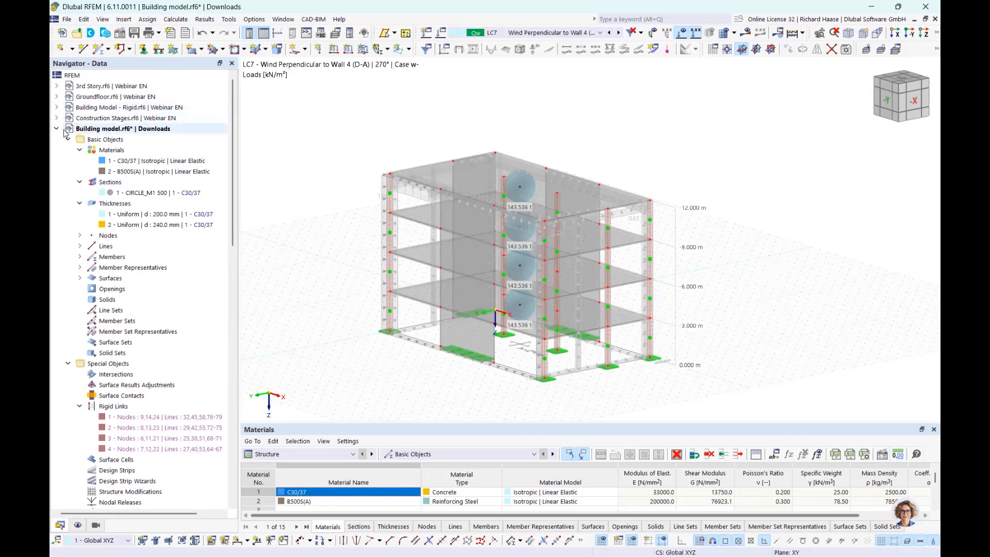
left_click(57, 129)
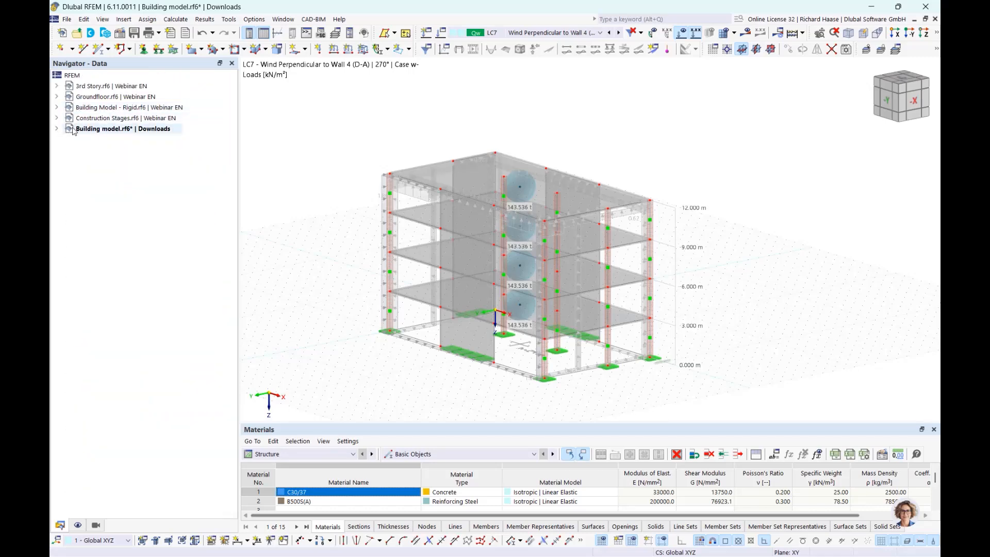
left_click(114, 108)
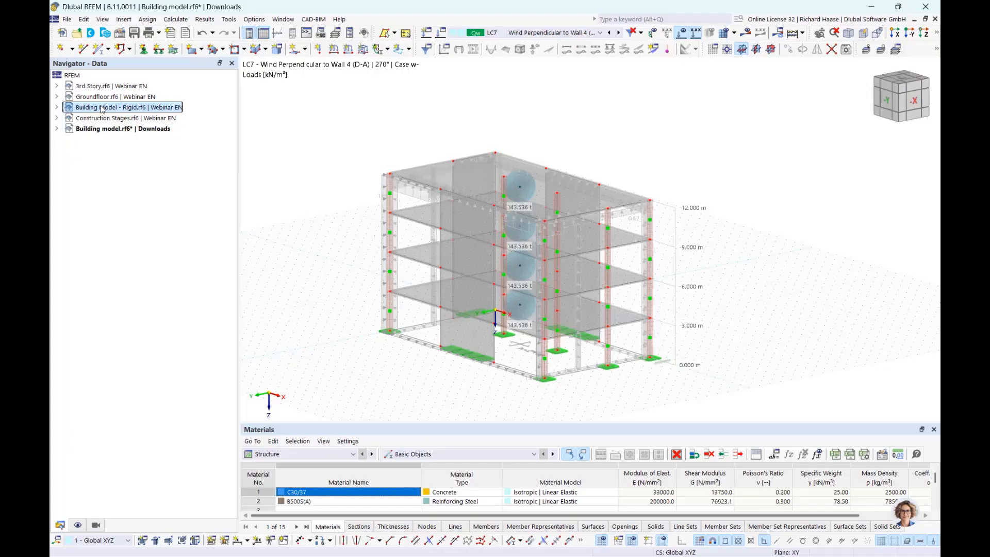
double_click(102, 109)
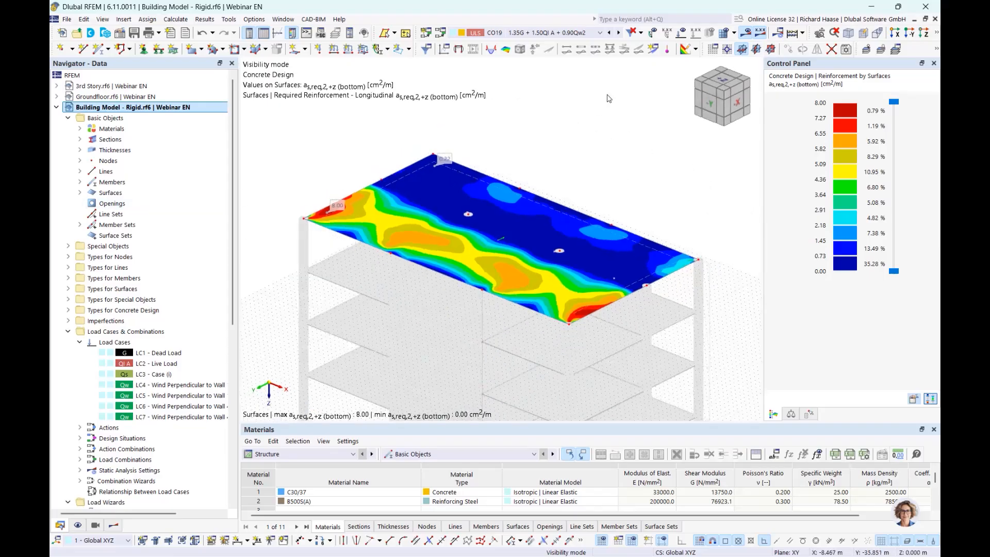
Switch from the concrete design to the static analysis results and display them for load case LC1 Dead Load
left_click(537, 33)
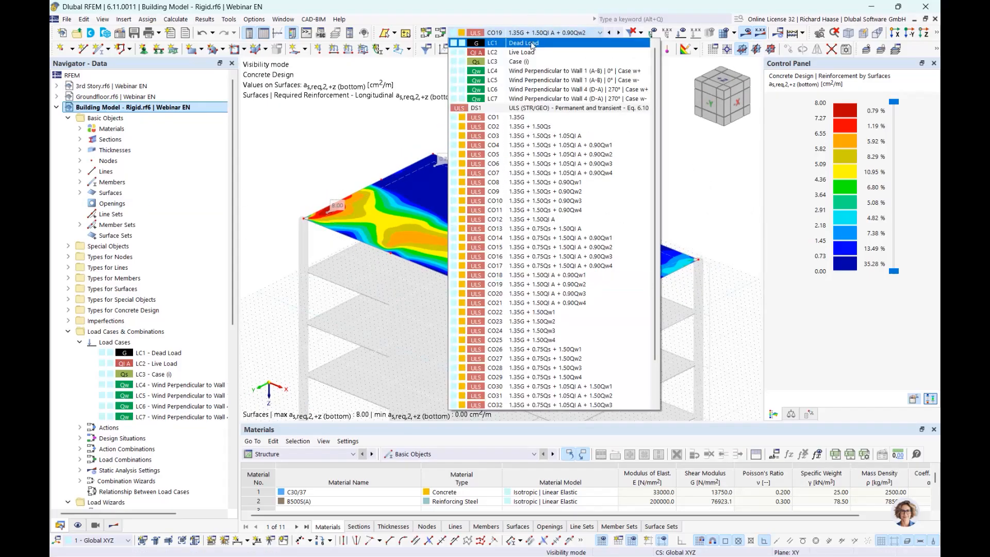
left_click(534, 43)
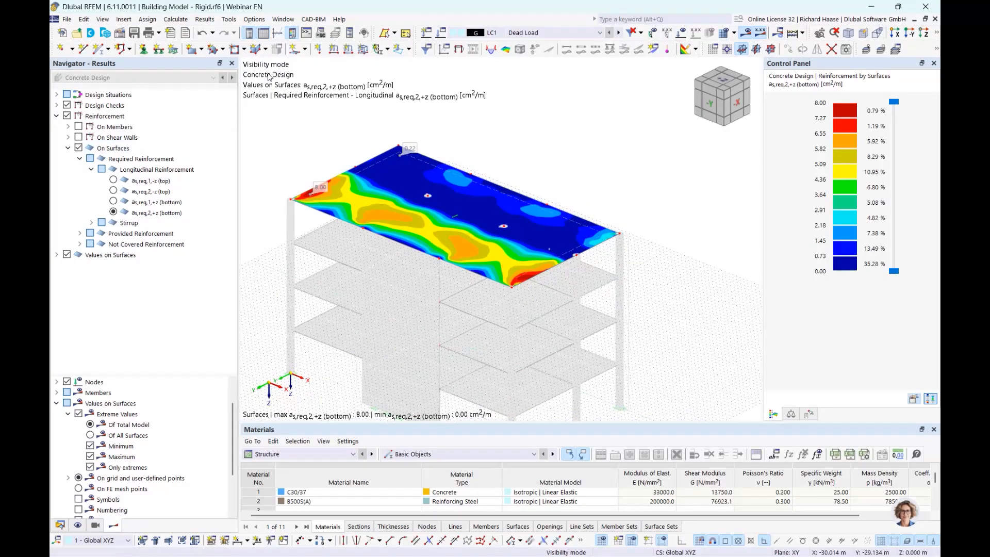
left_click(309, 454)
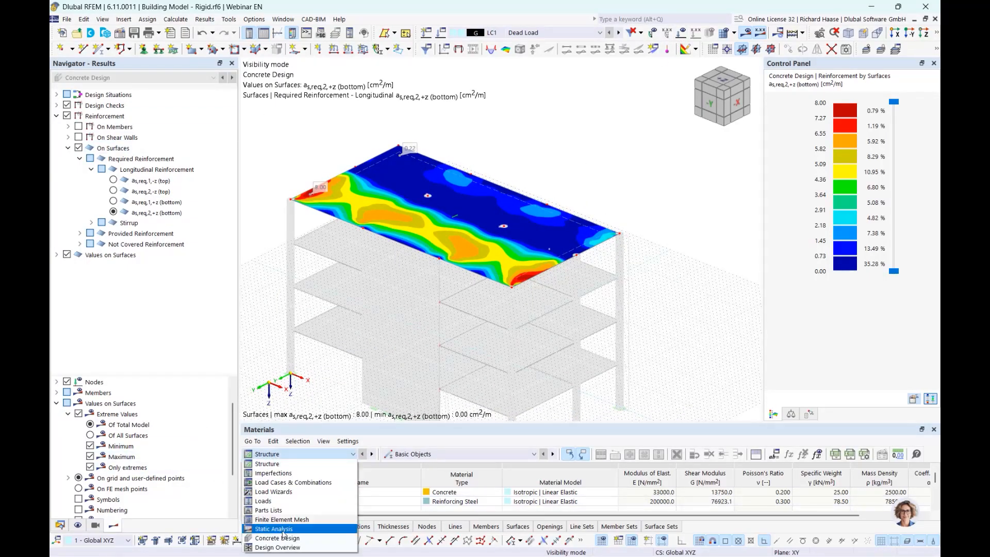
left_click(283, 530)
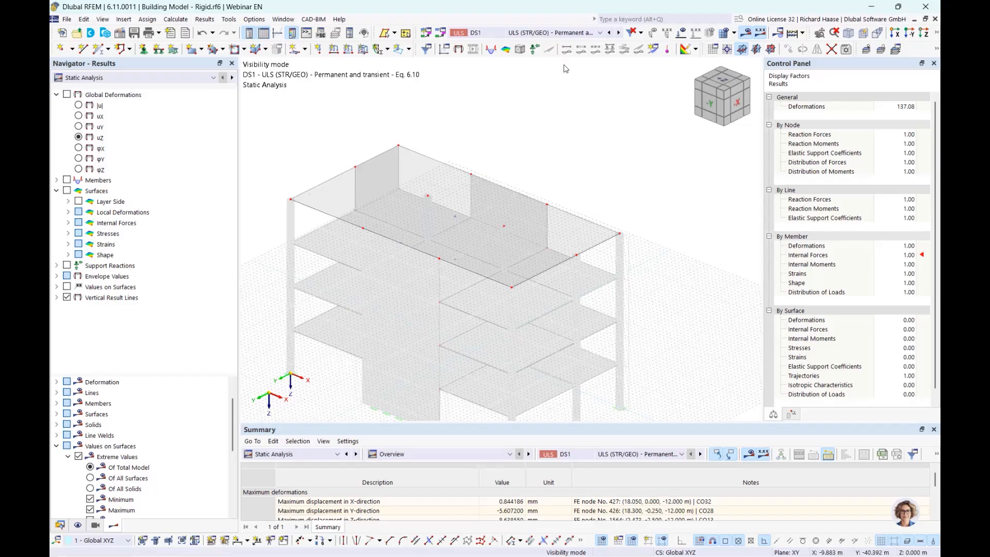
left_click(521, 33)
left_click(518, 45)
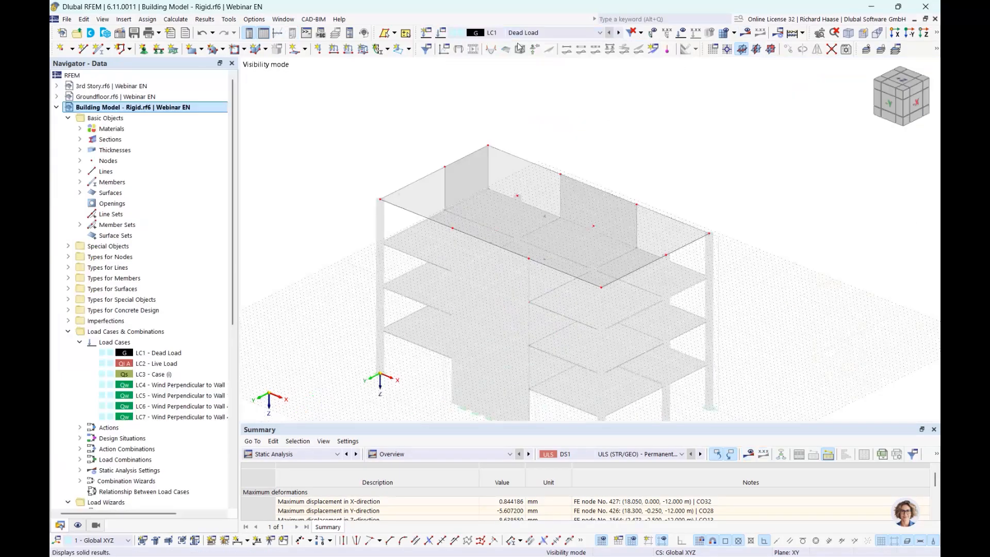
left_click(746, 34)
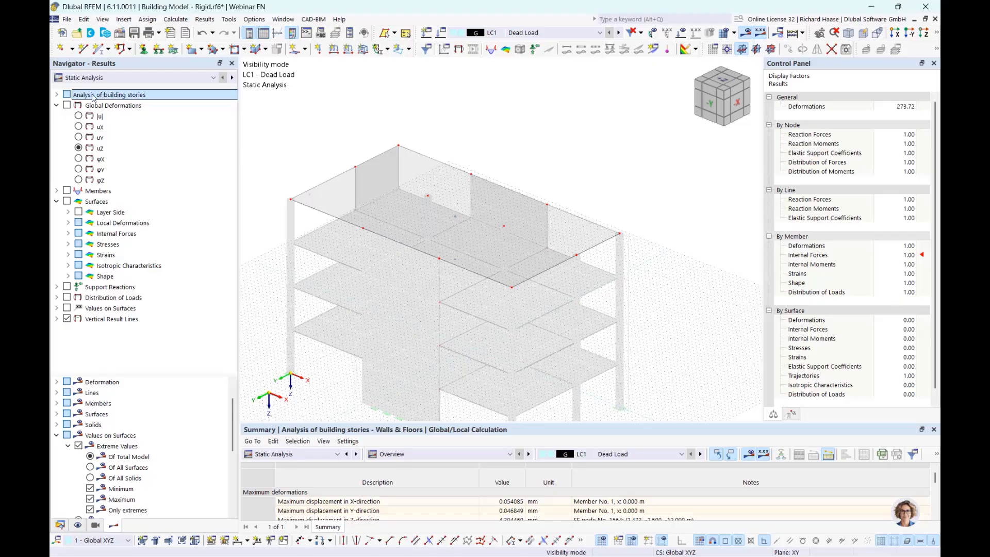
Display the surface moments mx from the building stories' Floors | Local 2D Calculation
left_click(58, 96)
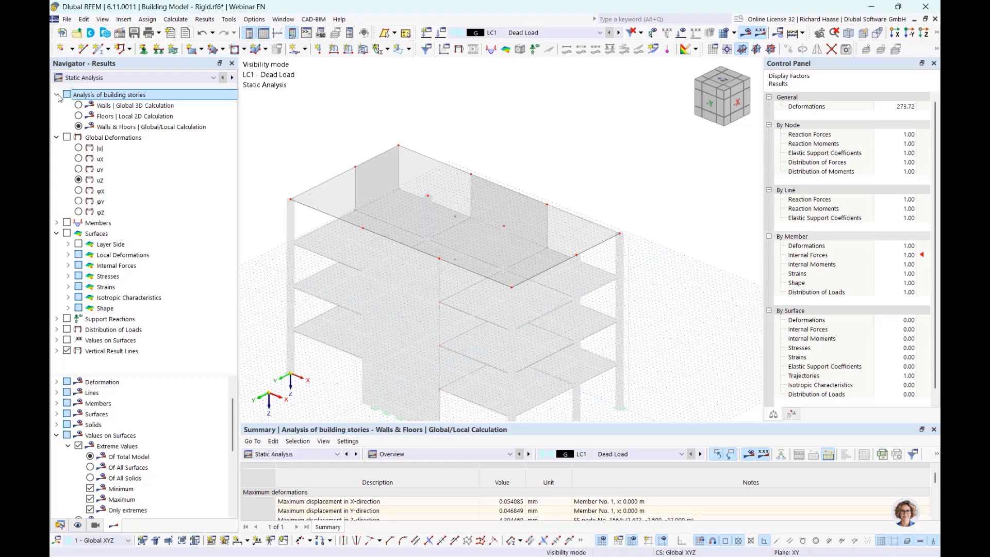
left_click(108, 117)
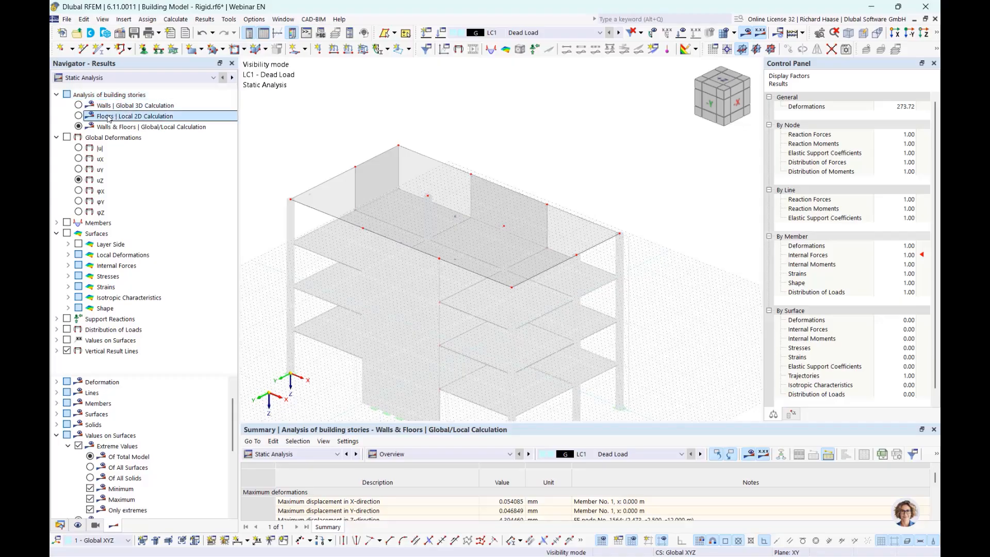
left_click(78, 117)
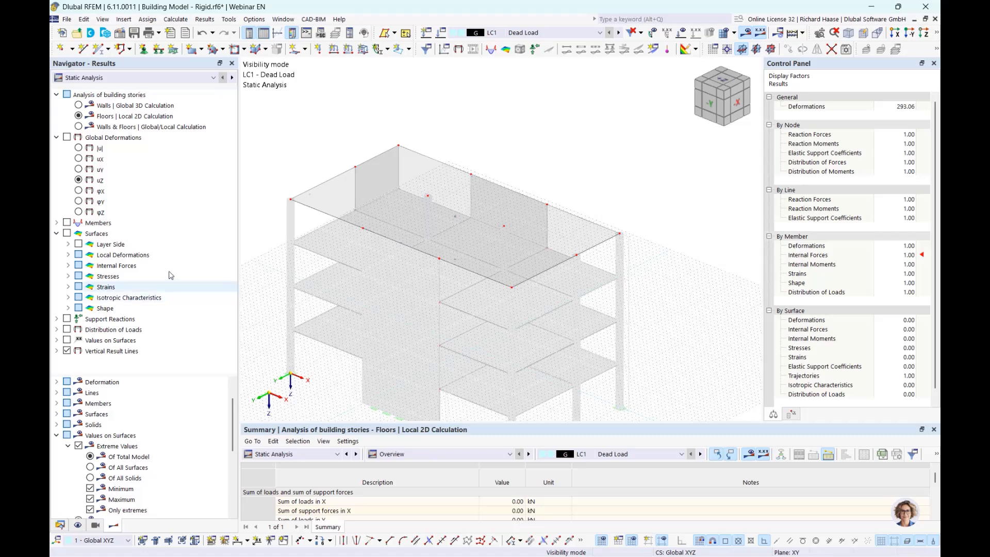
left_click(58, 233)
left_click(57, 233)
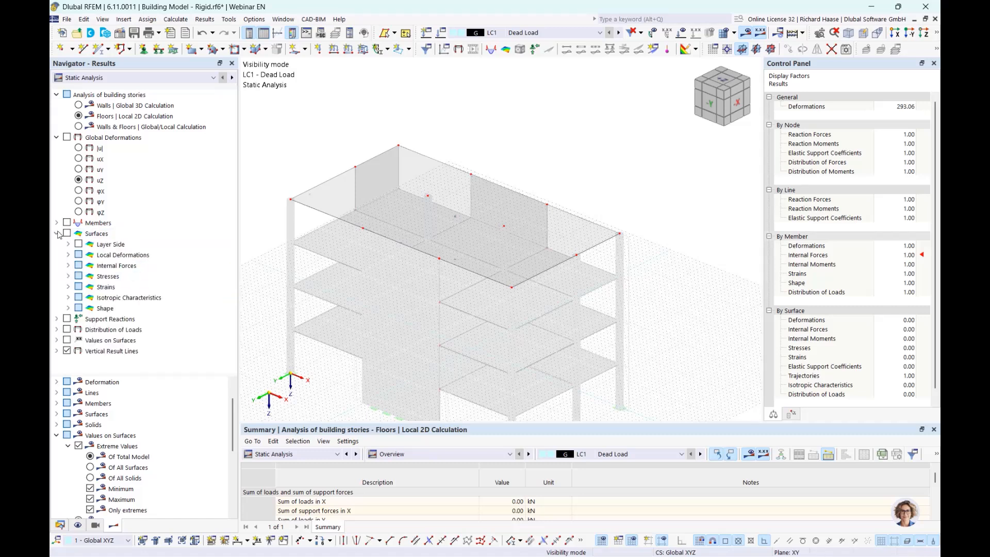
left_click(70, 266)
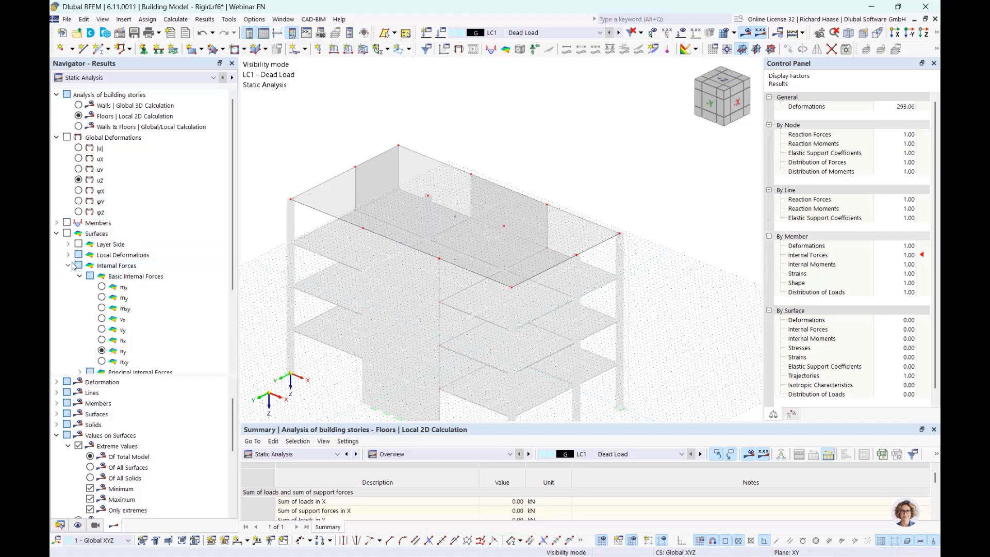
left_click(101, 287)
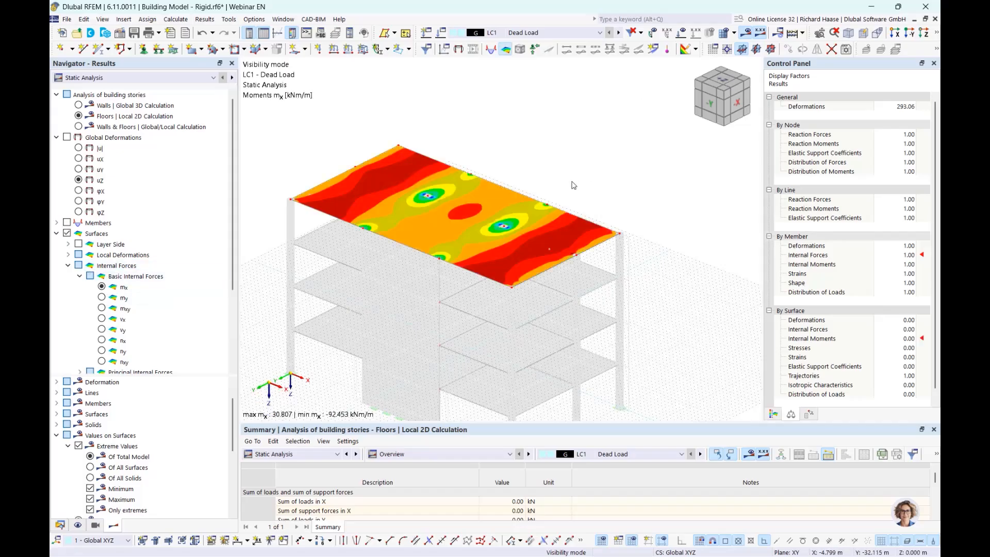
Leave the visibility mode to show the whole building and examine the moments mx on all floor slabs
left_click(936, 37)
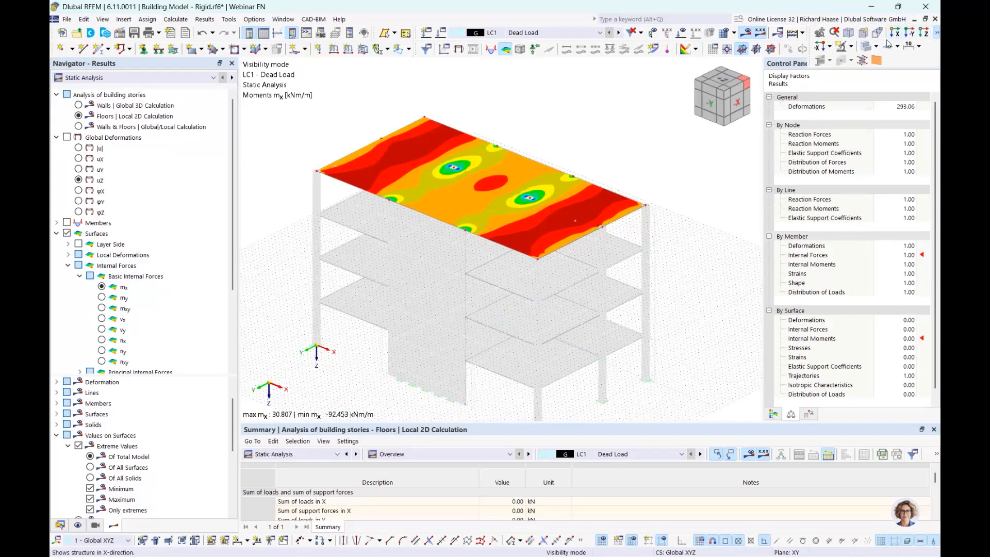
left_click(851, 47)
left_click(842, 139)
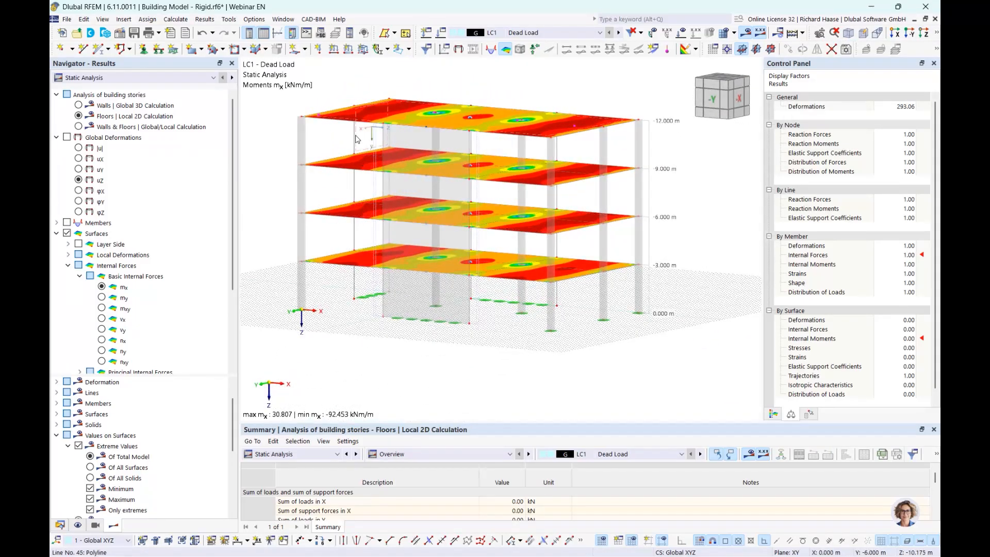
mouse_move(442, 153)
middle_mouse_down("ctrl")
mouse_move(536, 146)
mouse_move(527, 140)
mouse_move(442, 172)
middle_mouse_up("ctrl")
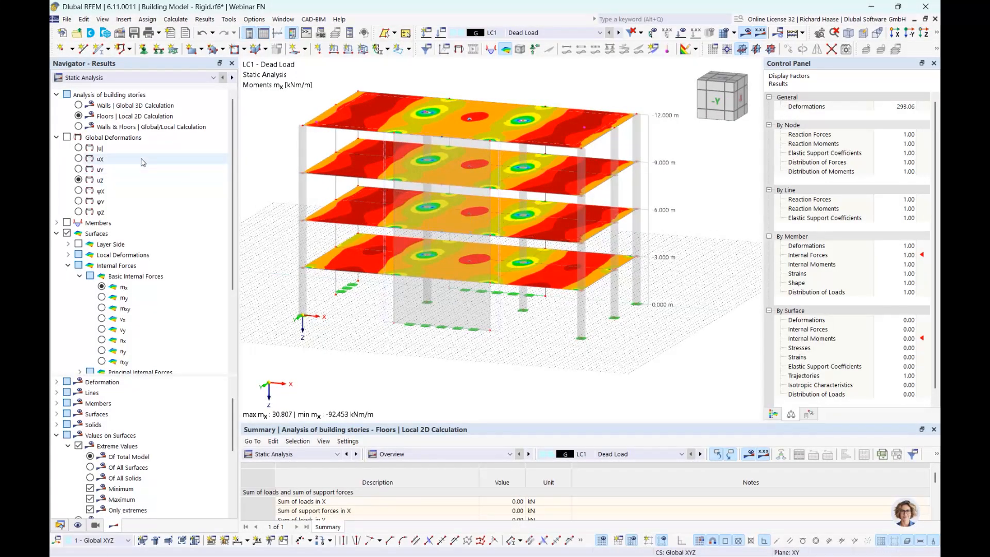
Switch the building stories' results to Walls | Global 3D Calculation and examine the moments mx on the walls from several sides
left_click(78, 105)
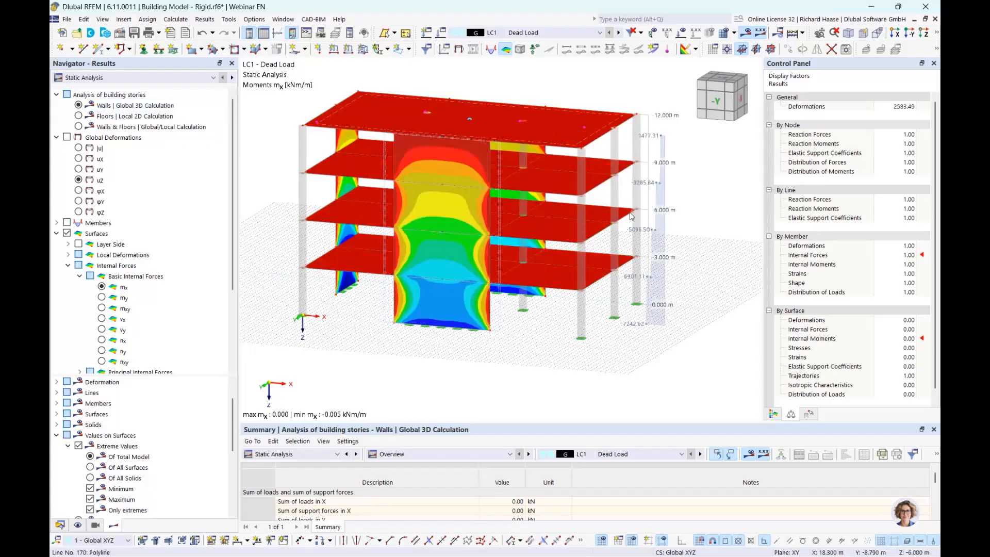
middle_click_drag(557, 227, 472, 209, "ctrl")
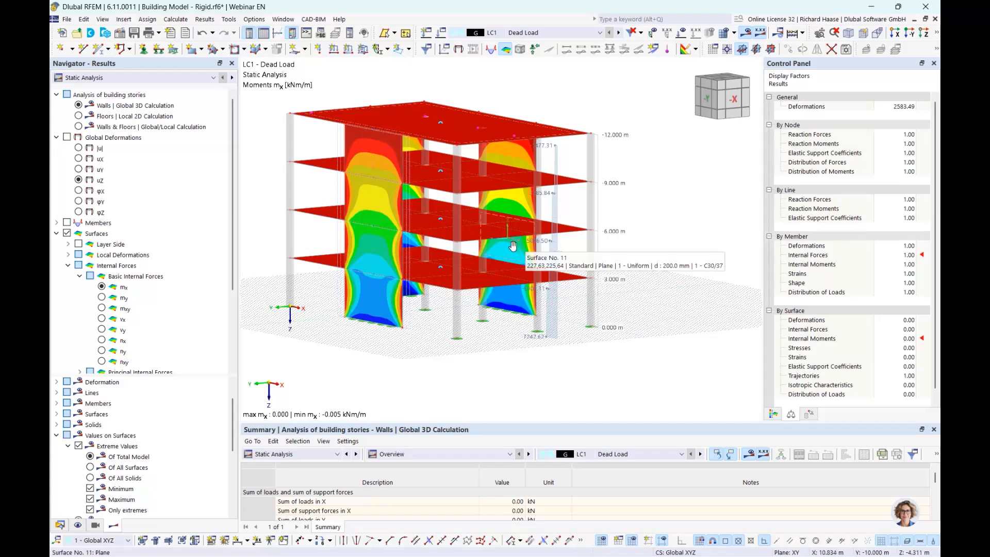
middle_click_drag(513, 246, 402, 219, "ctrl")
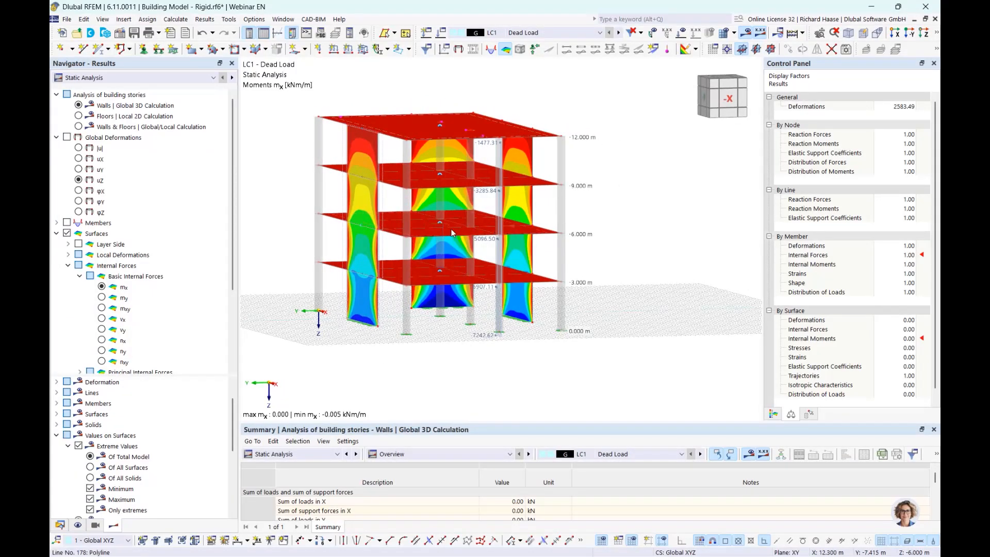
Display the building story results from the combined Walls & Floors | Global/Local Calculation and examine the surface moments on the slabs and walls
mouse_move(456, 224)
middle_mouse_down("ctrl")
mouse_move(468, 227)
mouse_move(463, 220)
middle_mouse_up("ctrl")
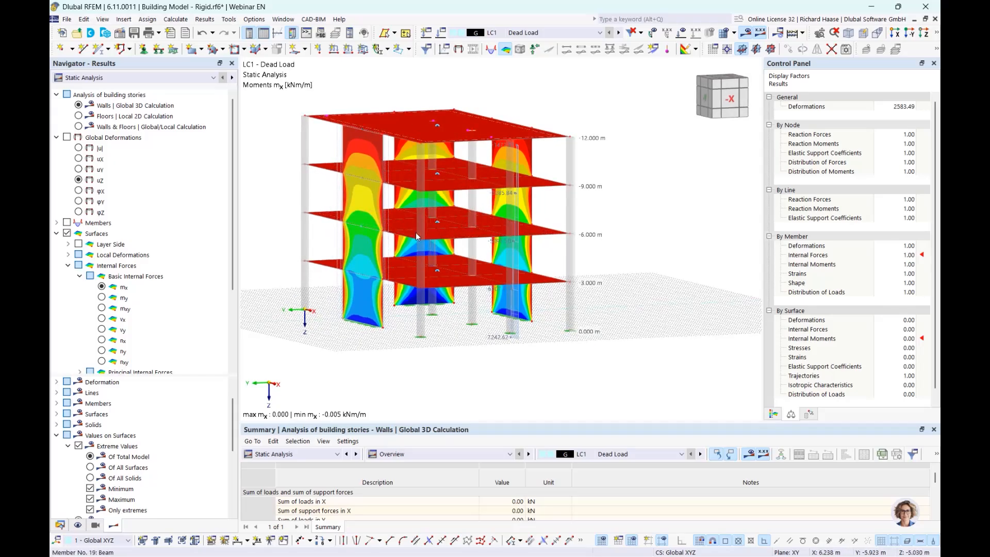
middle_click_drag(501, 242, 507, 242, "ctrl")
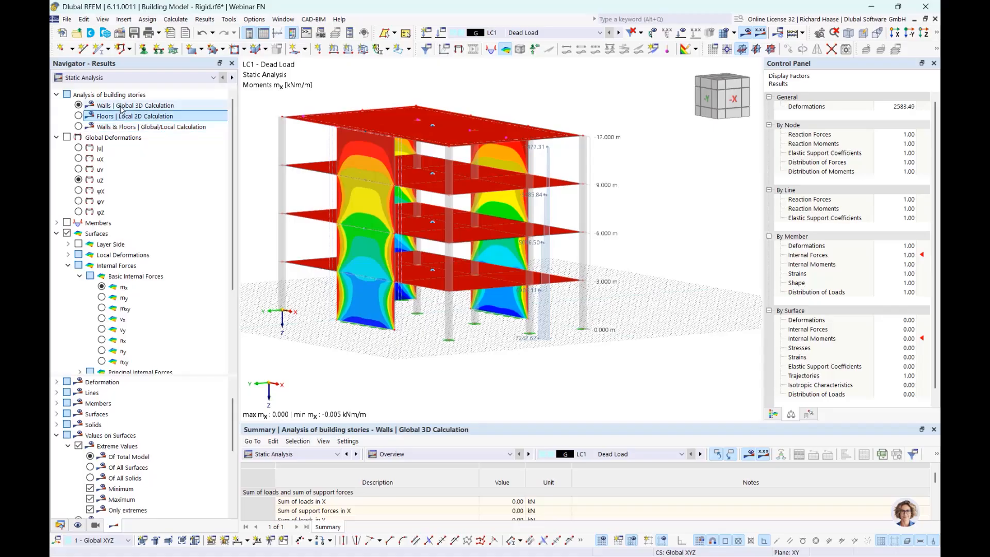
left_click(85, 129)
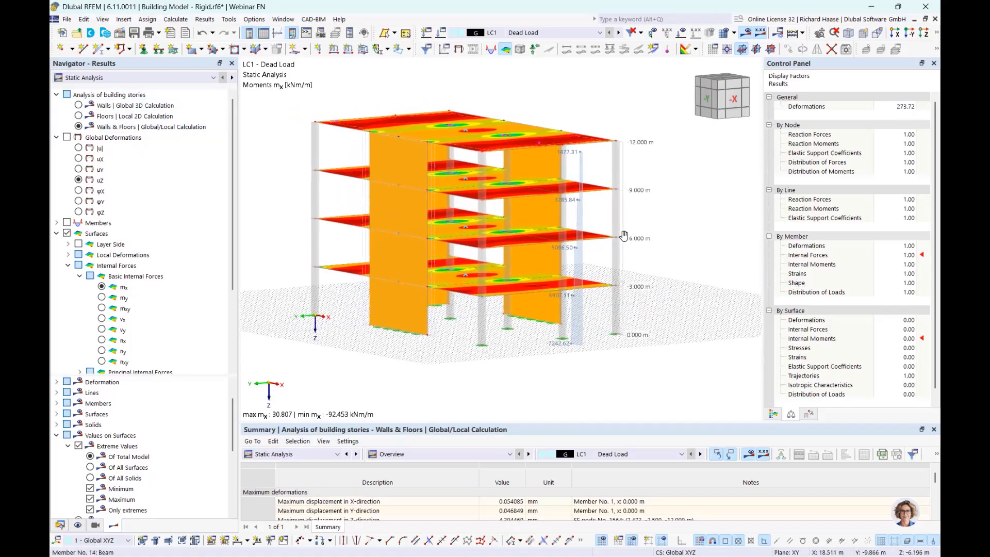
middle_click_drag(624, 236, 692, 266, "ctrl")
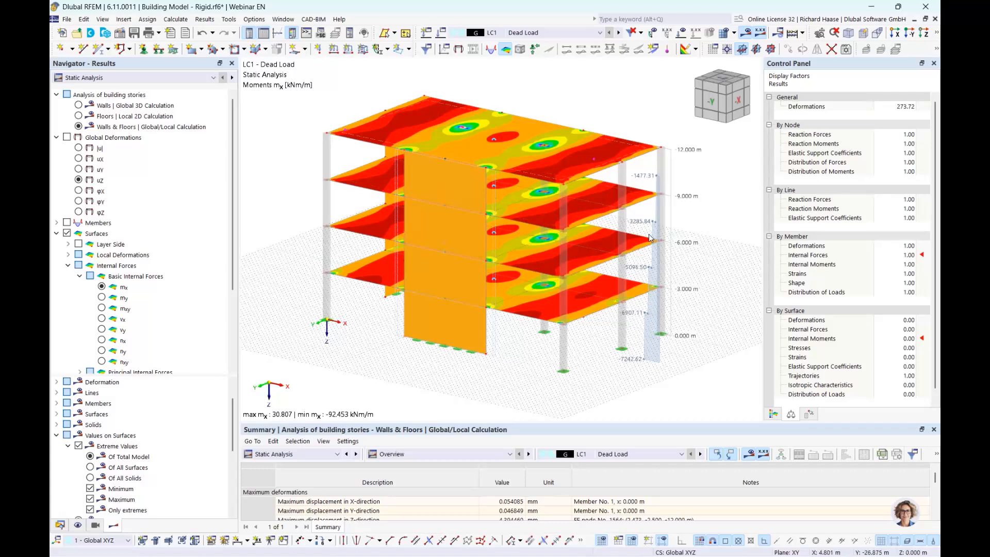
middle_click_drag(650, 238, 596, 240)
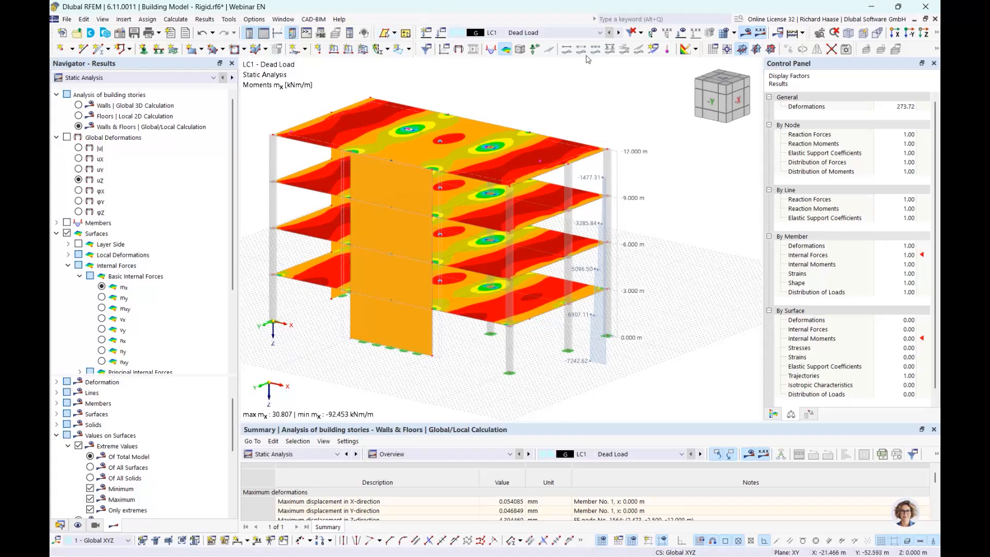
Hide the calculation results and display the LC1 Dead Load surface loads on the building model
left_click(748, 33)
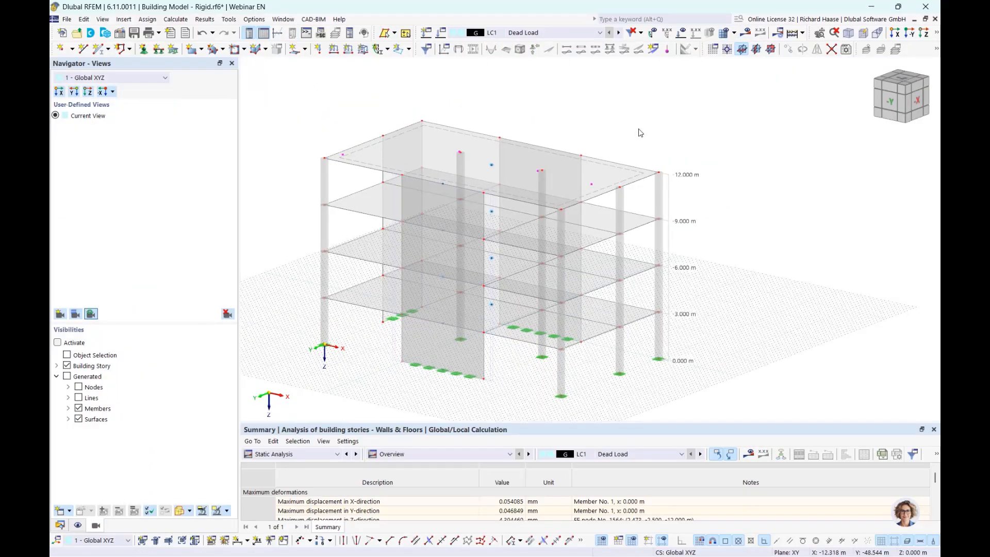
left_click(682, 33)
middle_click_drag(622, 149, 482, 126)
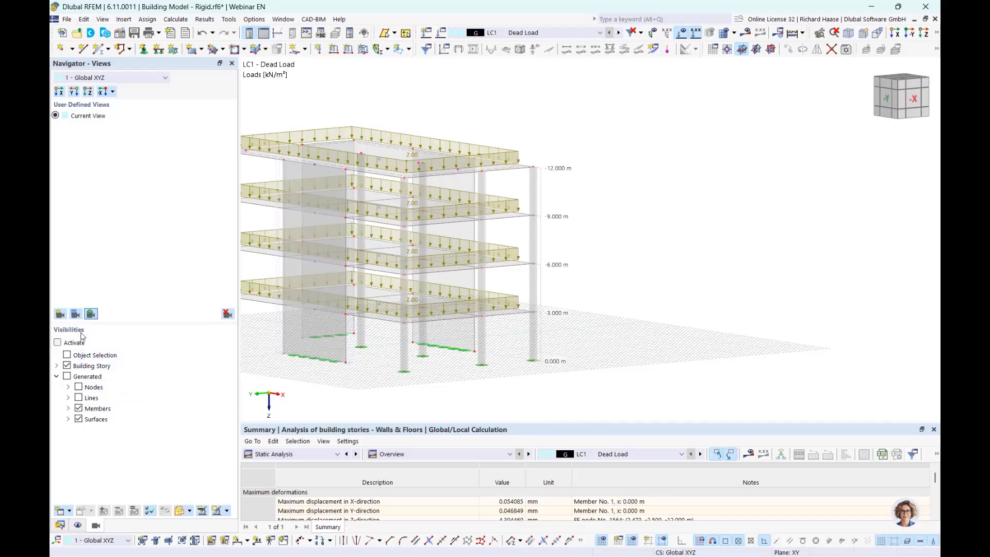
Activate visibility by Building Story with the uppermost story at -12.000 m selected
left_click(56, 376)
left_click(103, 367)
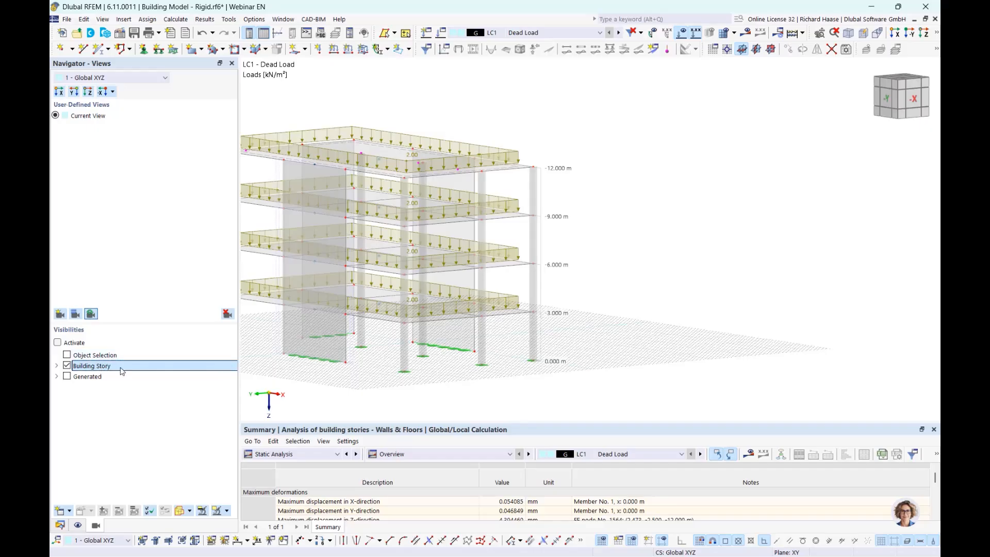
left_click(56, 366)
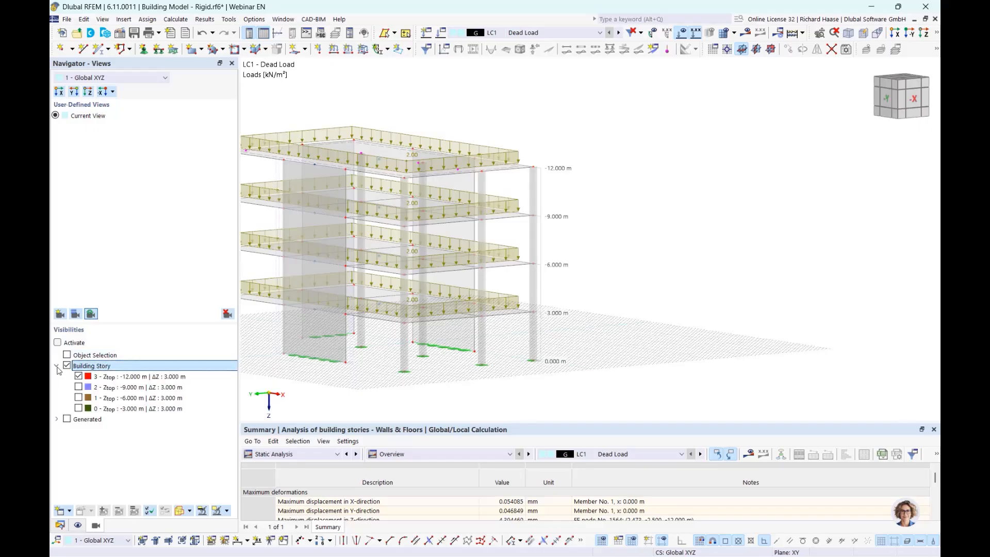
middle_click_drag(497, 388, 595, 372)
left_click(126, 377)
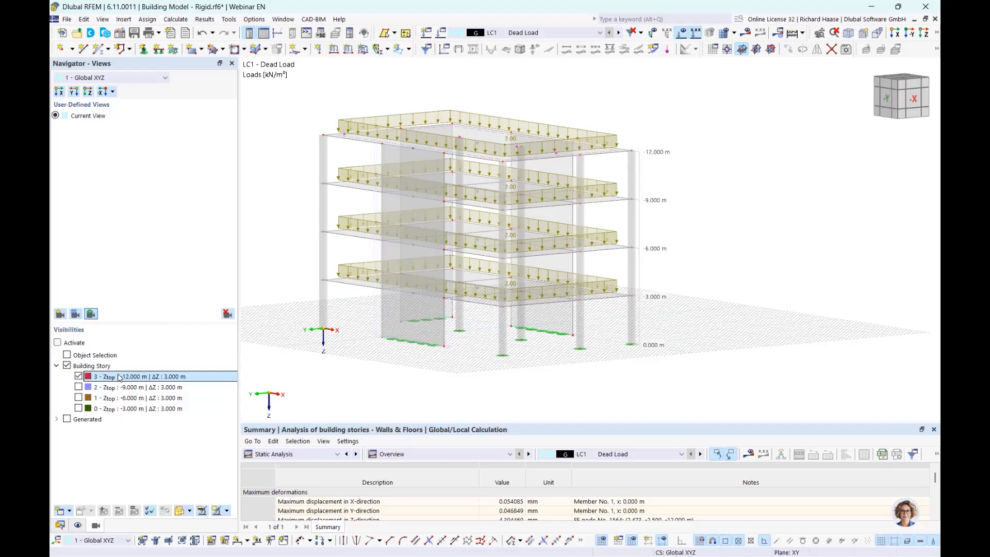
left_click(57, 343)
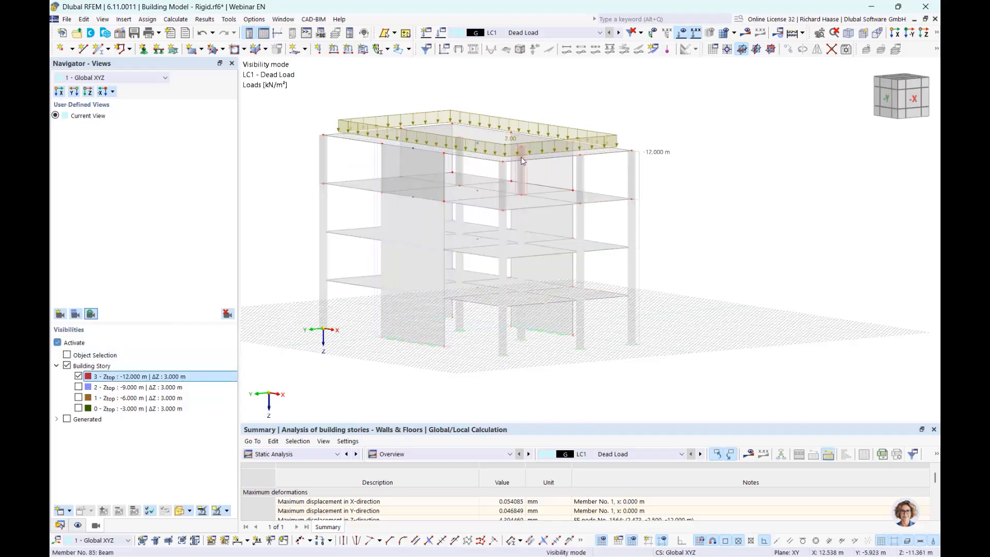
Show the stories at -9.000, -6.000 and -3.000 m one after another and return to the top story at -12.000 m
left_click(78, 387)
left_click(79, 398)
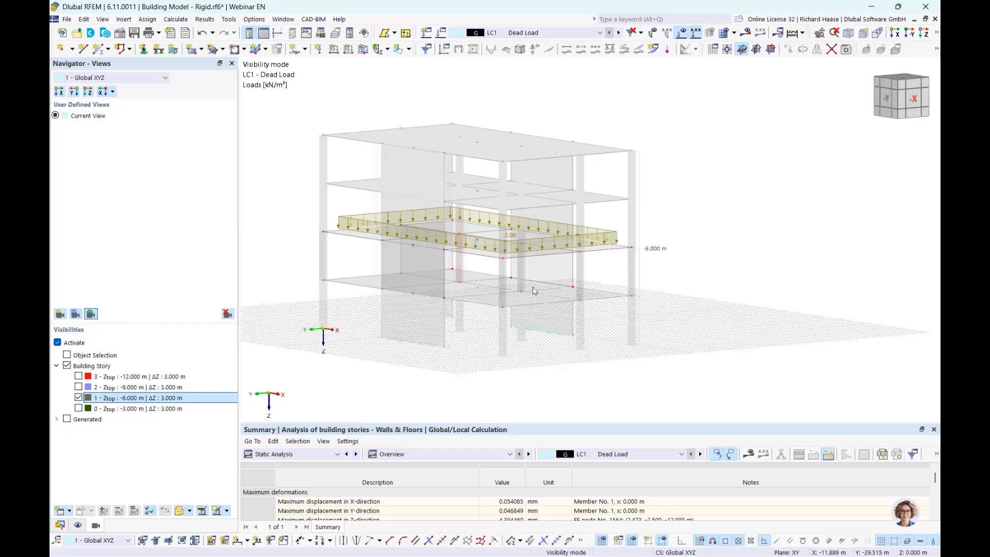
left_click(78, 409)
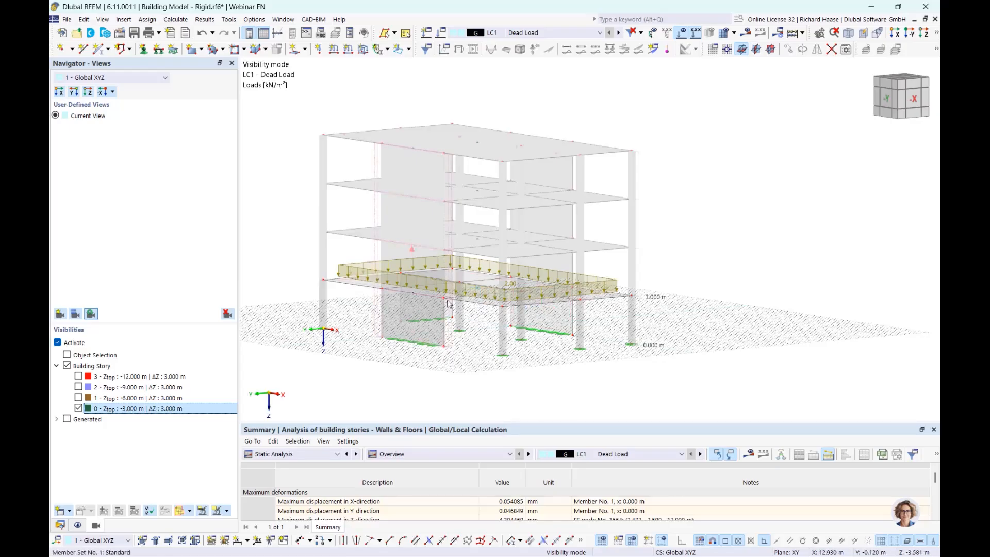
left_click(79, 408)
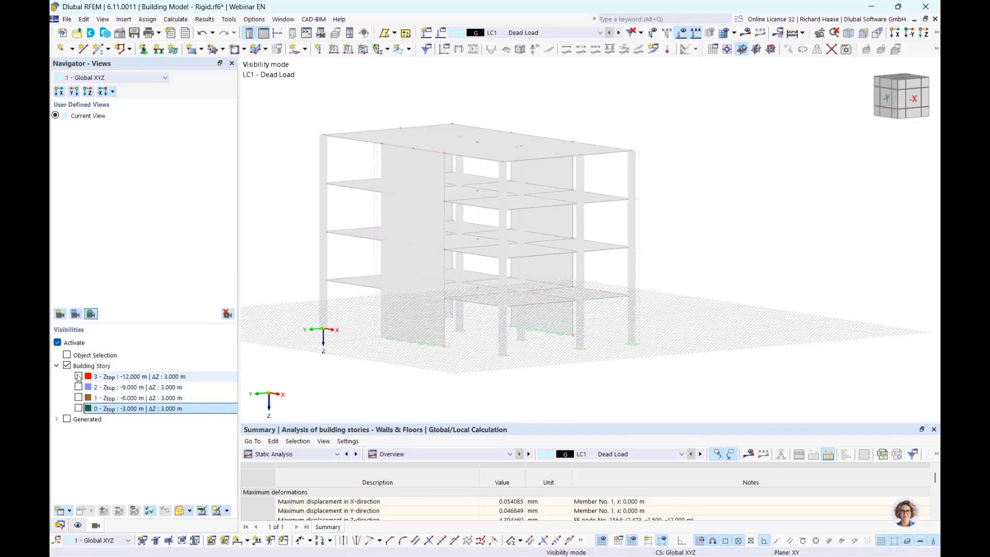
left_click(79, 377)
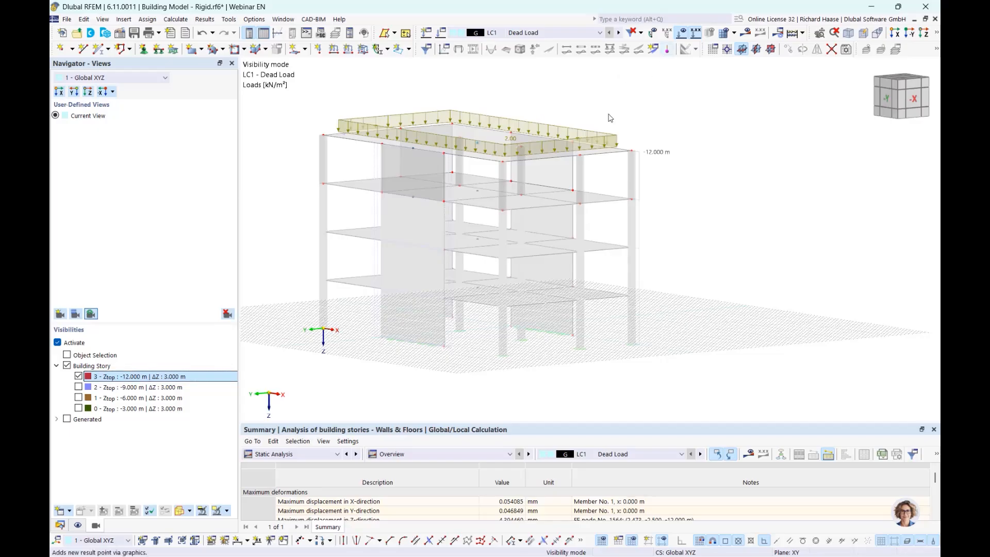
Show the loads from the distribution surface for the top floor slab, Surface No. 13, and examine them on walls and columns
scroll(549, 122, "up", 3)
middle_click_drag(593, 111, 646, 145, "ctrl")
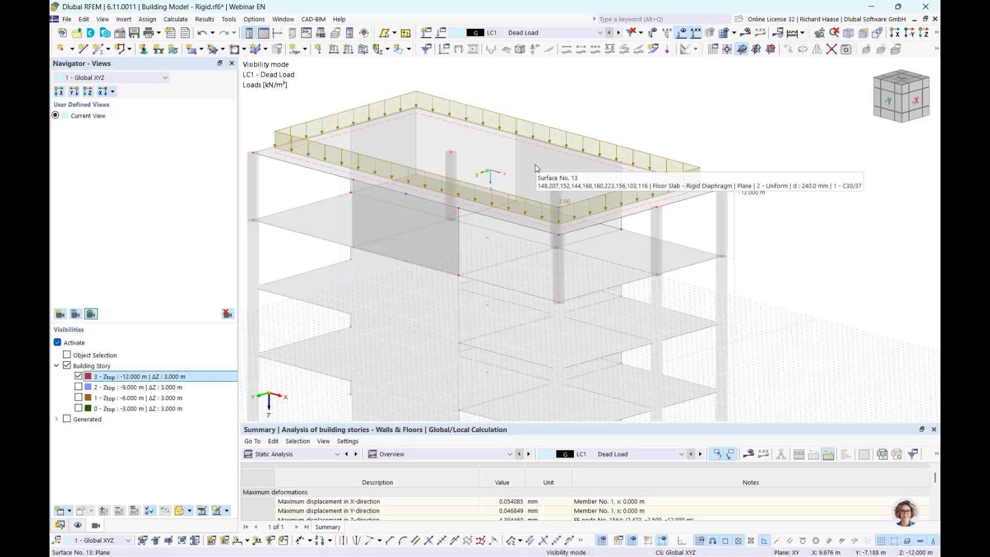
right_click(503, 160)
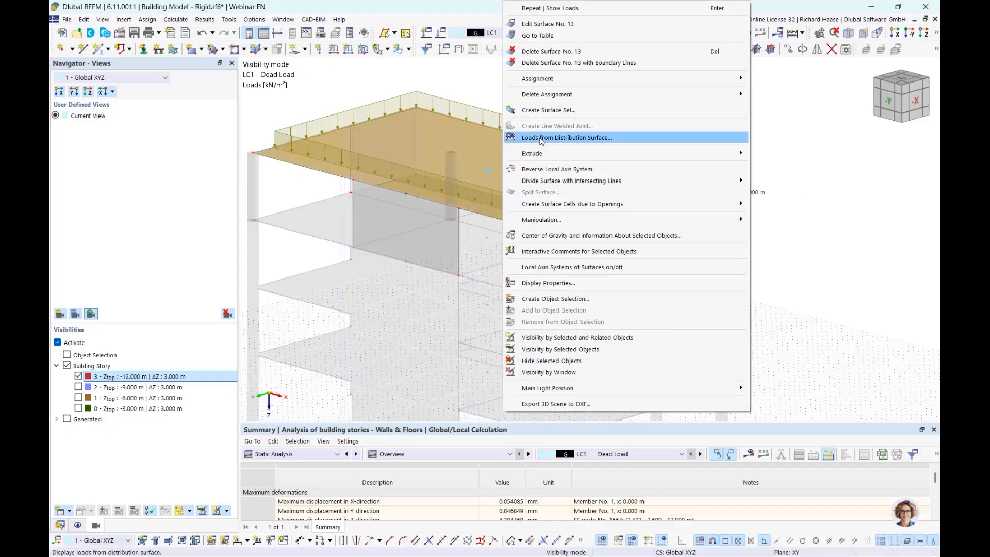
left_click(597, 140)
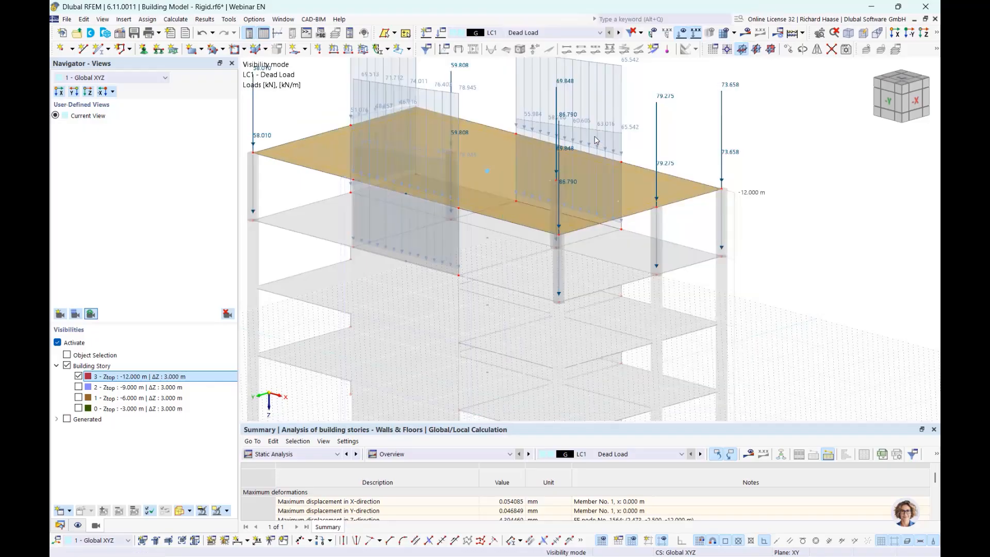
middle_click_drag(497, 201, 467, 261)
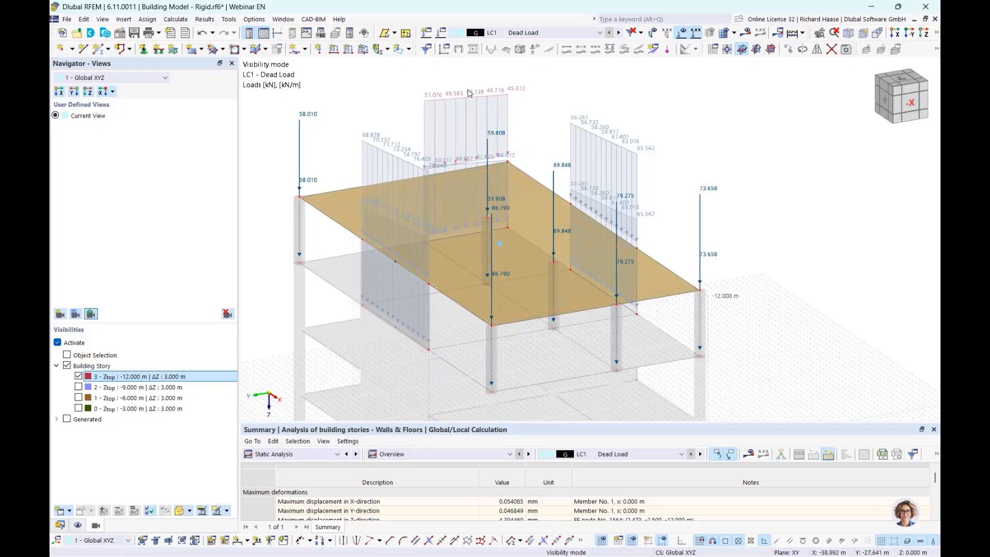
middle_click_drag(480, 93, 479, 195, "ctrl")
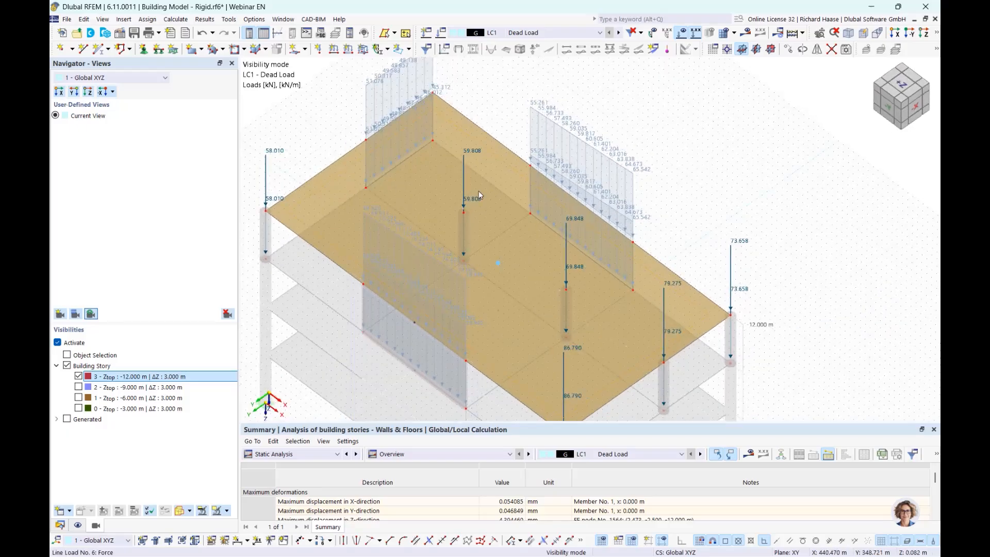
Review the load transfer direction options of the top floor slab, keep Isotropic | FEA, and close the surface settings
double_click(605, 286)
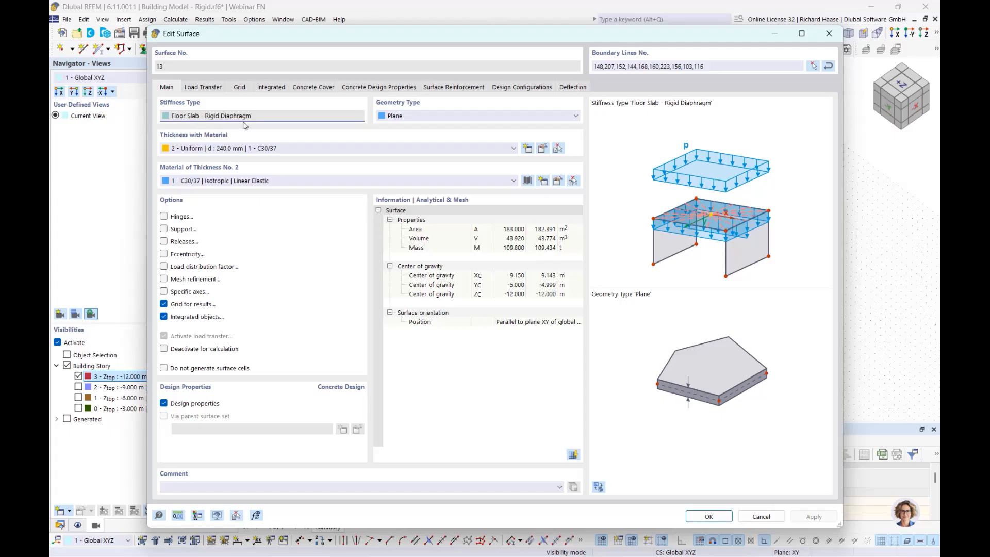
left_click(203, 88)
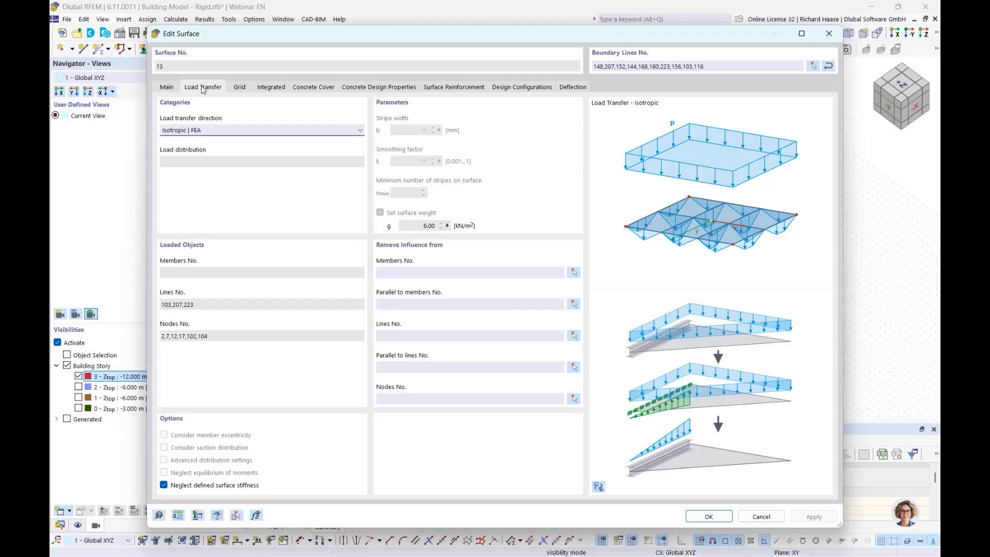
left_click(199, 133)
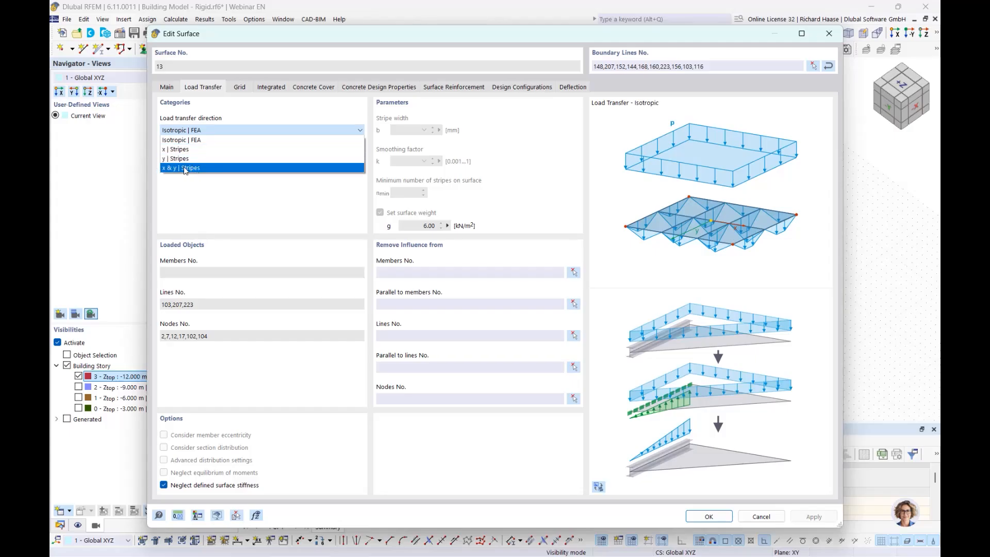
left_click(206, 140)
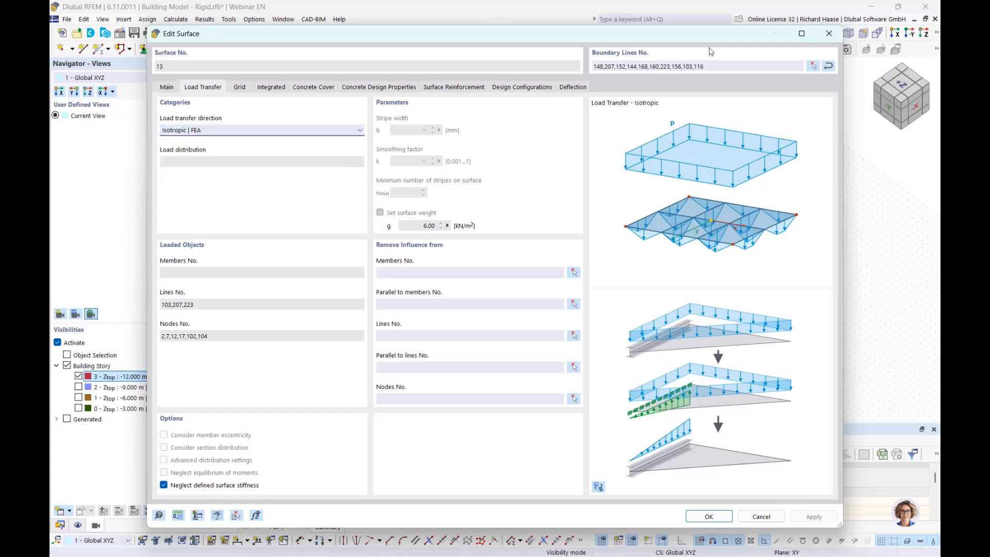
left_click(830, 33)
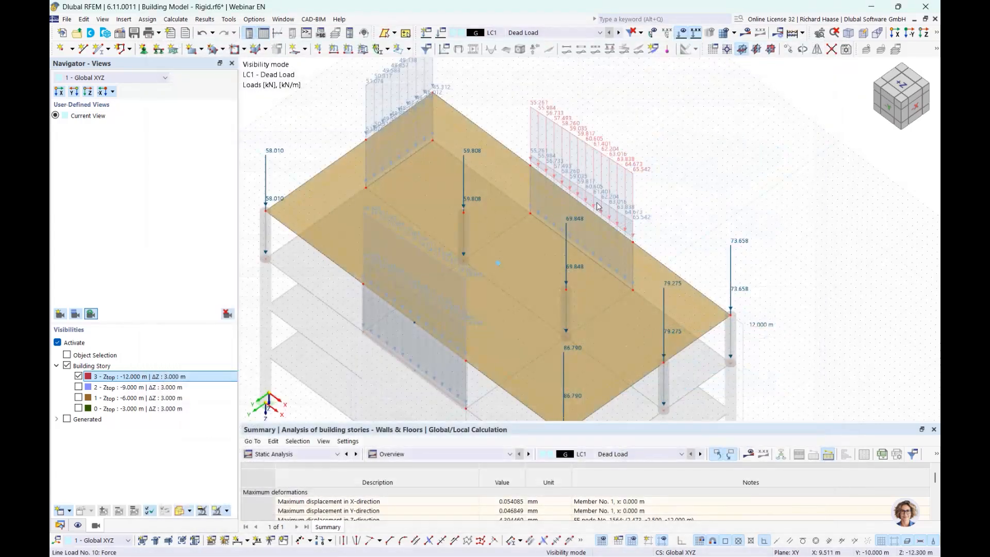
Turn off the distributed loads display of the top slab so its area load is shown again, and clear the selection
right_click(497, 211)
left_click(559, 140)
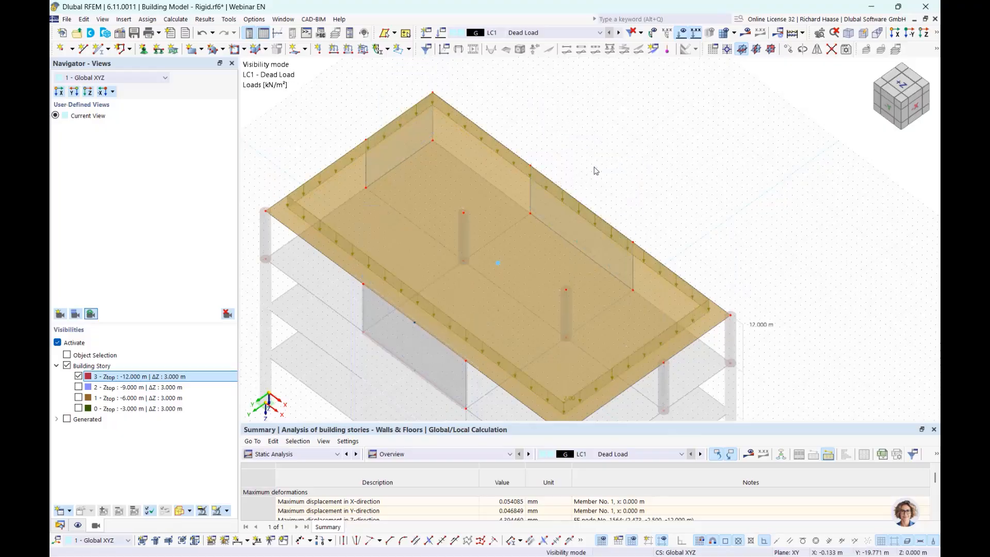
middle_click_drag(594, 169, 617, 115, "ctrl")
left_click(626, 115)
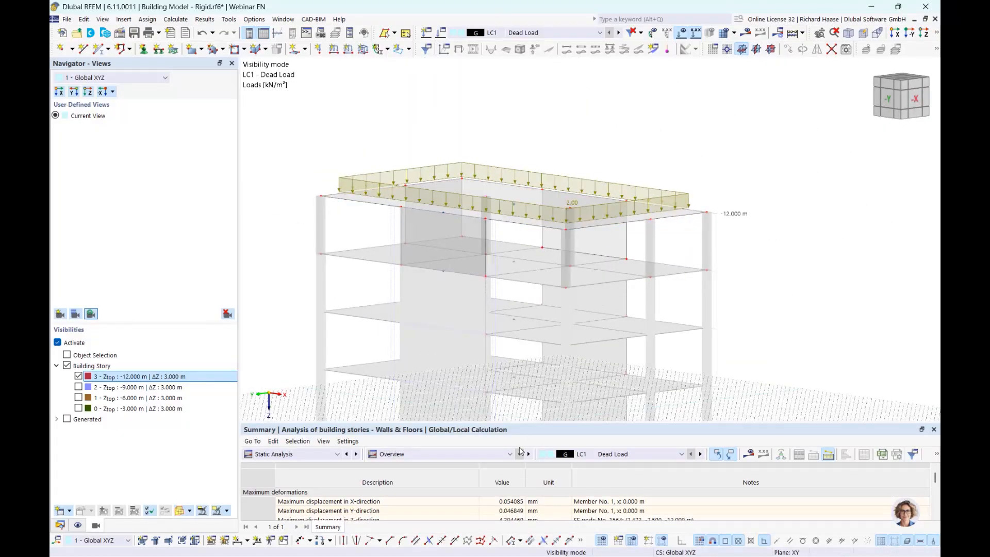
middle_click_drag(710, 336, 716, 341, "ctrl")
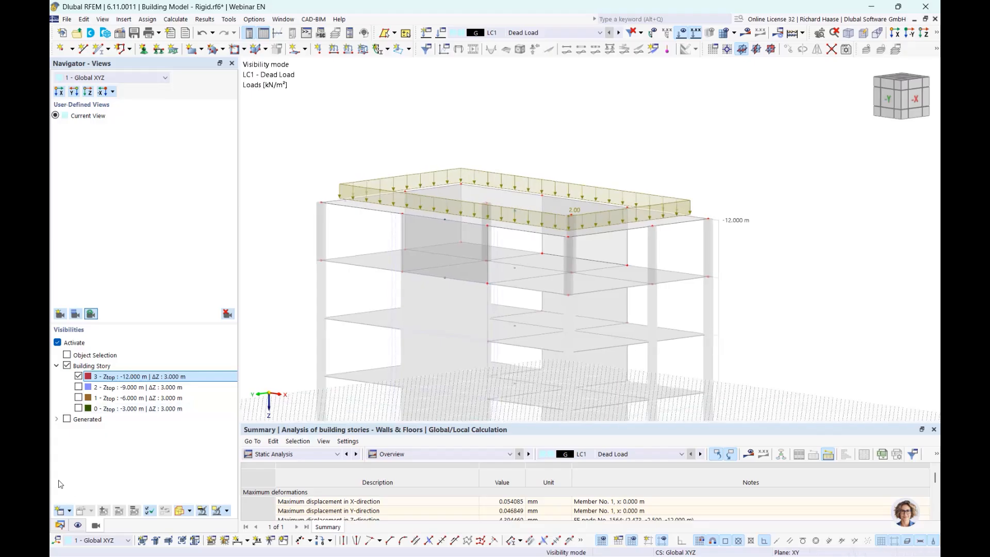
Go to the building model objects in the project data and list the defined shear walls
left_click(60, 525)
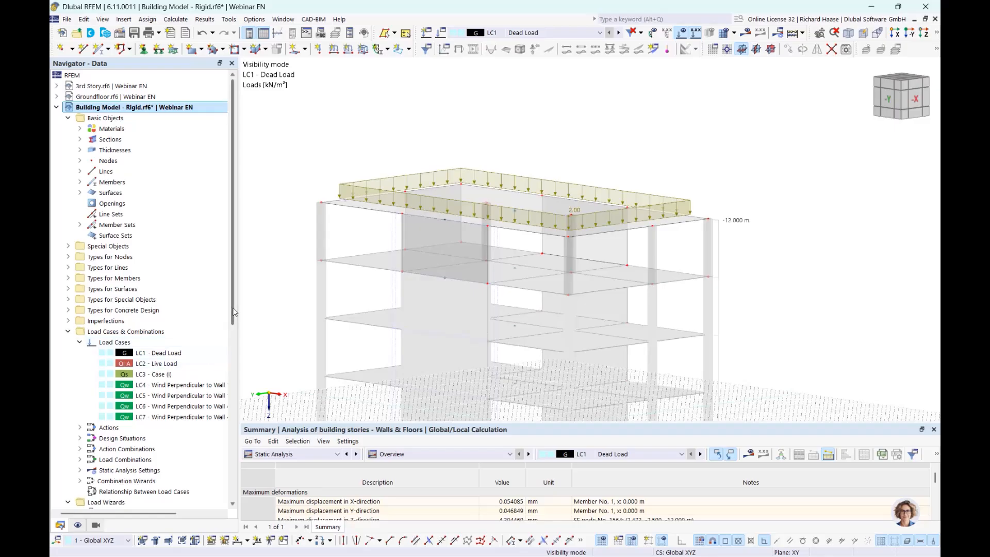
left_click_drag(233, 315, 243, 355)
scroll(163, 450, "down", 8)
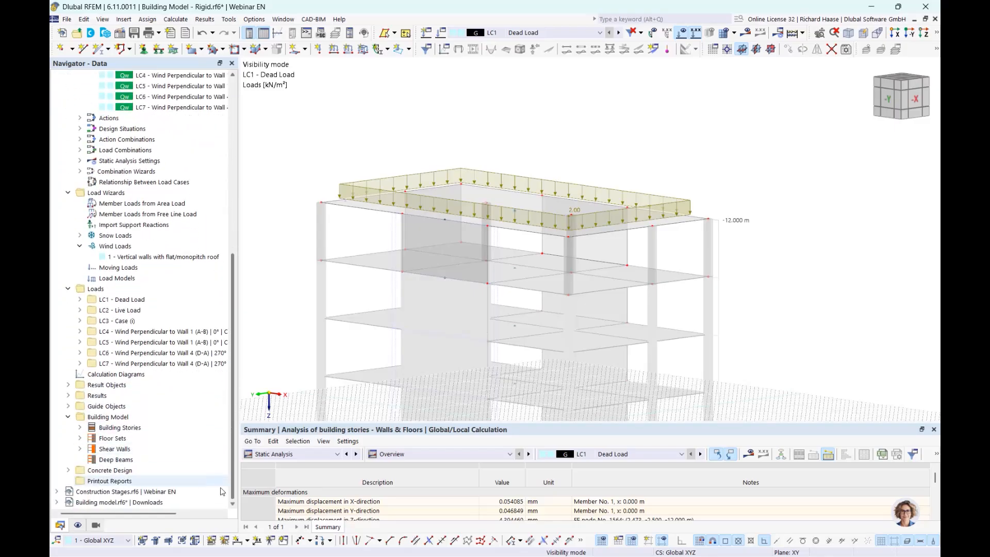
left_click(171, 429)
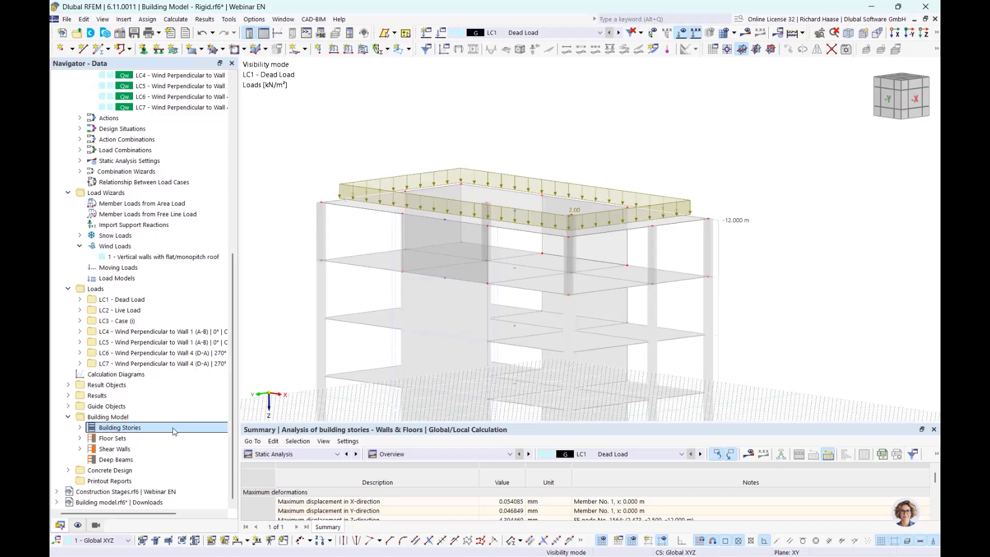
left_click(137, 451)
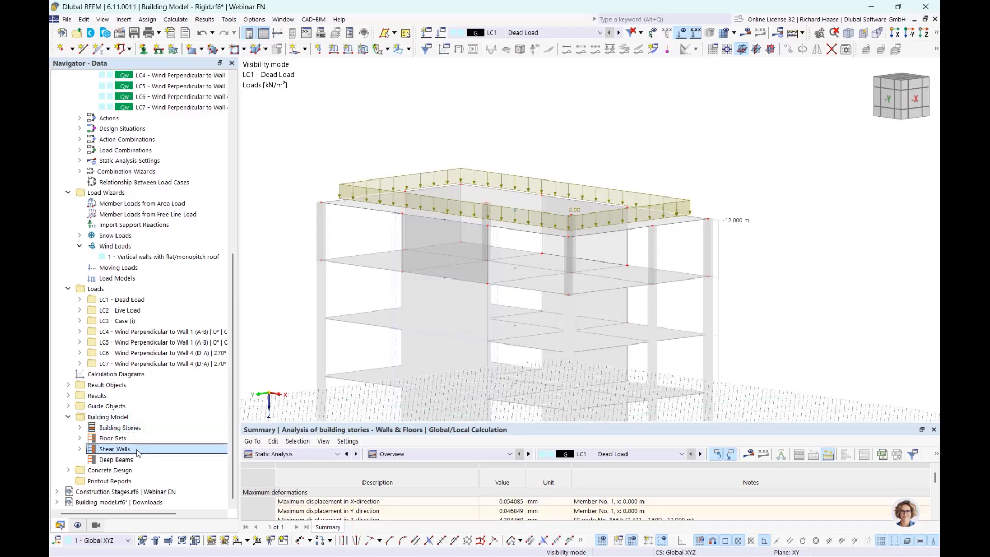
left_click(81, 449)
scroll(540, 247, "down", 1)
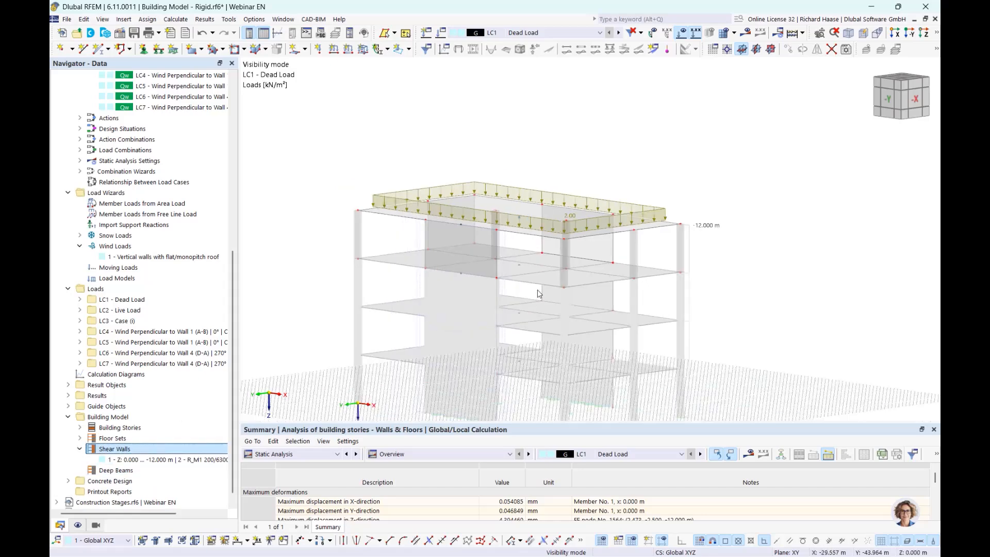
Cancel visibility mode to display all stories of the building
middle_click_drag(538, 289, 524, 224)
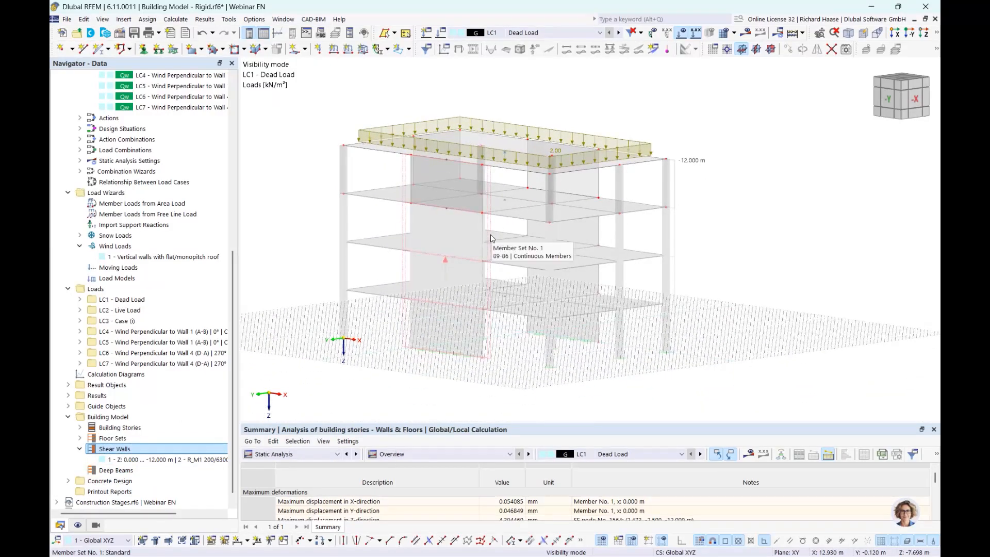
left_click(935, 33)
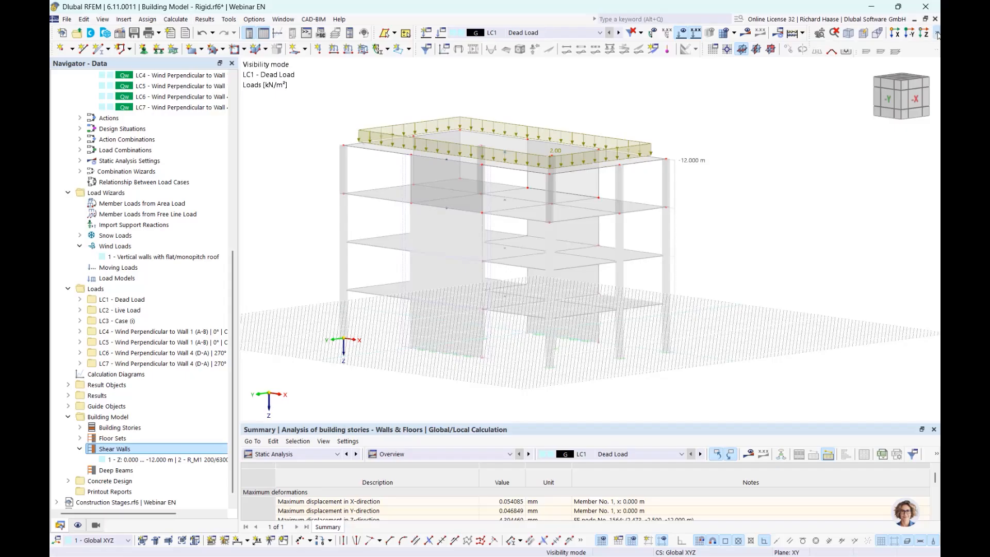
left_click(842, 46)
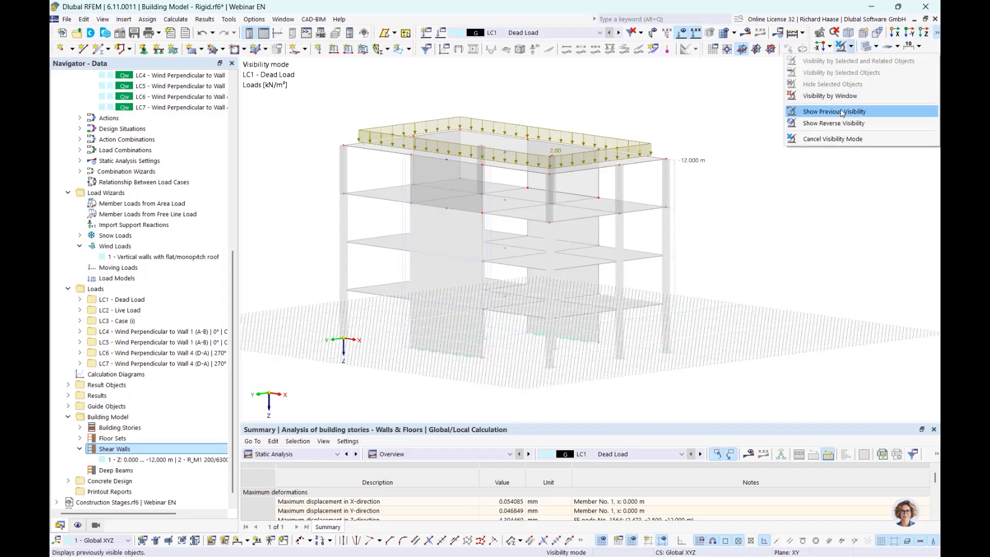
left_click(826, 139)
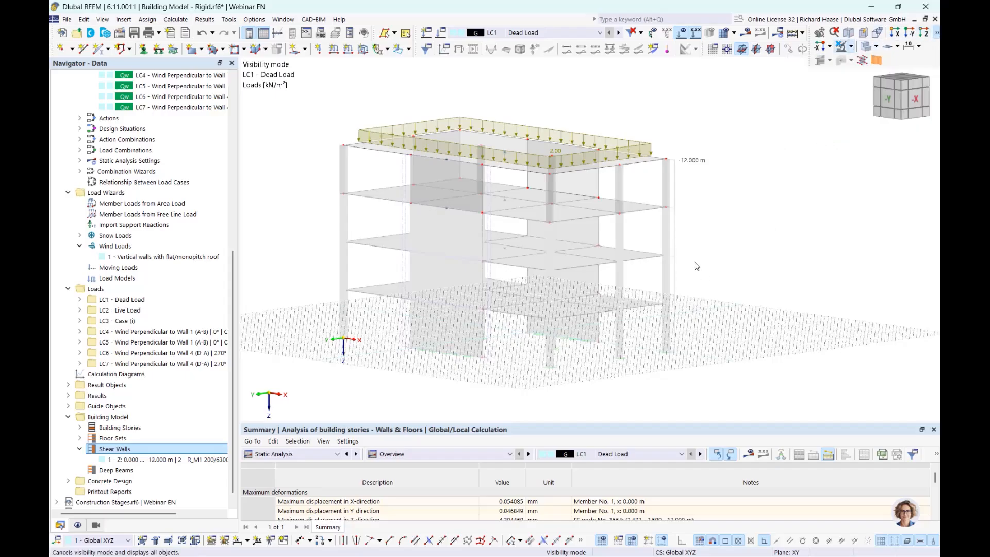
Open the settings of shear wall No. 1, check its assignable object types, keep Surfaces / Cells, and close the settings
left_click(157, 460)
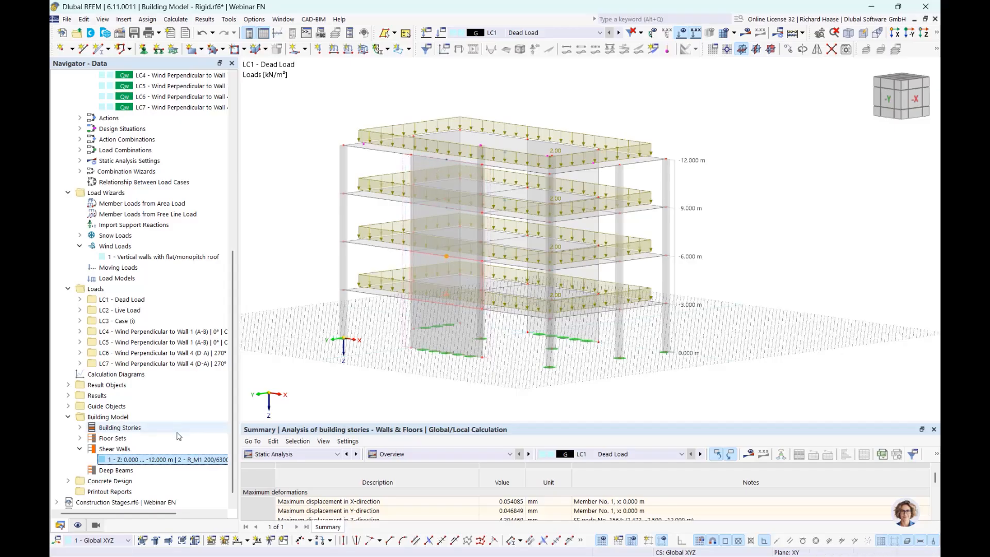
double_click(166, 461)
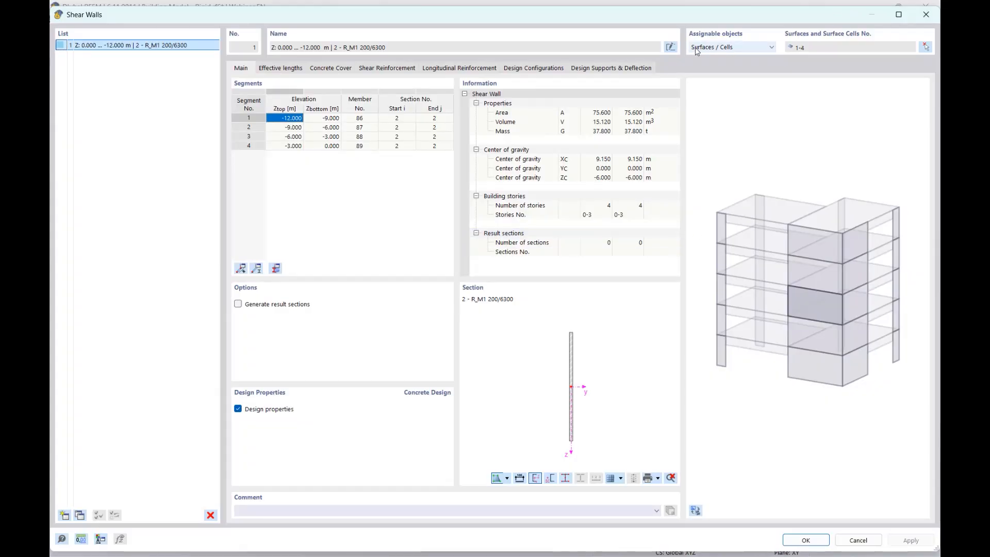
left_click(740, 51)
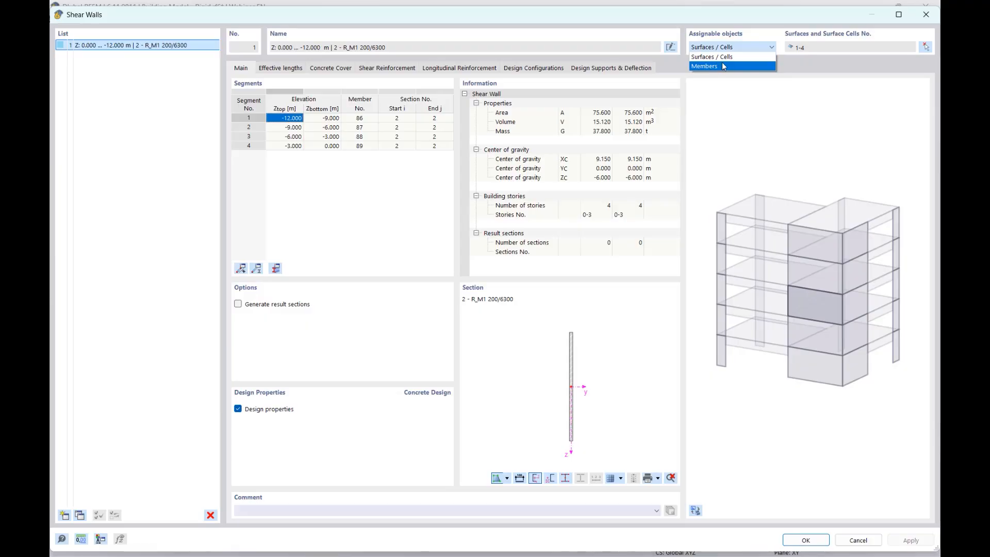
left_click(756, 19)
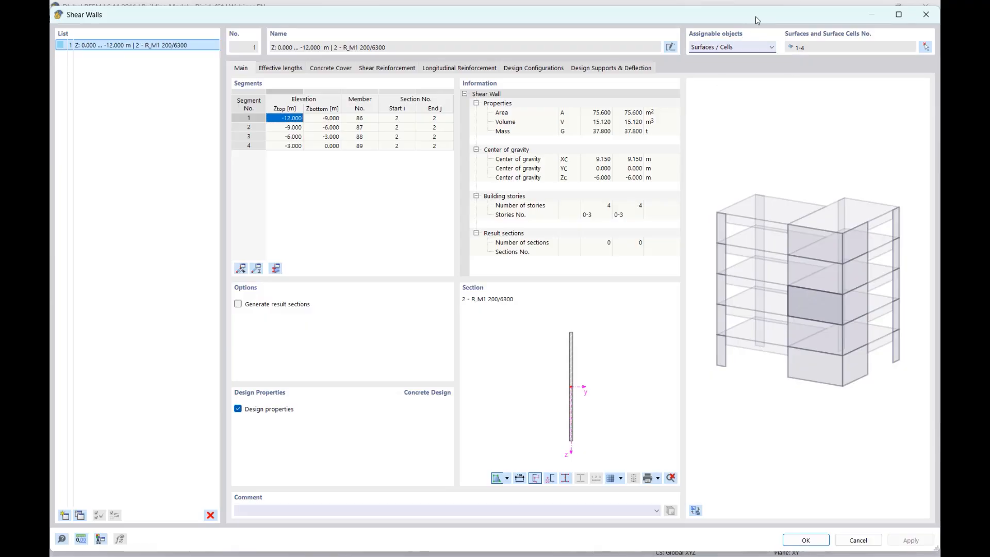
left_click(931, 18)
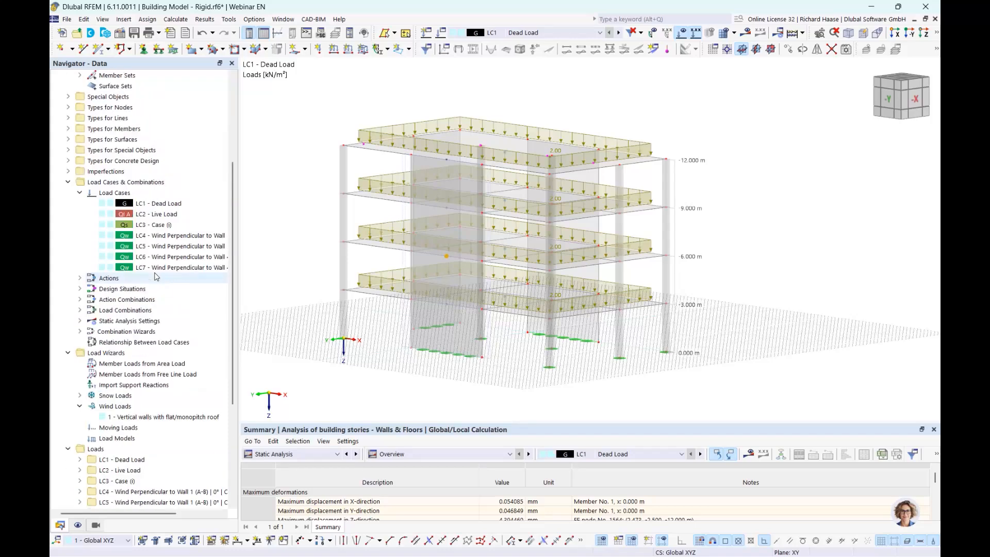
List the members of the model and select shear wall member No. 86 to locate it in the top story
scroll(156, 277, "up", 5)
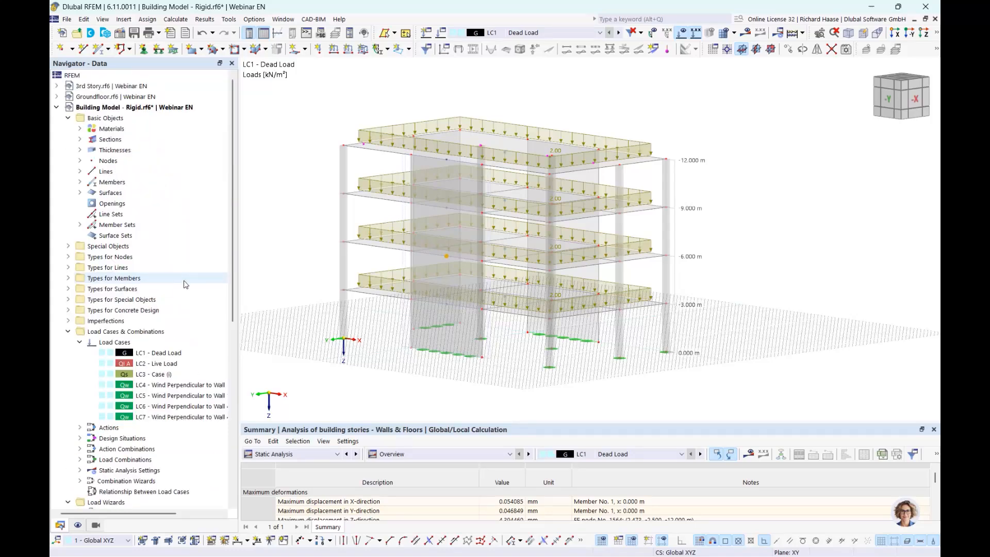
left_click(80, 182)
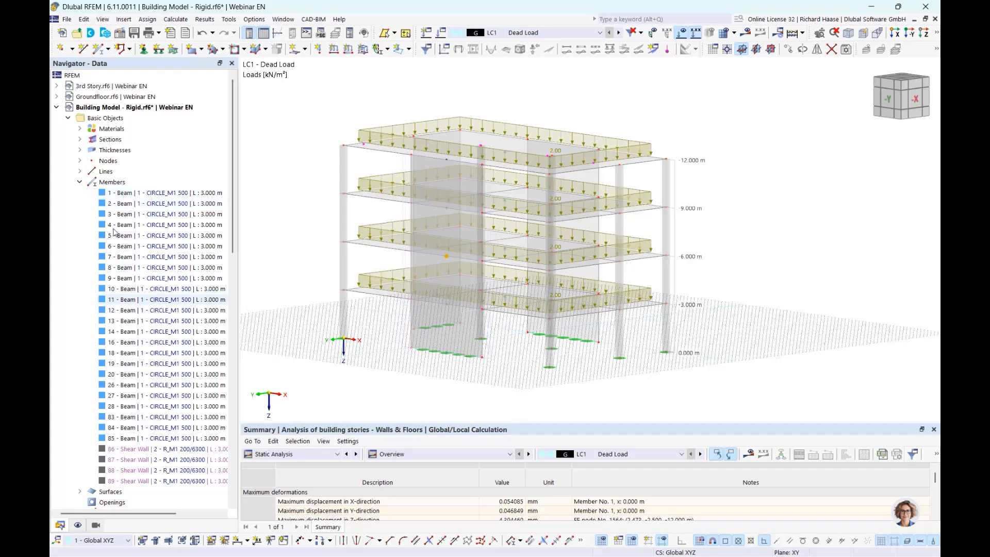
scroll(180, 444, "down", 1)
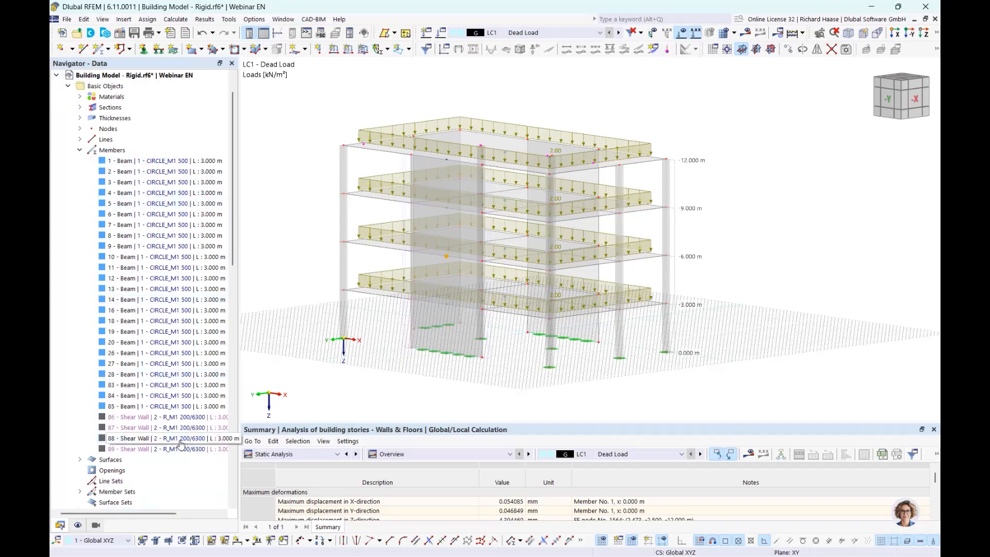
left_click(136, 417)
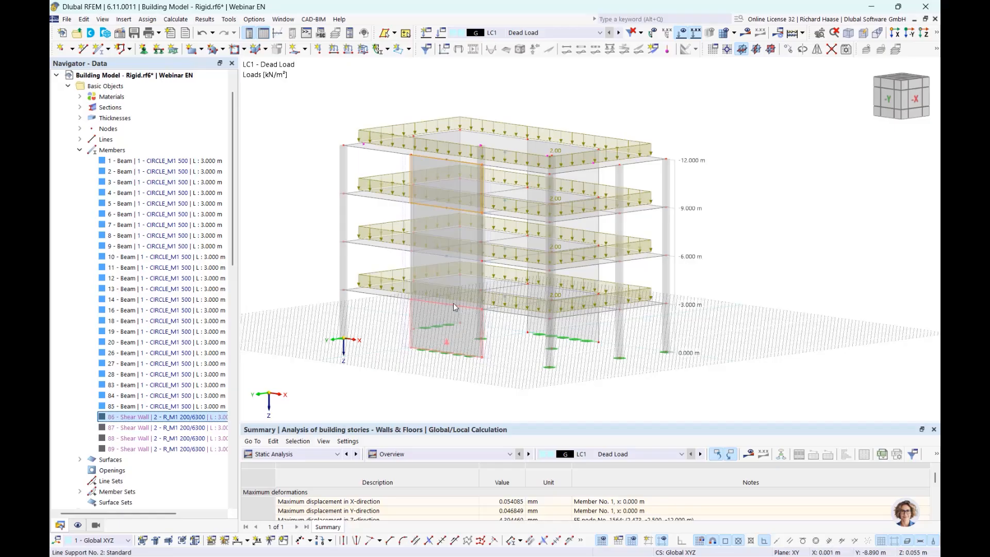
scroll(148, 354, "down", 3)
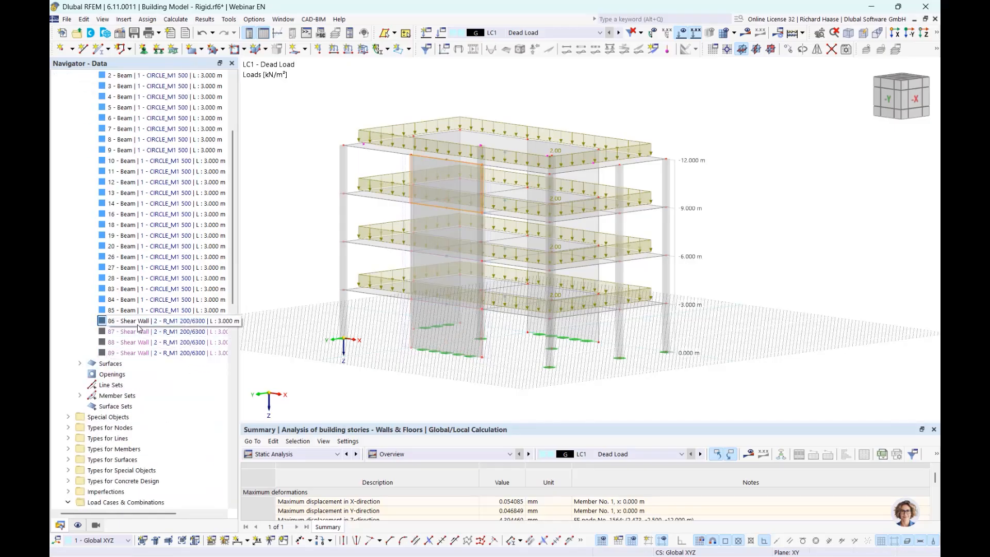
Examine how member No. 86 integrates stresses and forces from its included objects, and select the continuous member set 89-86
double_click(194, 327)
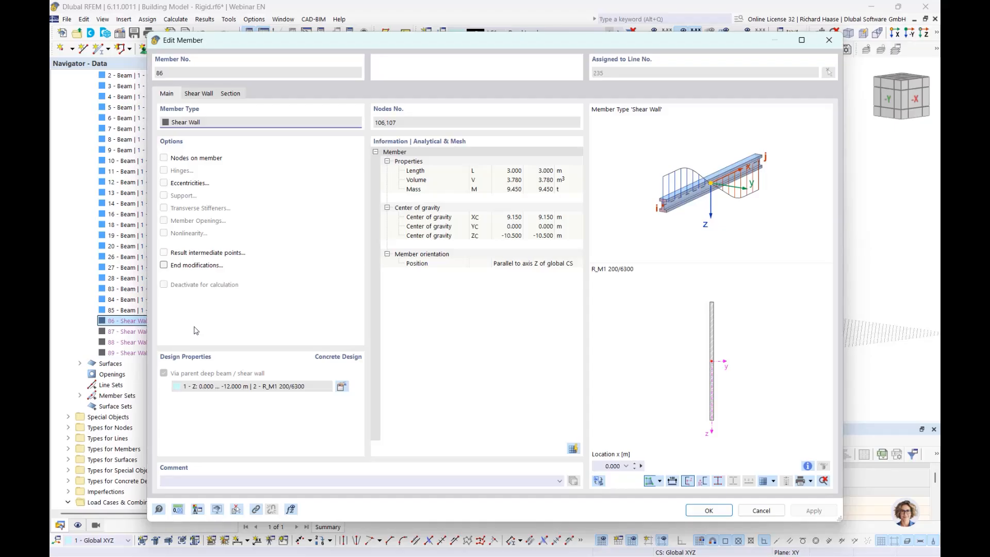
left_click(198, 94)
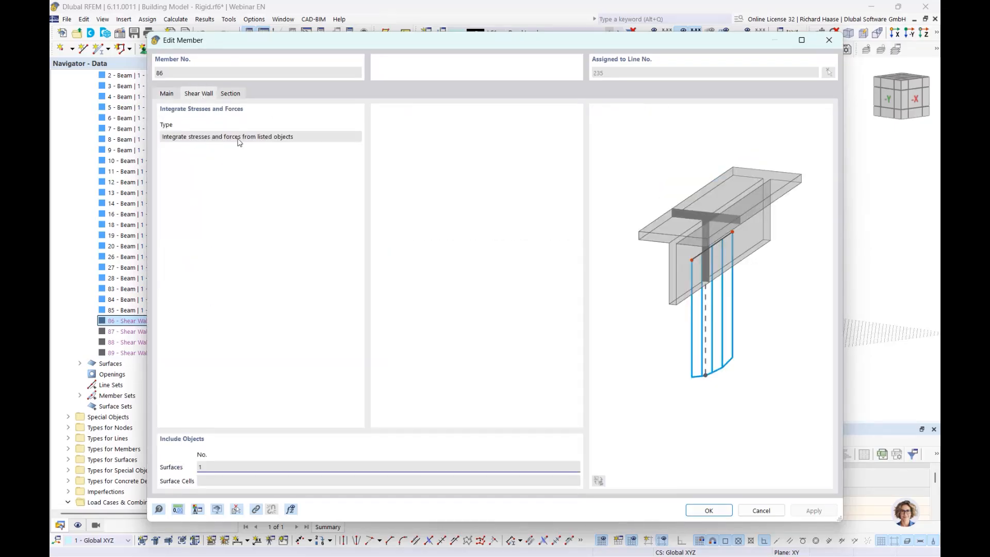
left_click(172, 95)
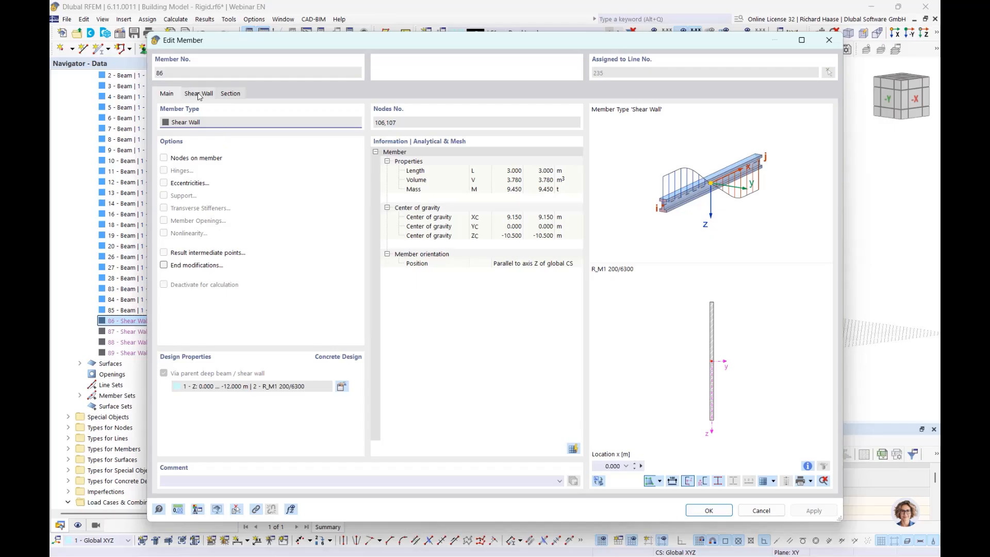
left_click(199, 95)
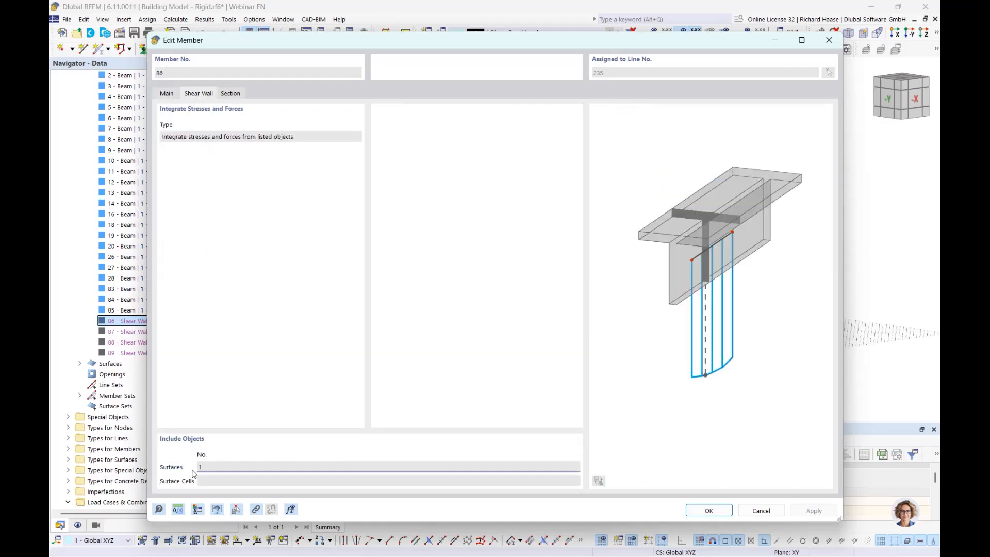
left_click(829, 41)
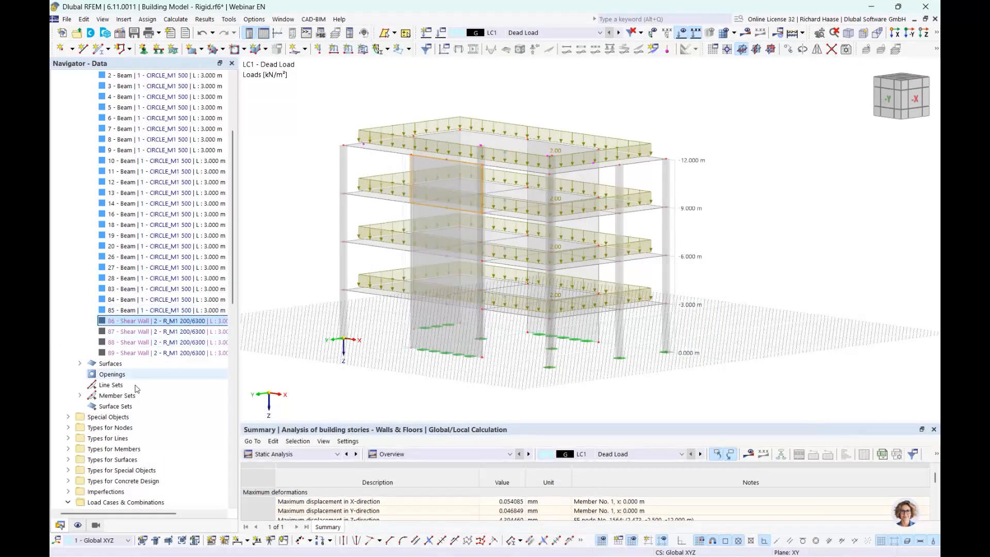
left_click(80, 396)
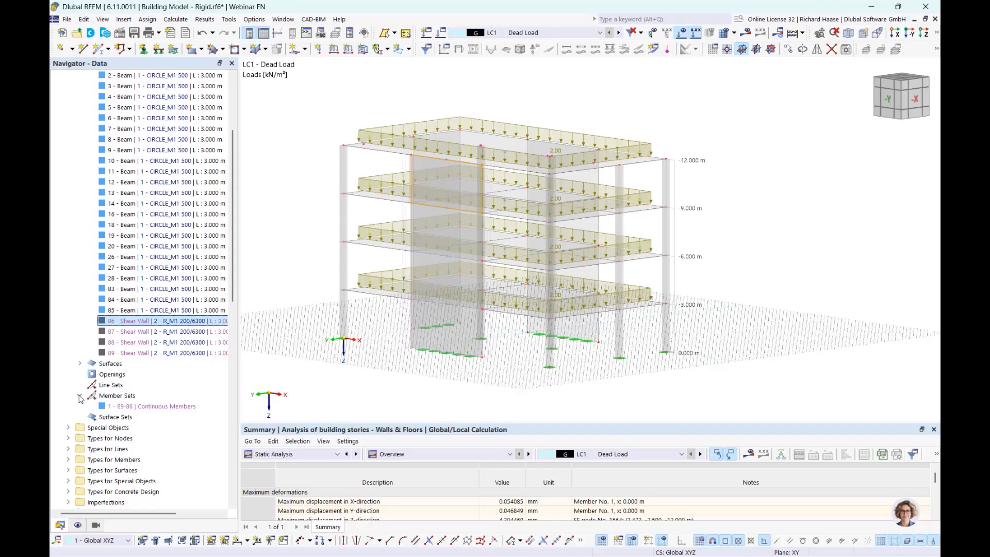
left_click(173, 407)
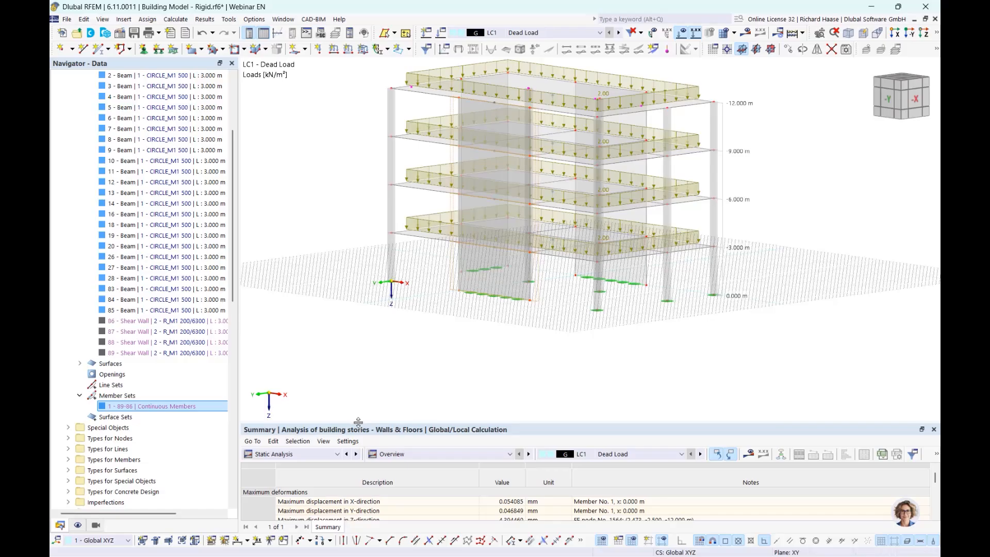
Enlarge the results table and review the static analysis Results by Stories: Centers of Mass and Rigidity, Story Actions and Interstory Drifts
left_click_drag(360, 422, 351, 309)
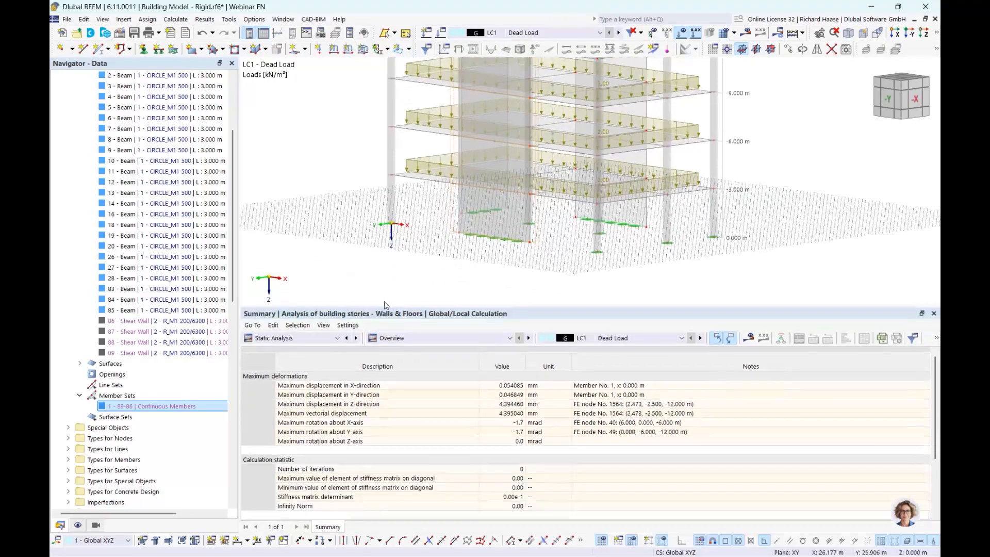
left_click(294, 339)
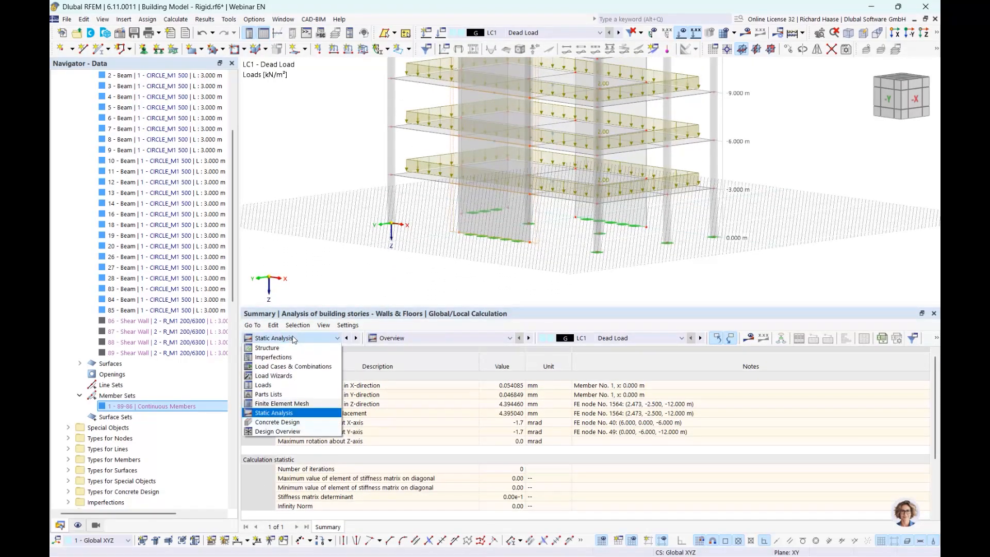
left_click(272, 415)
left_click(434, 340)
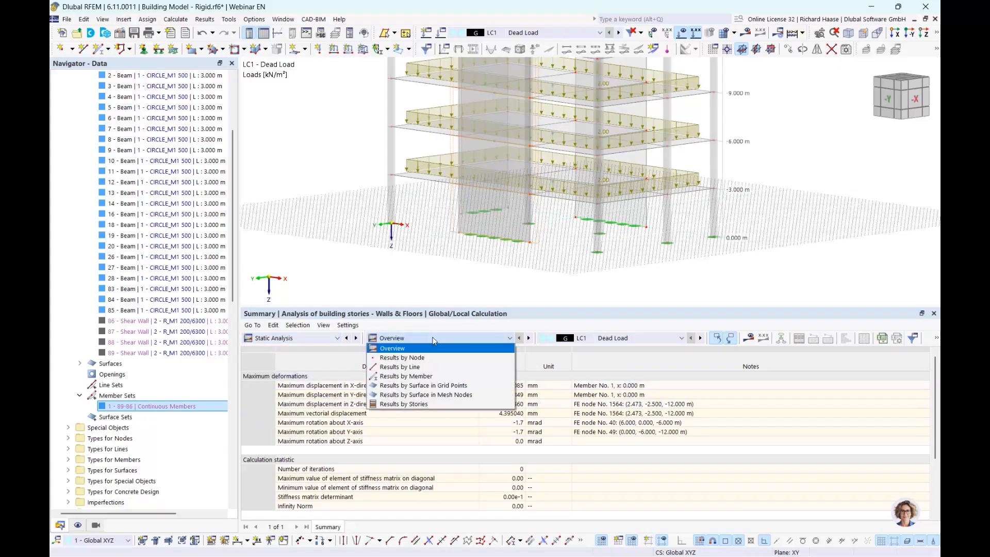
left_click(418, 405)
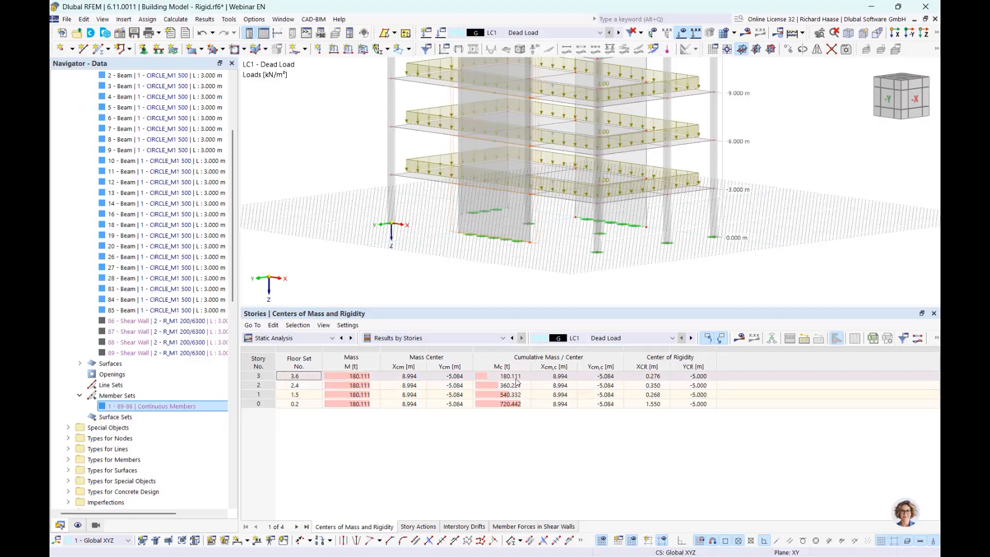
left_click(418, 527)
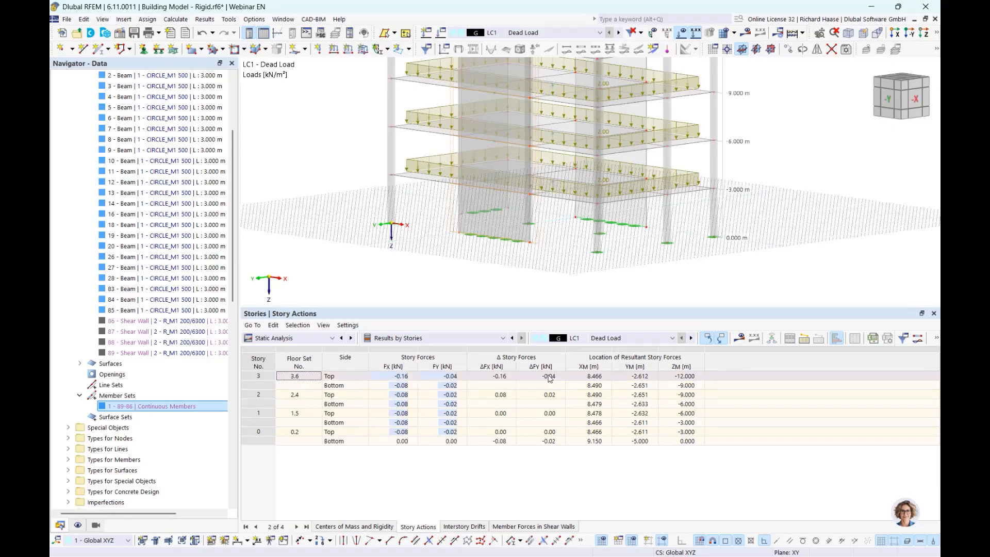
left_click(464, 527)
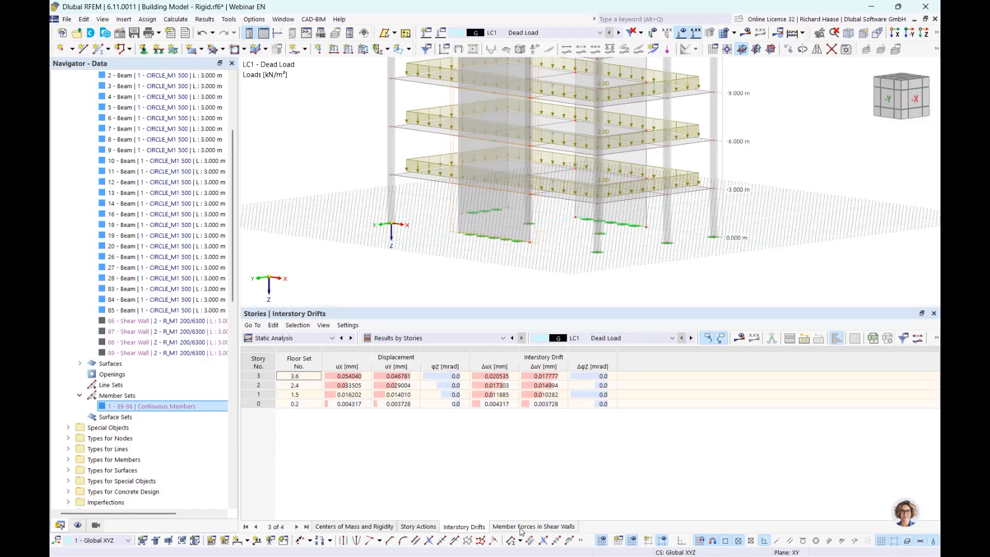
Locate the shear wall in the building model data and show the Member Forces in Shear Walls table for LC1
scroll(139, 440, "down", 4)
scroll(138, 440, "down", 12)
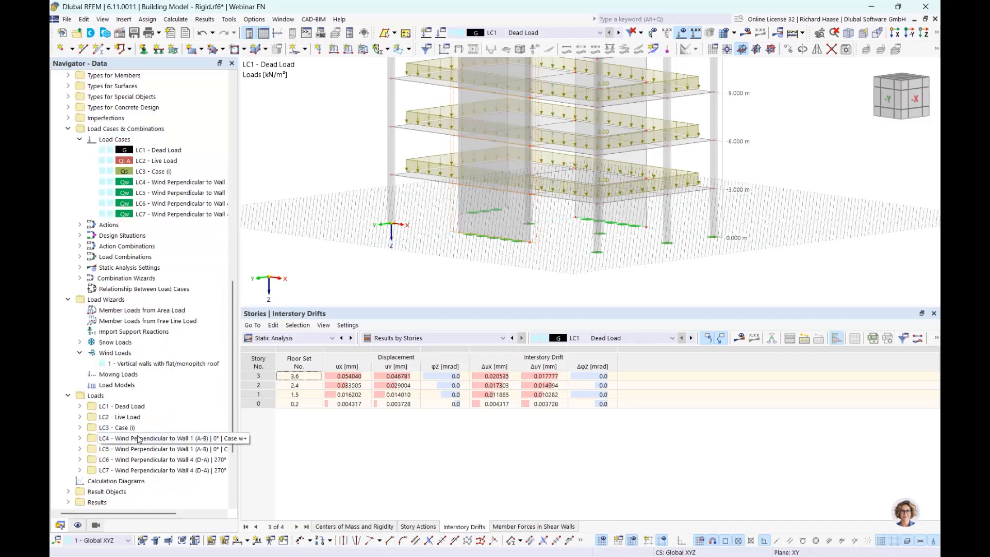
double_click(143, 440)
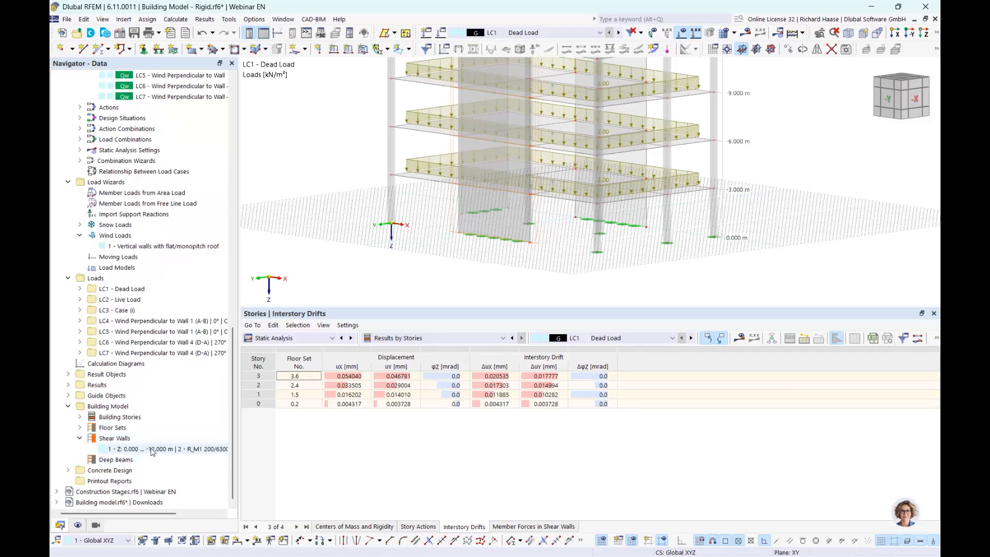
left_click(511, 527)
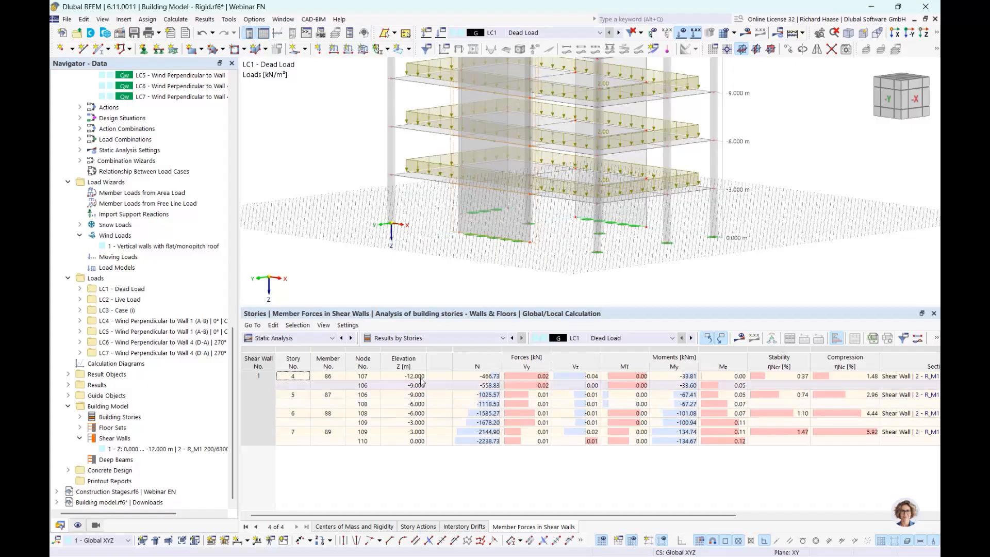
Find the ultimate configurations in the building model's concrete design data and open configuration 2 - Wände
left_click(68, 470)
scroll(119, 426, "down", 1)
scroll(120, 426, "down", 2)
left_click(80, 470)
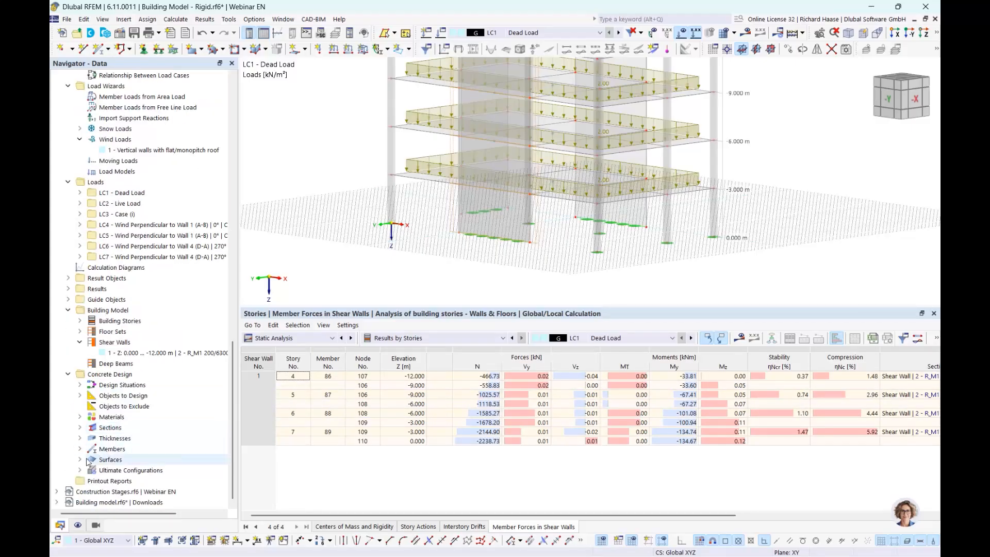
scroll(81, 472, "down", 1)
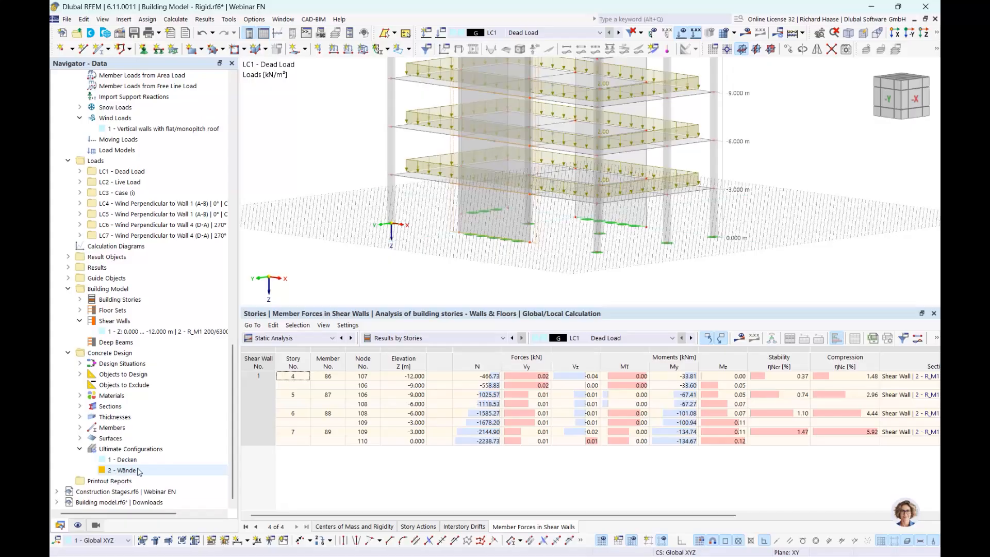
double_click(124, 470)
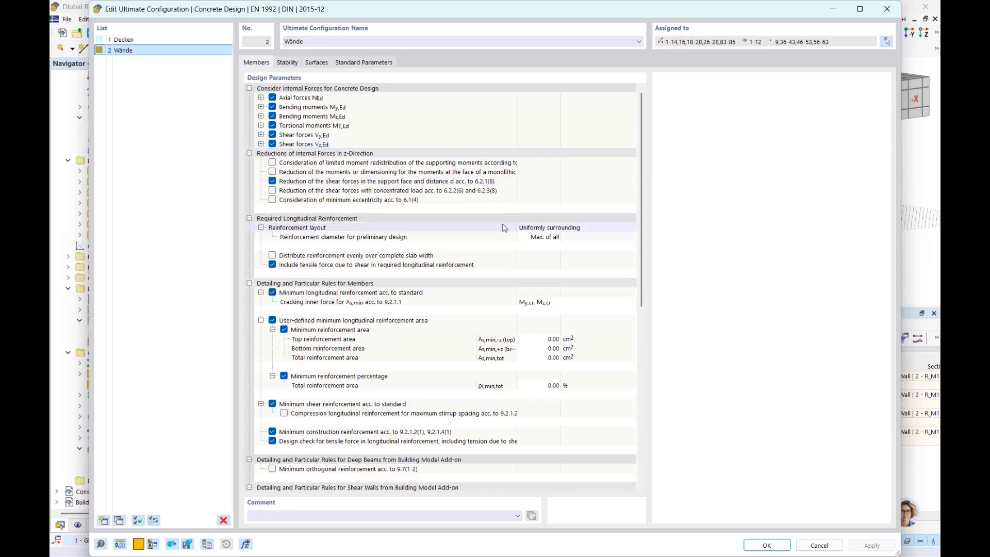
Review the member detailing rules for deep beams and shear walls from the Building Model add-on, and close the configuration without changes
scroll(503, 228, "down", 2)
scroll(504, 227, "down", 1)
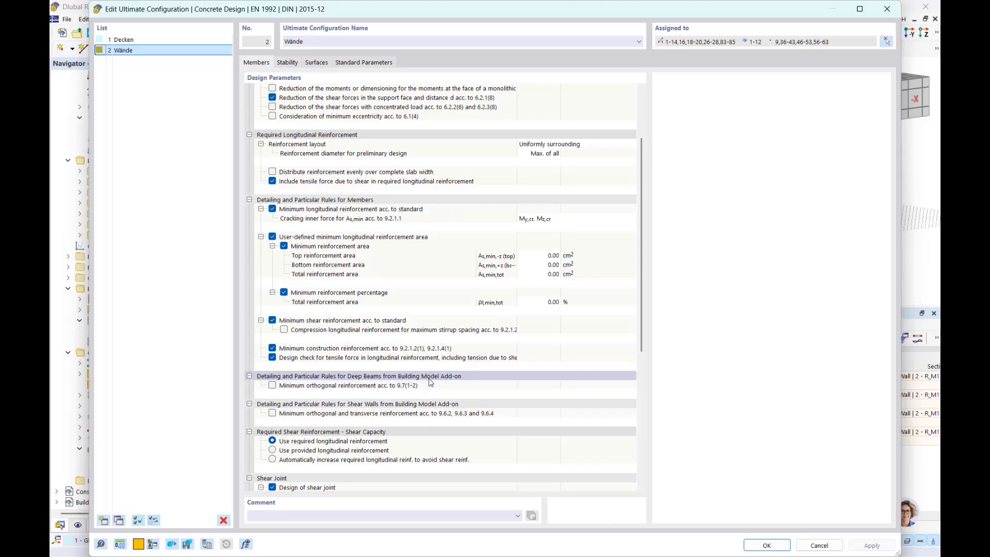
left_click(410, 379)
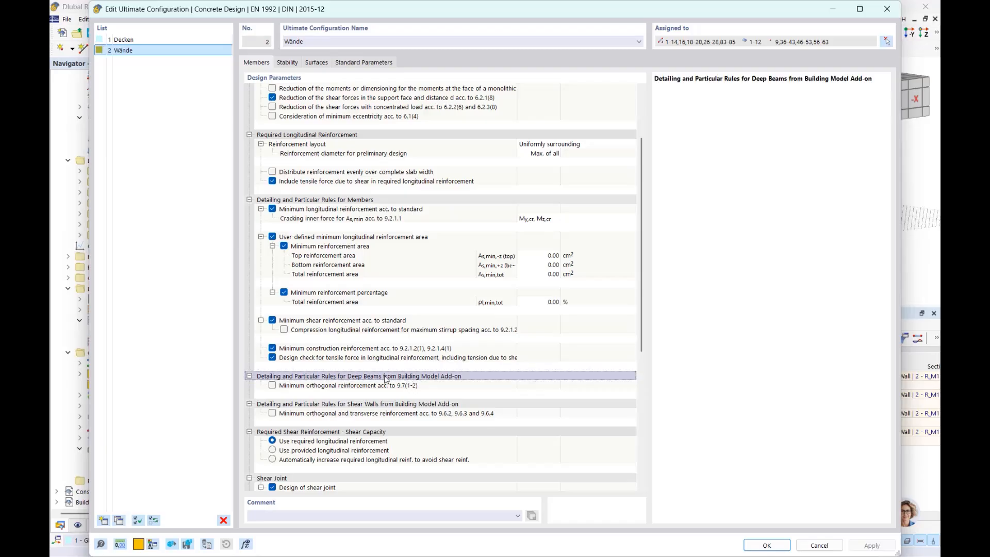
left_click(399, 405)
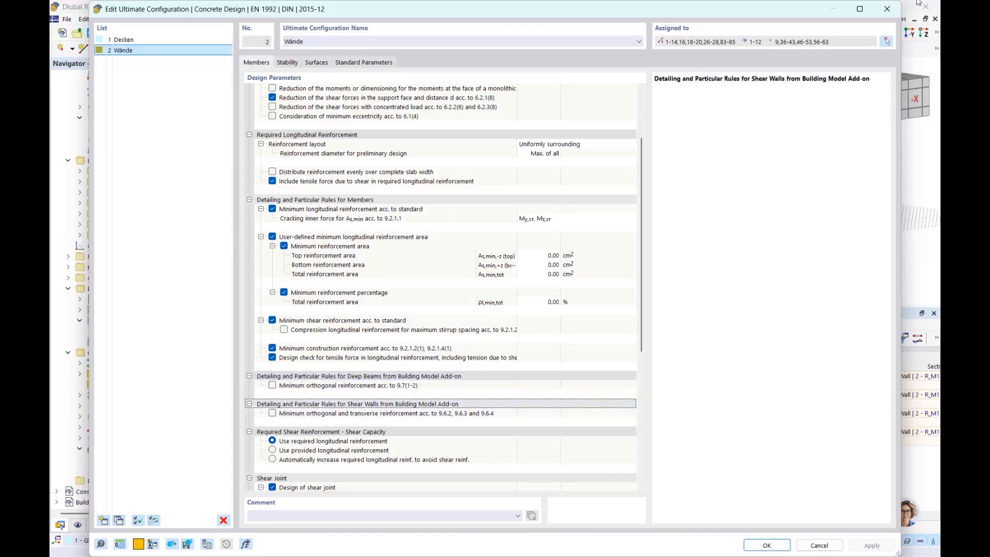
left_click(891, 7)
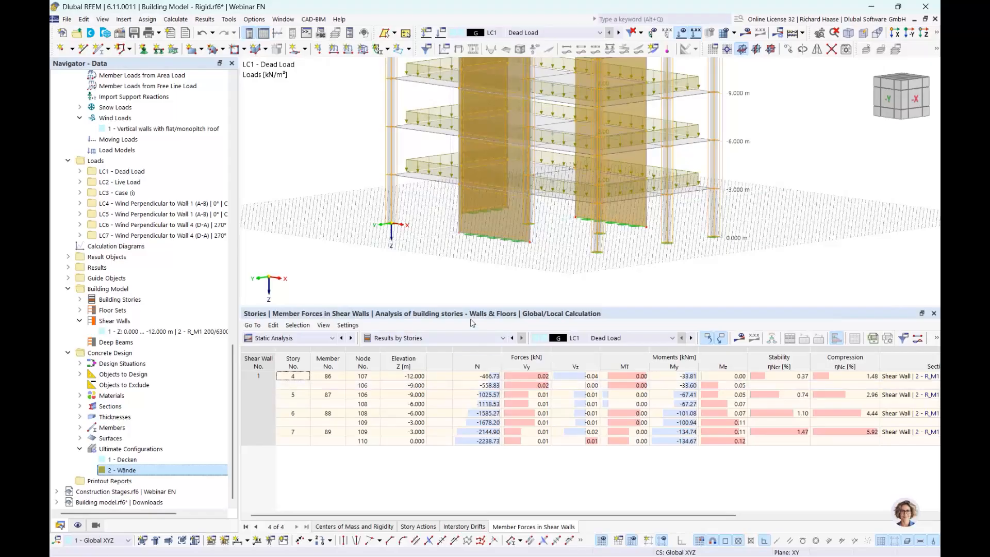
Show the Concrete Design overview of the results and list the available result categories, including design ratios and reinforcement on shear walls
left_click(295, 340)
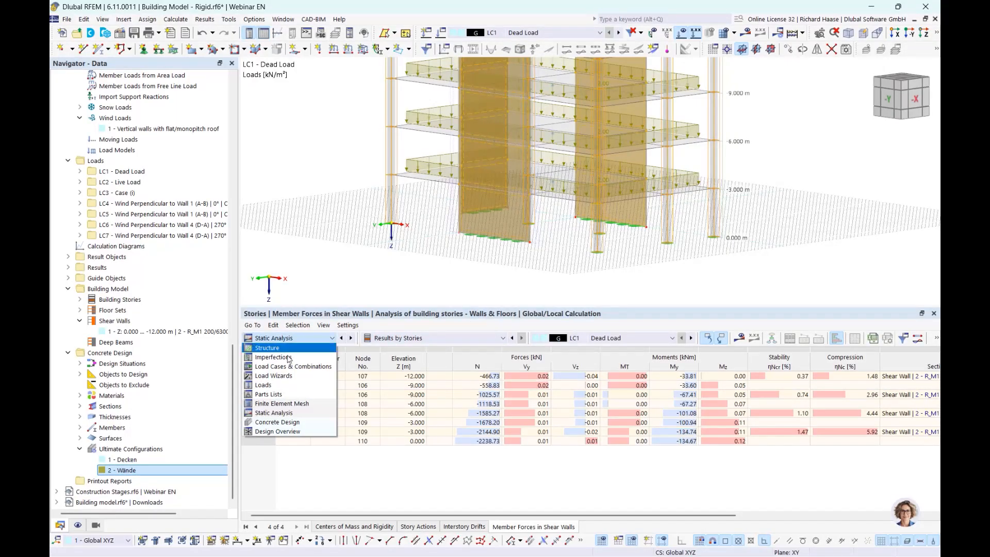
left_click(276, 423)
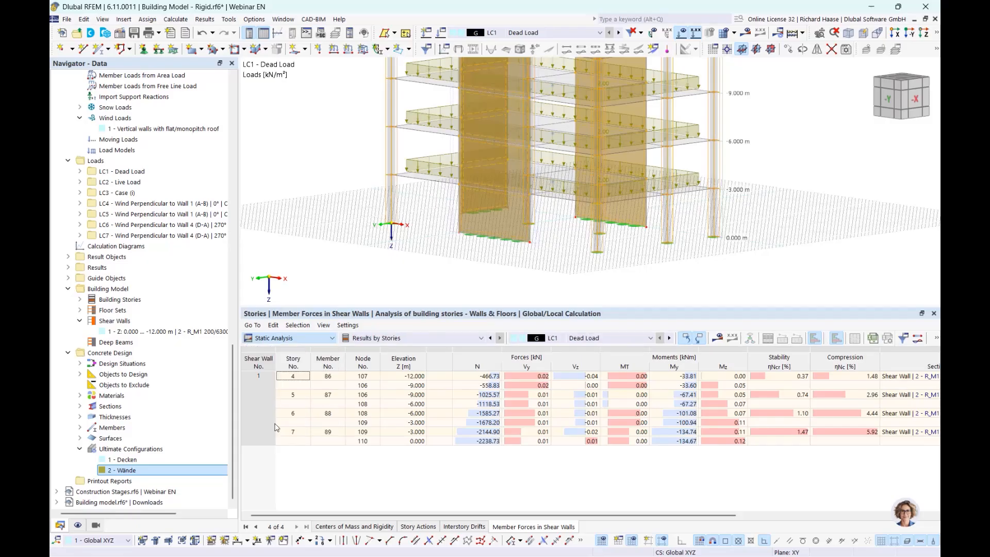
left_click(421, 339)
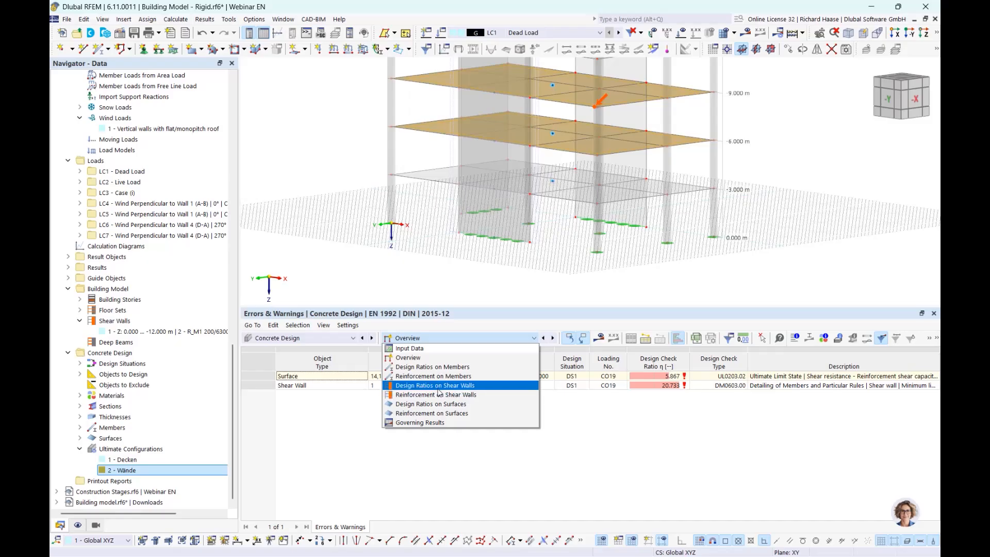
left_click(428, 245)
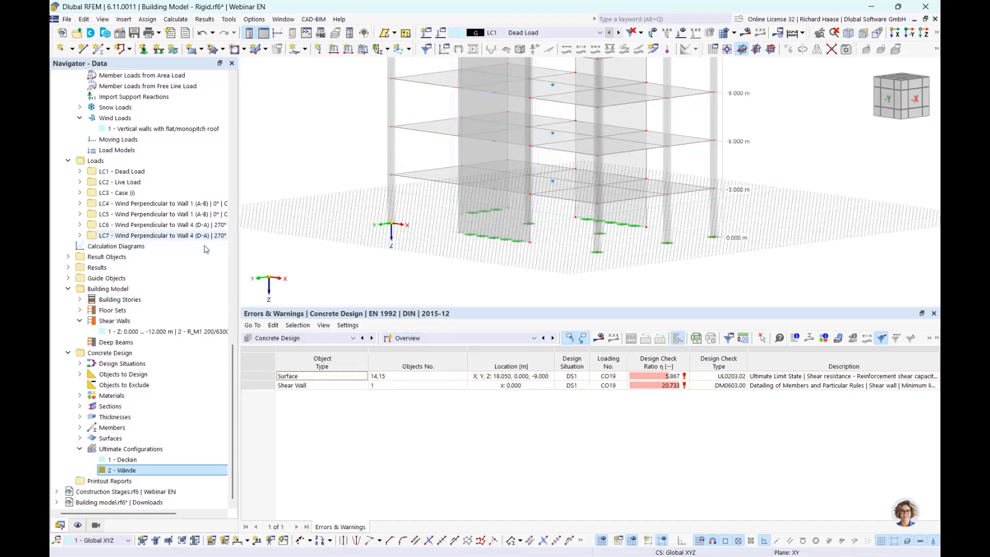
View the whole building from above, collapse the Building Model - Rigid data and switch to the 3rd Story model
middle_click_drag(430, 246, 358, 334)
scroll(390, 209, "down", 1)
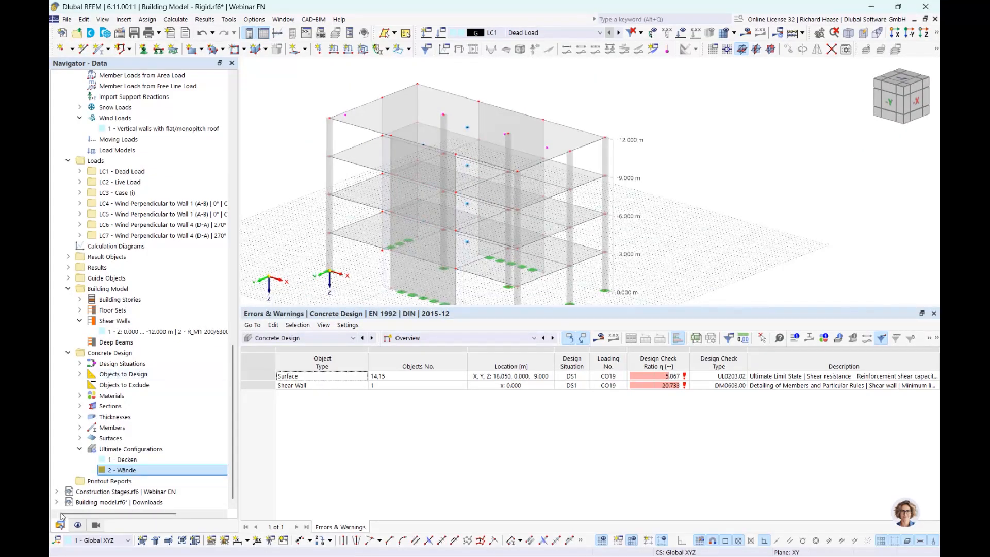
scroll(109, 144, "up", 20)
scroll(109, 145, "up", 5)
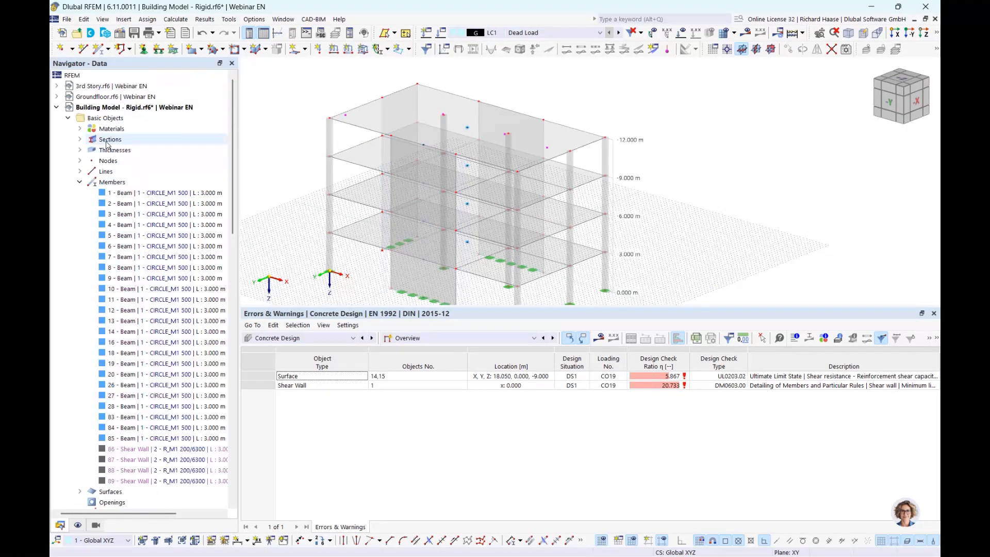
left_click(57, 108)
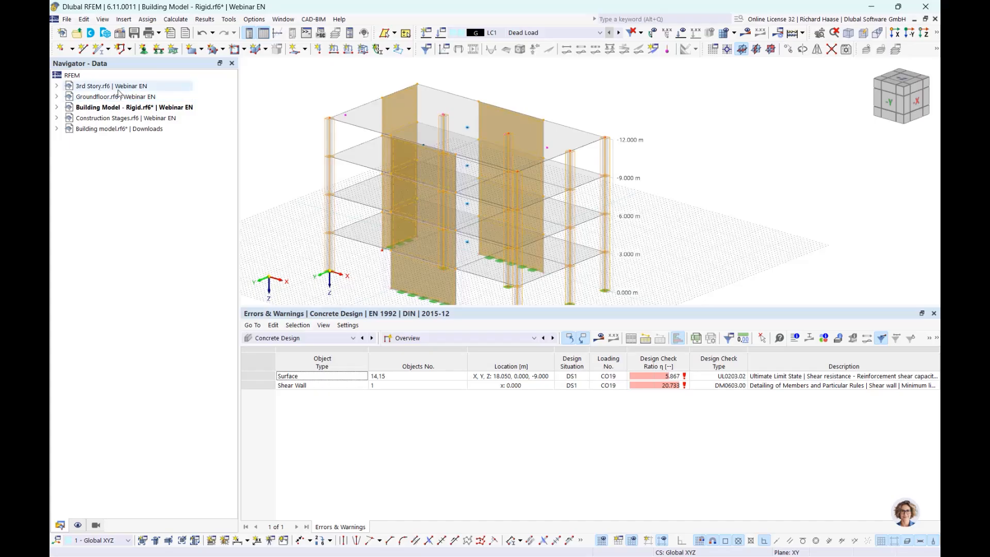
left_click(460, 104)
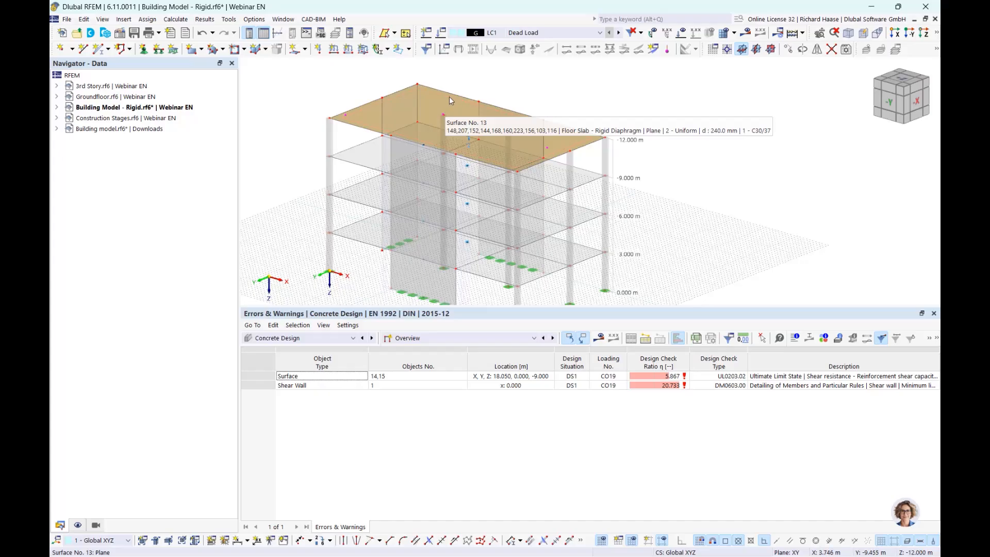
left_click(93, 85)
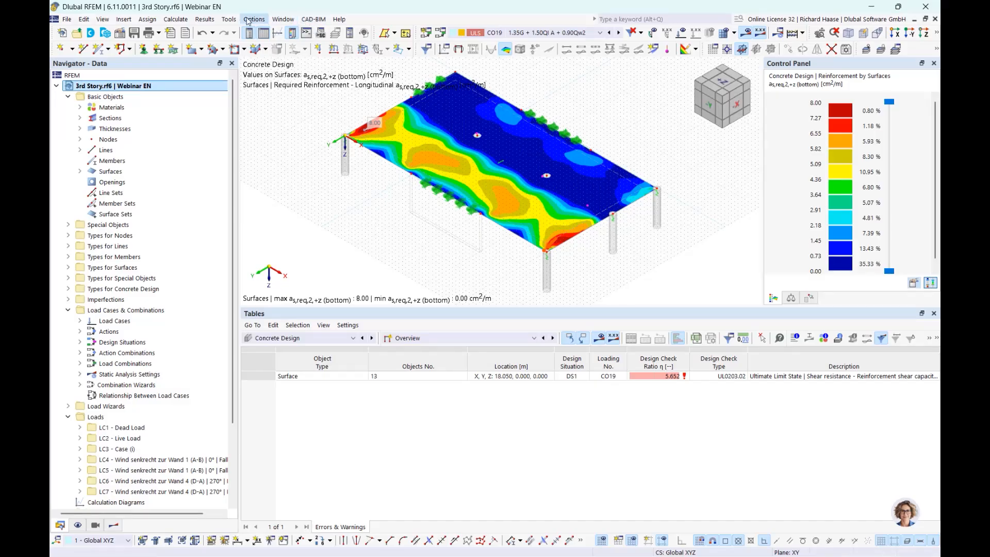
Minimize the Groundfloor, Building model and Construction Stages windows and tile 3rd Story and Building Model - Rigid vertically
left_click(290, 21)
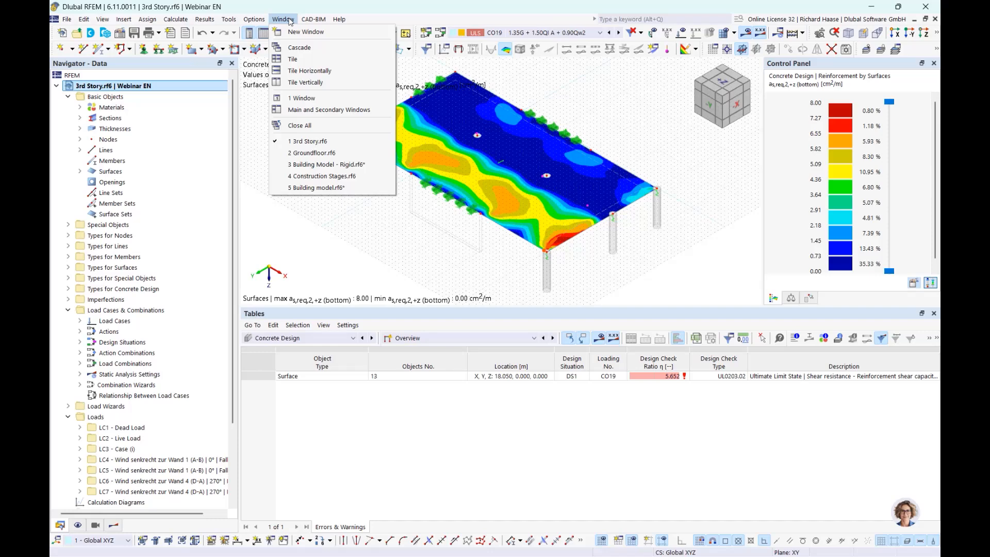
left_click(303, 83)
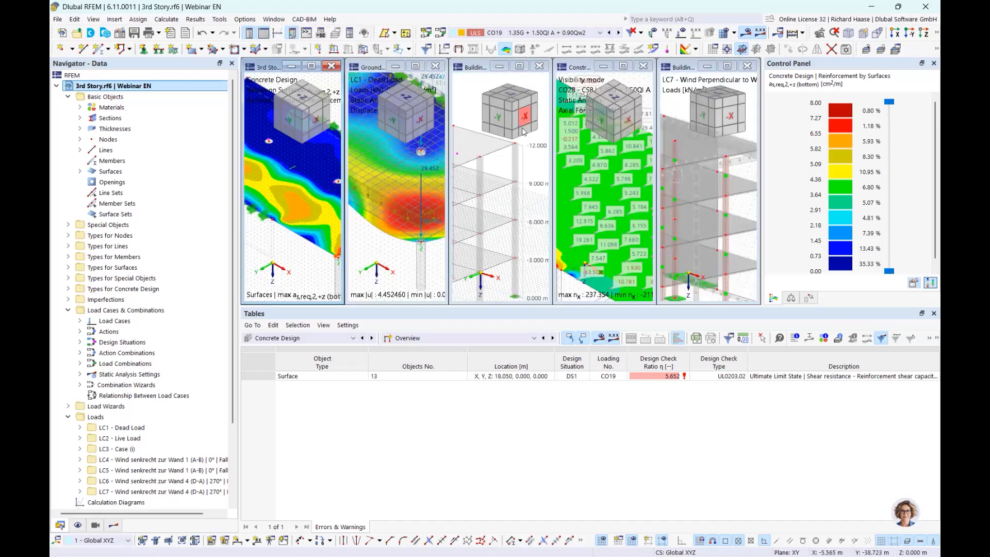
left_click(380, 67)
left_click(395, 66)
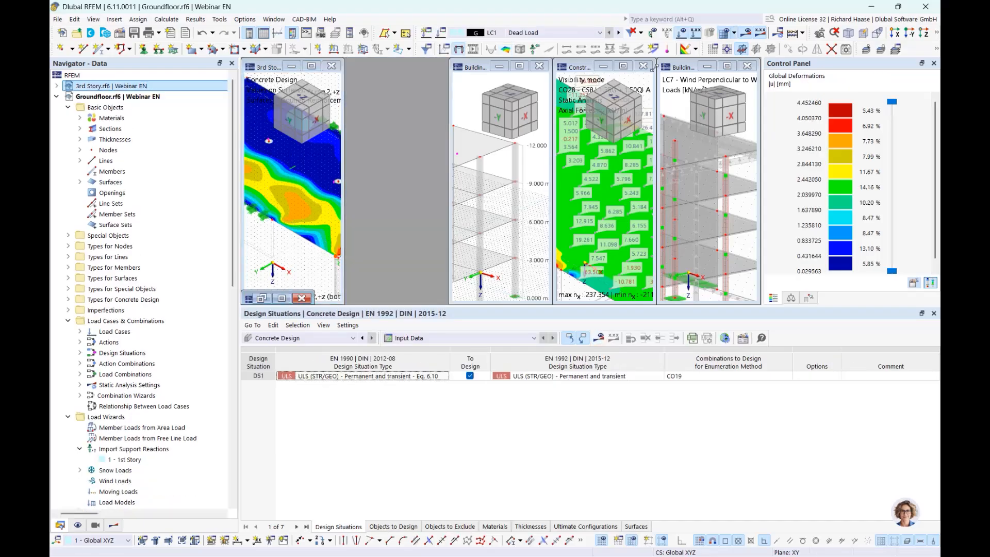
left_click(679, 71)
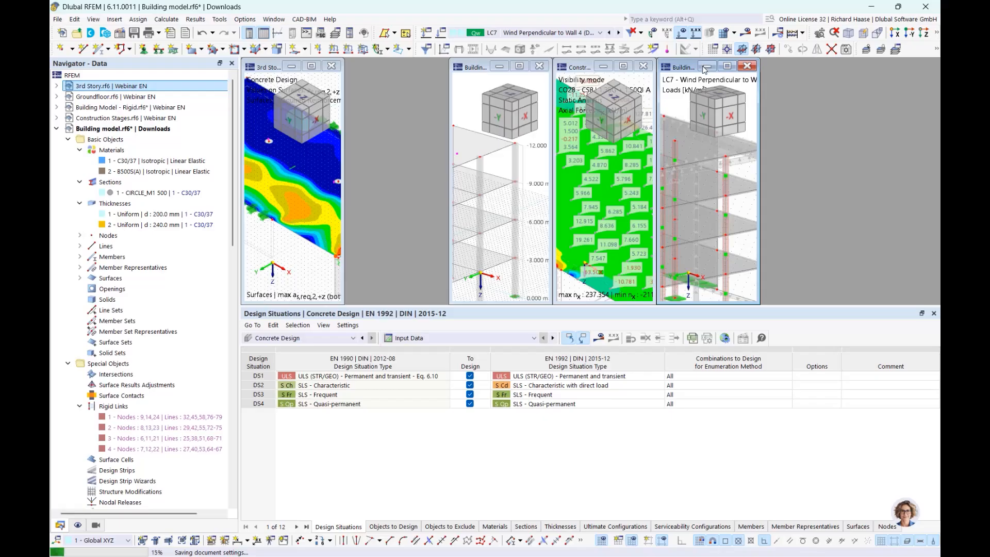
left_click(707, 67)
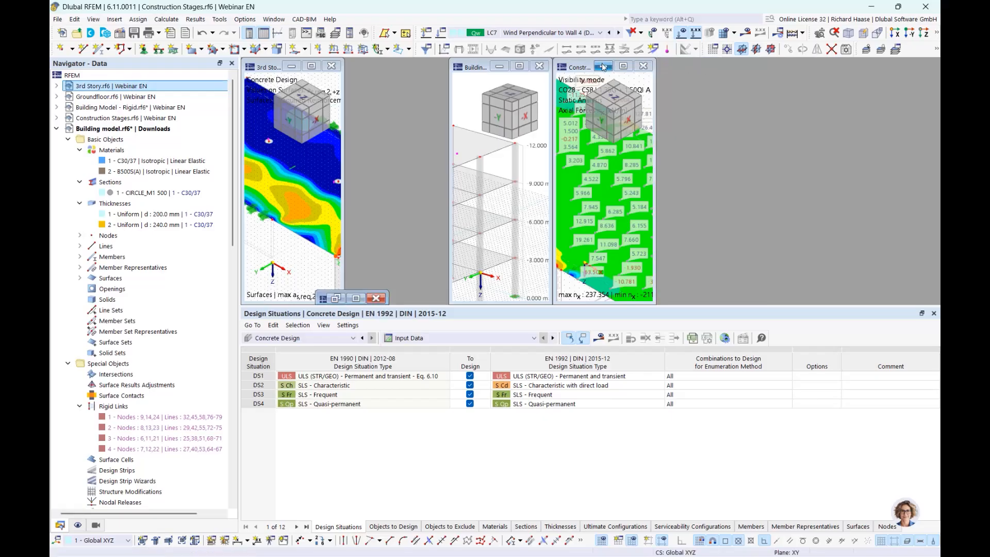
left_click(604, 68)
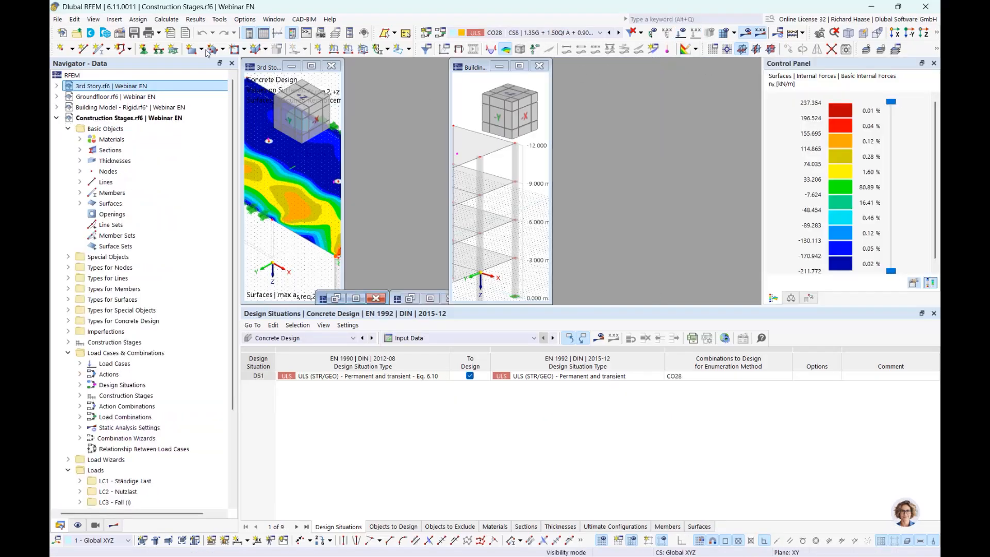
left_click(274, 19)
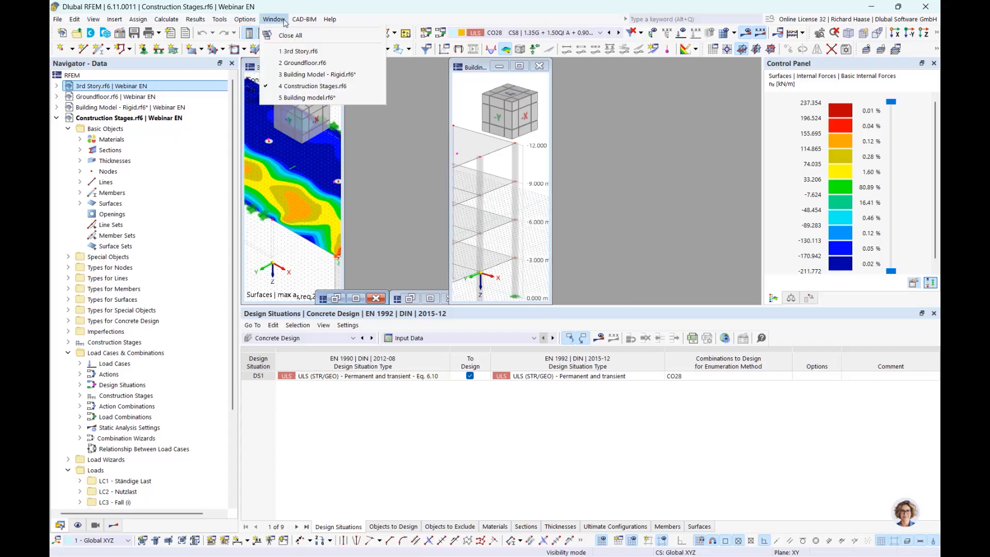
left_click(291, 84)
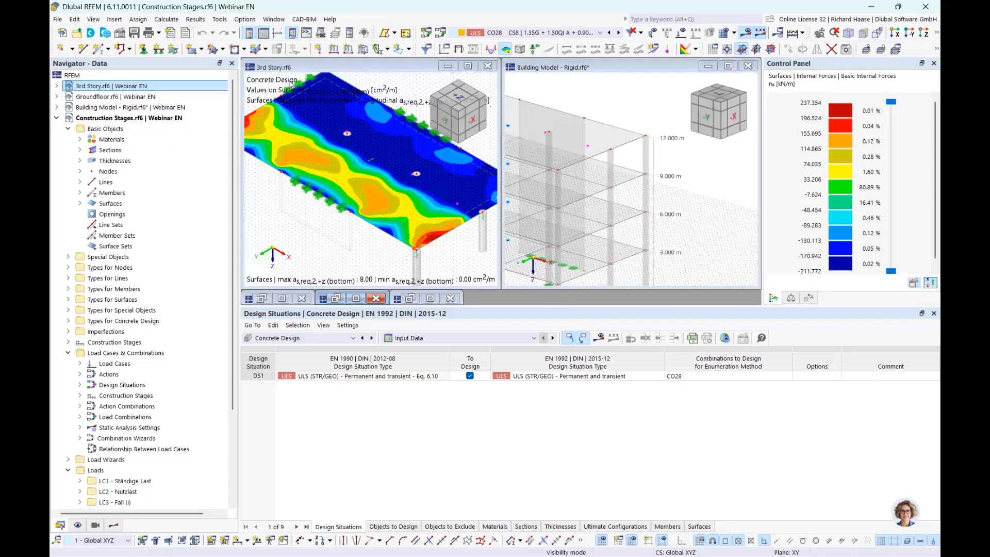
Isolate the top floor slab in Building Model - Rigid and show it in the same isometric view as the 3rd Story model
left_click(459, 115)
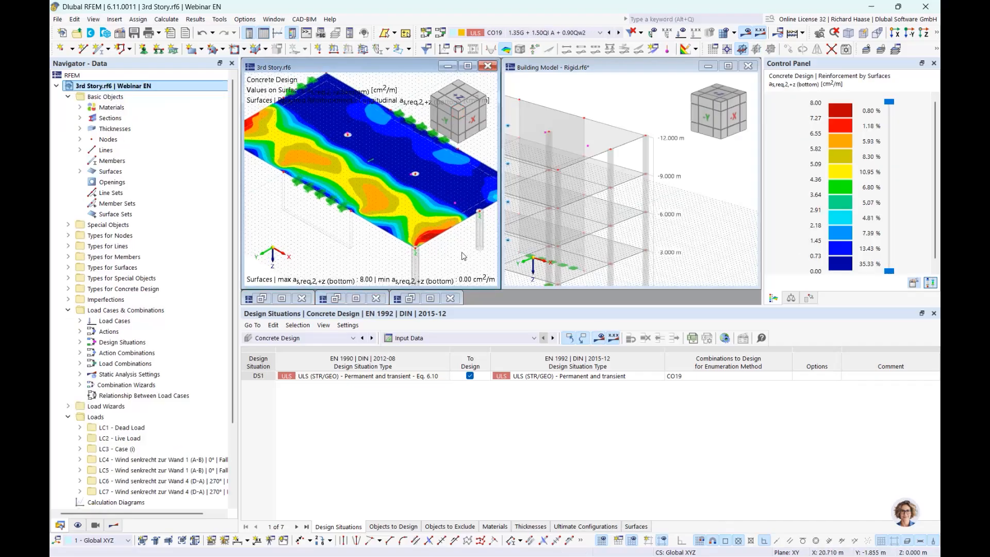
left_click(710, 203)
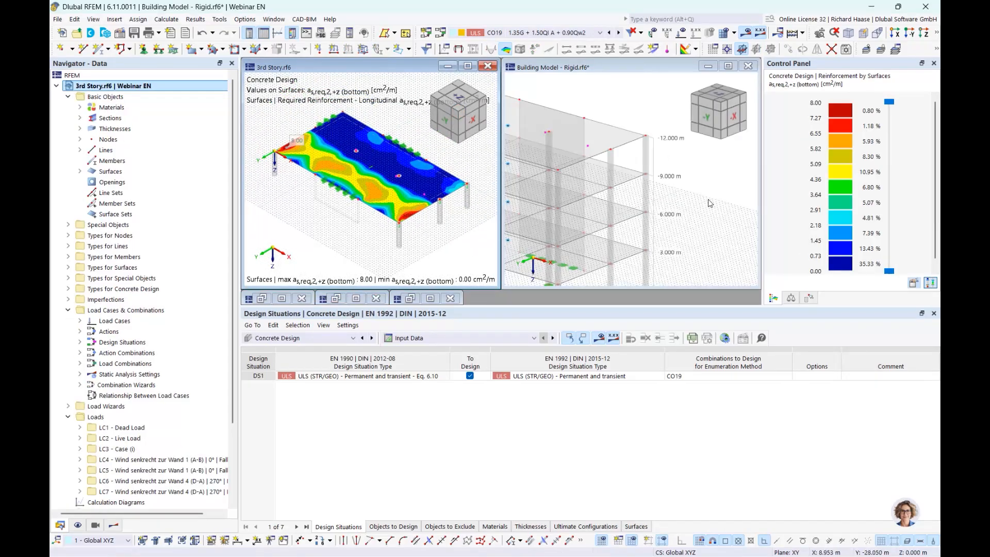
left_click(599, 129)
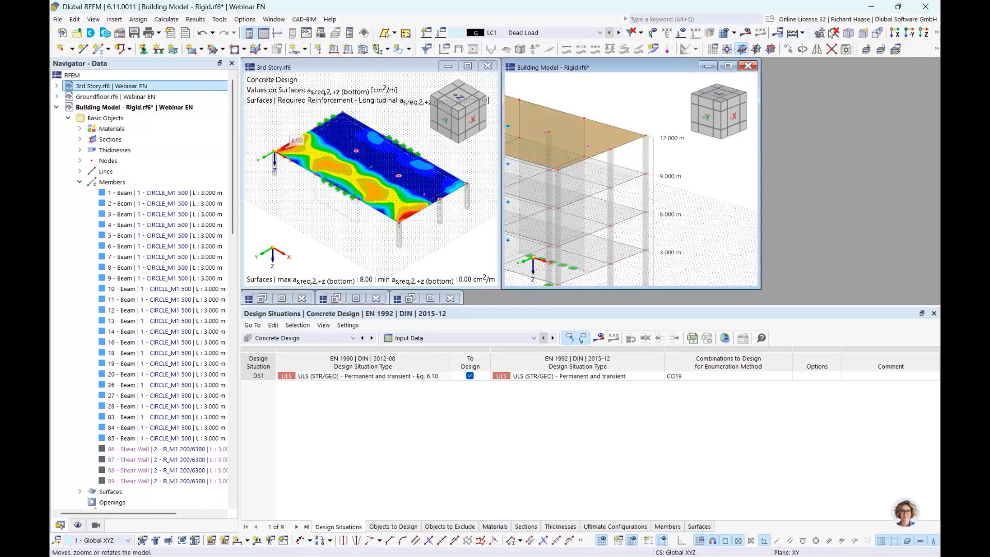
left_click(936, 32)
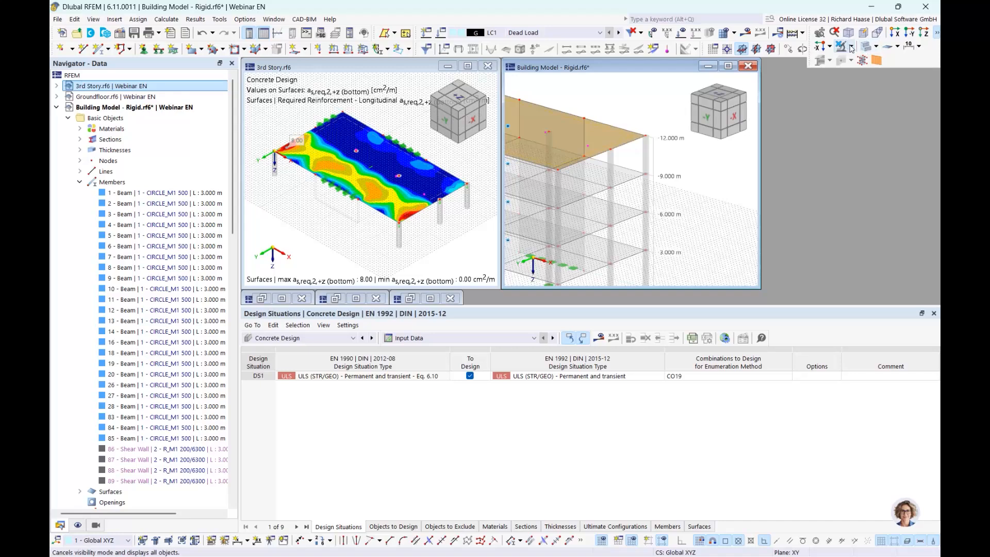
left_click(850, 46)
left_click(845, 62)
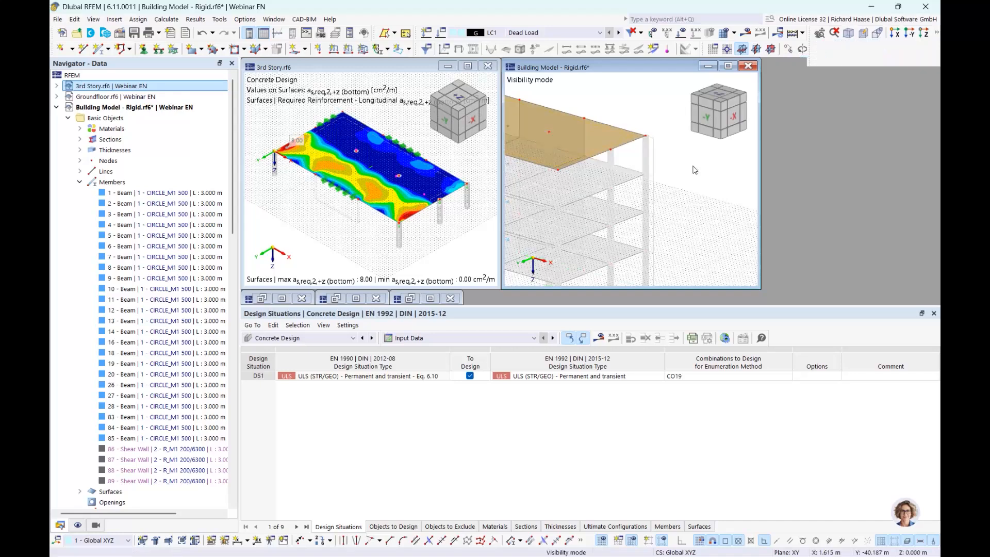
left_click(721, 105)
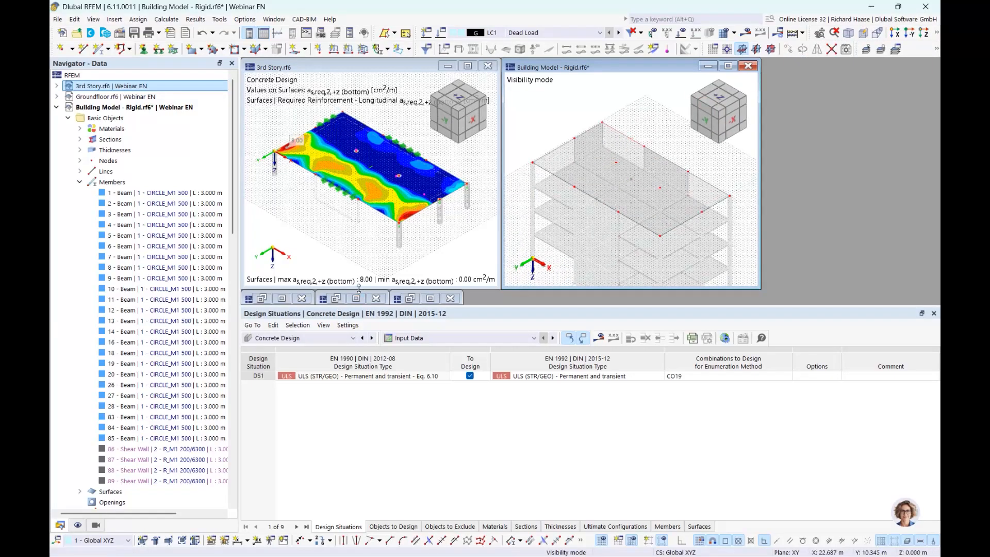
Show the concrete design's required longitudinal reinforcement as,req,2,+z (bottom) on the isolated slab for comparison with the 3rd Story model
left_click(296, 343)
left_click(296, 343)
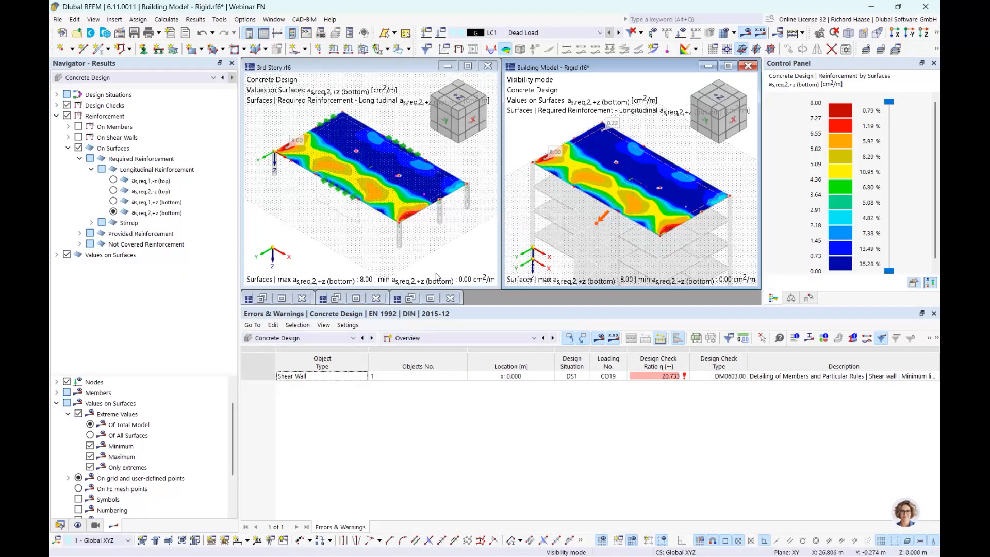
left_click(419, 259)
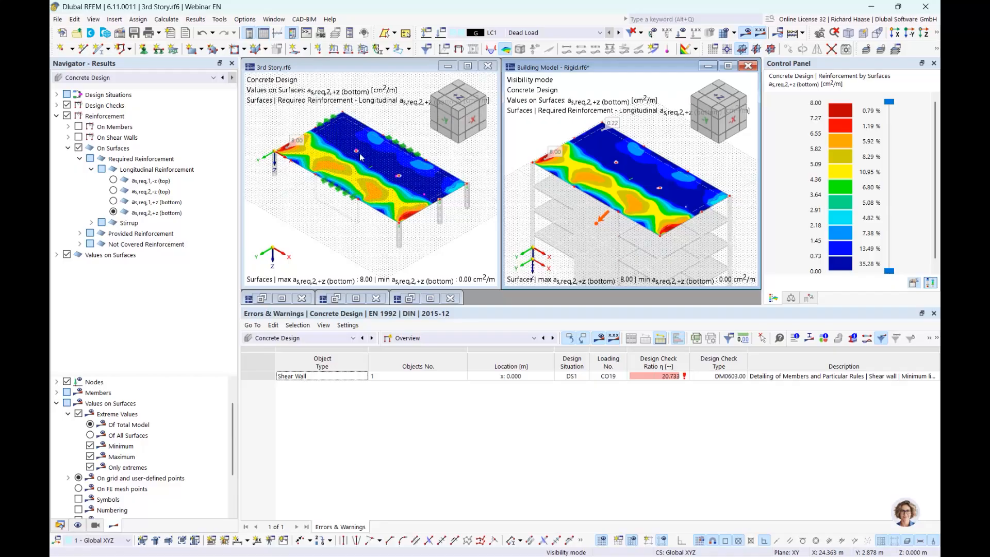
Check the model type in the base data of the 3rd Story model and close it without changes
left_click(64, 526)
right_click(132, 91)
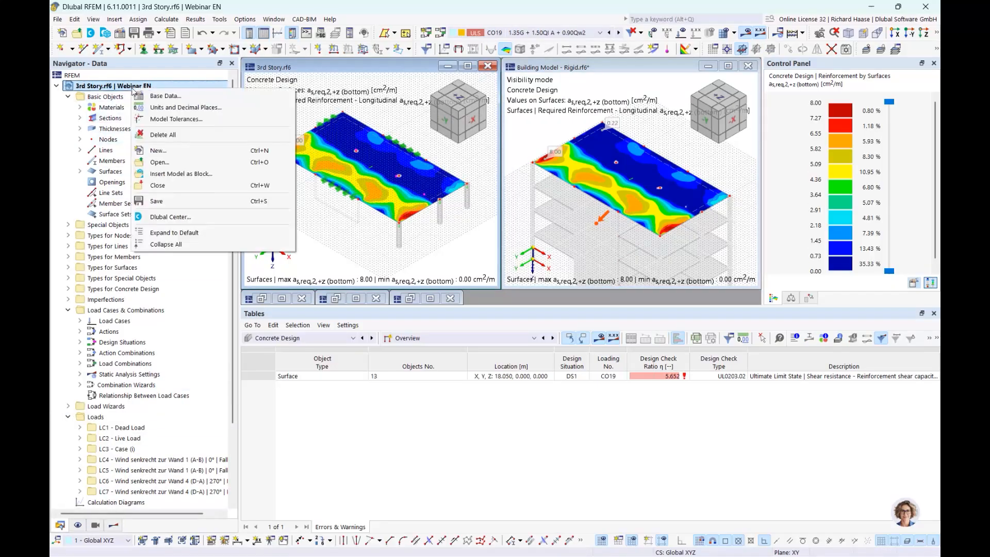
left_click(68, 87)
right_click(90, 89)
left_click(111, 93)
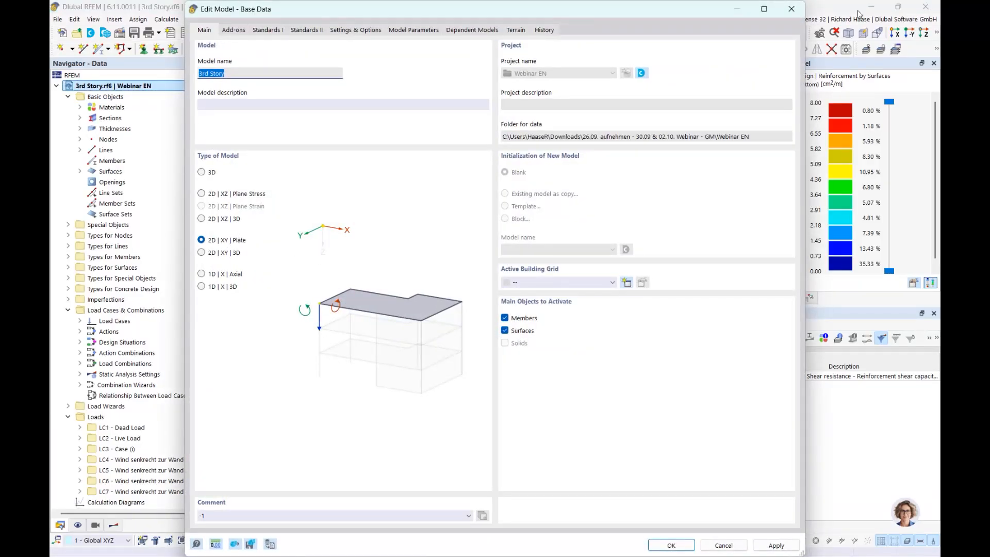
left_click(791, 9)
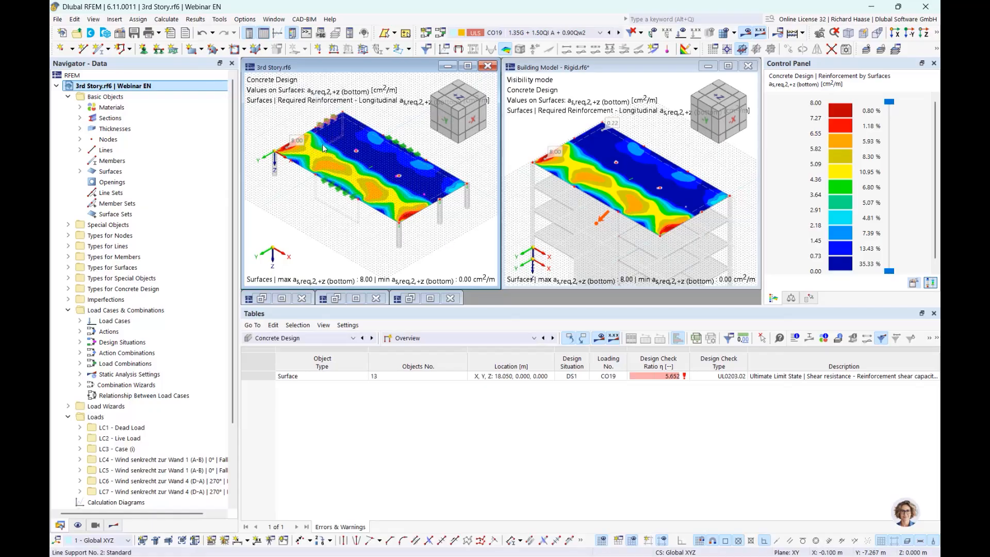
Show the required longitudinal reinforcement as,req,1,-z (top) on the slab in both the 3rd Story and Building Model - Rigid models
left_click(114, 525)
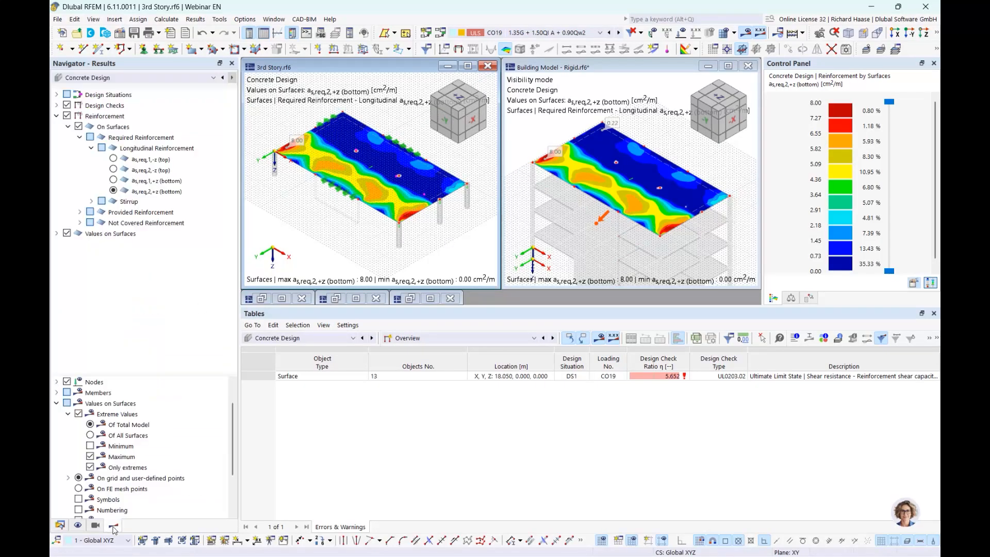
left_click(141, 138)
left_click(114, 159)
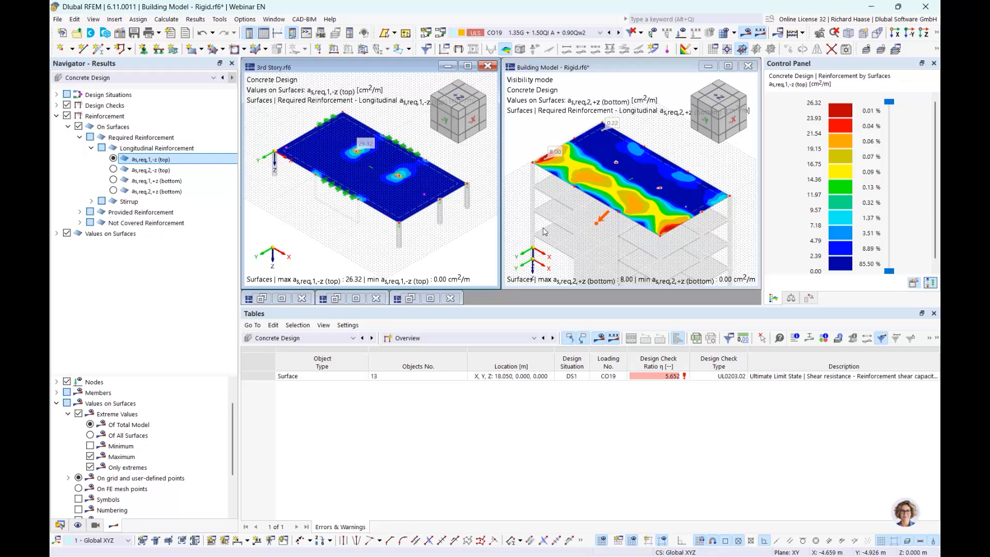
left_click(633, 158)
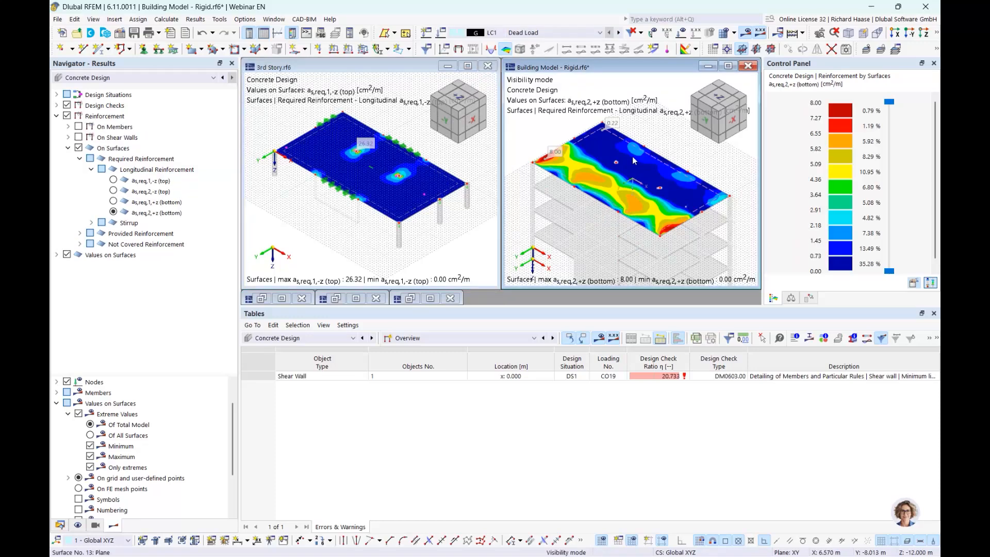
left_click(113, 181)
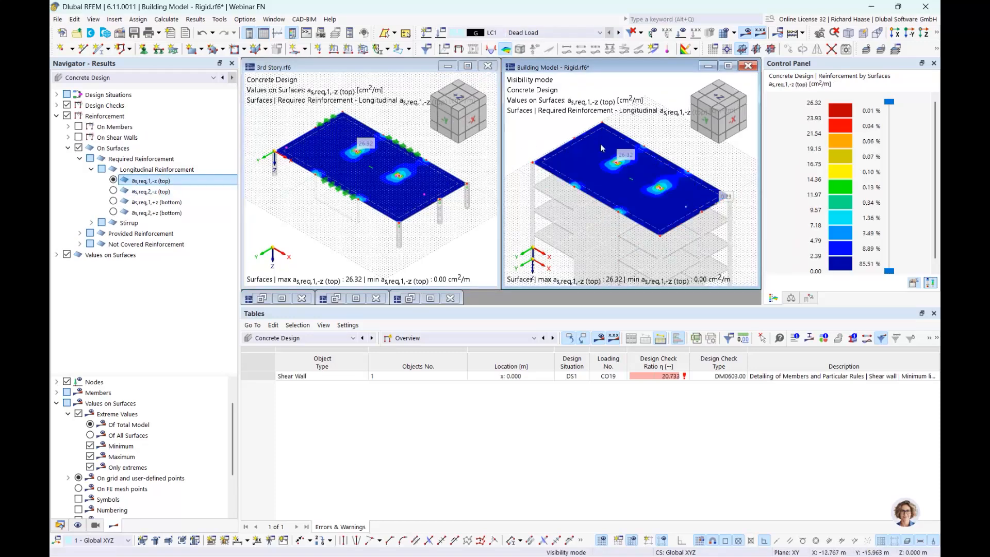
Switch both models to the required longitudinal reinforcement as,req,2,-z (top) for comparison
left_click(113, 191)
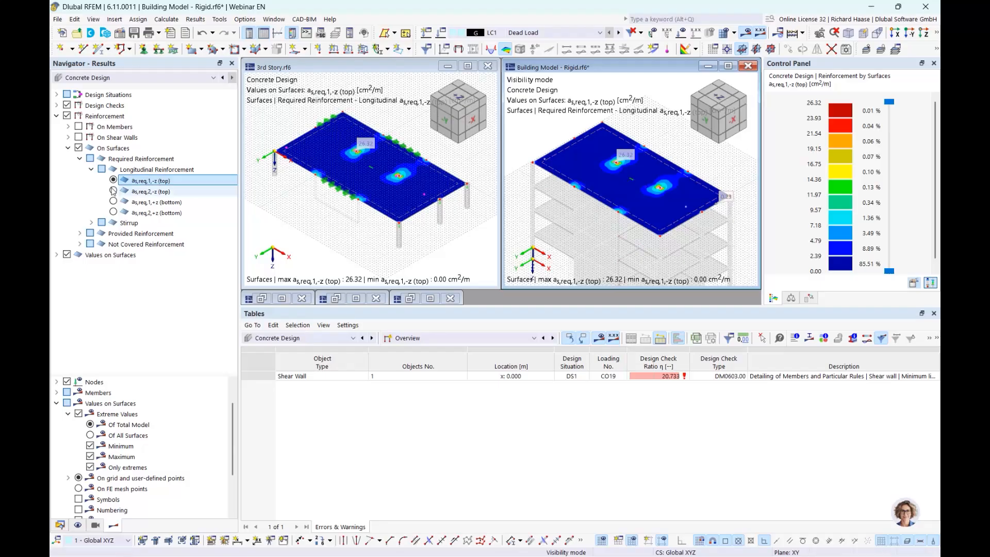
left_click(454, 231)
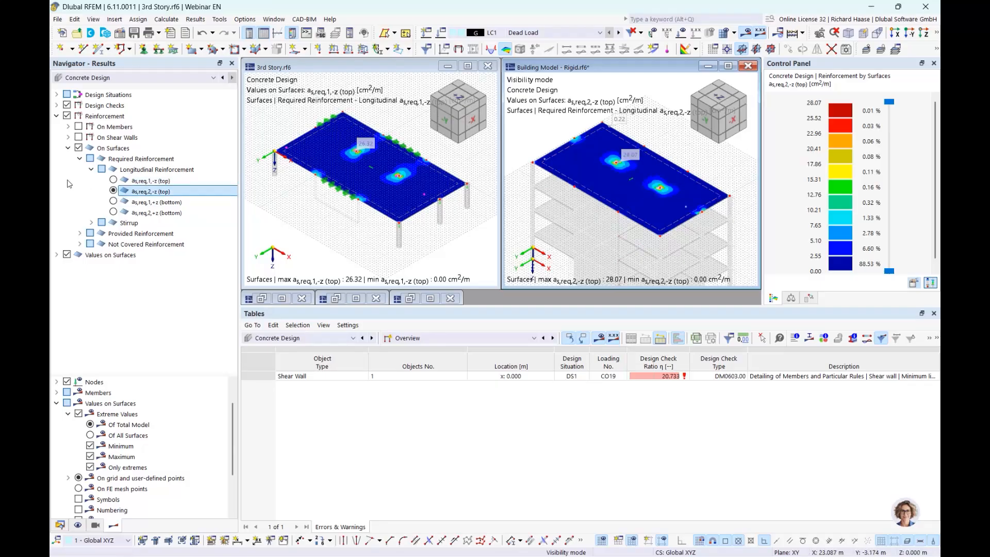
left_click(113, 191)
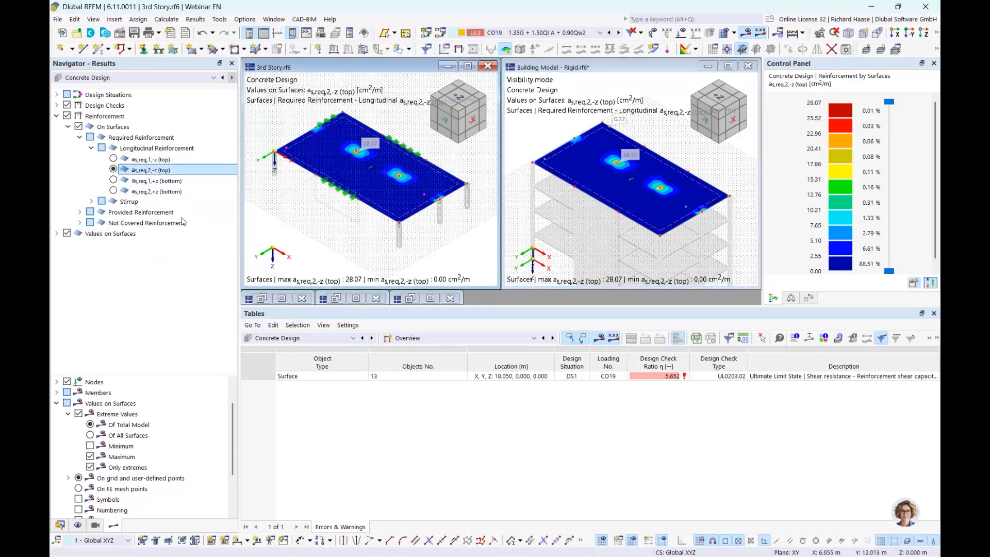
Compare as,req,1,+z (bottom) in both models, and return both to the required reinforcement as,req,2,+z (bottom)
left_click(113, 180)
left_click(550, 243)
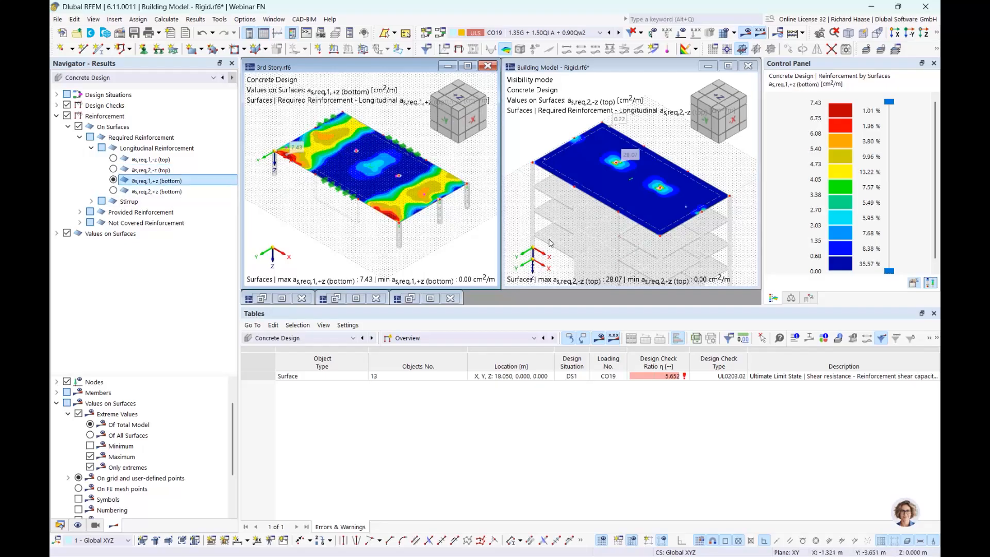
left_click(113, 180)
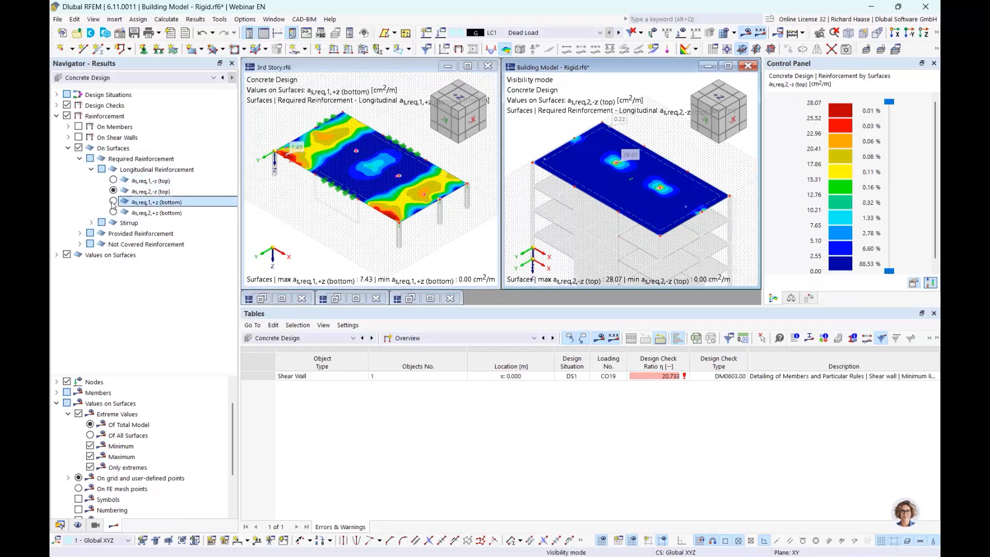
left_click(114, 212)
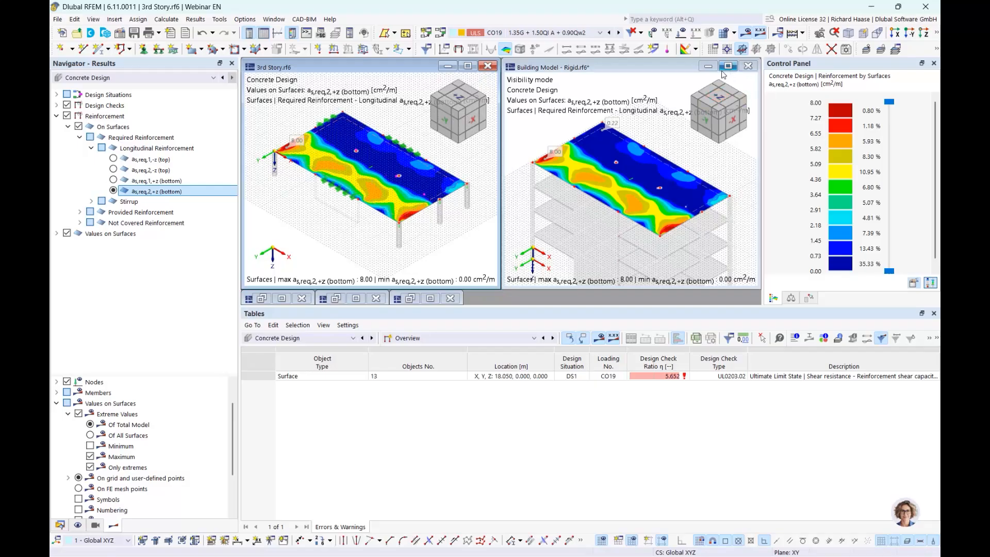
Restore and maximize the Groundfloor model and show its Static Analysis summary table for LC1
left_click(262, 299)
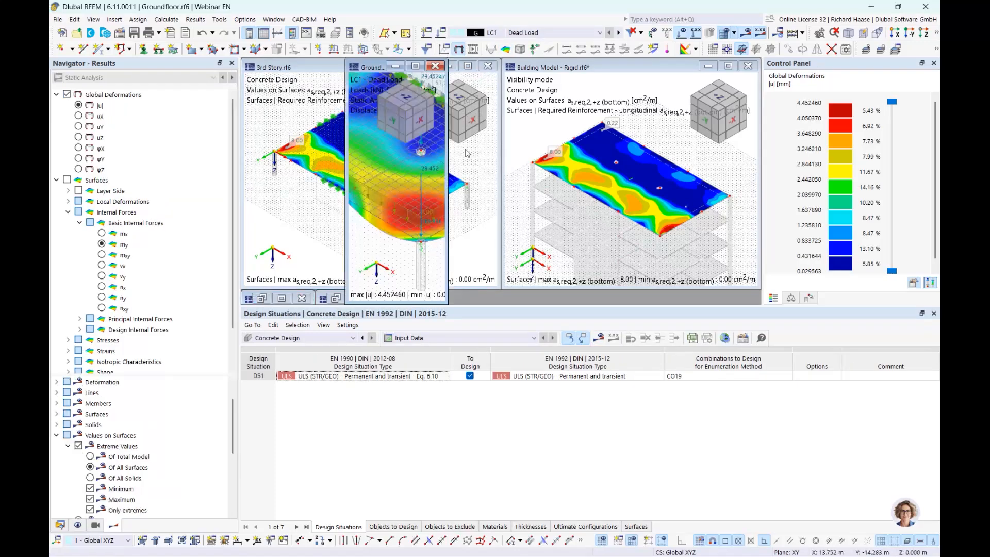
left_click(415, 66)
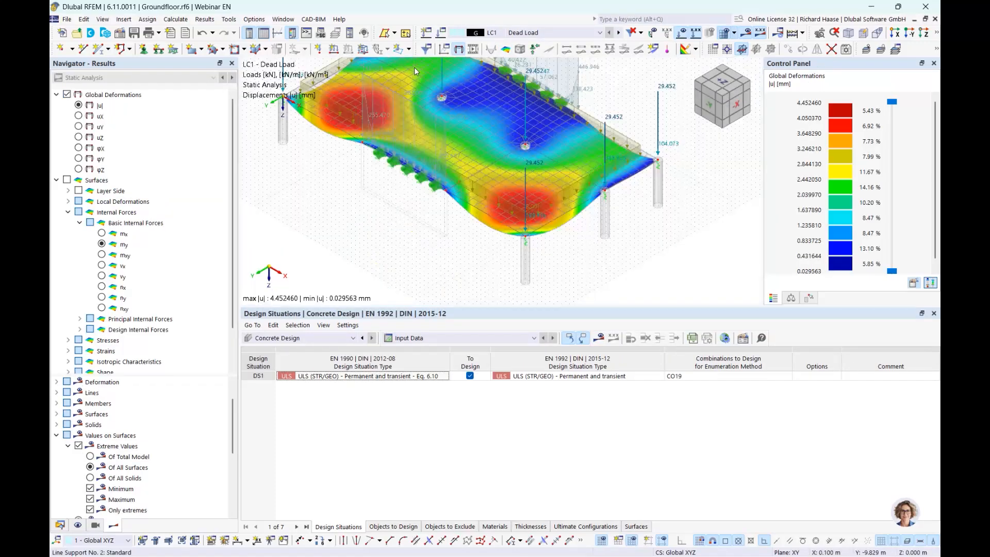
scroll(587, 175, "up", 2)
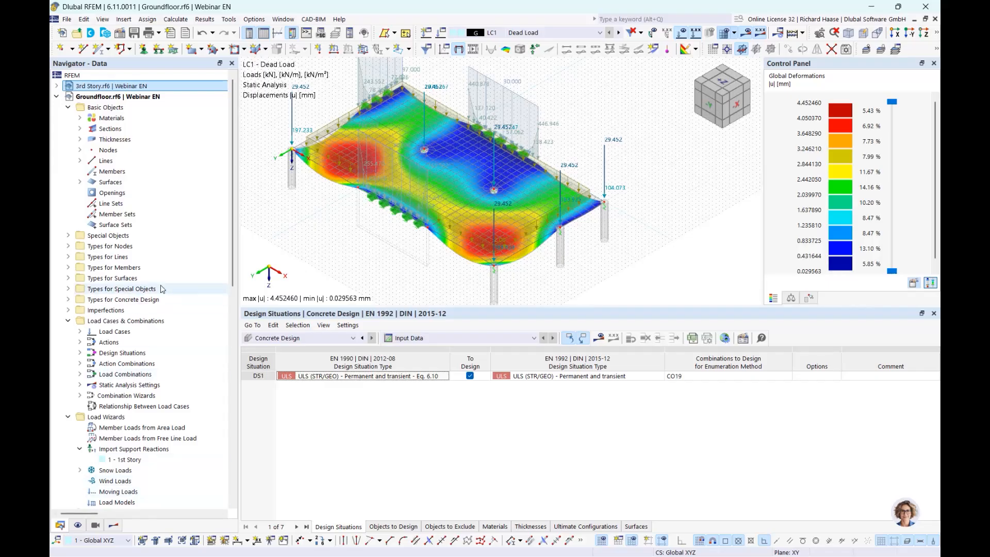
scroll(170, 288, "down", 2)
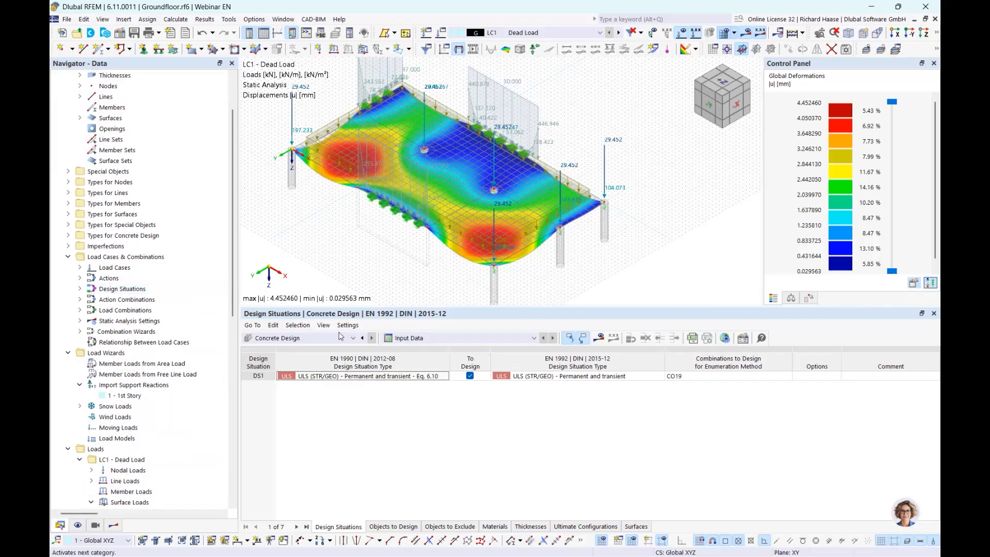
left_click(304, 337)
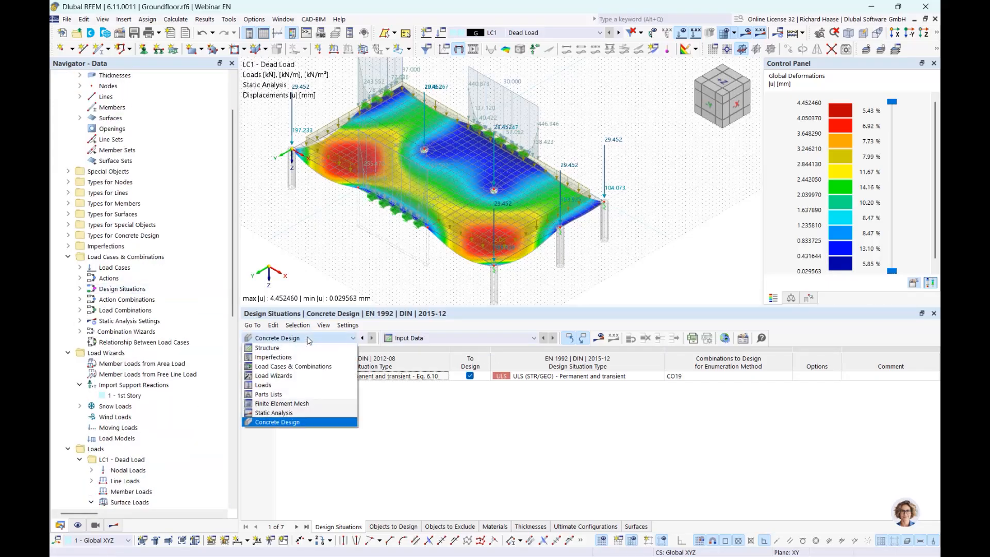
left_click(279, 413)
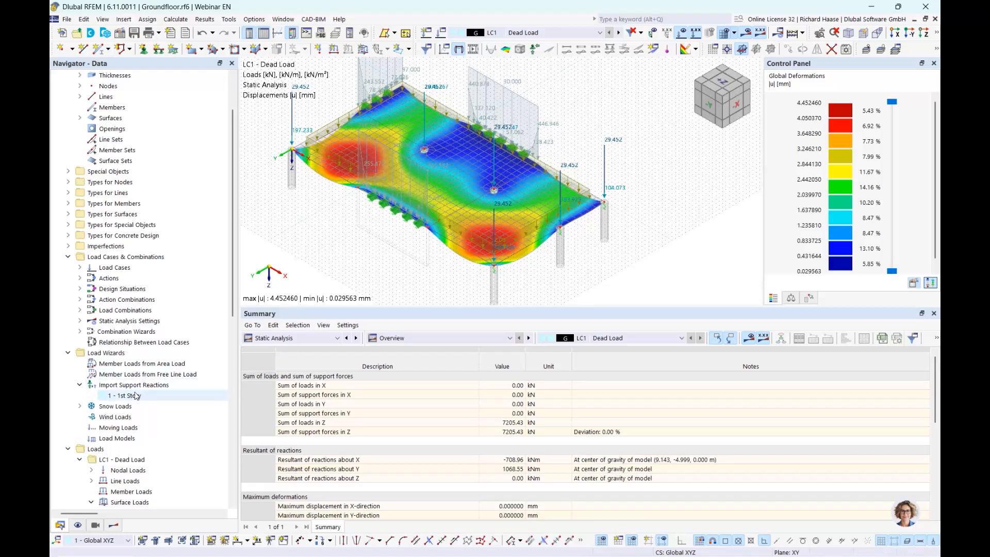
Open the 1st Story load wizard for importing support reactions and review the available connected models, keeping 1st Story
scroll(142, 196, "up", 2)
scroll(150, 206, "down", 3)
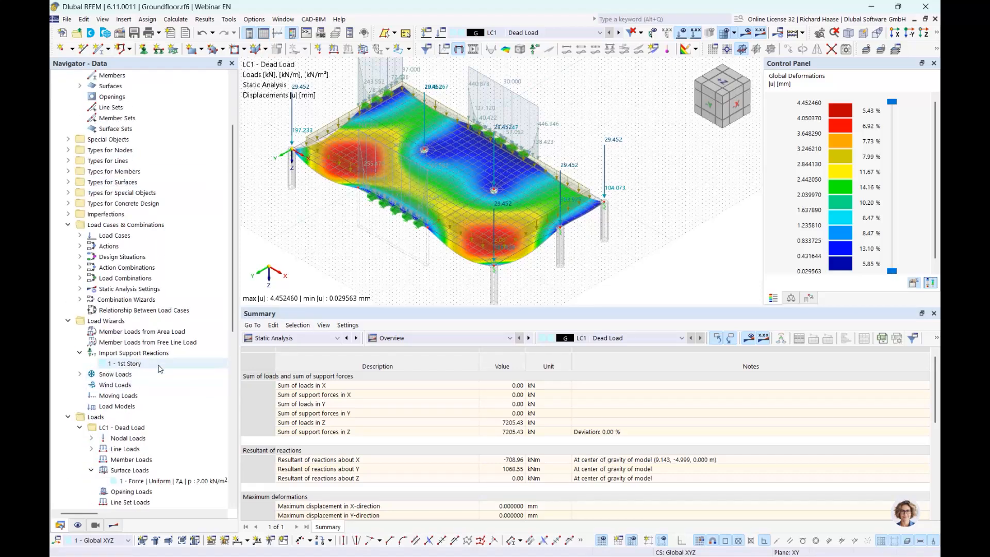
left_click(126, 364)
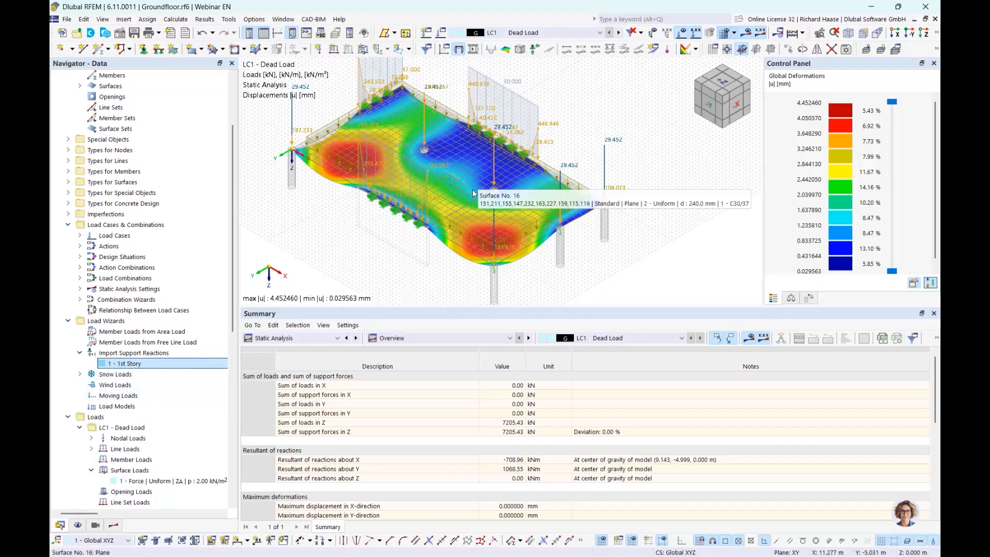
double_click(137, 366)
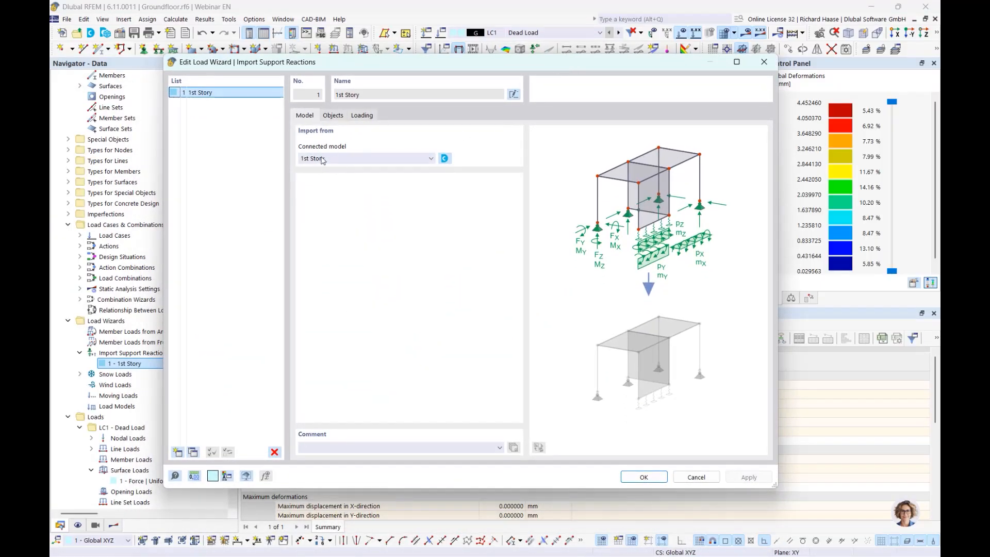
left_click(445, 158)
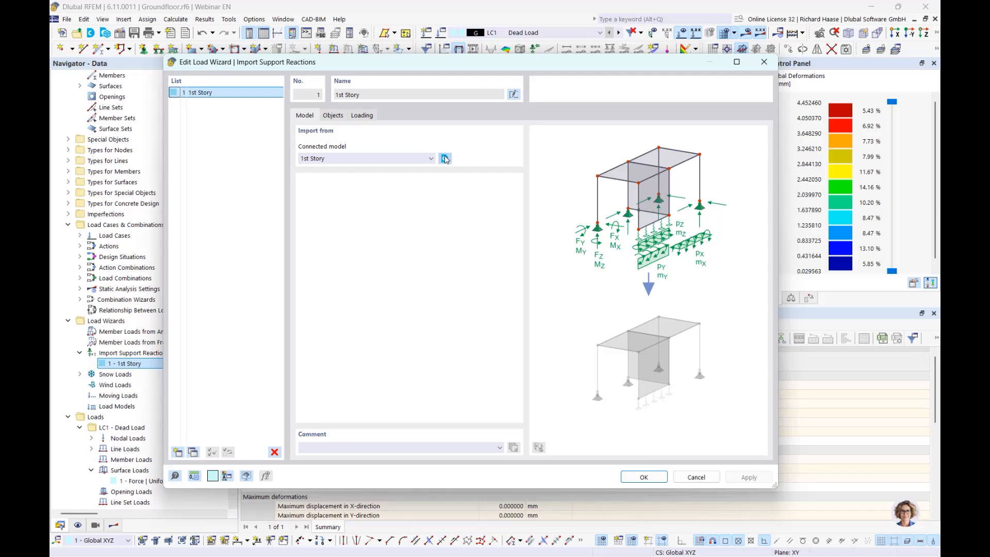
left_click(397, 158)
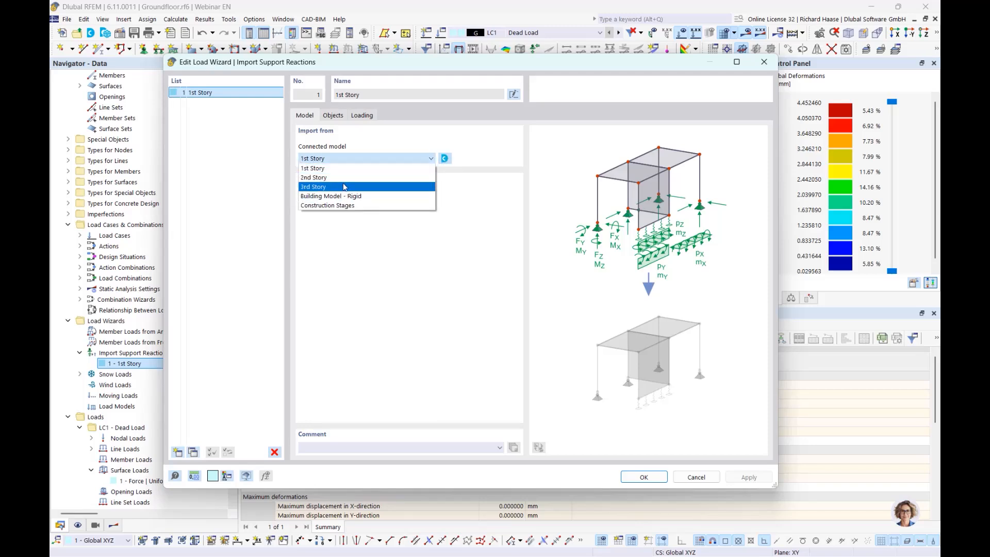
left_click(398, 145)
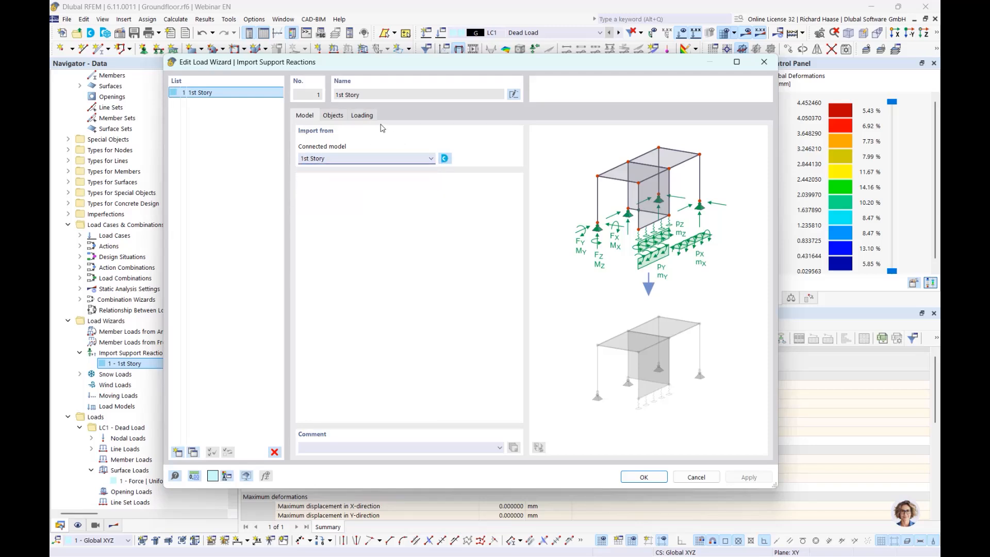
Try the Manually object connection type for the imported support reactions and set it back to Free loads
left_click(334, 117)
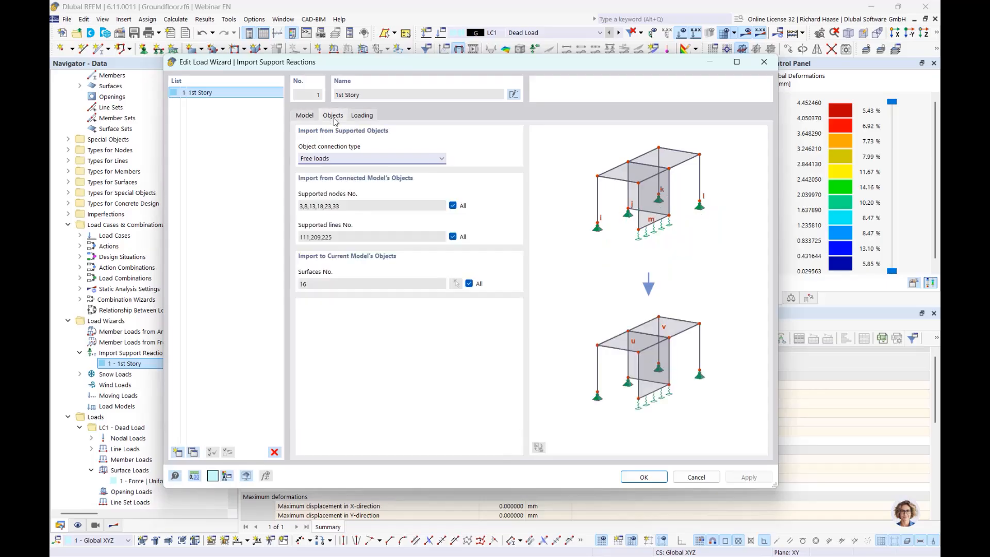
left_click(363, 159)
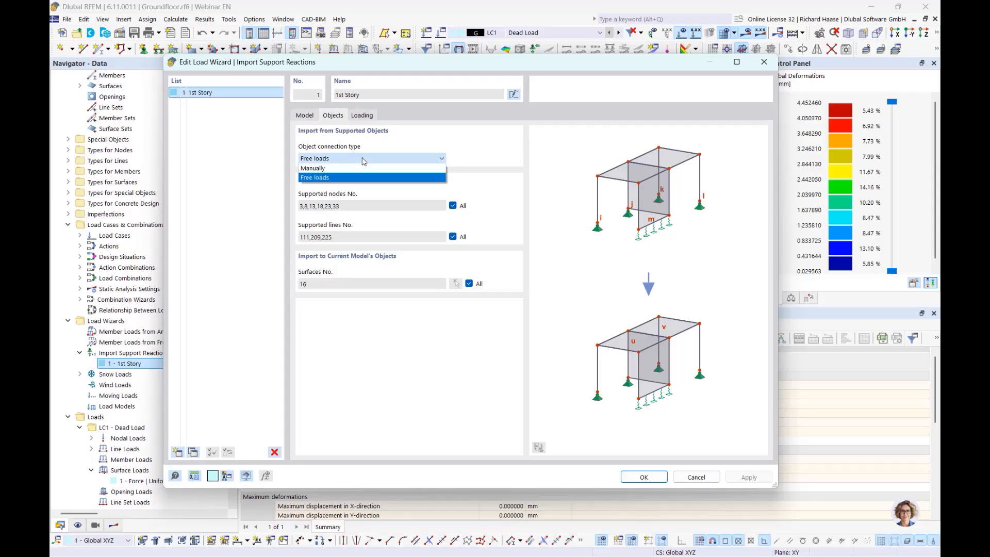
left_click(328, 169)
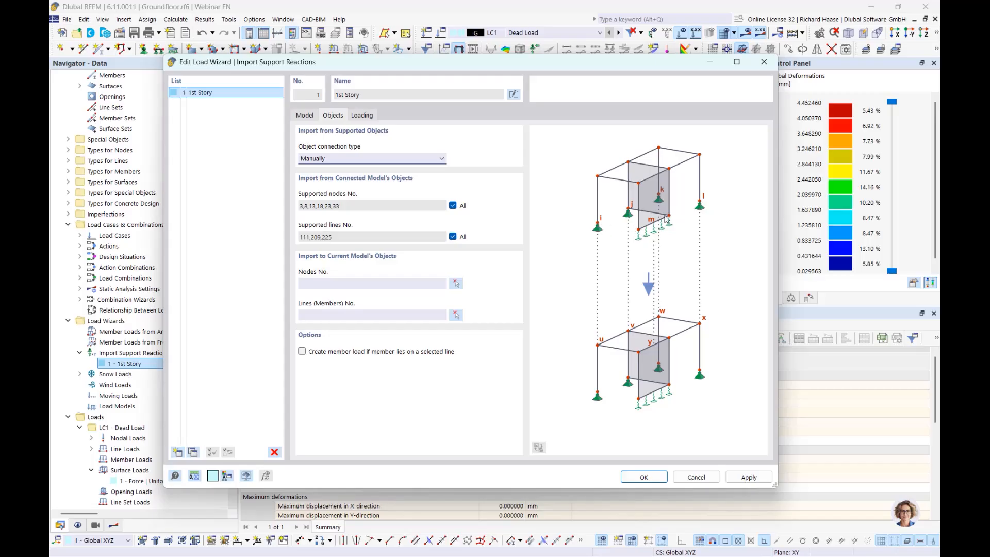
left_click(318, 283)
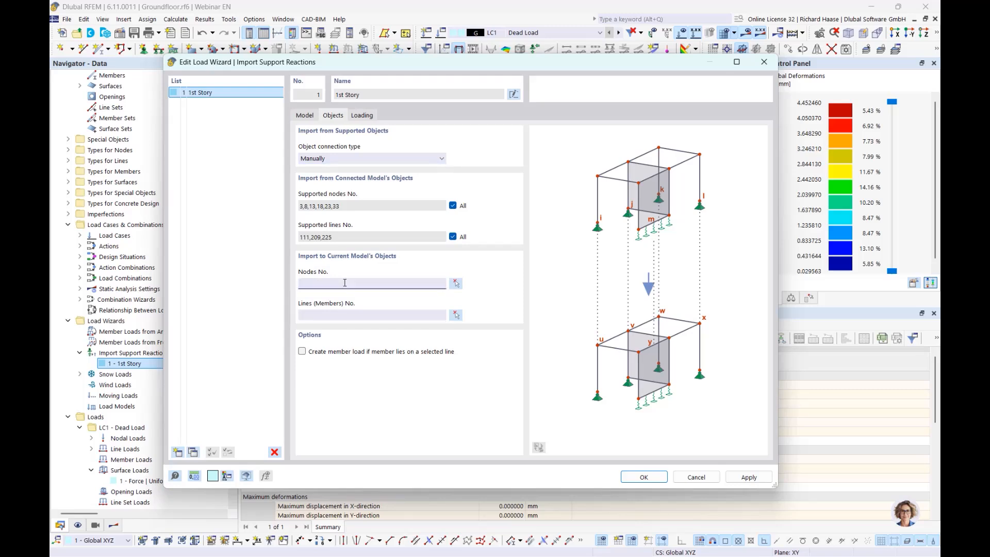
left_click(433, 161)
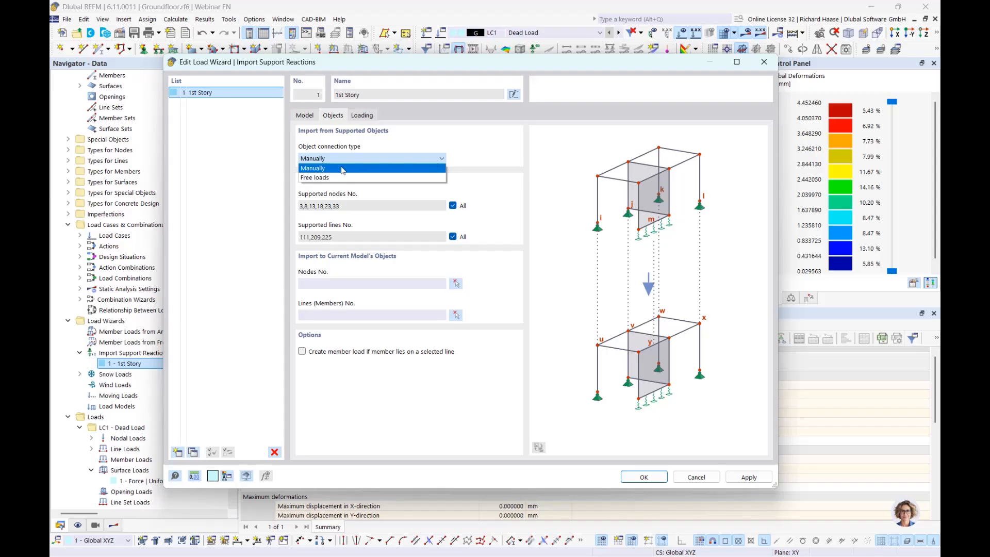
left_click(317, 178)
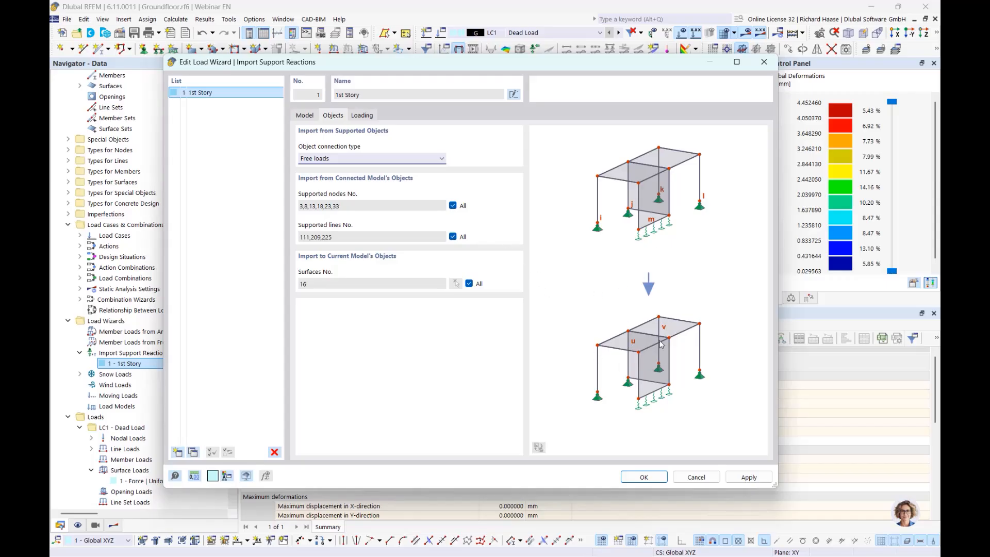
Set the loading connection type of the support reaction import to Manually
left_click(370, 117)
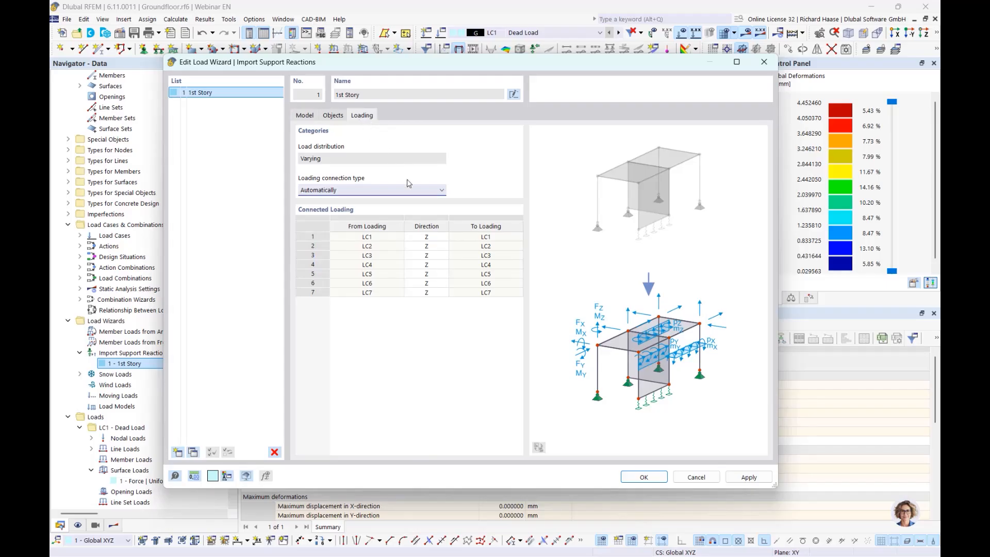
left_click(363, 195)
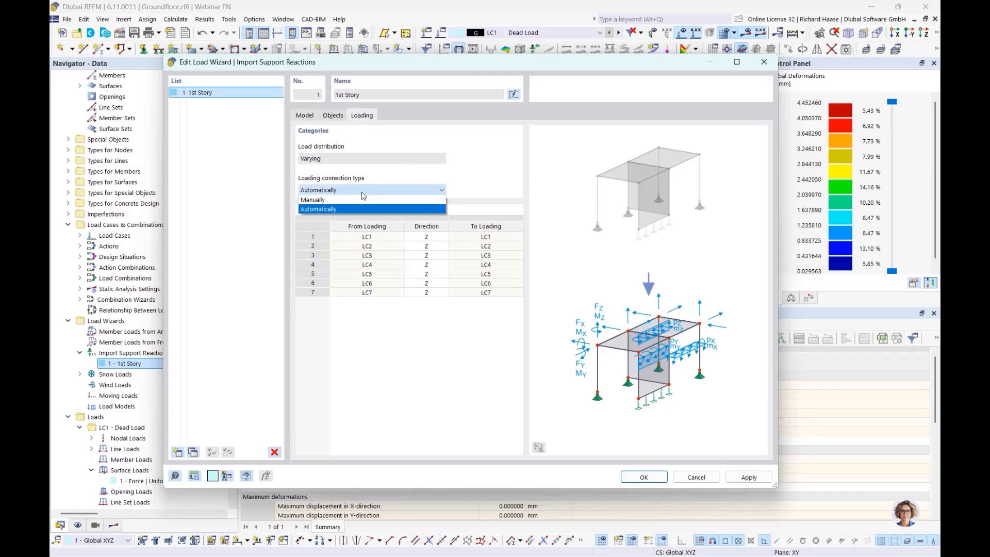
left_click(330, 201)
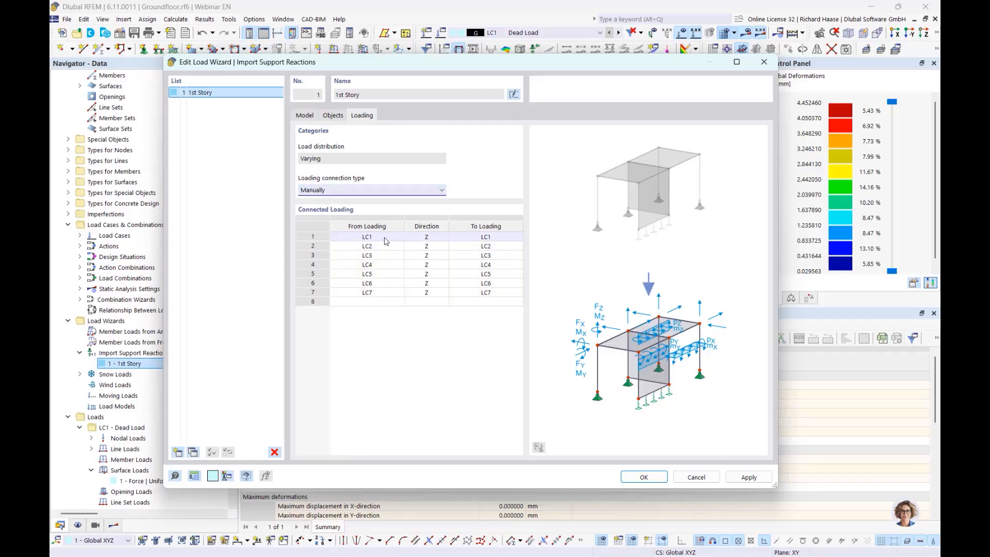
Review the source loadings available for the first connected loading row, keeping LC1
left_click(386, 241)
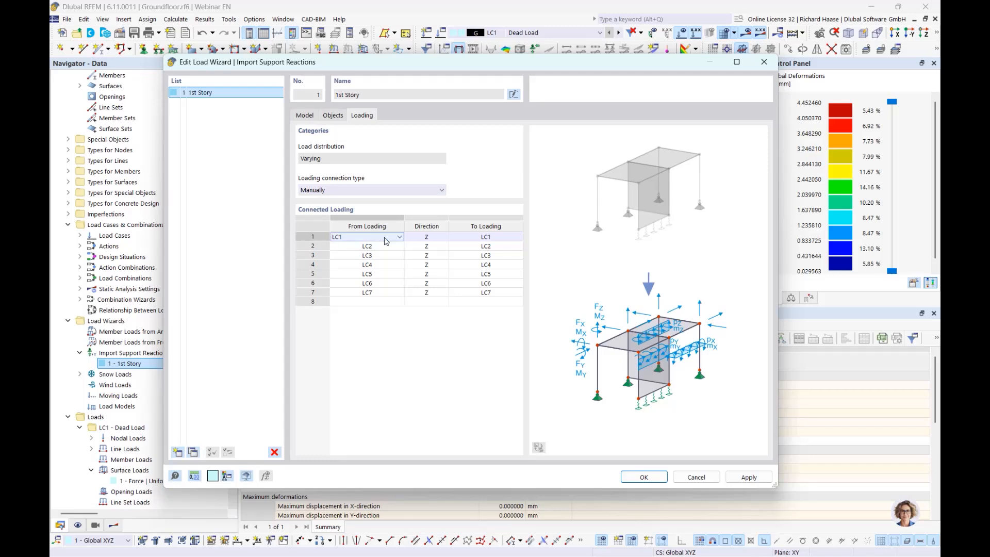
left_click(386, 241)
scroll(341, 311, "down", 4)
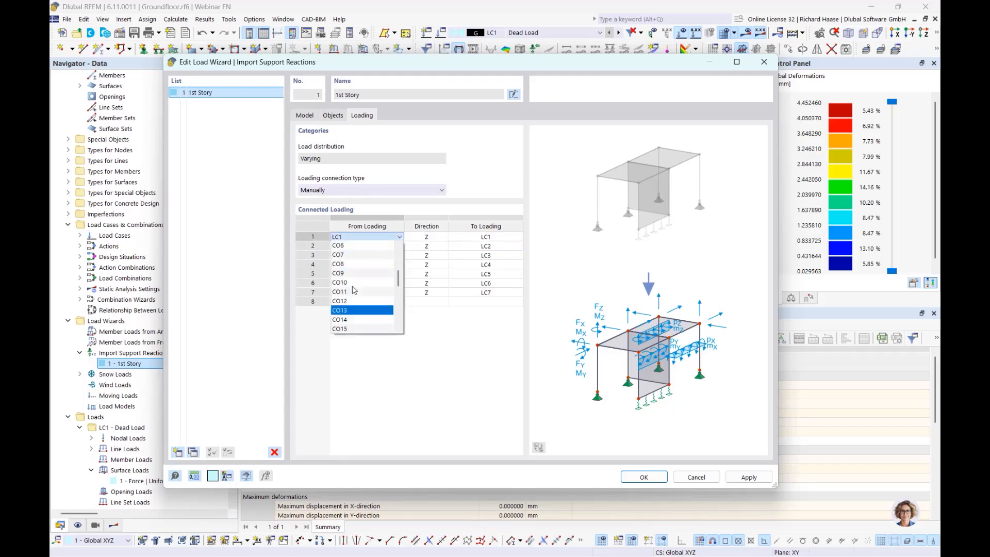
scroll(356, 311, "down", 2)
scroll(358, 324, "up", 7)
left_click(455, 354)
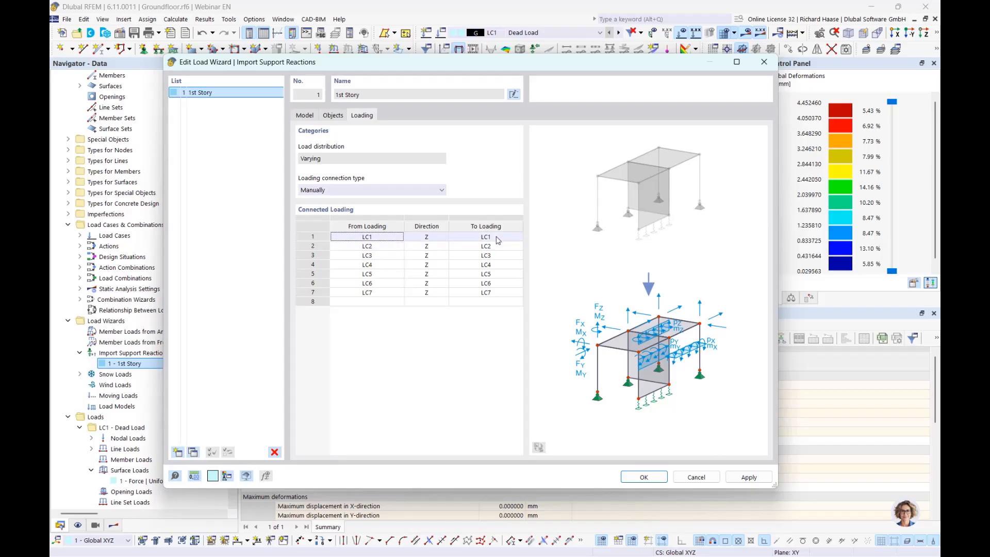
Review the direction options of the first connected loading row, keeping Z, and close the load wizard without saving
left_click(446, 240)
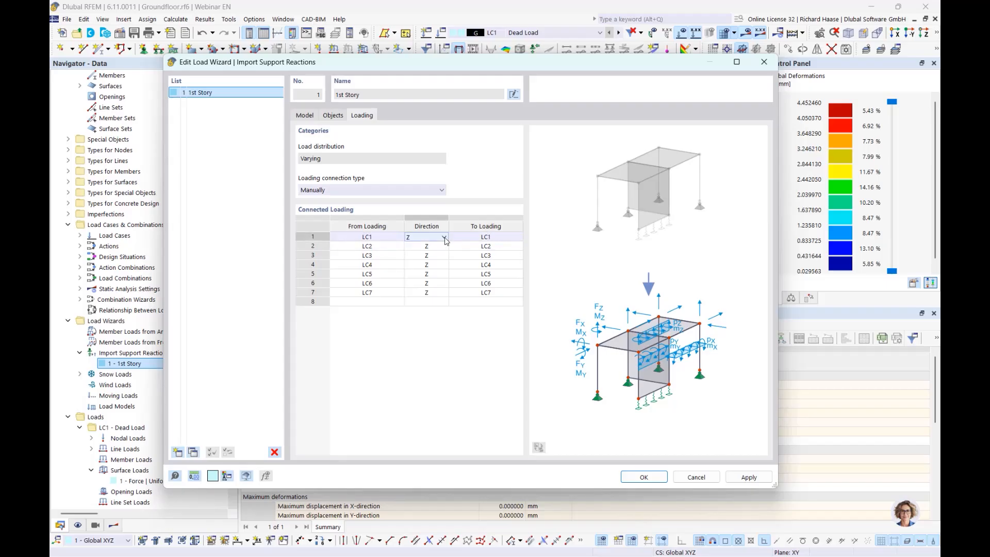
left_click(445, 240)
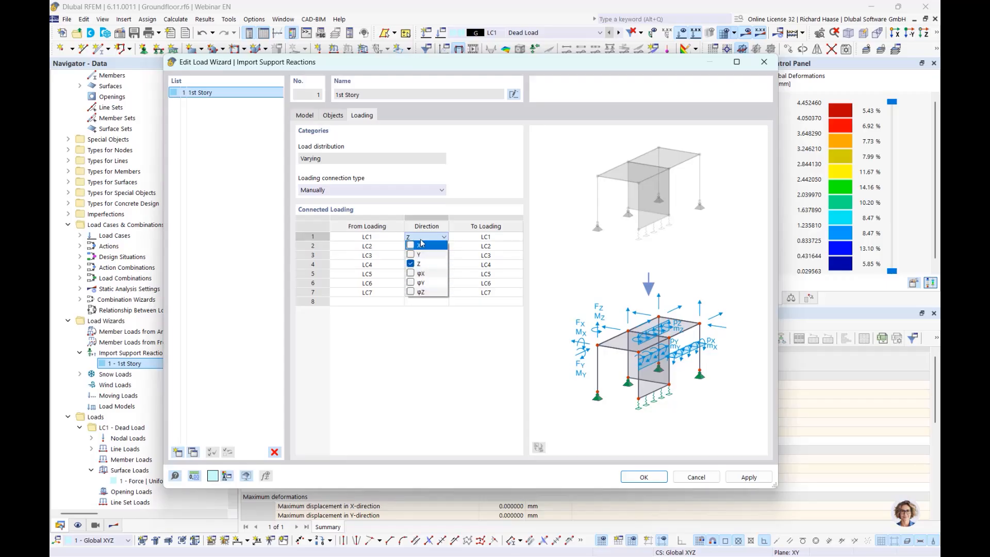
left_click(464, 207)
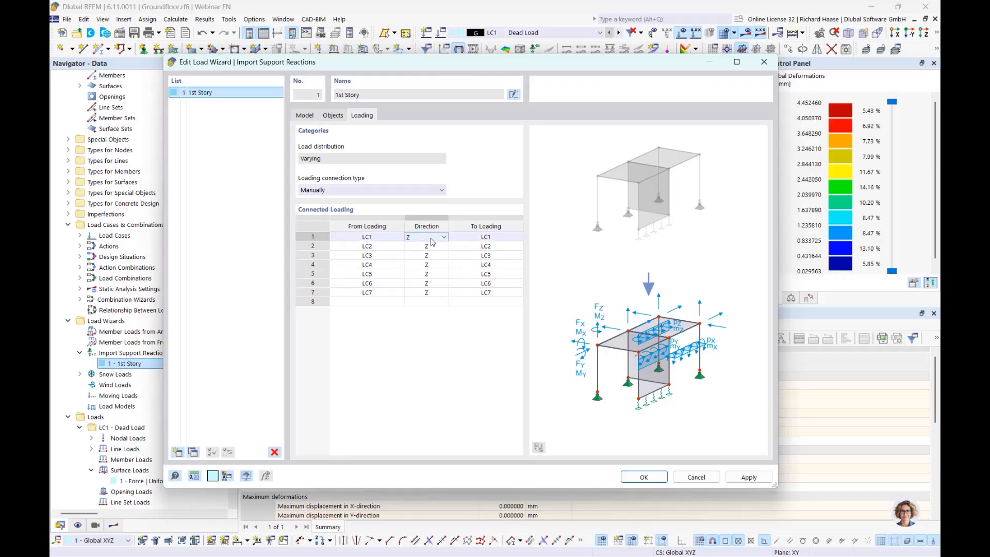
left_click(764, 62)
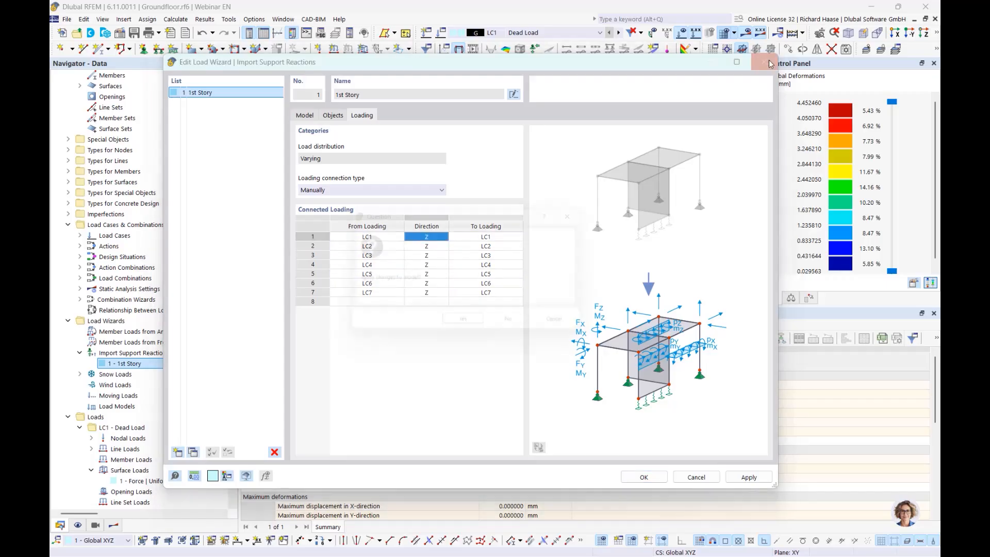
left_click(517, 328)
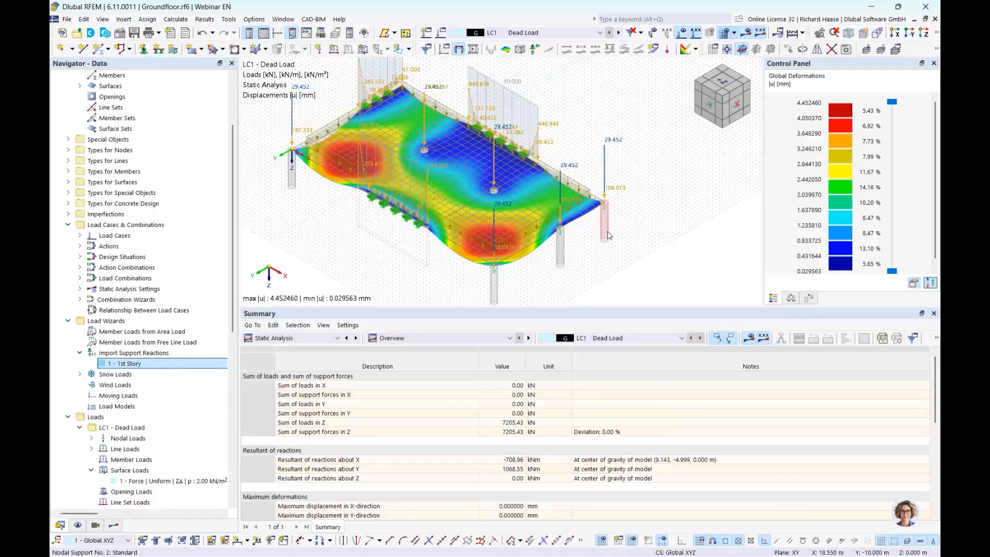
Examine the imported free concentrated loads under LC1 - Dead Load, widening the navigator to read their force values
scroll(149, 385, "down", 4)
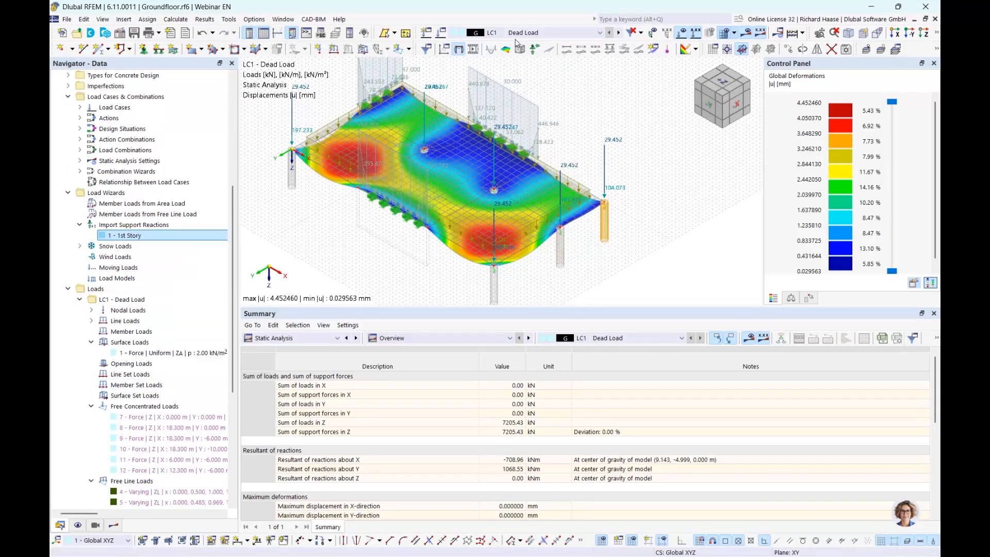
scroll(181, 400, "down", 3)
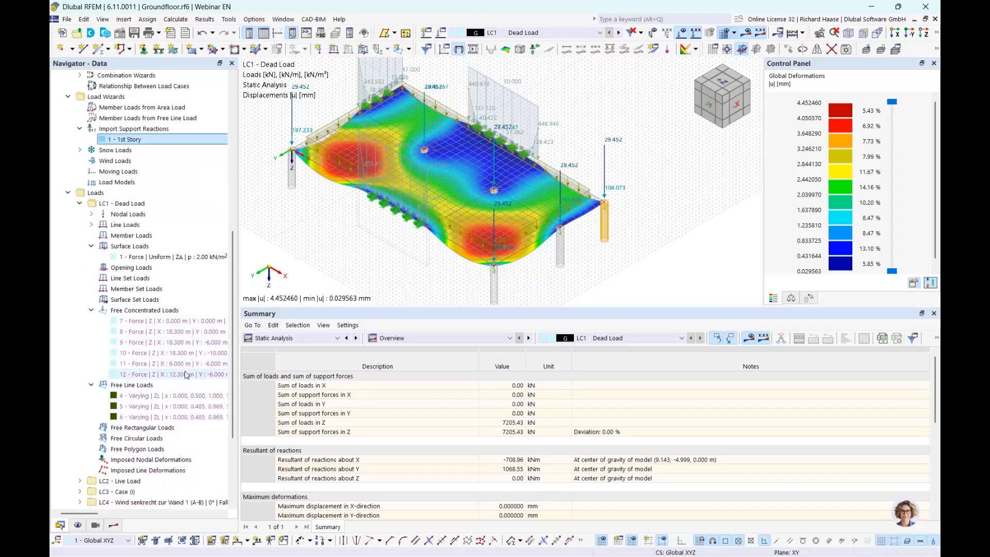
left_click(186, 322)
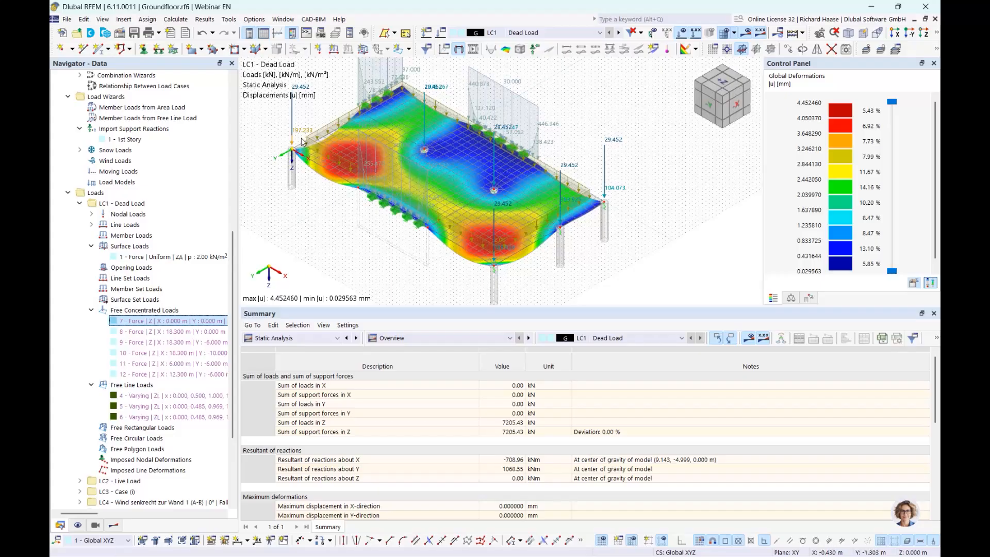
scroll(297, 138, "up", 5)
scroll(297, 139, "down", 3)
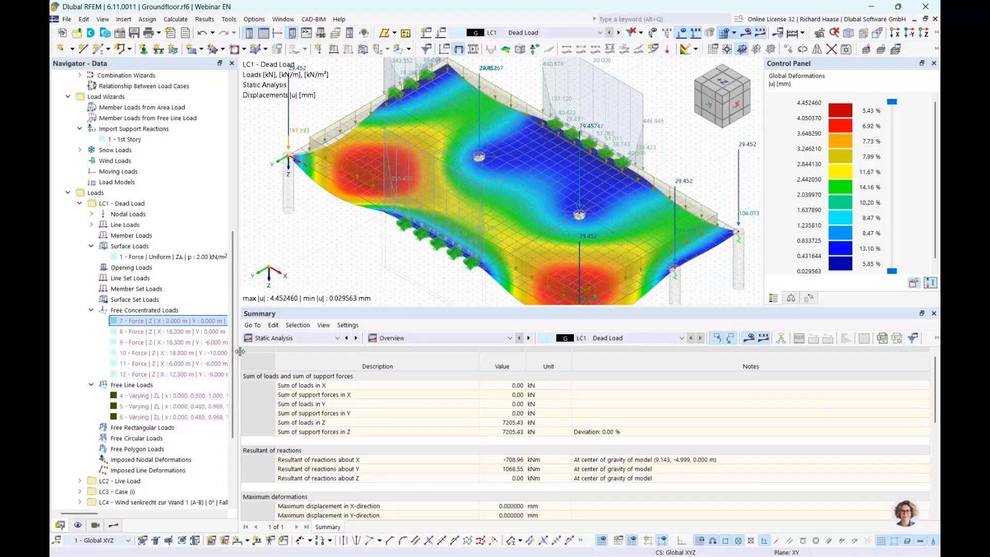
left_click_drag(240, 351, 359, 351)
left_click(259, 342)
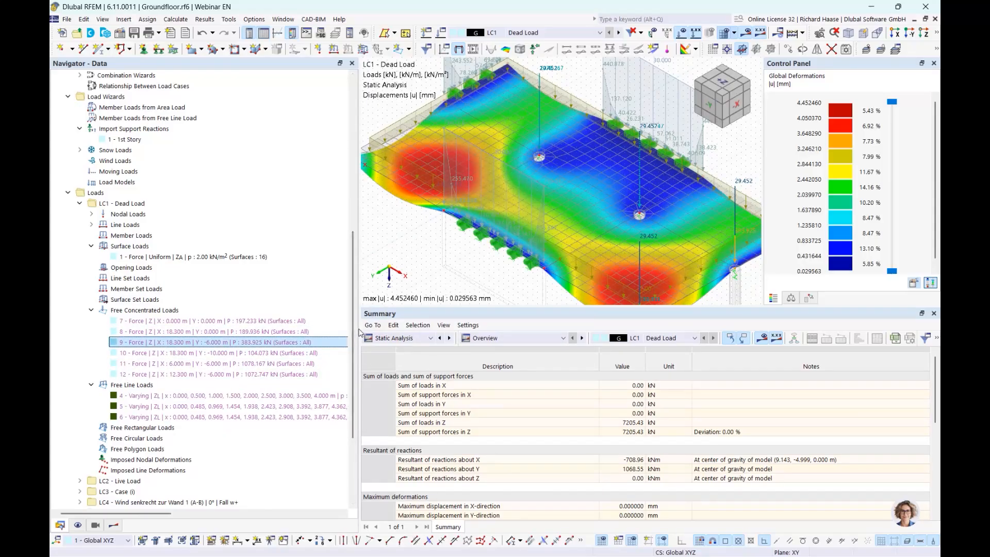
left_click_drag(359, 333, 299, 315)
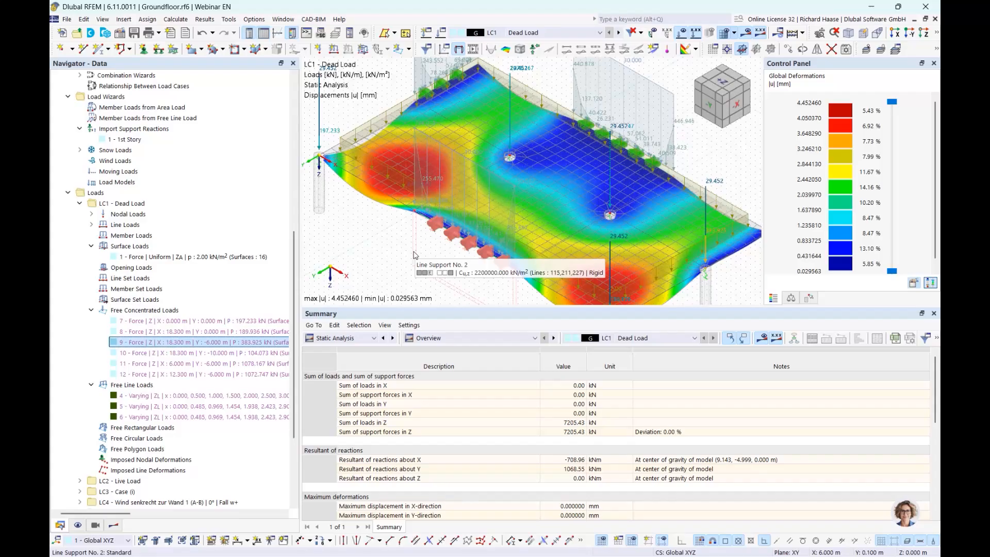
Open free concentrated load 7 for editing, examine its parameters and the Cancel Generated State option, and close it unchanged
right_click(202, 323)
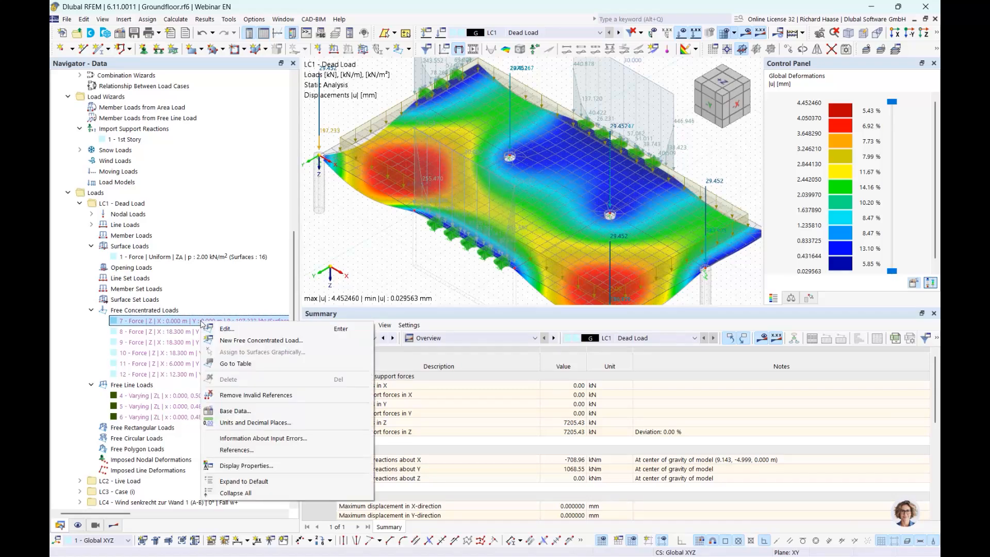
key("Escape")
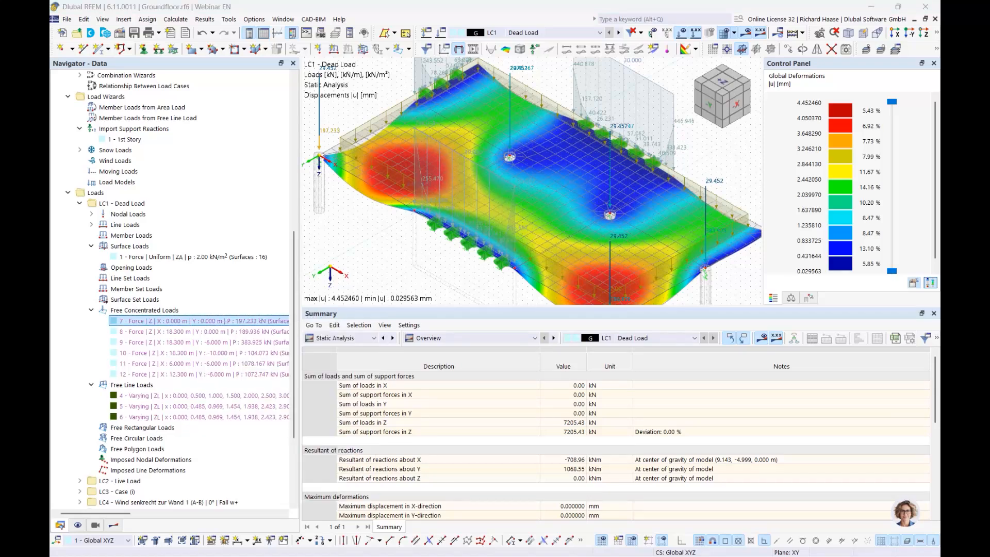
double_click(201, 321)
left_click_drag(524, 116, 643, 210)
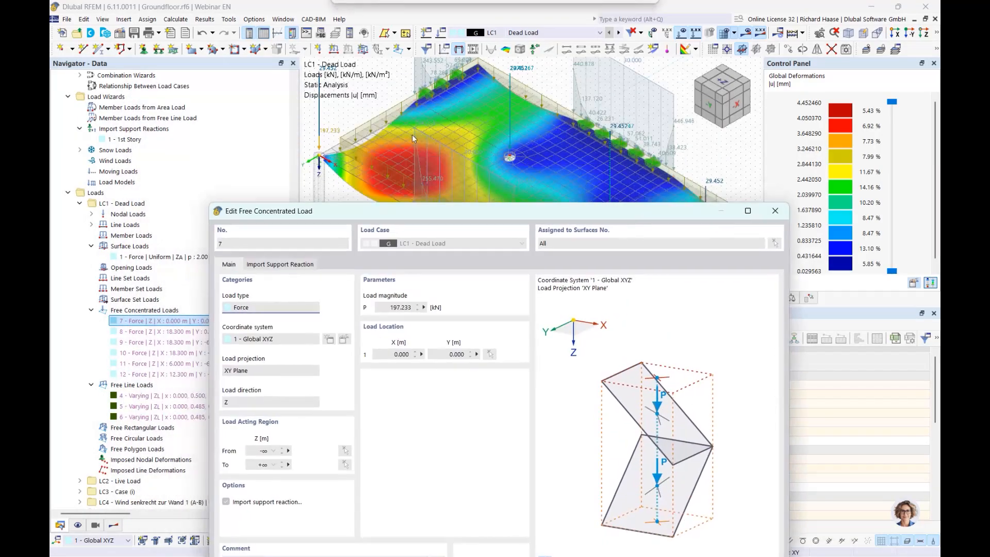
left_click_drag(465, 211, 441, 75)
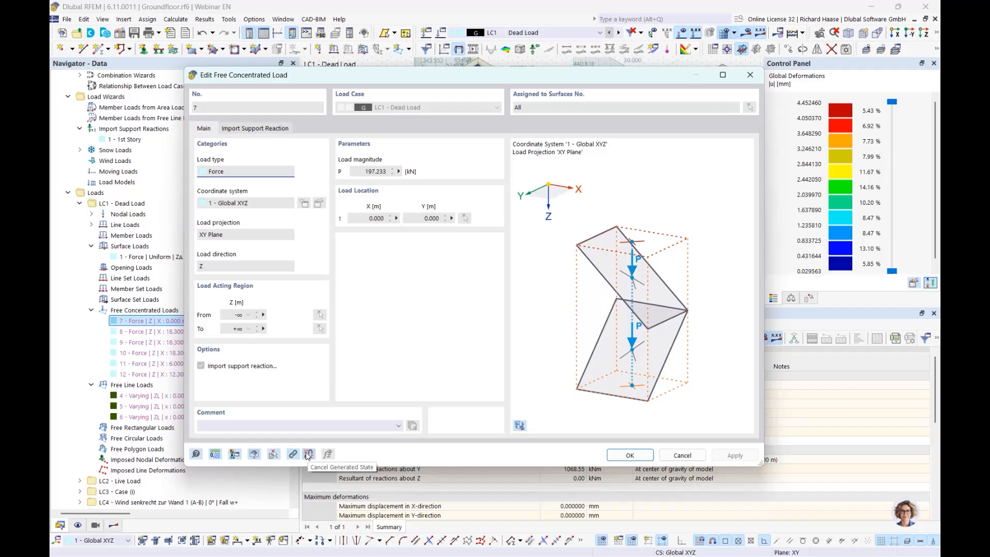
left_click(750, 75)
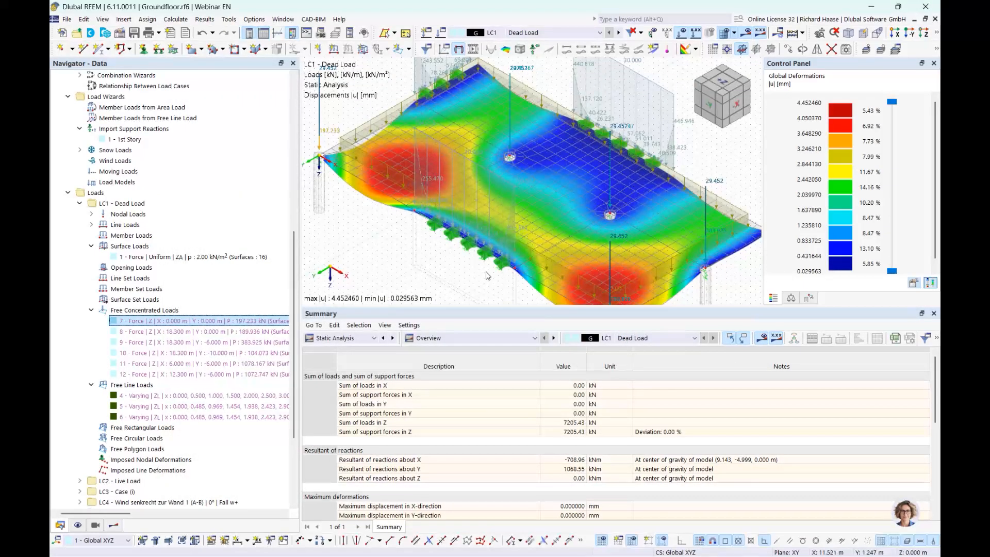
Enlarge the Groundfloor graphics area slightly, collapse that model's data tree and switch to Building Model - Rigid
left_click_drag(527, 307, 526, 319)
middle_click_drag(512, 297, 497, 228)
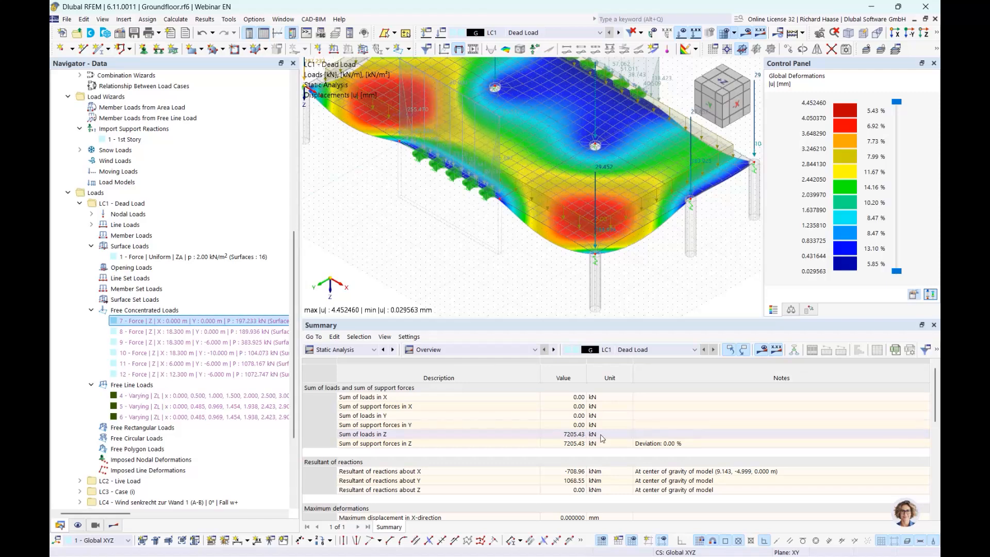
scroll(166, 163, "up", 10)
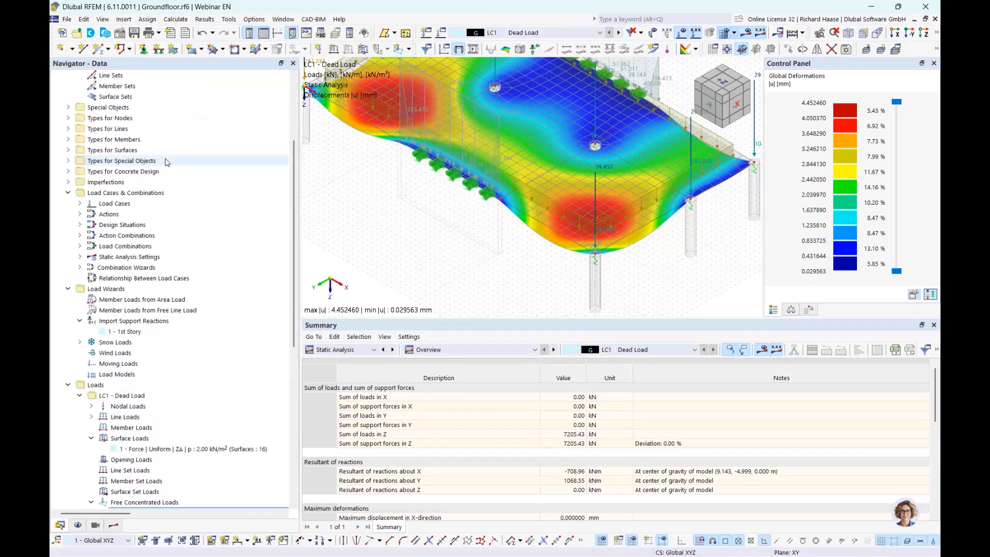
left_click(57, 97)
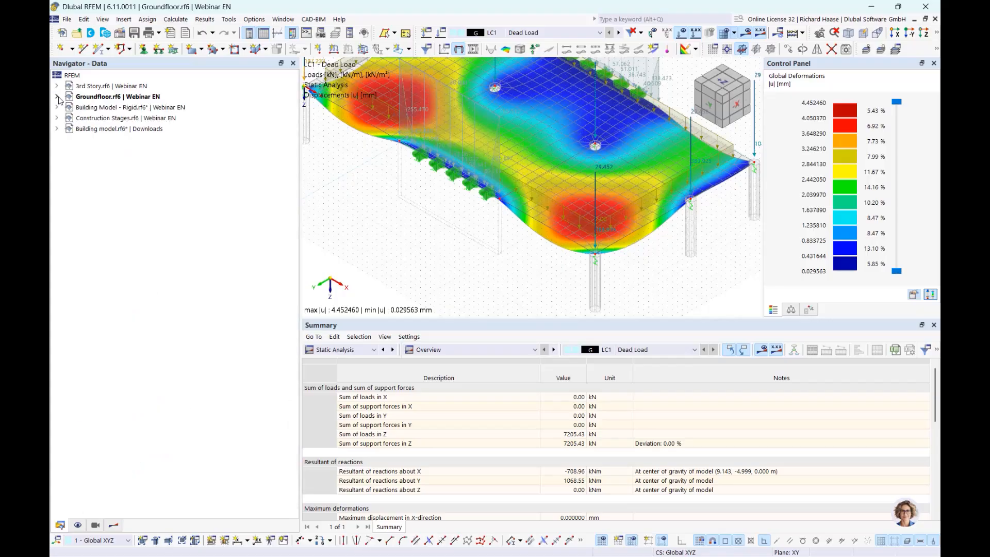
left_click(144, 108)
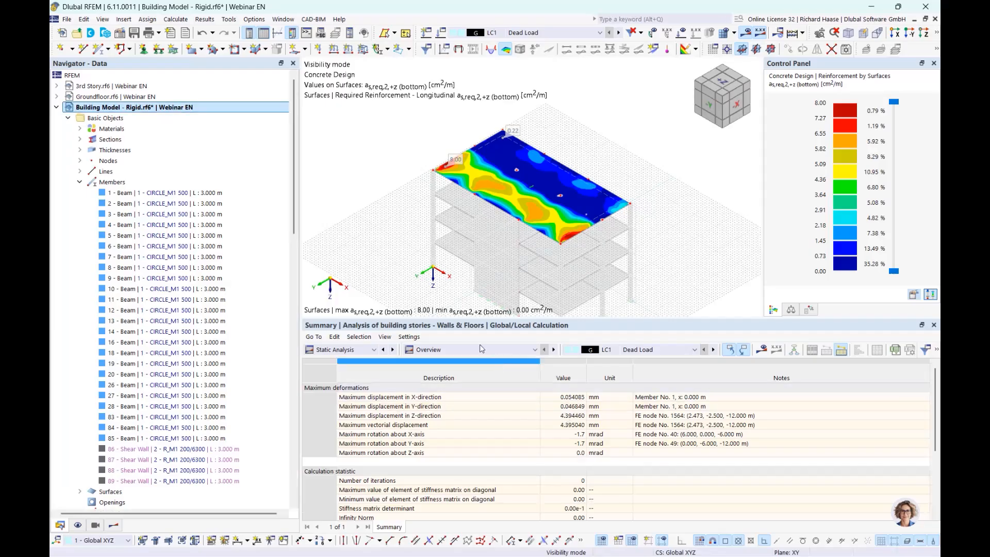
Show the Results by Stories table for Centers of Mass and Rigidity and examine the cumulative mass of story 0
left_click(449, 352)
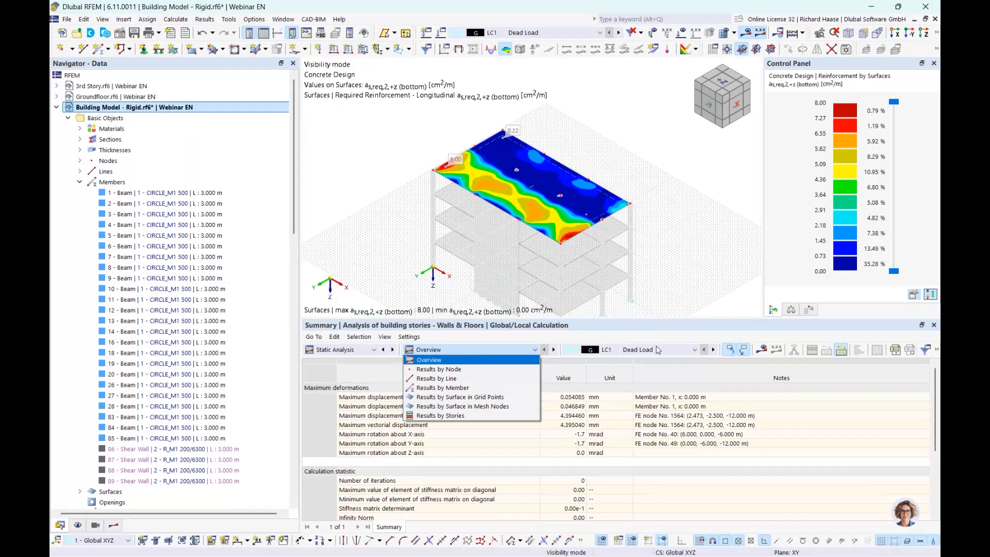
left_click(467, 416)
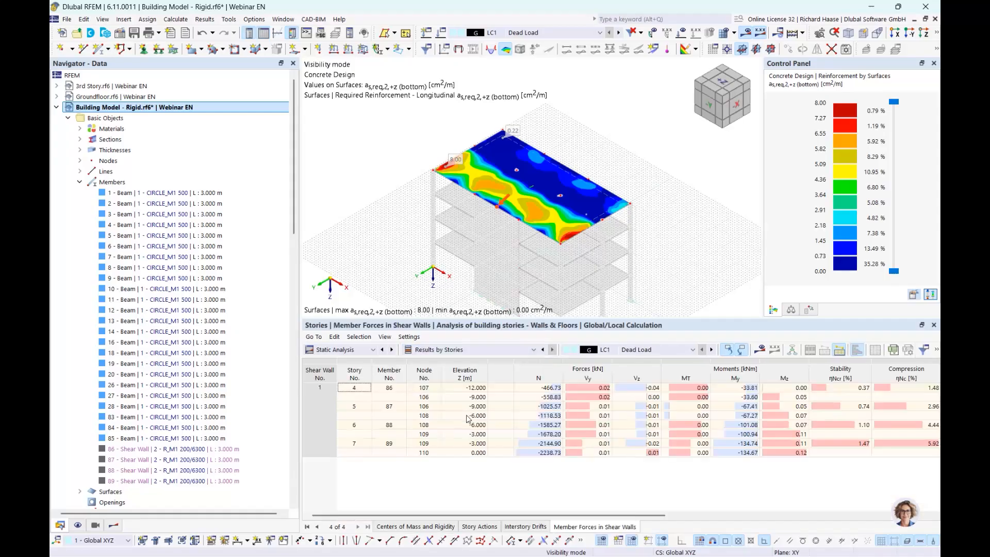
left_click(430, 527)
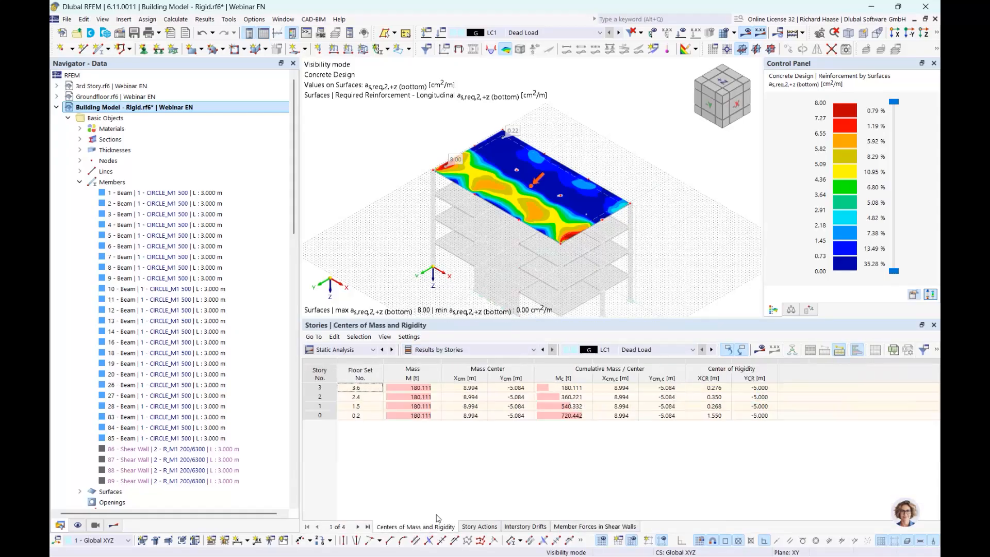
left_click(569, 415)
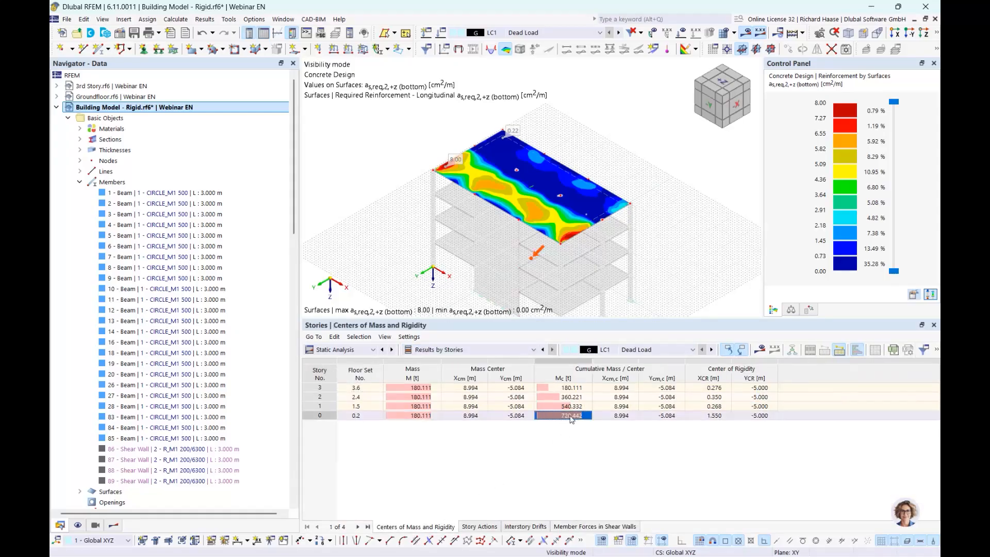
Cancel the visibility mode so the whole building model is displayed
middle_click_drag(646, 250, 628, 202)
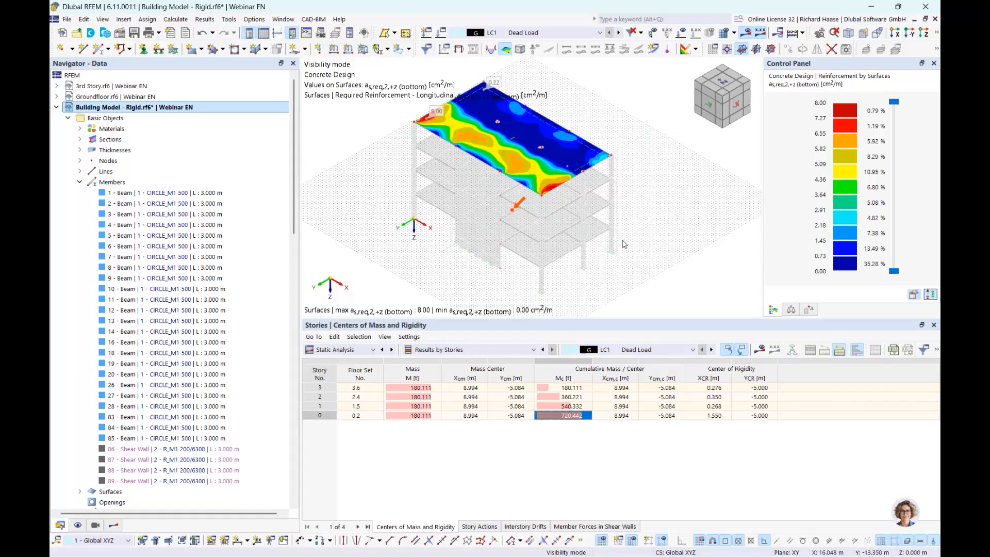
left_click(937, 32)
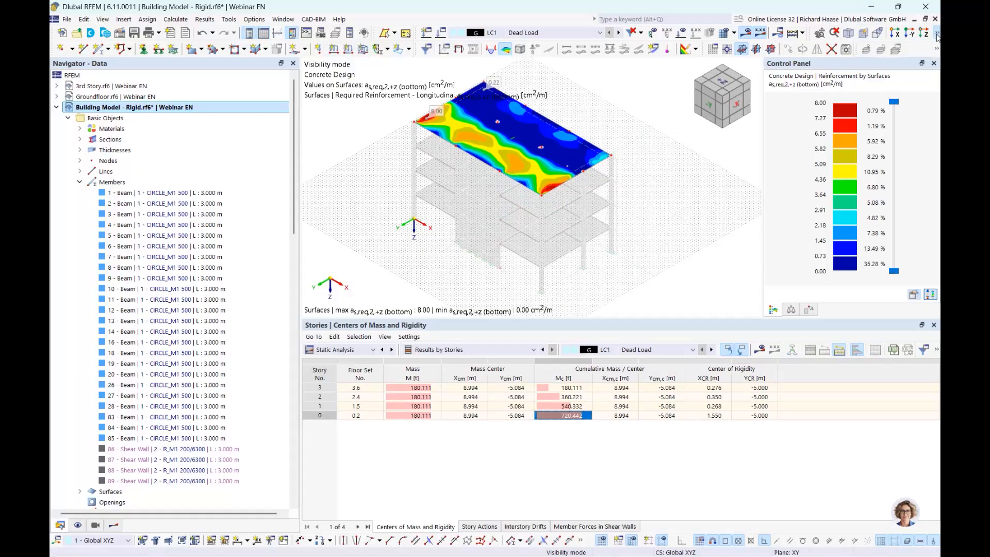
left_click(861, 51)
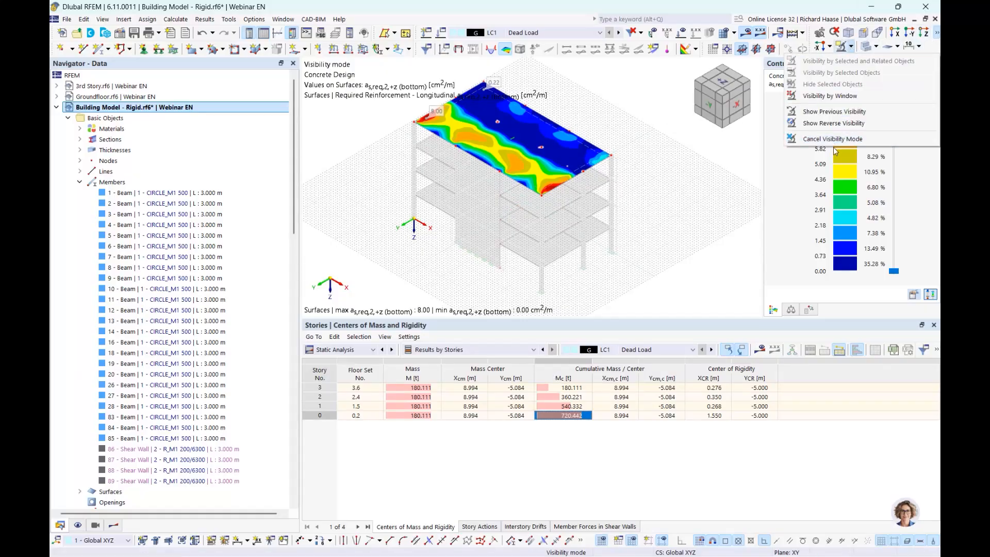
left_click(840, 145)
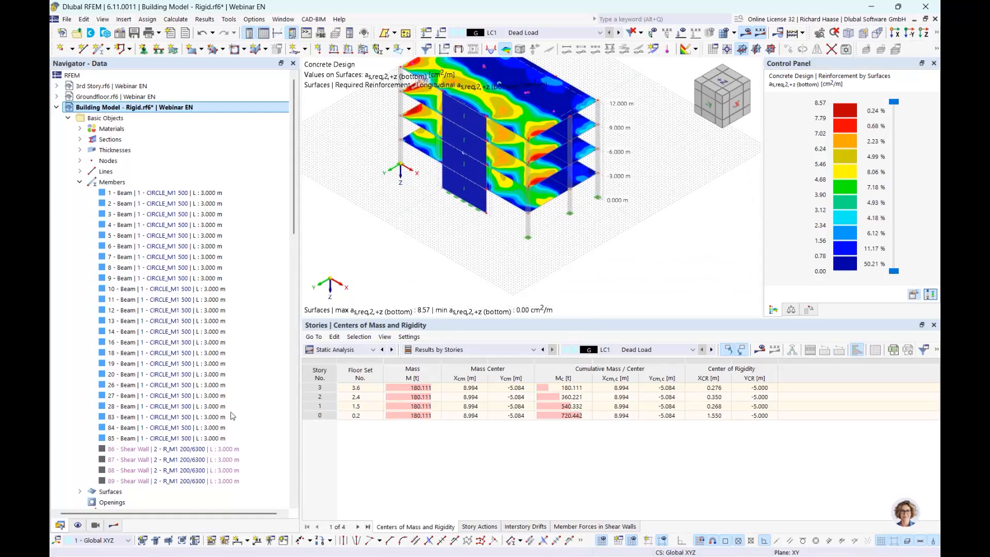
Switch the displayed results from Concrete Design to Static Analysis and select the Vertical Result Lines entry
left_click(113, 526)
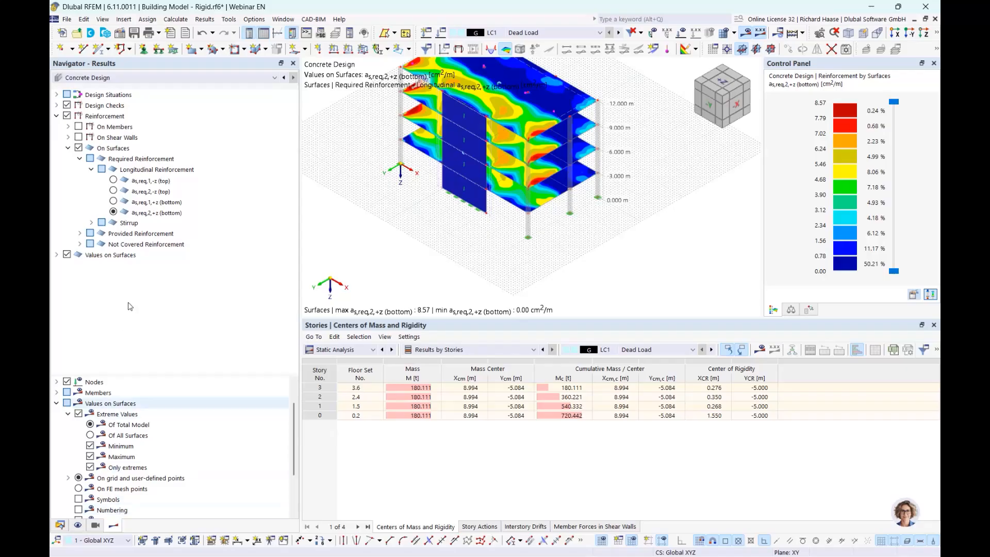
left_click(99, 78)
left_click(98, 87)
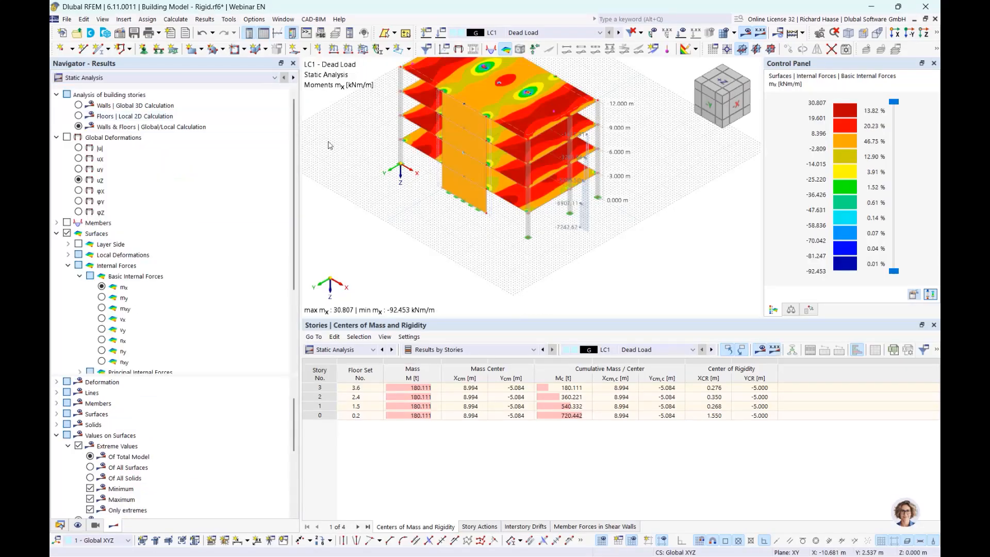
scroll(152, 183, "down", 3)
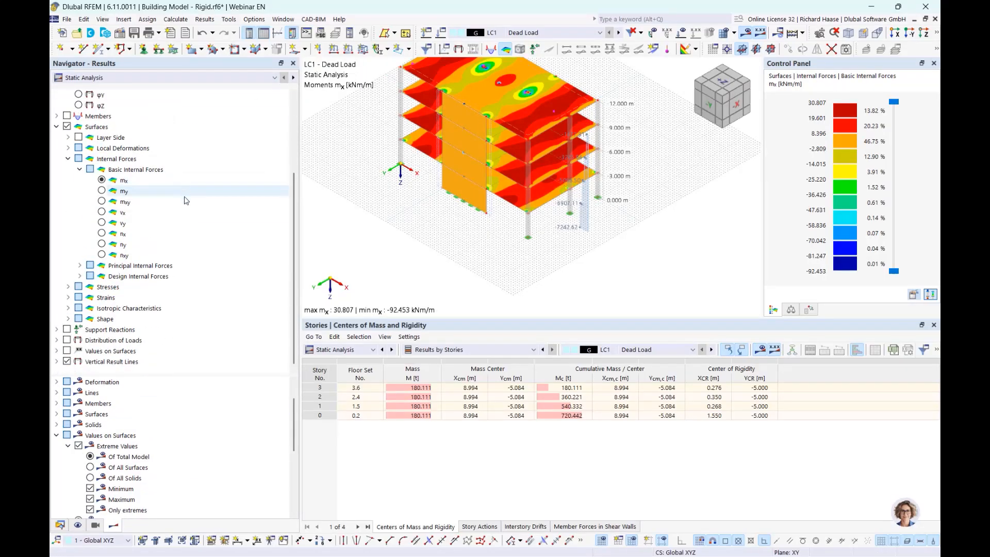
left_click(124, 363)
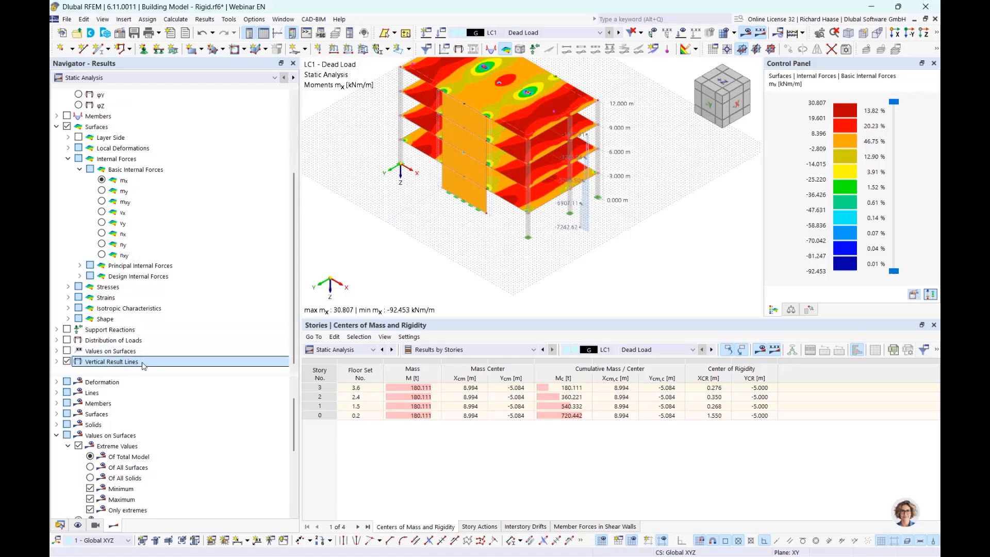
Expand the Vertical Result Lines results down to their forces and select the FZ entry
left_click(57, 361)
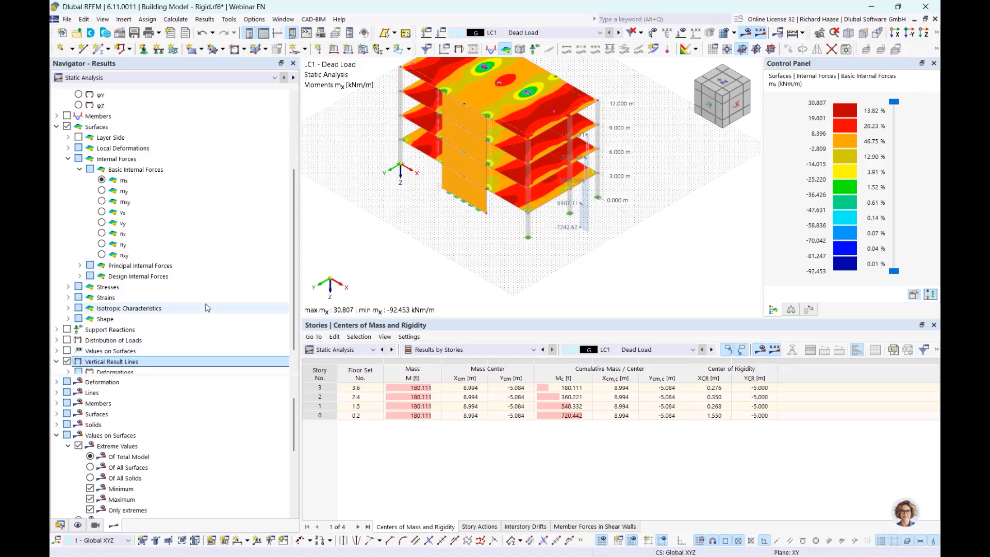
left_click(69, 362)
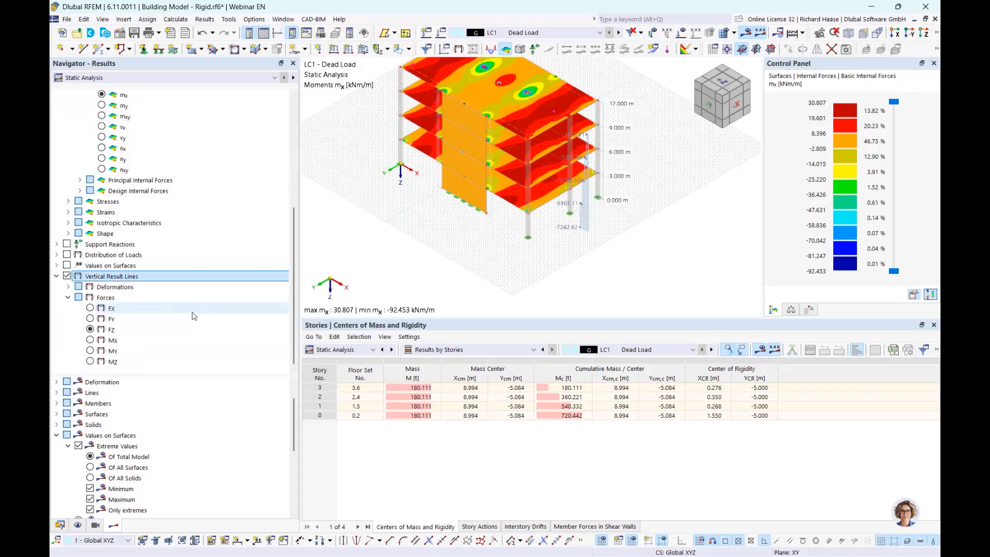
left_click(109, 330)
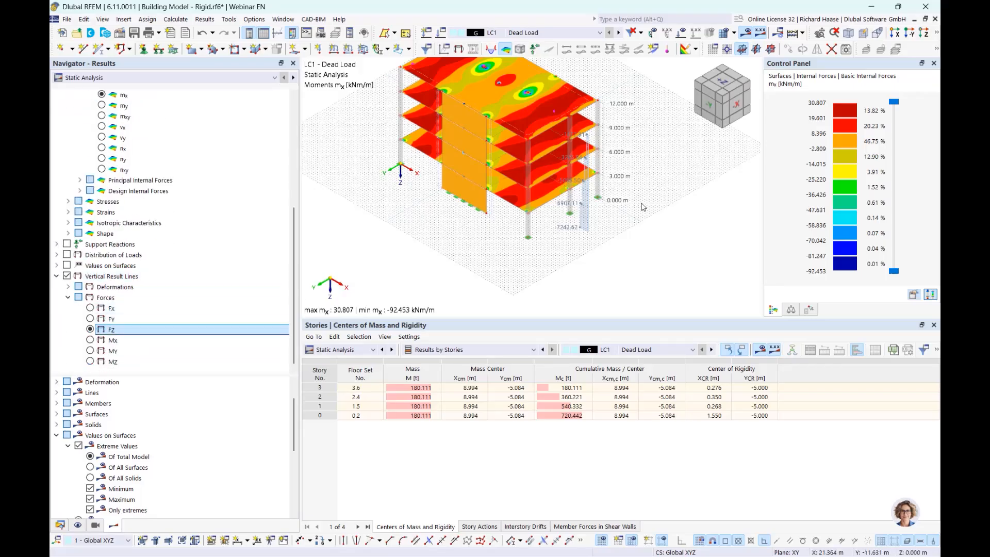
Examine the FZ vertical result line over the building height down to its base, and turn off the Vertical Result Lines display
scroll(642, 204, "up", 5)
scroll(521, 216, "down", 5)
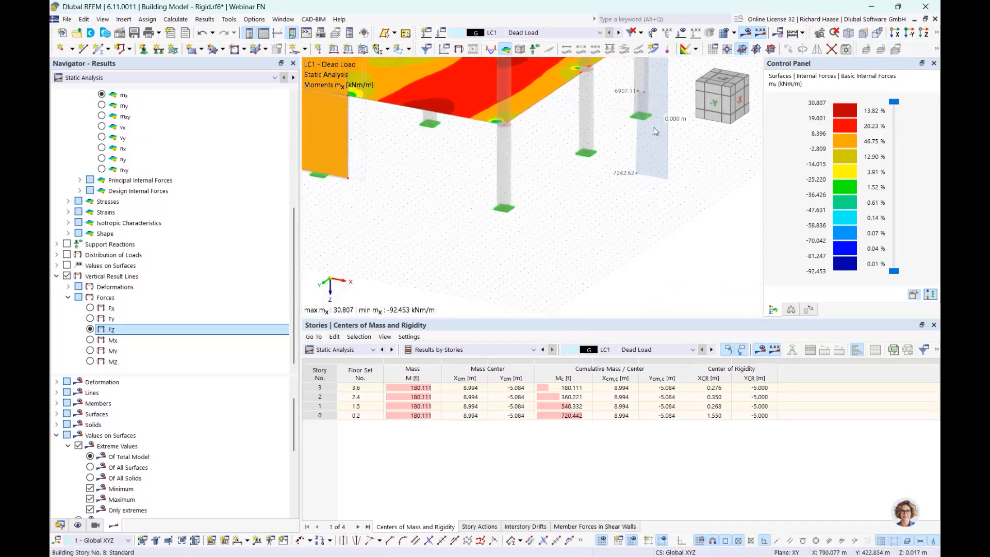
middle_click_drag(484, 260, 535, 203, "ctrl")
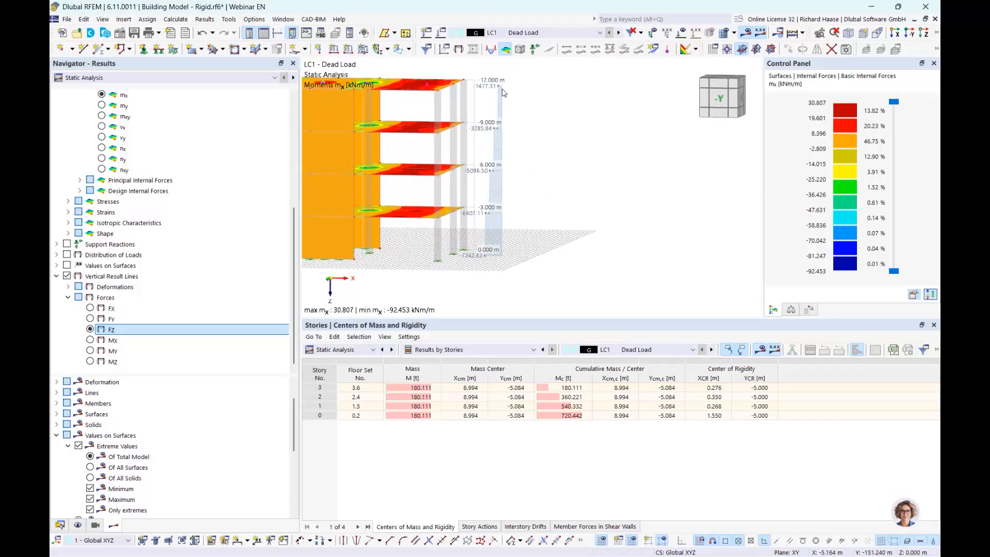
middle_click_drag(500, 90, 495, 123, "ctrl")
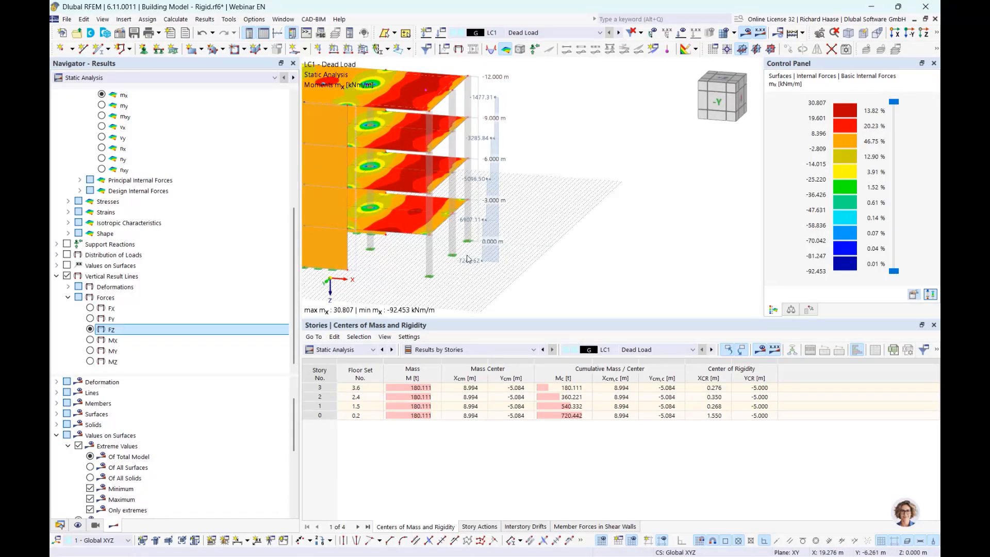
scroll(471, 258, "up", 3)
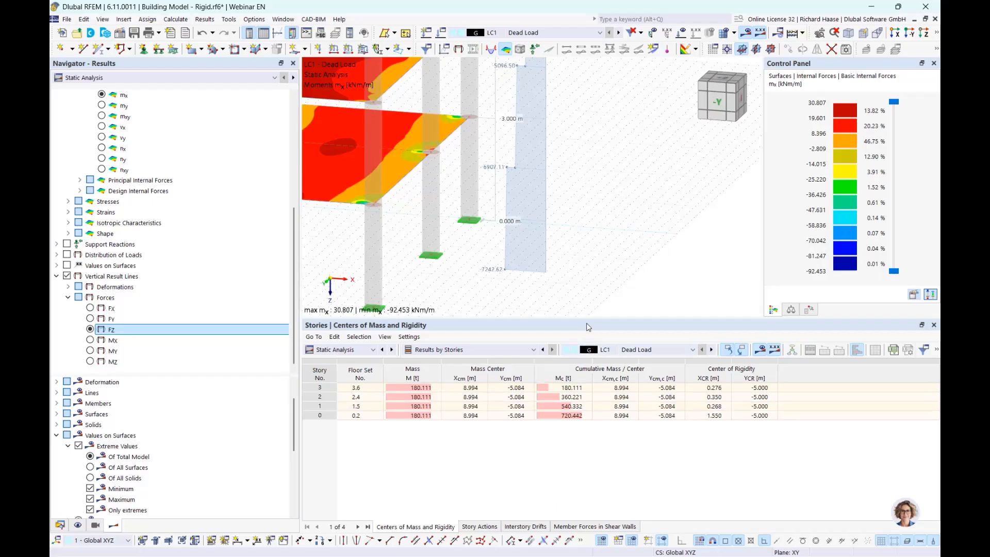
left_click(71, 277)
left_click(67, 276)
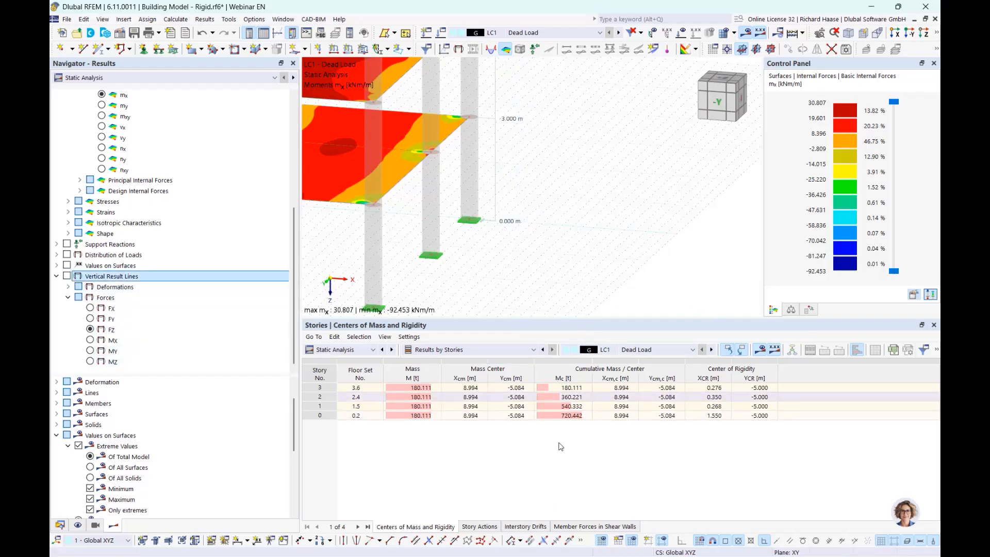
Examine the Story Actions and Interstory Drifts tables for LC1, picking out the ux displacement of story 3
left_click(479, 527)
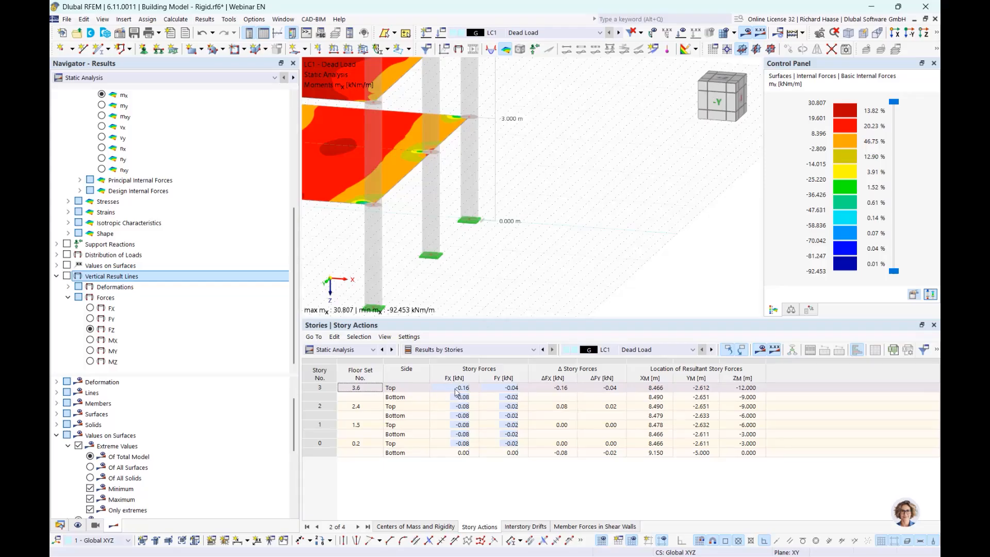
middle_click_drag(493, 276, 553, 238)
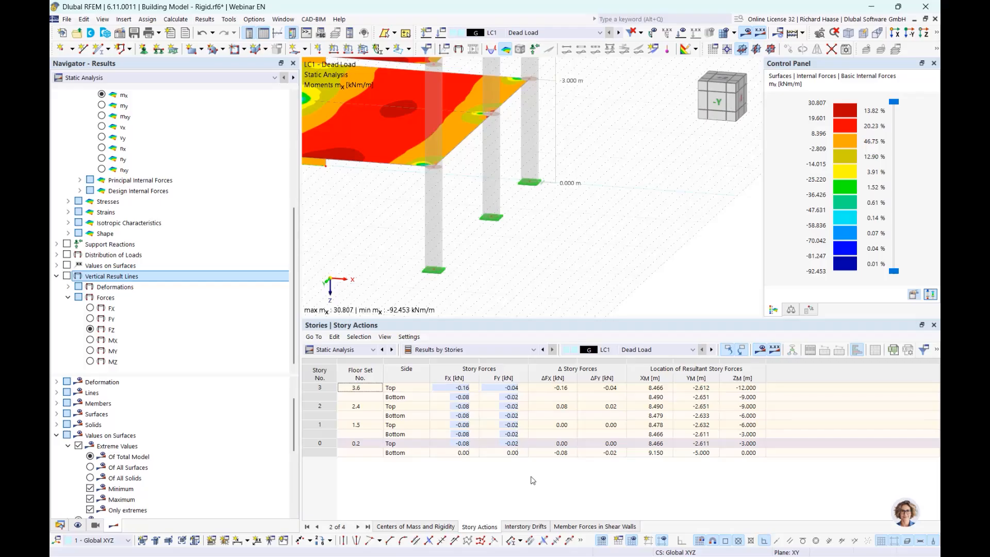
left_click(536, 527)
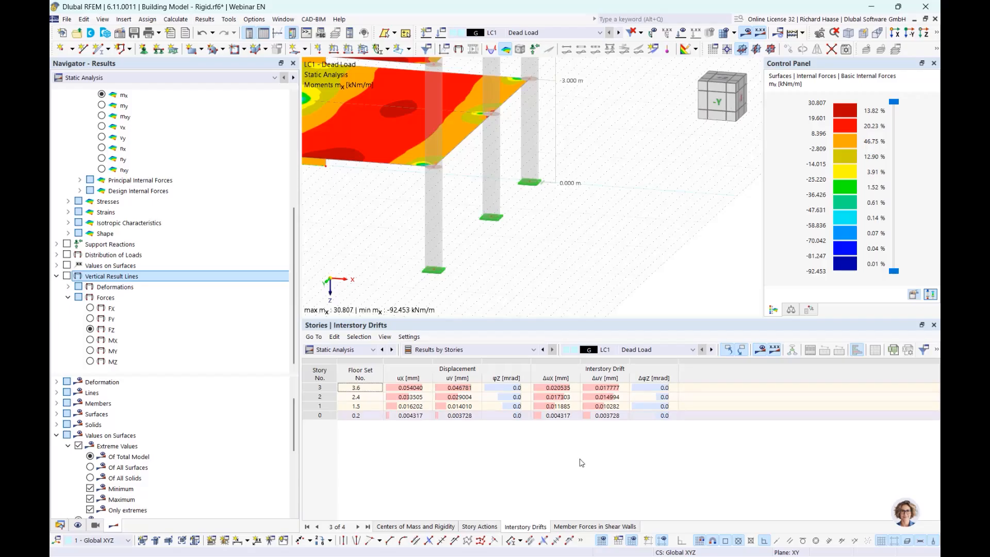
left_click(411, 389)
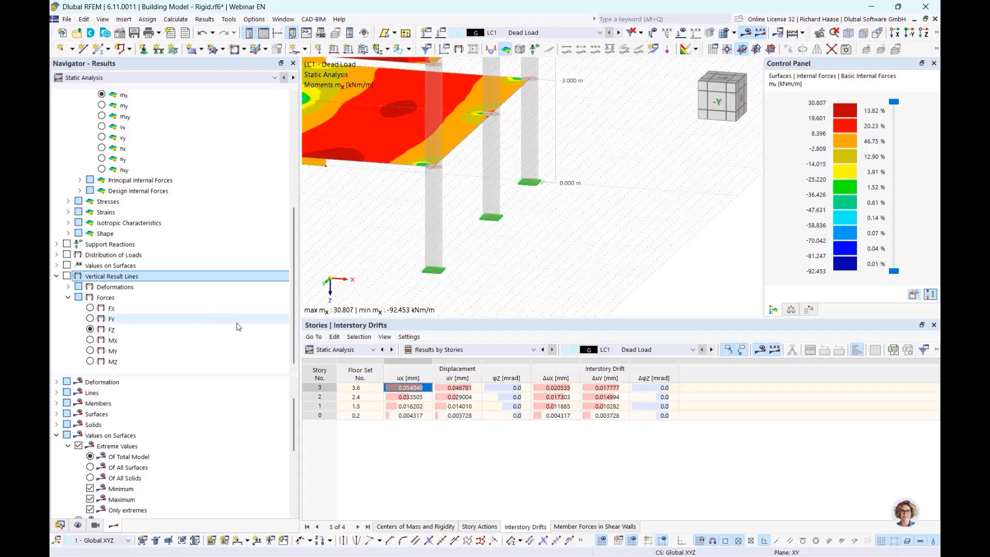
Review the available add-ons, including Dynamic Analysis, in the base data of Building Model - Rigid and close the dialog
left_click(60, 526)
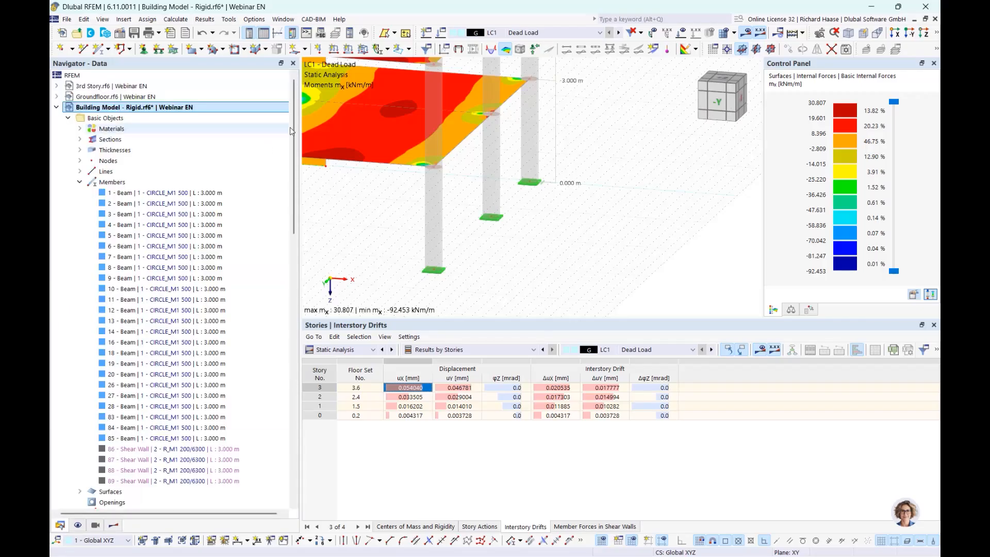
right_click(157, 108)
left_click(173, 118)
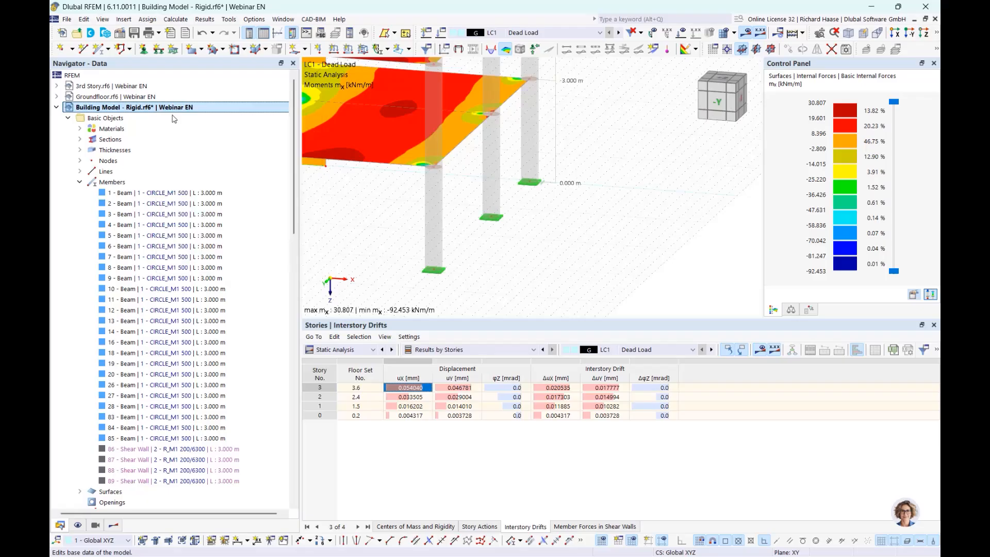
left_click(237, 32)
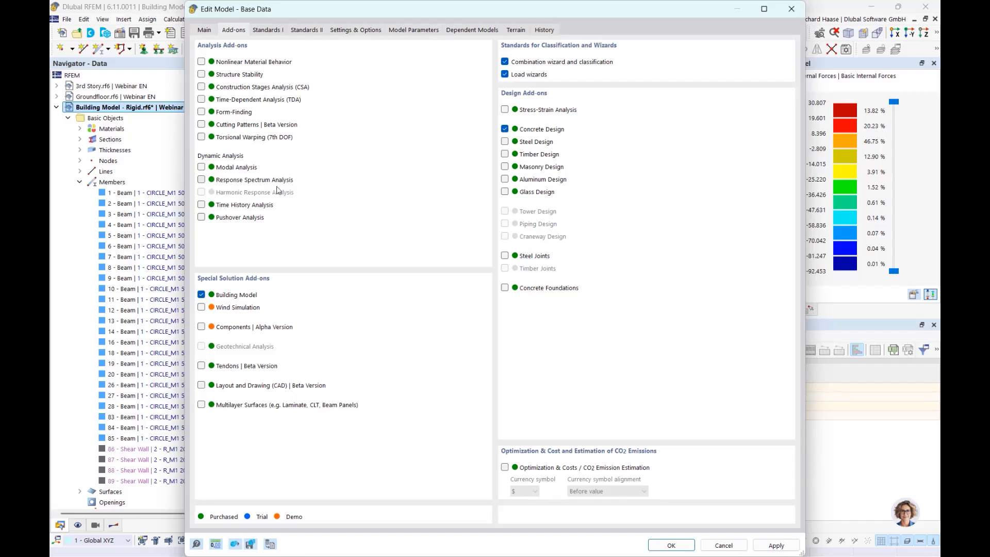
left_click(792, 9)
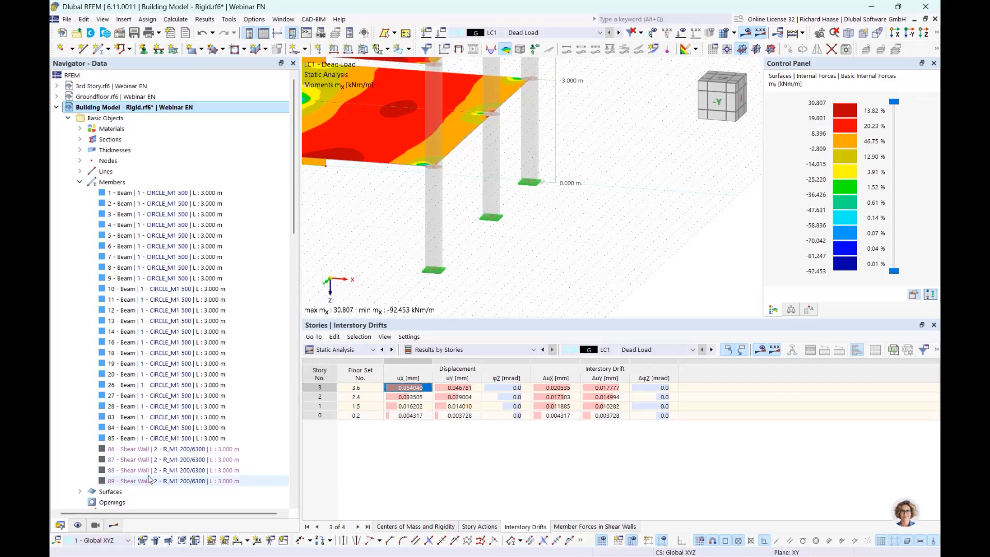
Open load case LC1 Dead Load, view the static analysis settings it offers, and close the dialog
scroll(202, 400, "down", 5)
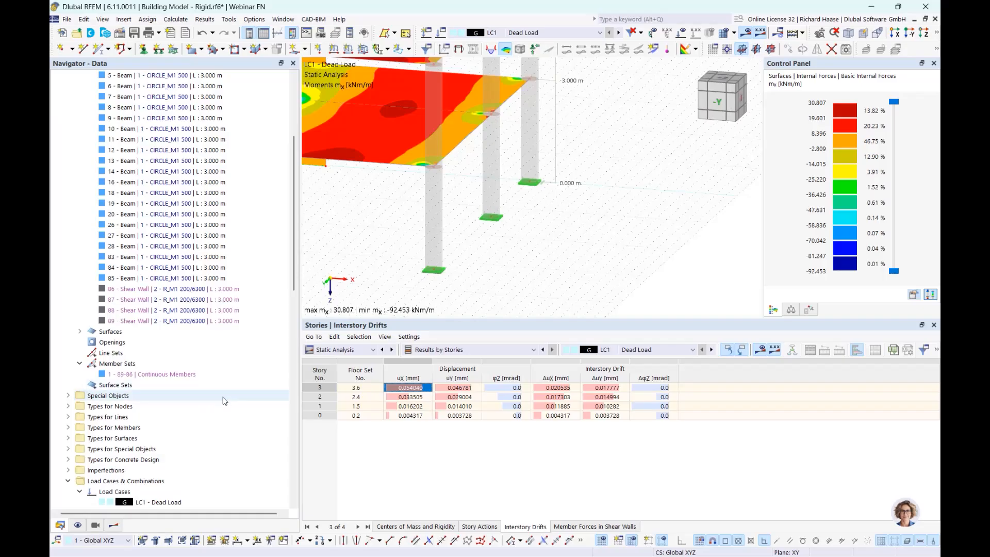
scroll(225, 402, "down", 5)
right_click(194, 343)
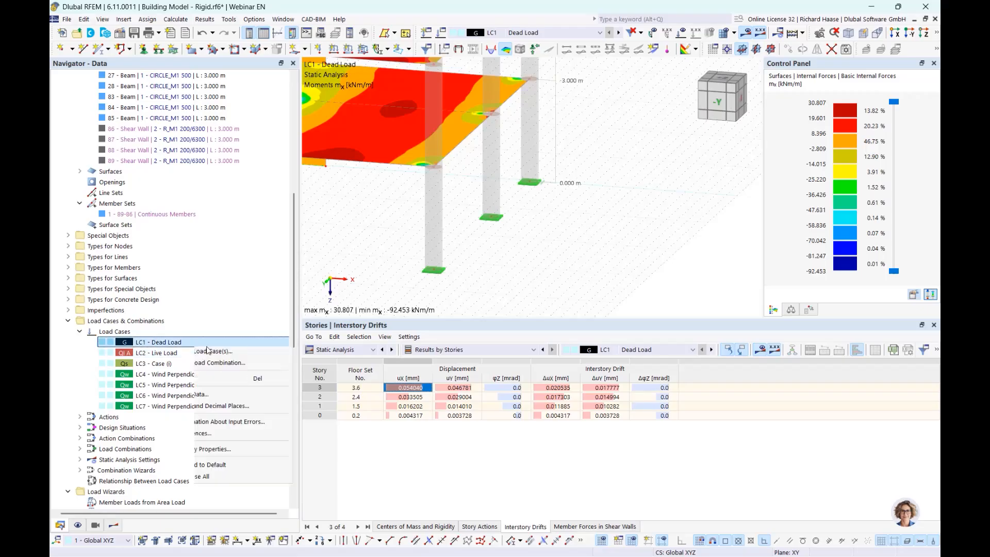
left_click(206, 351)
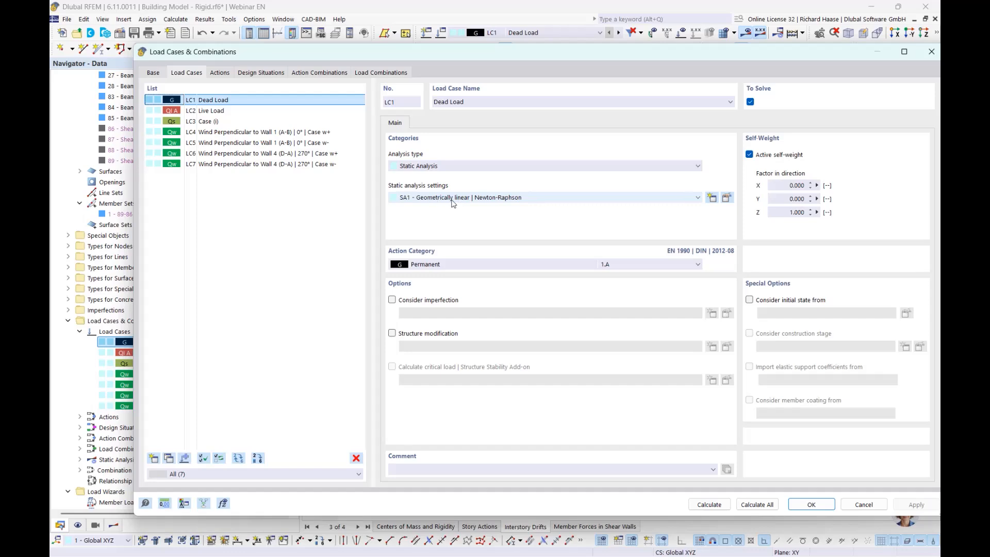
left_click(475, 199)
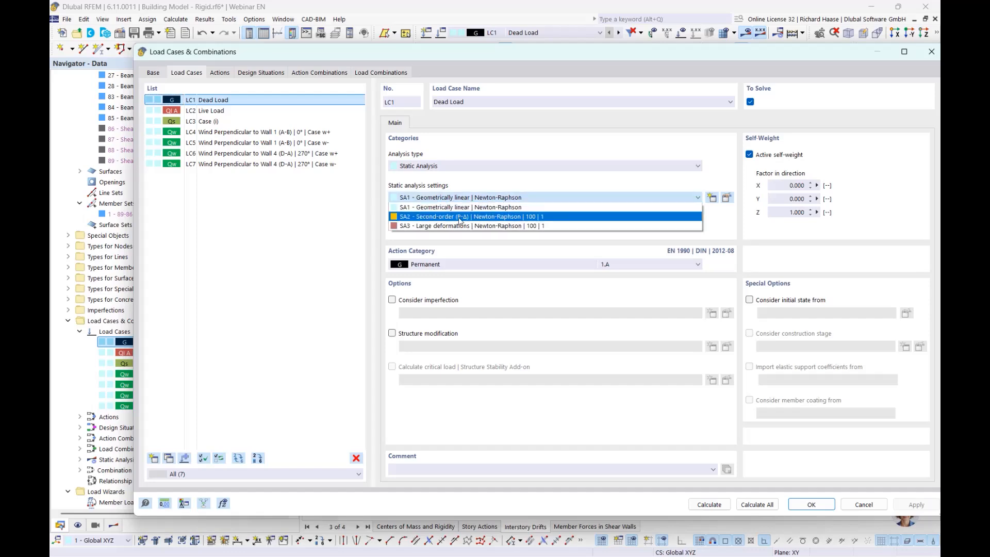
left_click(495, 189)
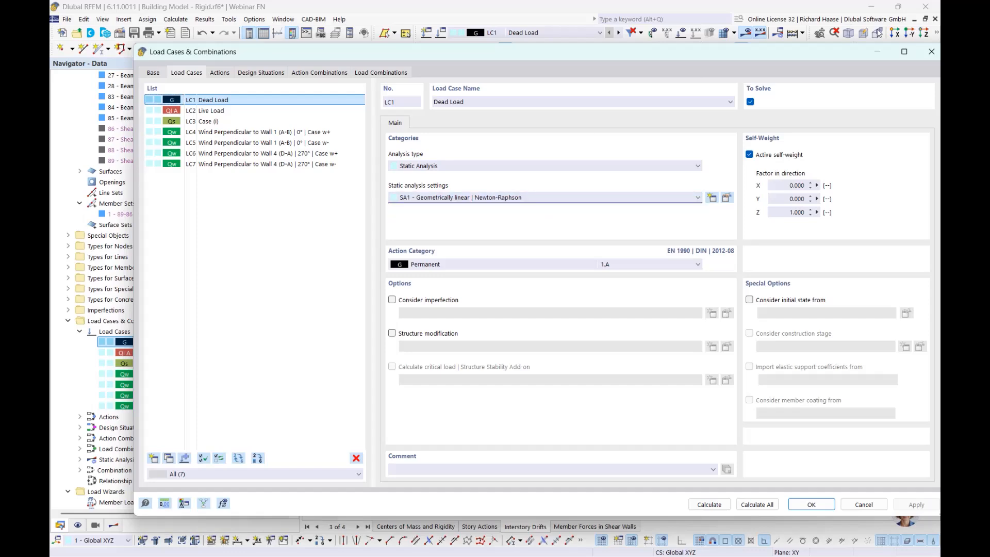
left_click(932, 53)
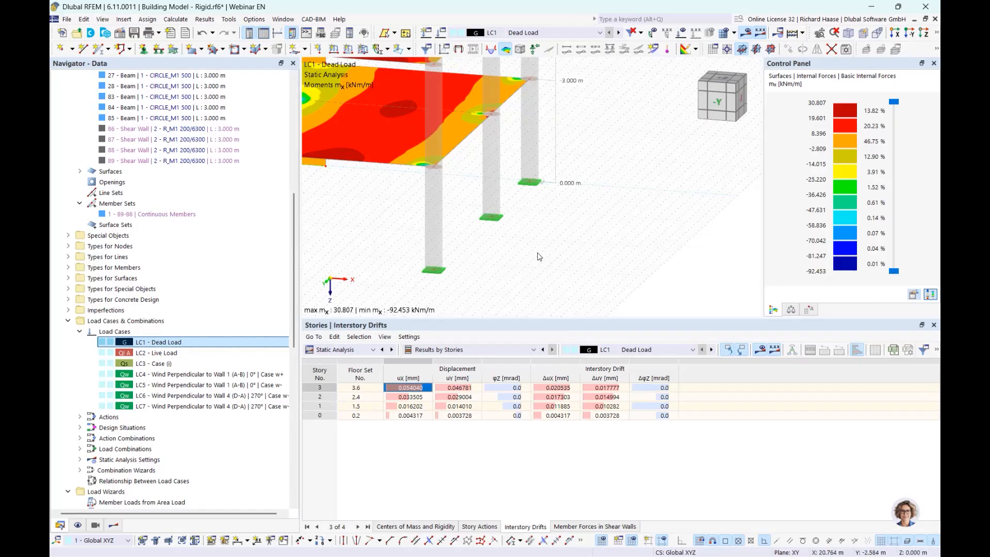
Expand the model's Special Objects and select the Rigid Links entry
scroll(654, 248, "down", 3)
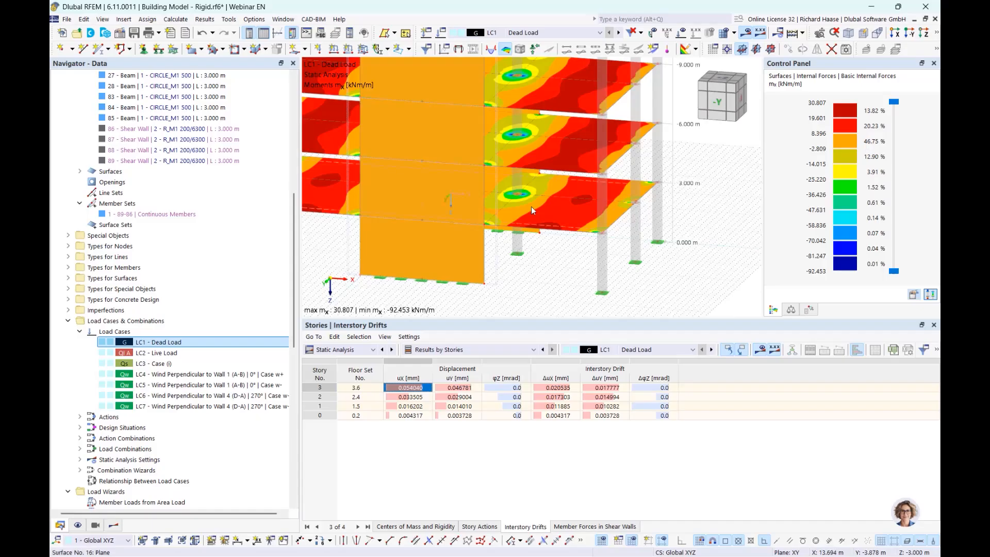
left_click(68, 236)
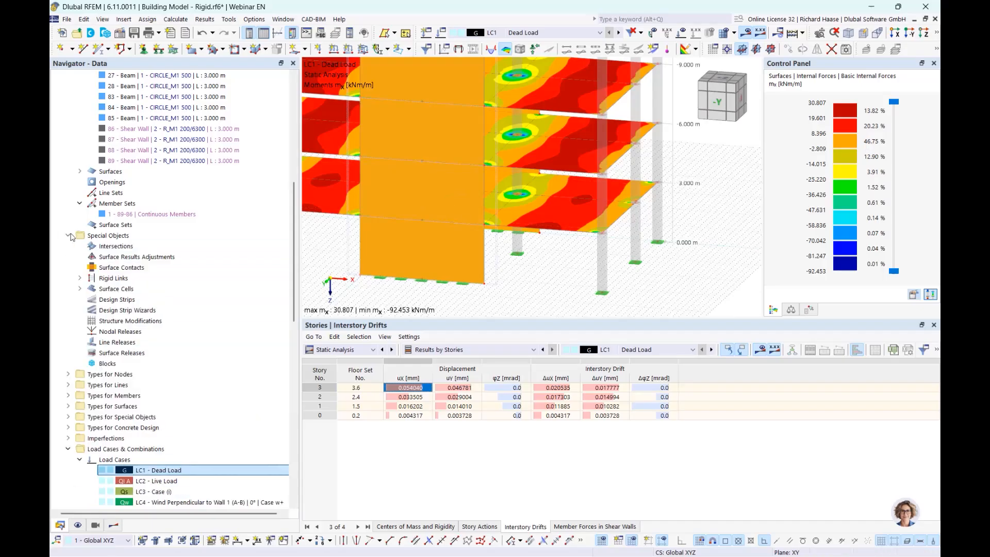
left_click(121, 279)
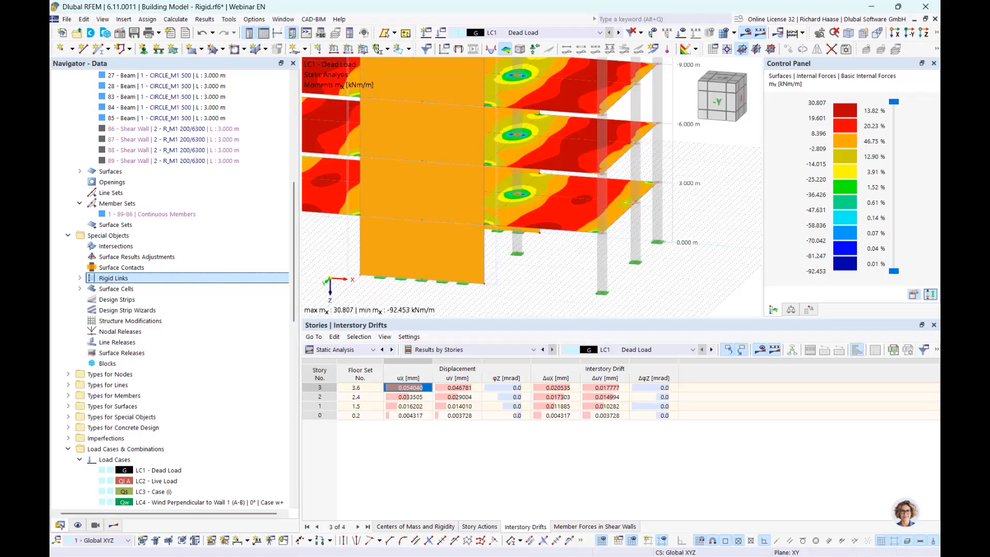
Open building story 3, review its floor diaphragm options, and close the Building Stories dialog
scroll(238, 357, "down", 8)
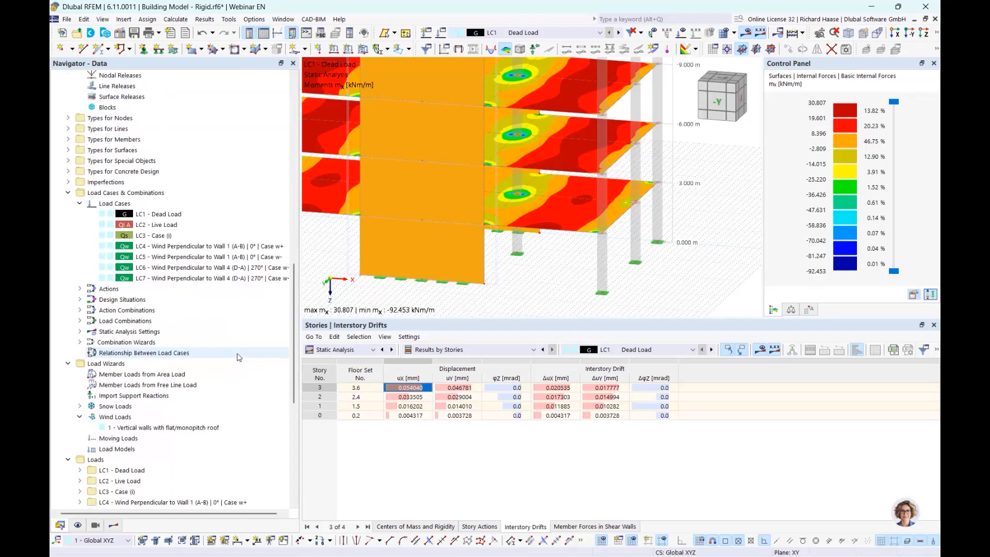
scroll(239, 357, "down", 9)
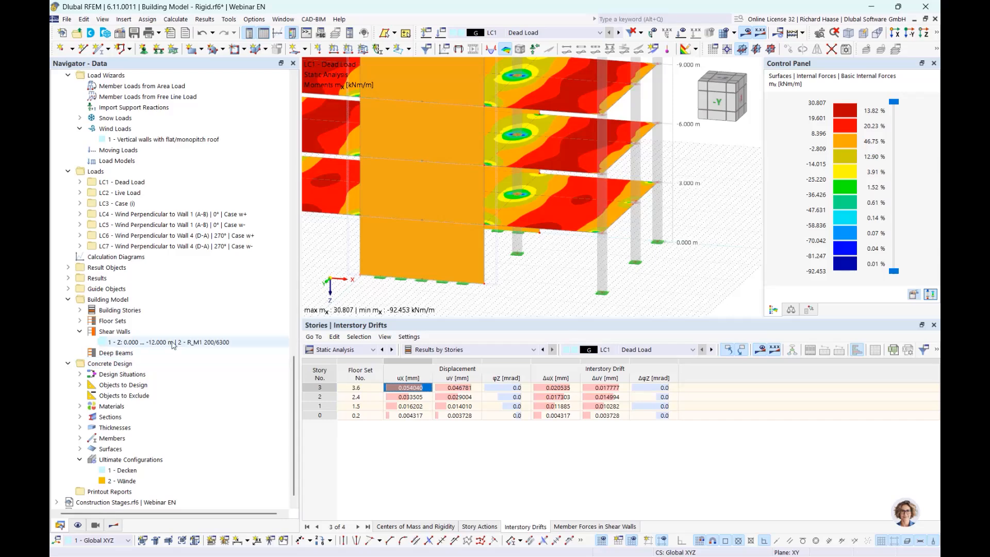
left_click(79, 310)
double_click(174, 321)
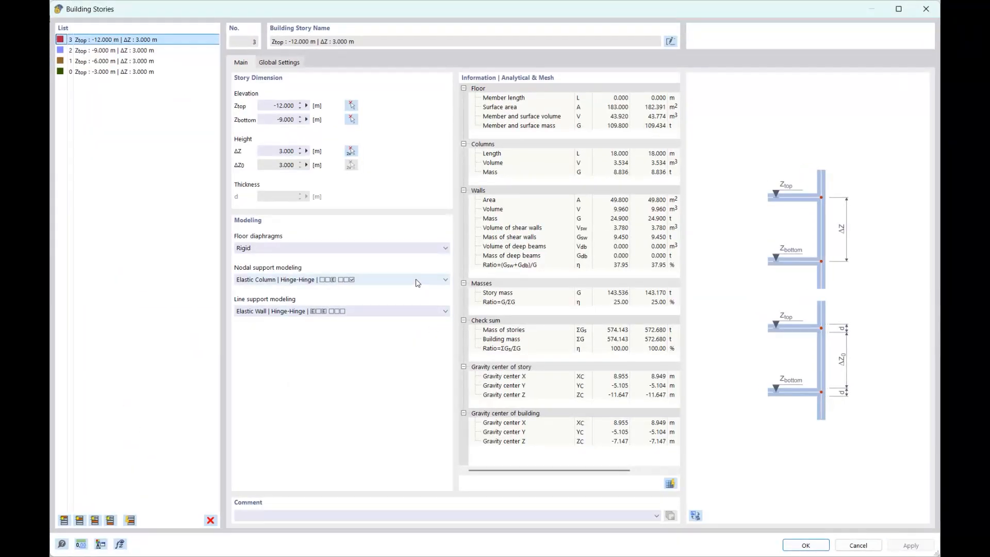
left_click(408, 250)
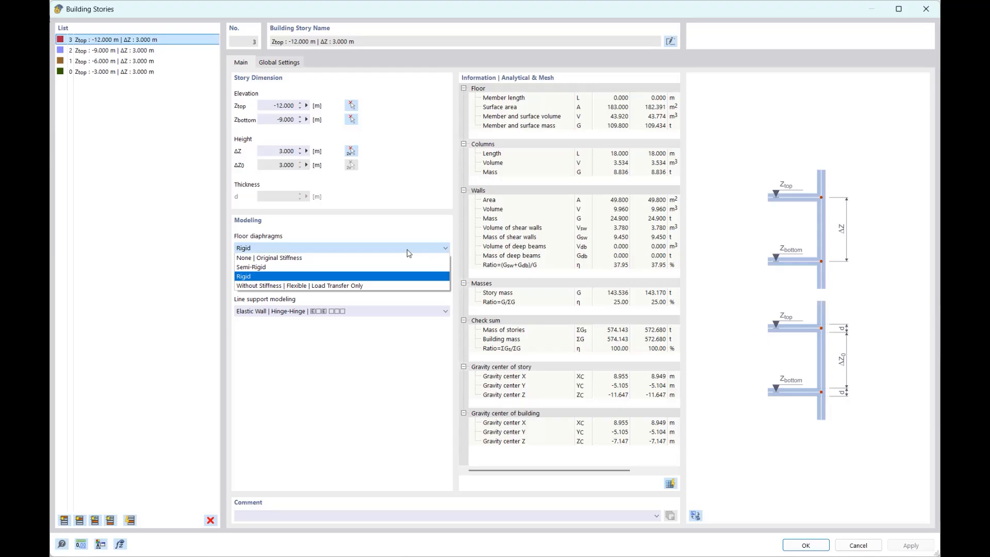
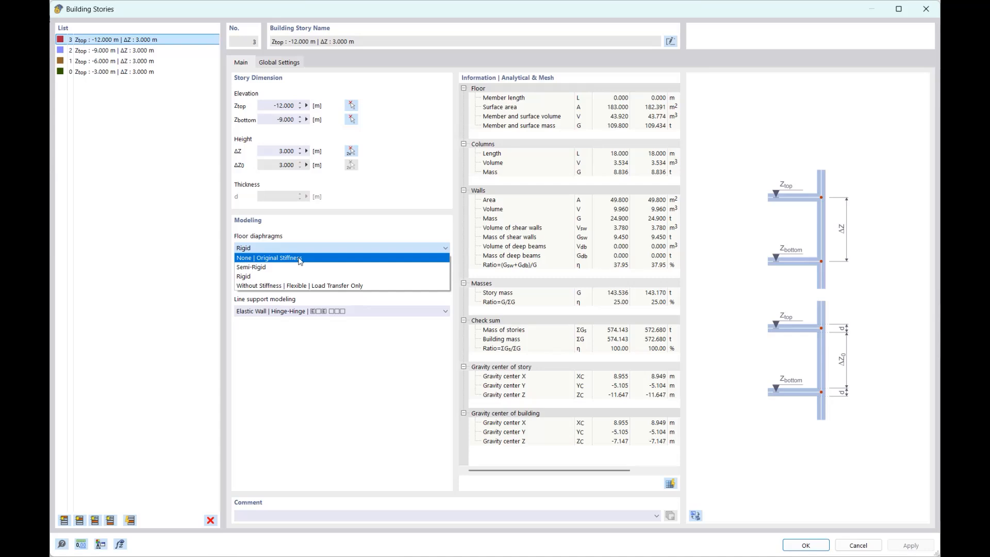
left_click(923, 9)
left_click(923, 9)
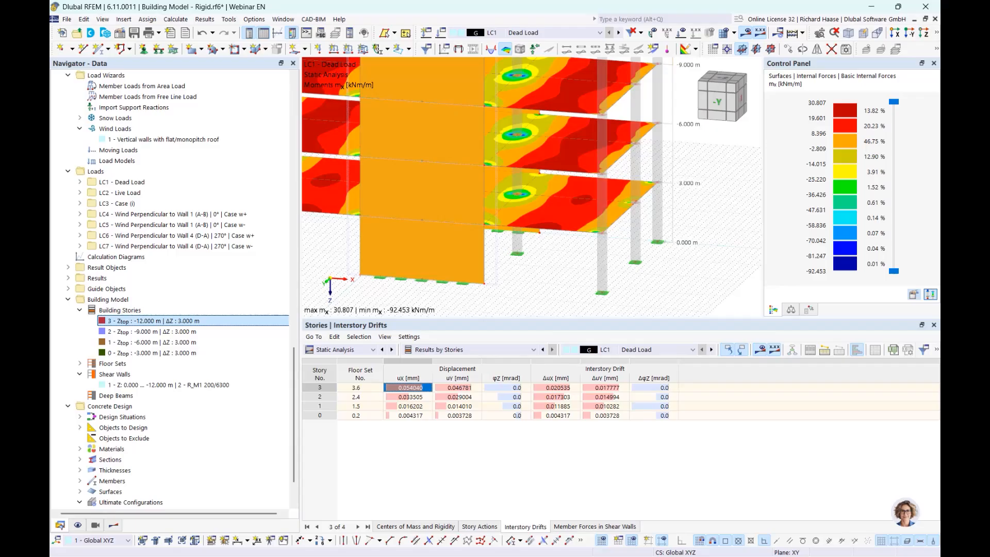
Show the whole building's static analysis results for load combination CO19, 1.35G + 1.50QI A + 0.90Qw2
scroll(554, 305, "down", 3)
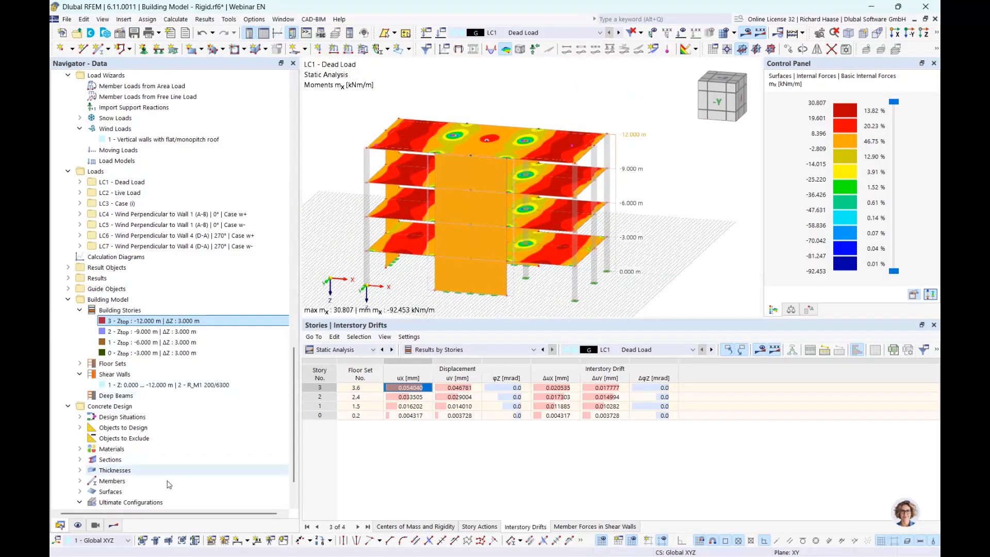
left_click(113, 525)
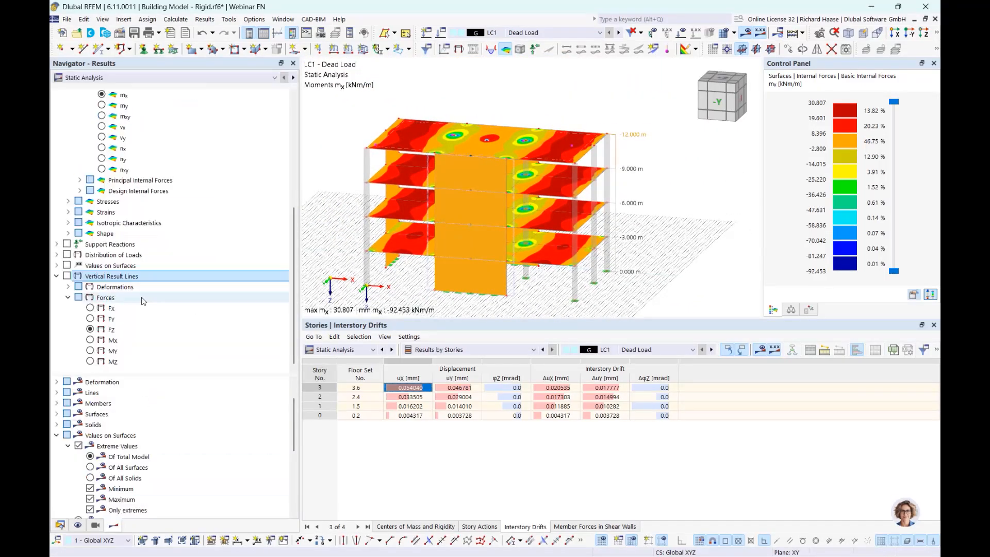
left_click(529, 33)
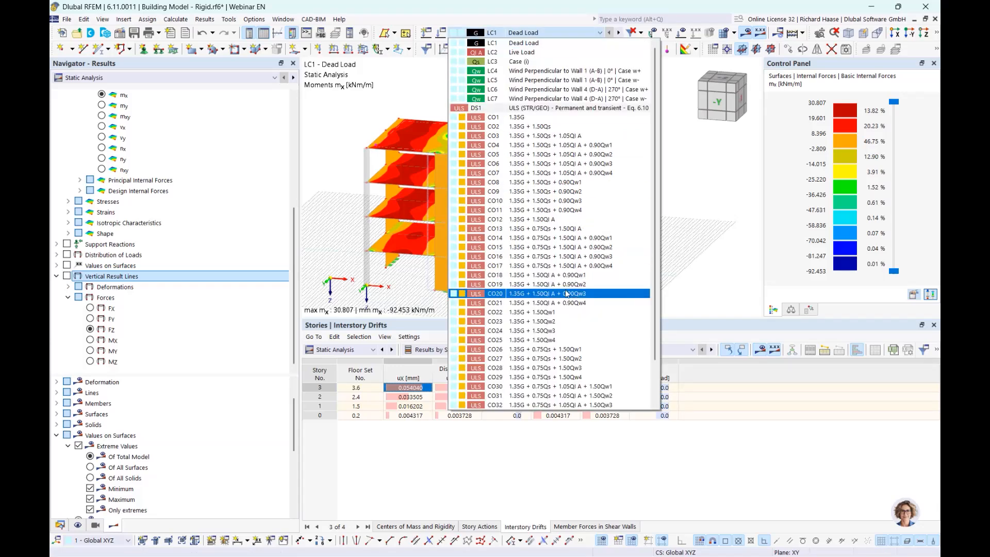
key("Escape")
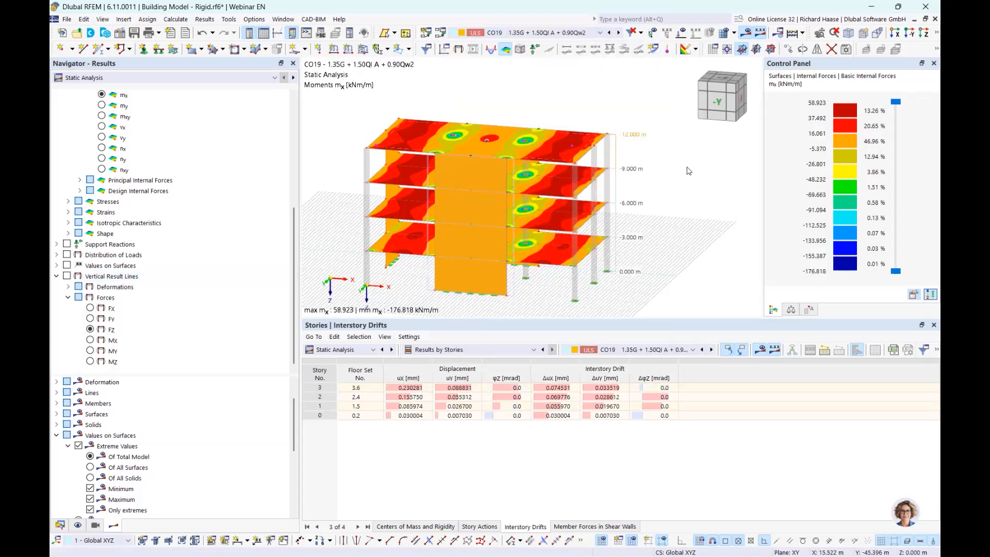
Isolate the top floor slab in visibility mode so only its moment results are shown
middle_click_drag(687, 170, 614, 208, "ctrl")
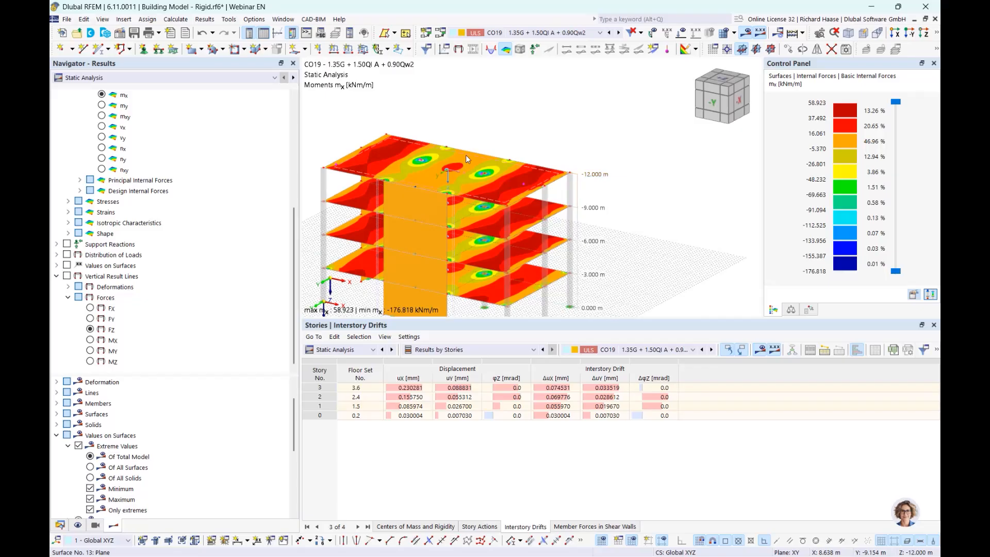
left_click(937, 34)
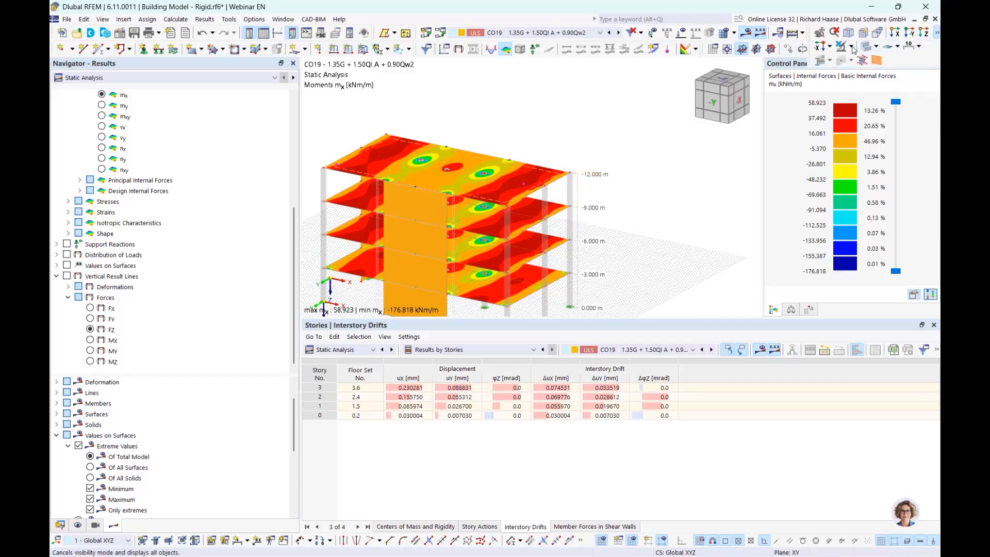
left_click(850, 47)
left_click(844, 62)
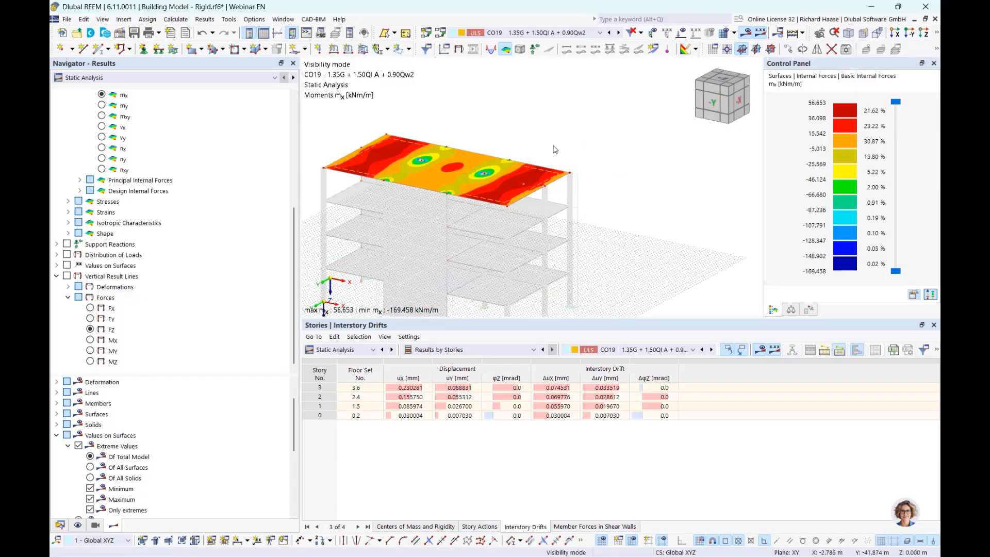
Display the basic internal force nx on the isolated top floor slab
scroll(102, 277, "up", 4)
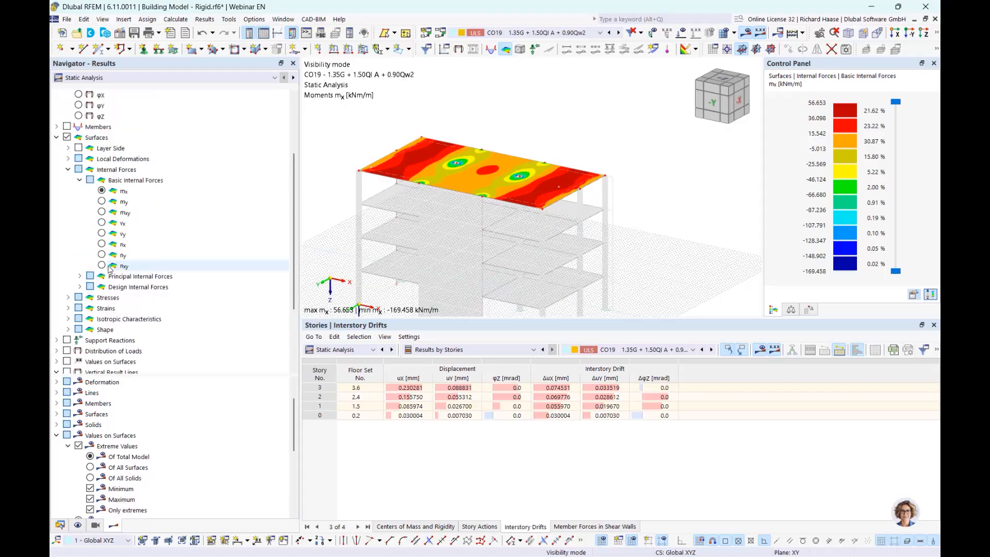
left_click(102, 277)
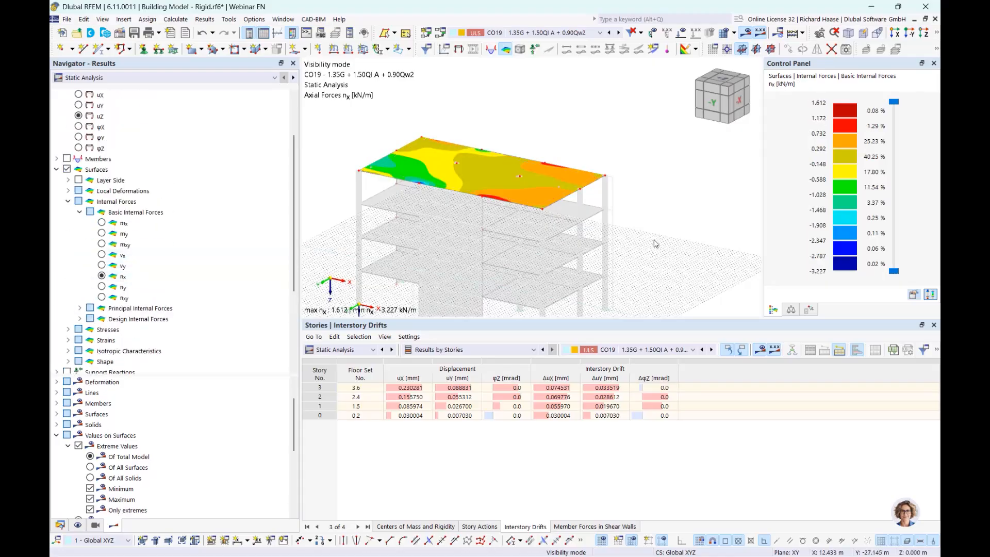
scroll(660, 245, "down", 3)
scroll(669, 258, "up", 2)
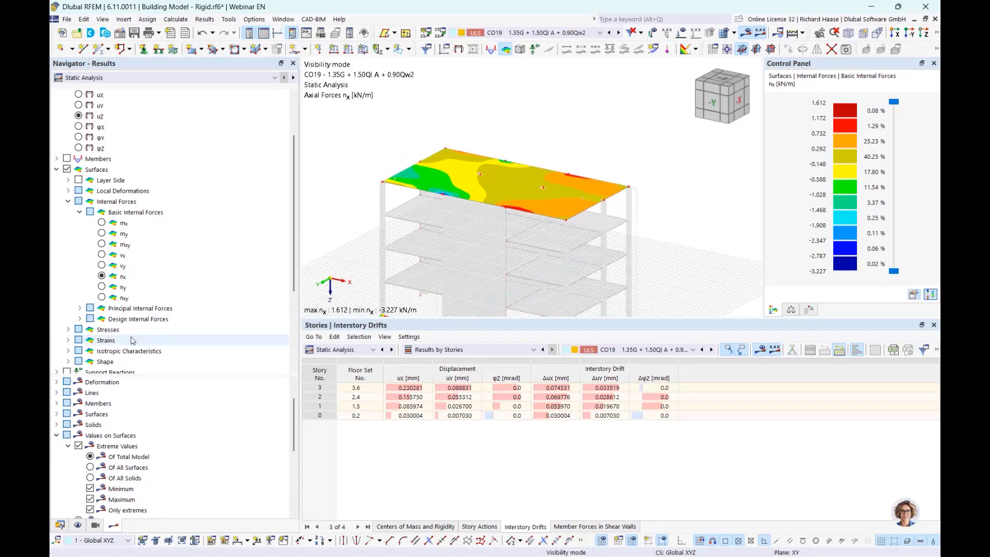
Switch to the 3rd Story.rf6 model
left_click(60, 526)
scroll(121, 118, "up", 20)
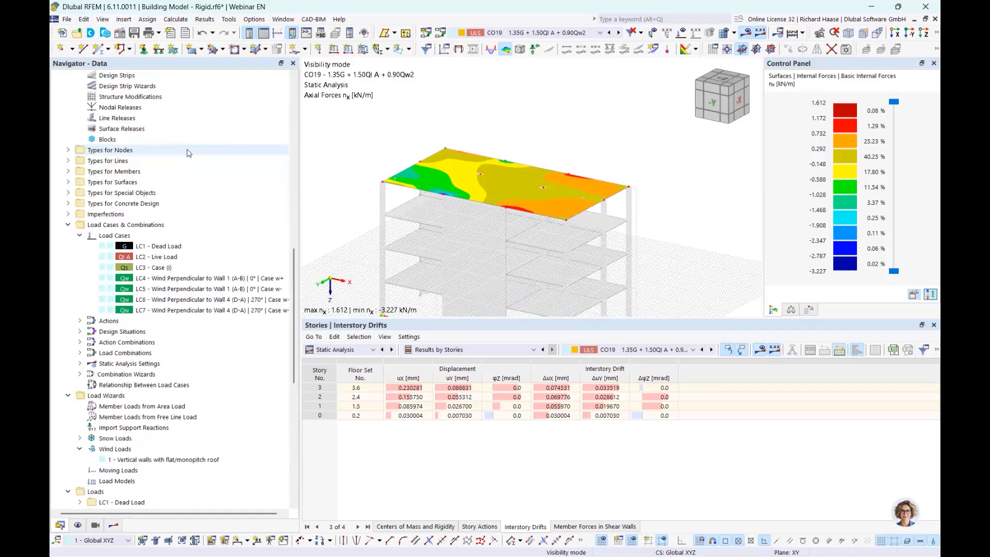
scroll(122, 117, "up", 1)
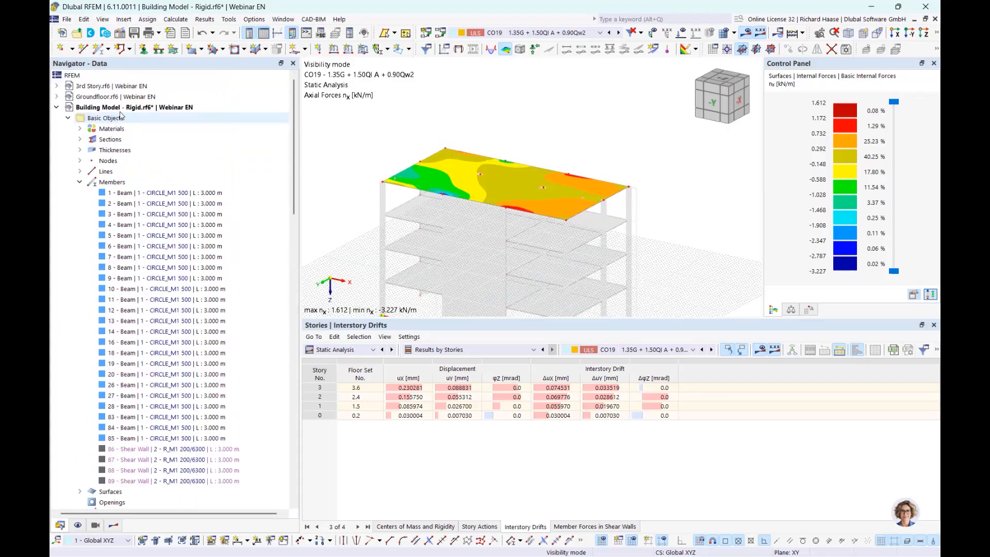
left_click(137, 86)
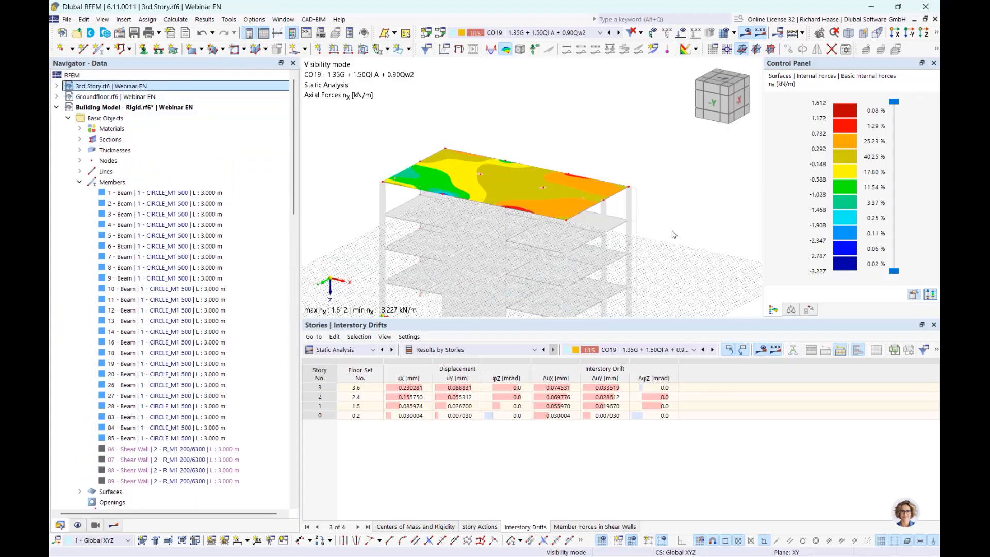
middle_click_drag(640, 250, 651, 231, "ctrl")
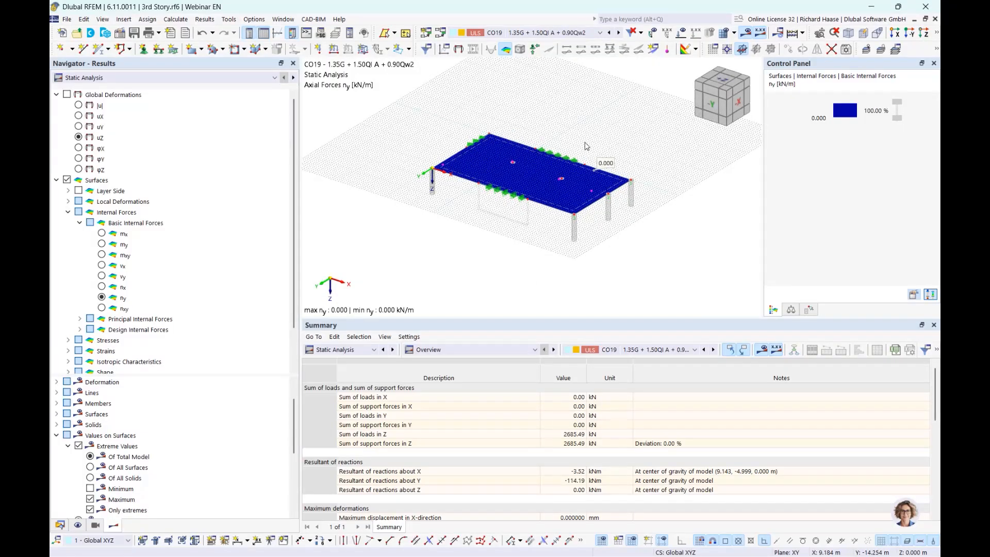
Examine the 3rd-story slab's axial forces, comparing nx, ny and nxy and ending on nx
left_click(102, 287)
scroll(584, 186, "up", 2)
scroll(584, 186, "up", 1)
middle_click_drag(585, 187, 621, 215)
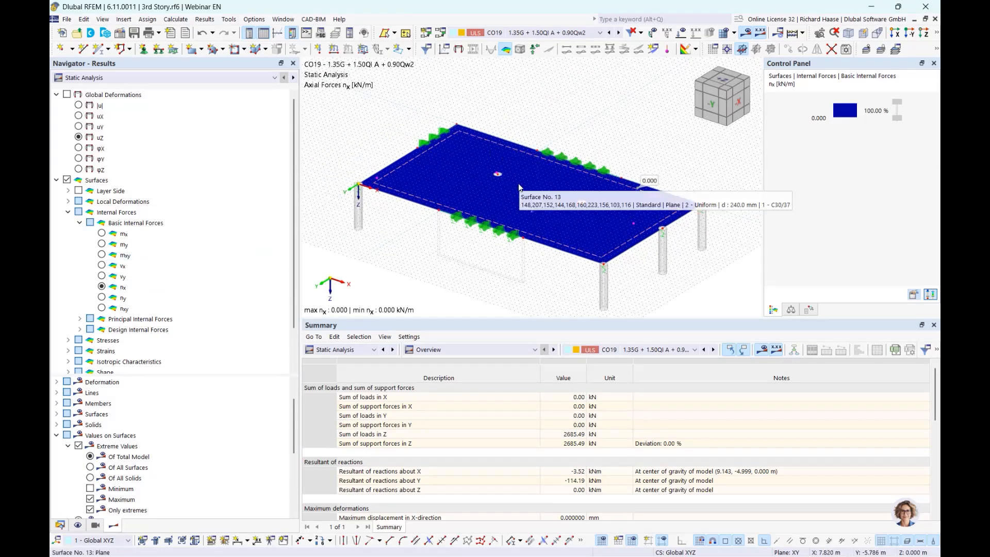
left_click(102, 300)
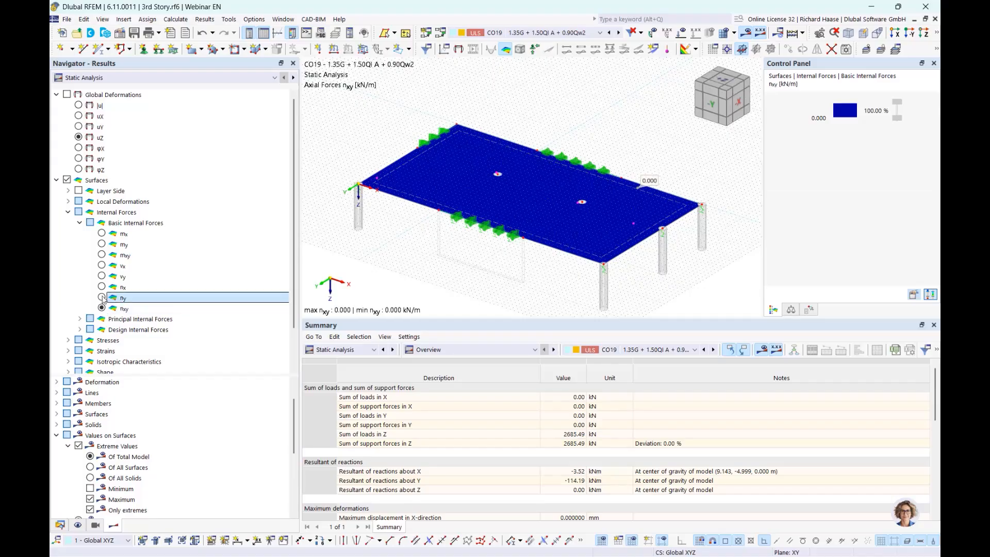
left_click(102, 286)
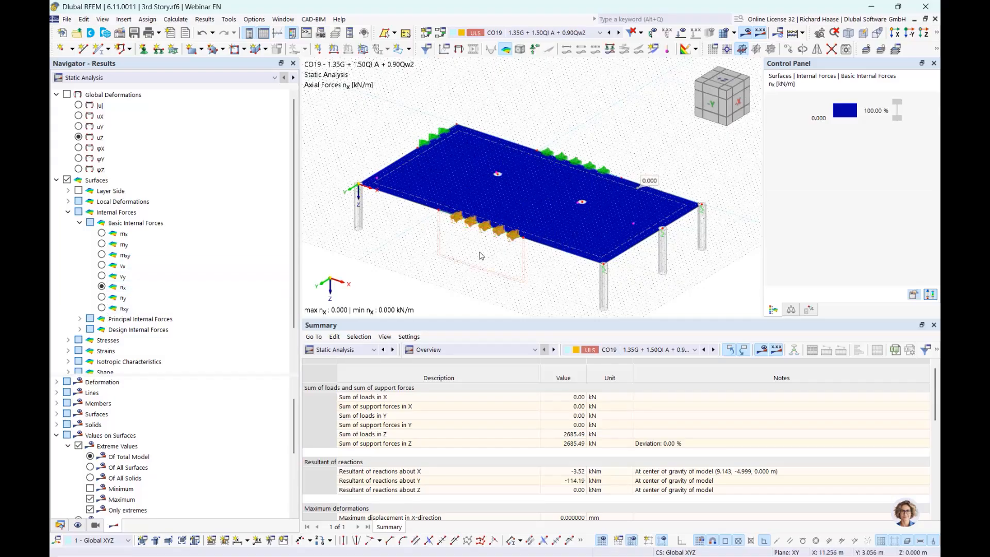
Collapse the 3rd Story model's data tree and return to the Building Model - Rigid.rf6 model
left_click(60, 526)
left_click(57, 86)
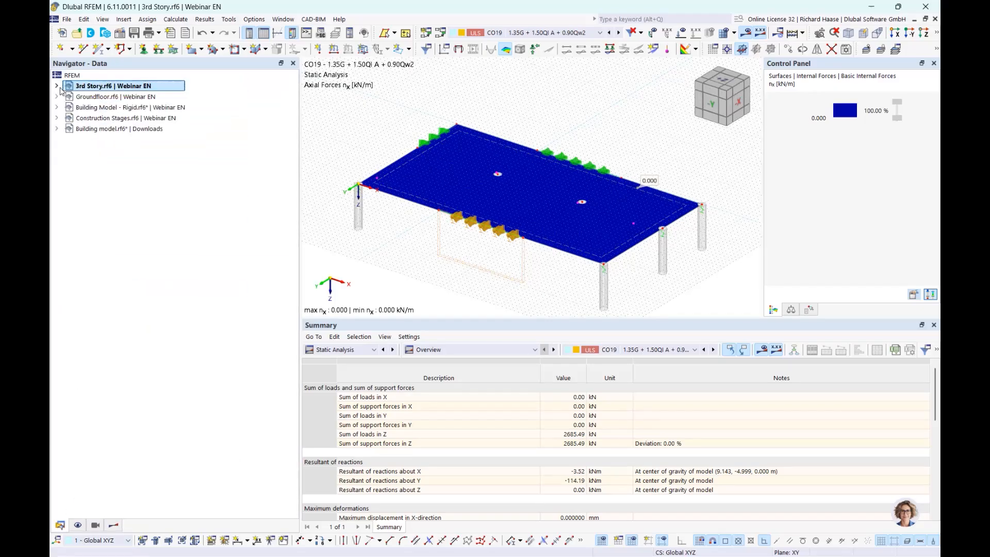
left_click(115, 109)
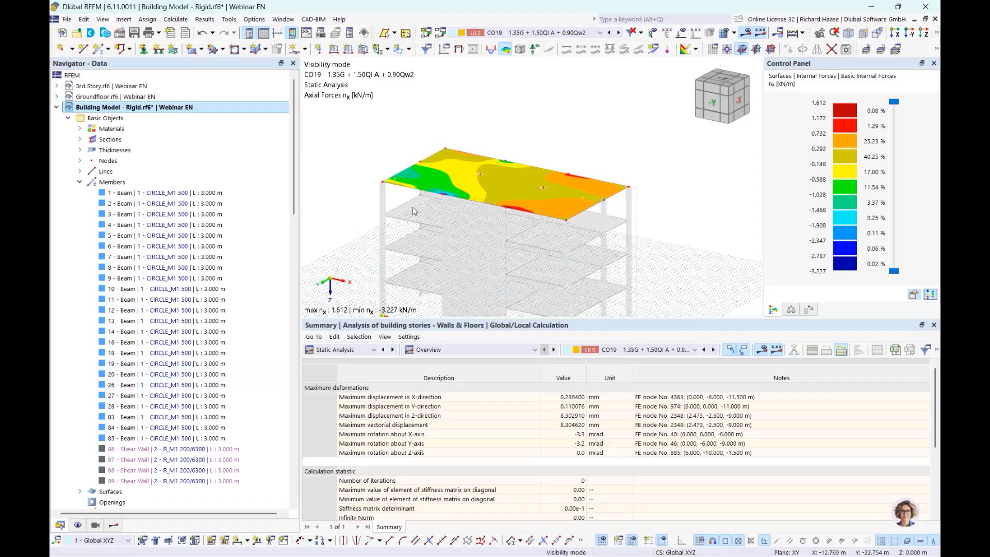
middle_click_drag(453, 253, 452, 254, "ctrl")
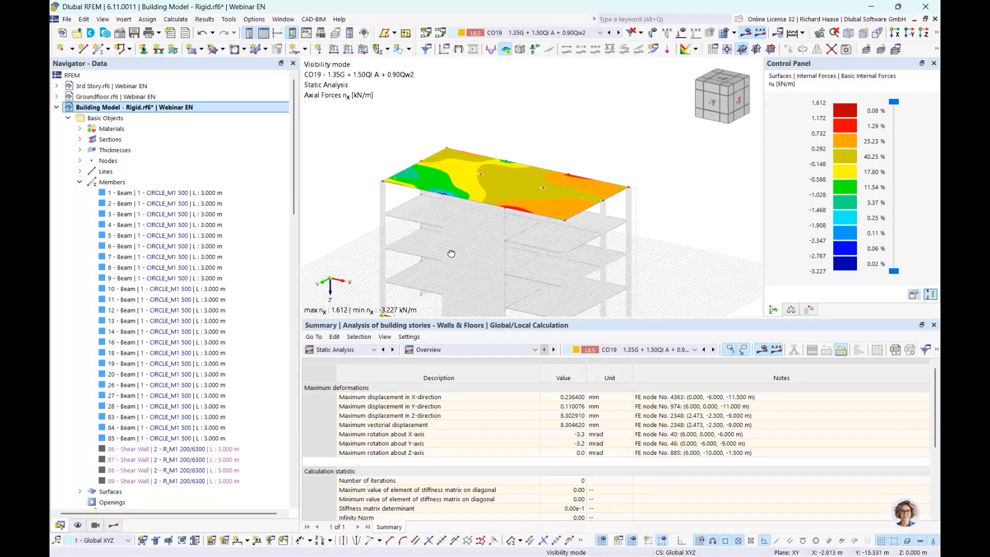
Turn on Values on Surfaces for the top floor slab's nx results
scroll(170, 438, "down", 15)
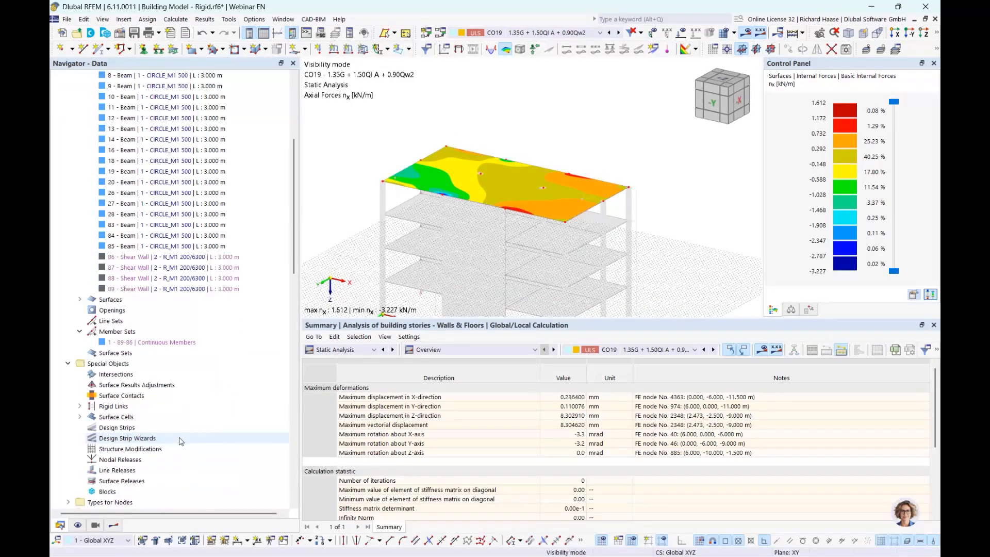
left_click(113, 525)
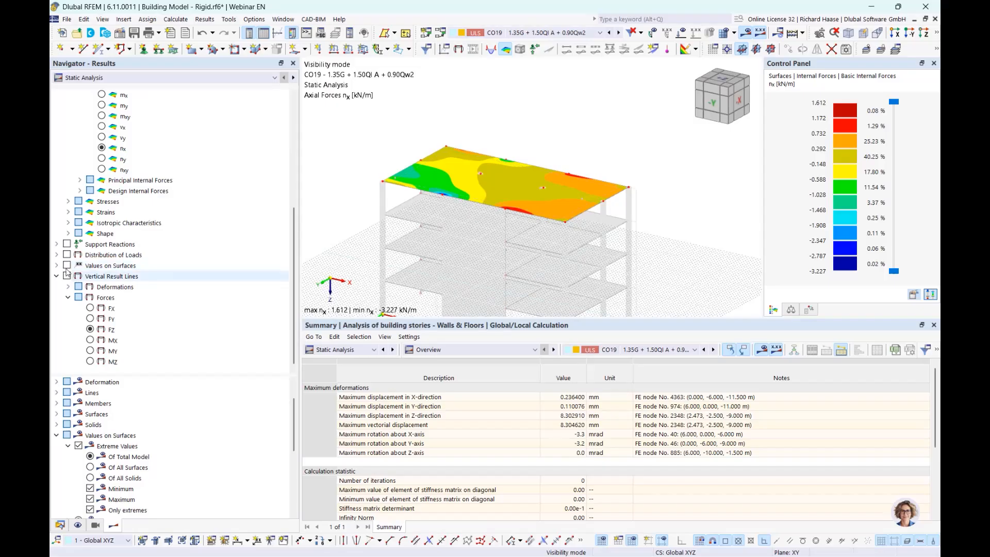
left_click(67, 265)
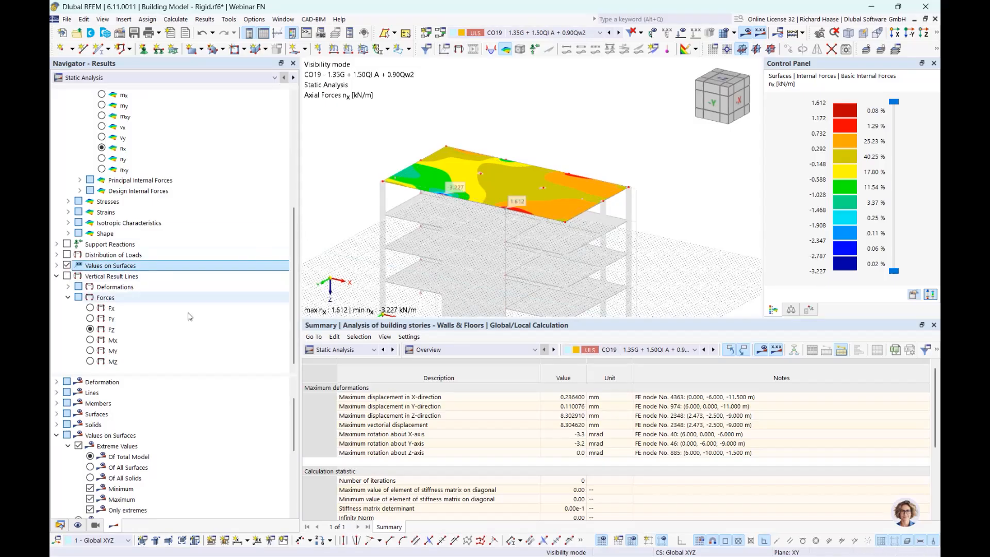
Show the slab's nx values on FE mesh points, turn off Extreme Values, and inspect the slab in an isometric view
scroll(143, 436, "down", 5)
scroll(144, 436, "up", 2)
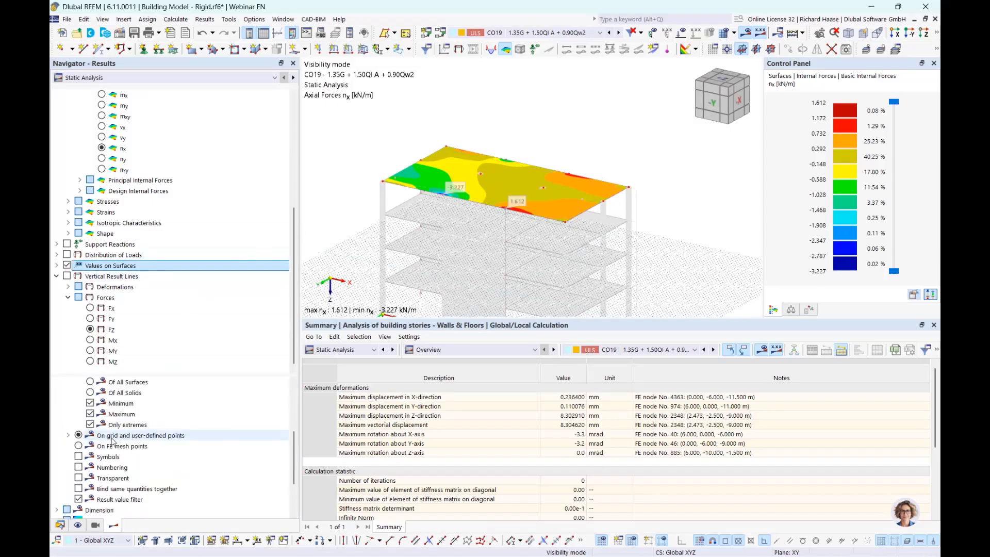
left_click(78, 446)
scroll(80, 446, "up", 1)
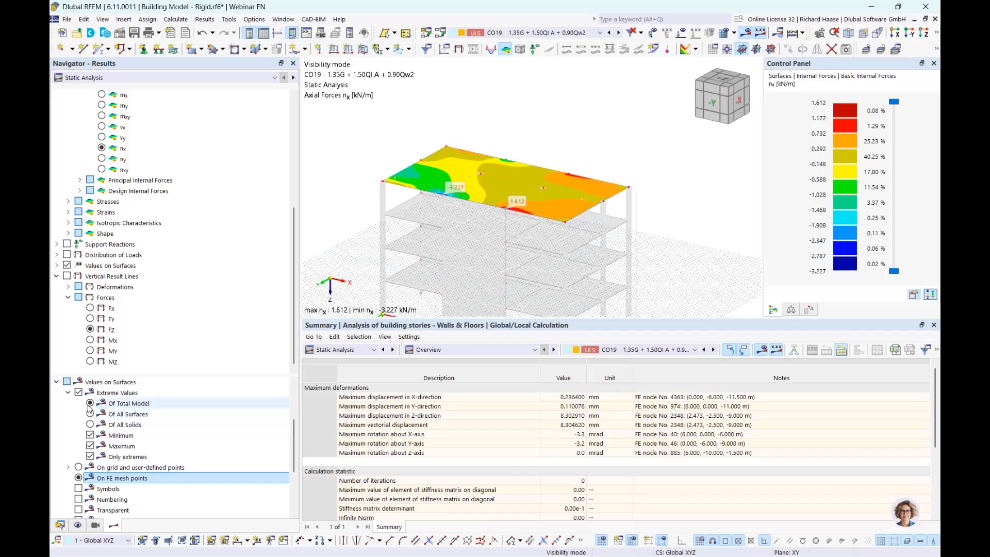
left_click(78, 392)
middle_click_drag(644, 167, 634, 202, "ctrl")
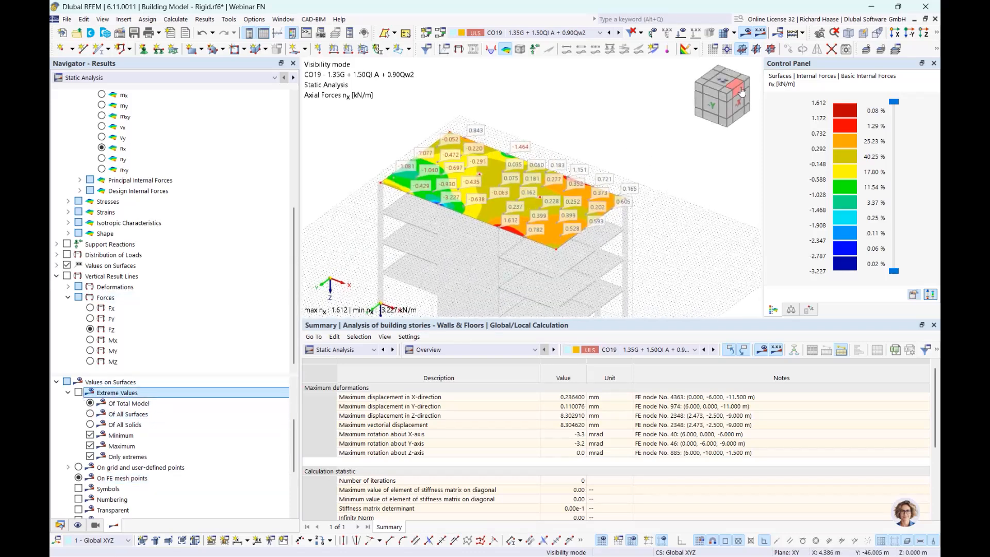
left_click(742, 92)
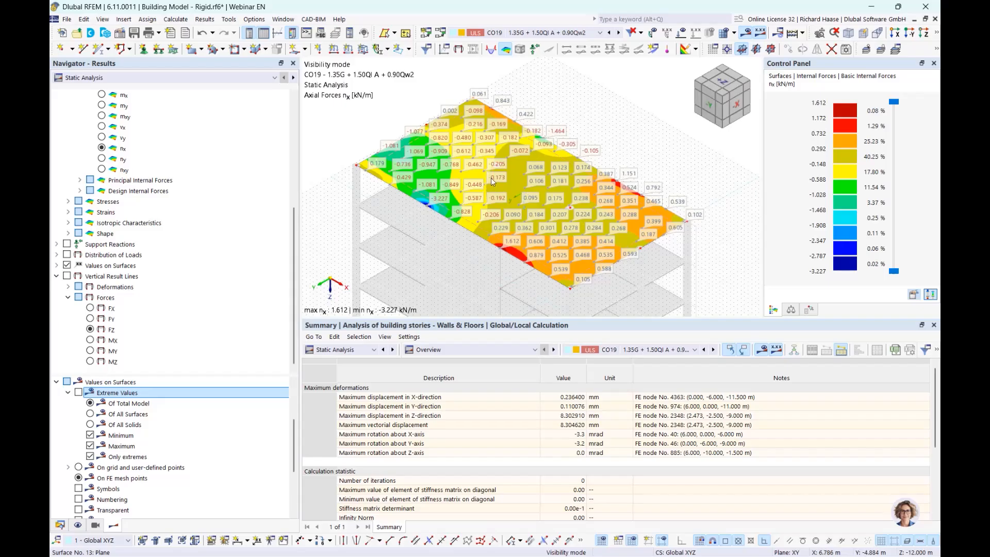
scroll(583, 225, "up", 2)
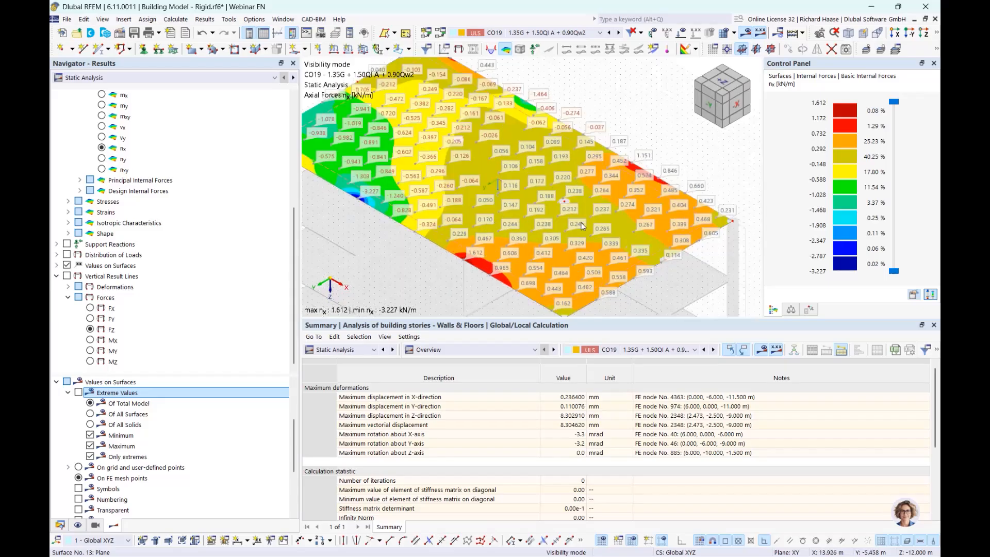
scroll(583, 225, "down", 1)
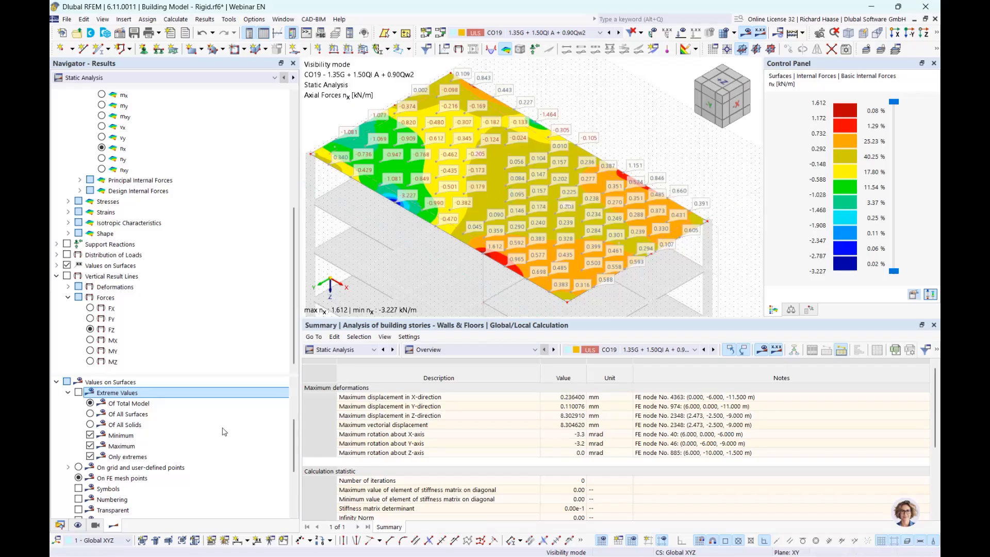
Collapse the rigid building model's data tree and switch to the Construction Stages.rf6 model
left_click(60, 526)
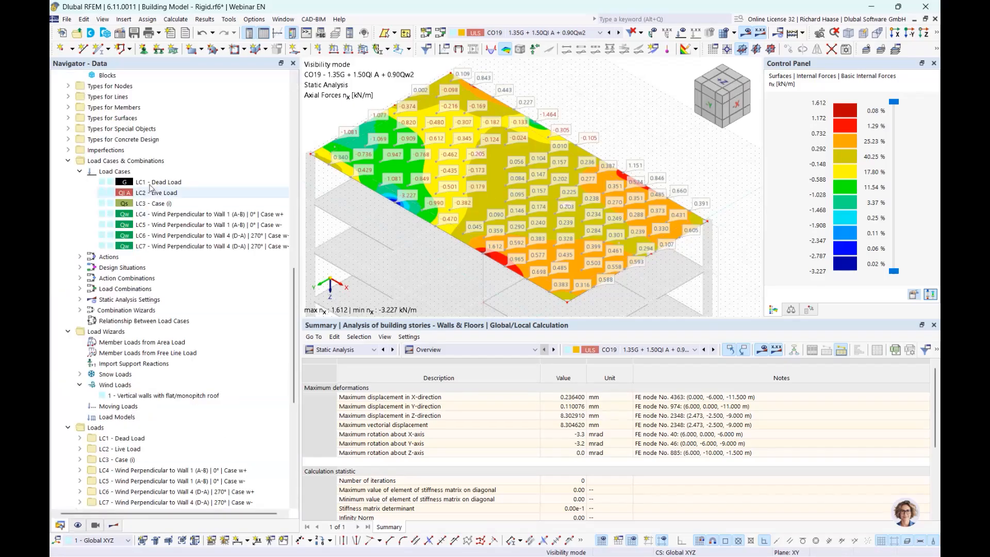
scroll(94, 152, "up", 15)
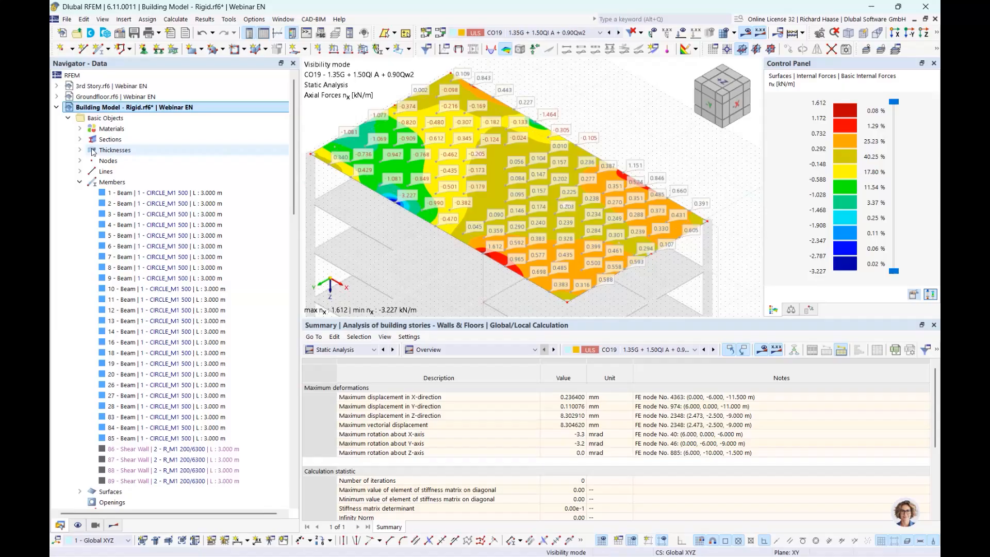
left_click(57, 108)
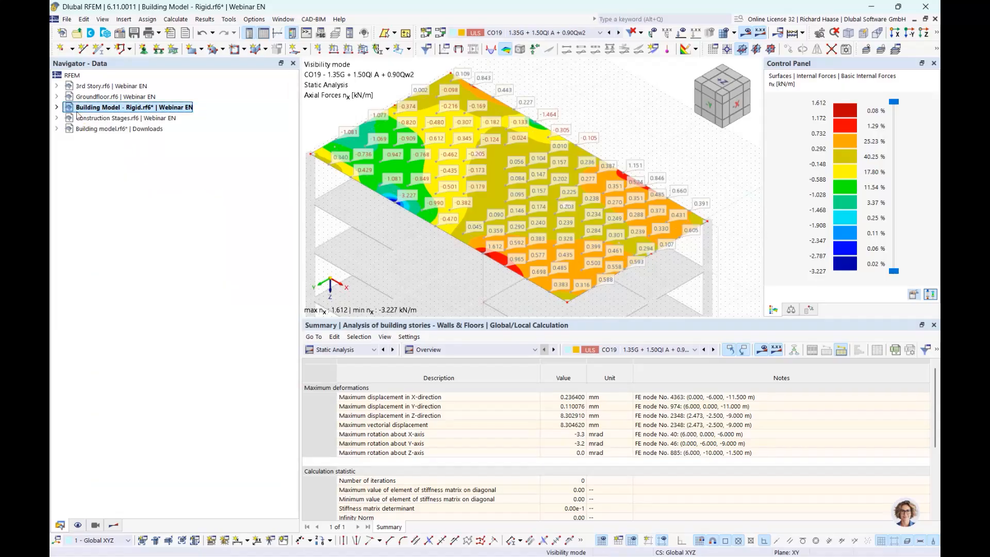
left_click(131, 120)
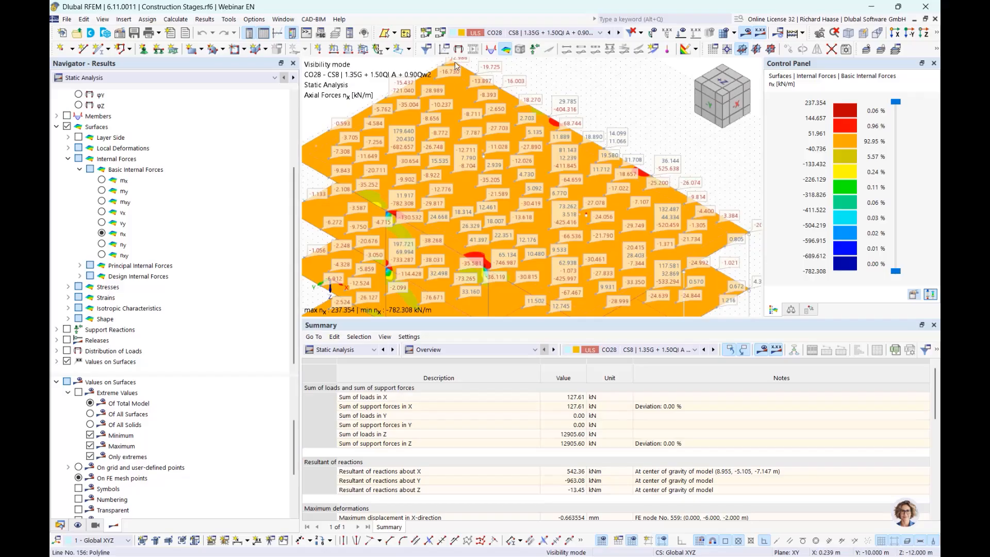
Isolate the top floor slab in the construction stages model to view its nx values, and hide the results display
left_click(937, 32)
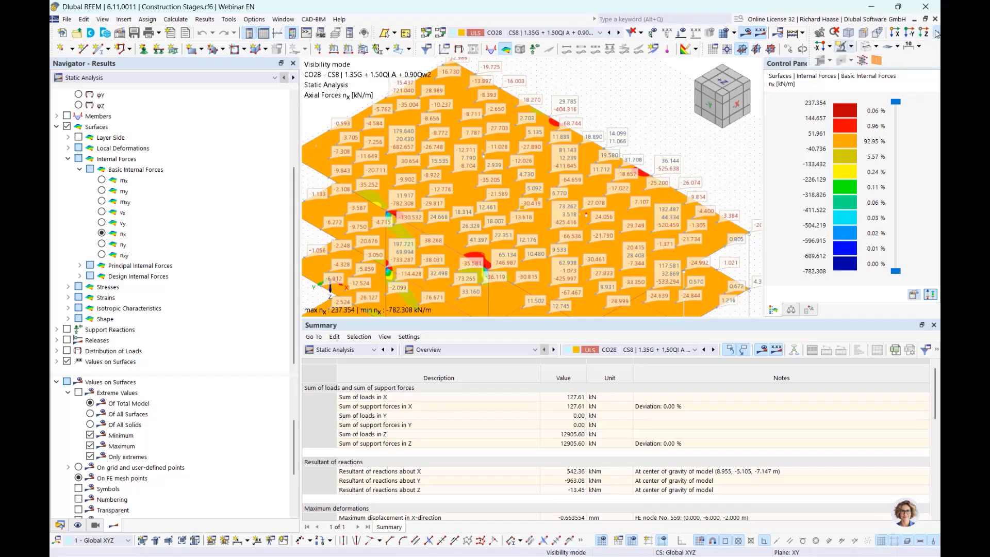
left_click(851, 47)
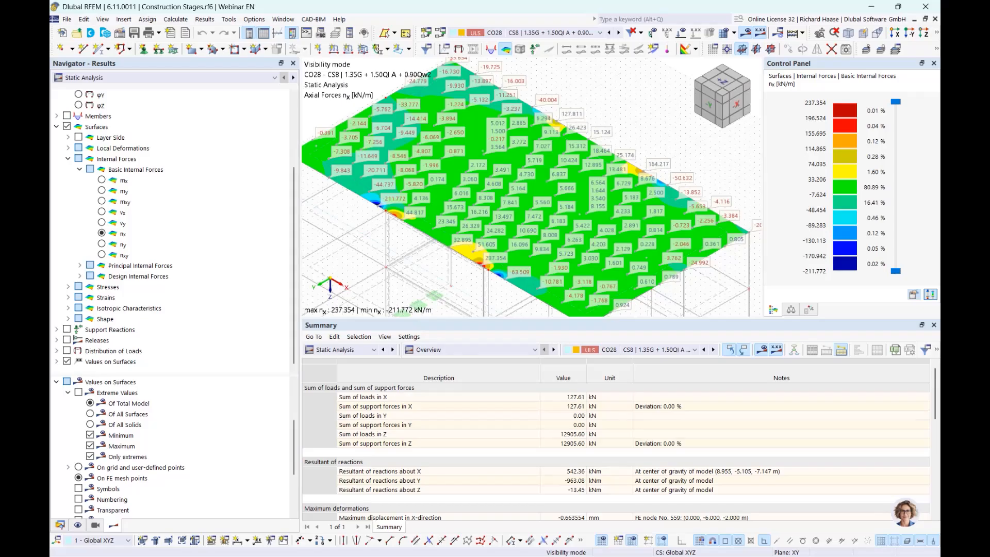
scroll(207, 438, "up", 3)
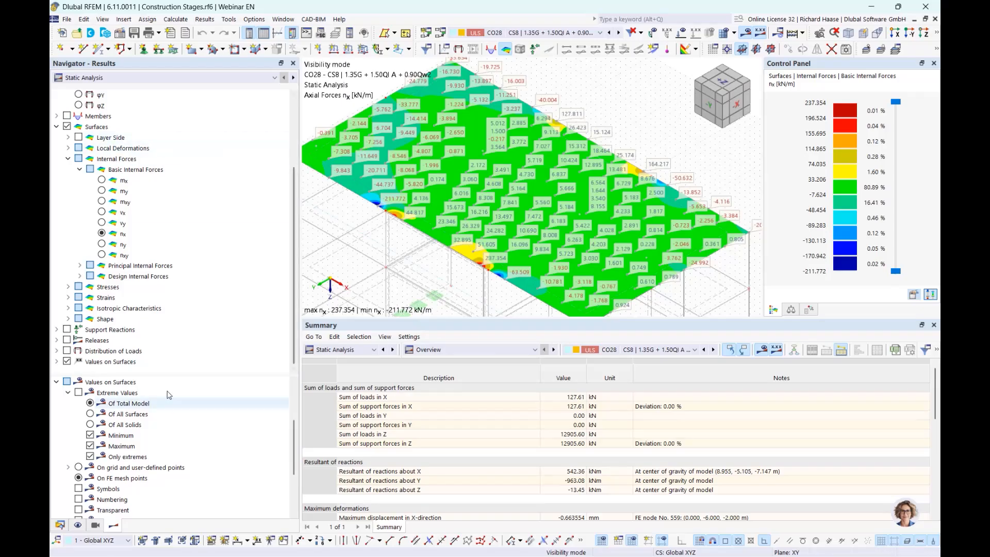
scroll(253, 335, "up", 3)
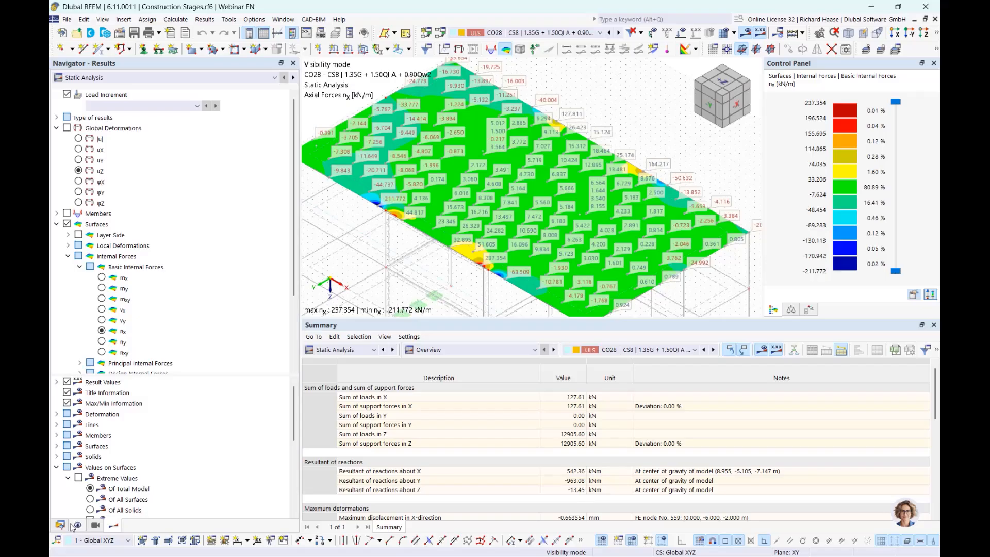
scroll(479, 171, "down", 2)
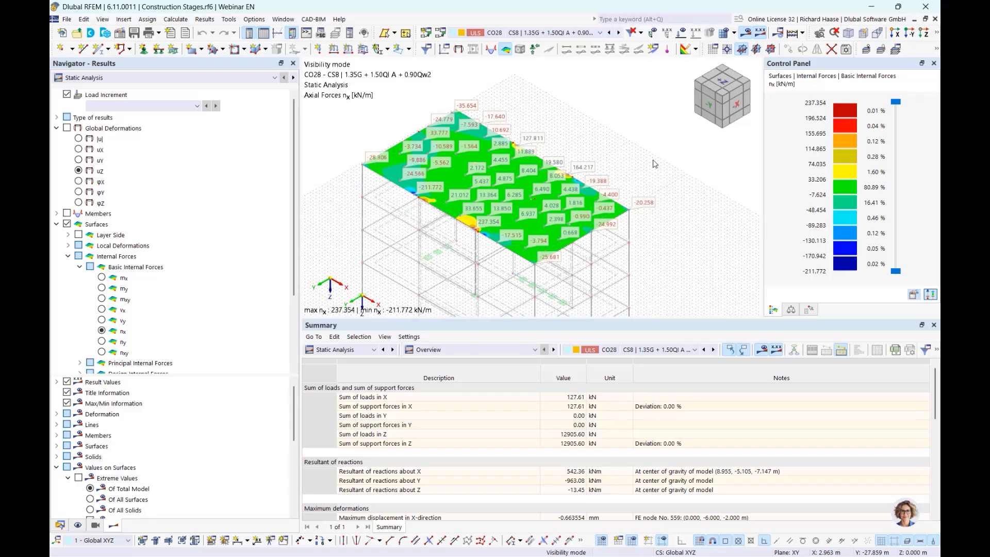
left_click(748, 33)
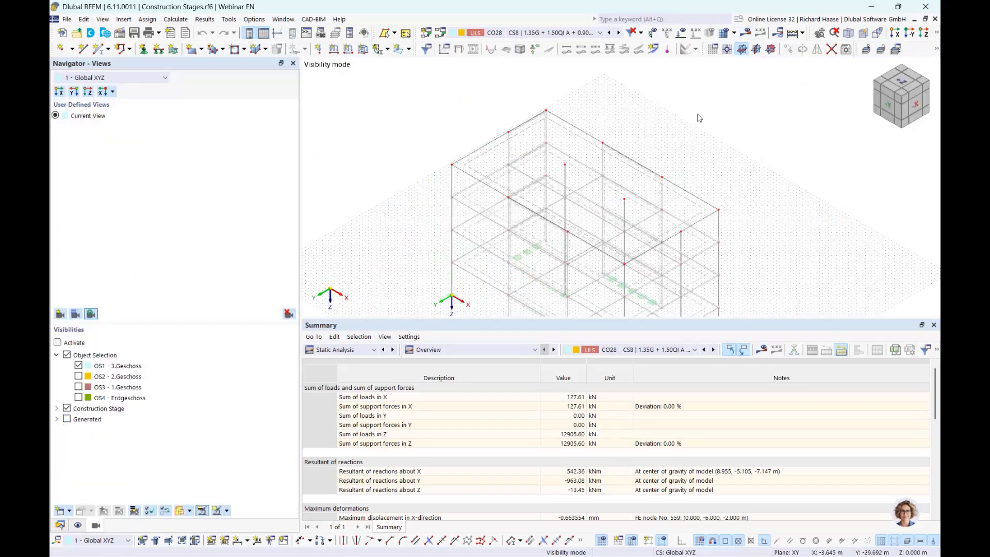
Cancel visibility mode to show the whole construction stages model, and switch its display from wireframe to solid
left_click(938, 33)
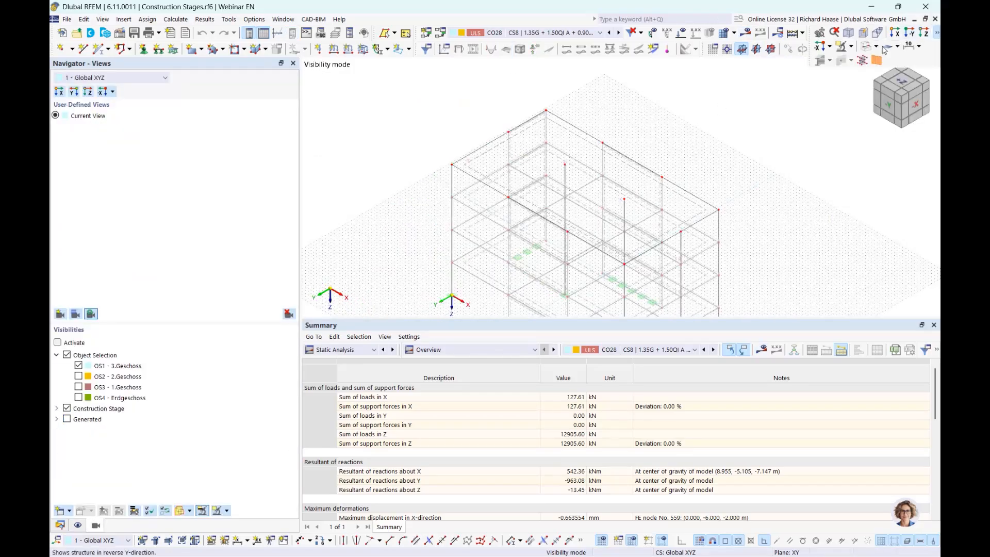
left_click(846, 47)
left_click(833, 139)
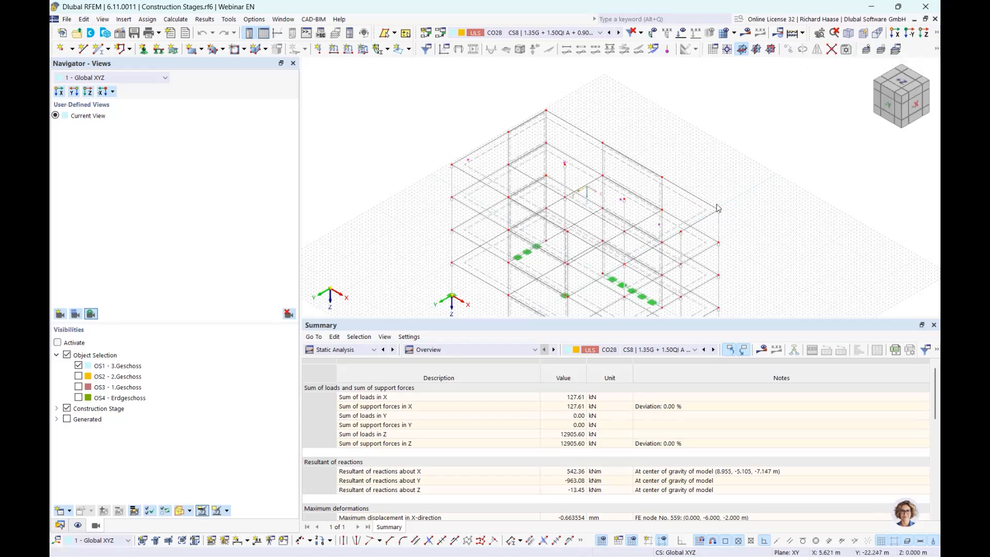
middle_click_drag(760, 261, 718, 159)
left_click(937, 33)
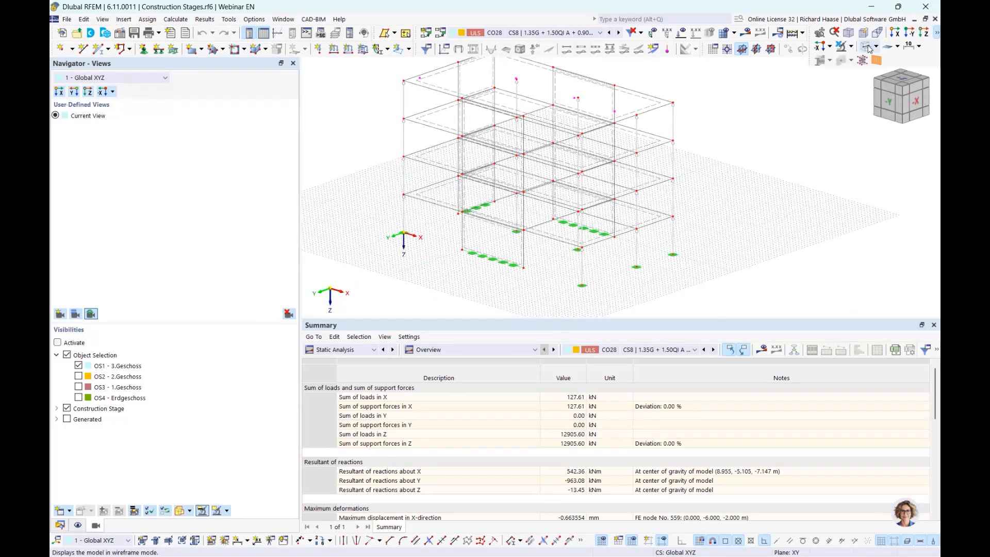
left_click(868, 50)
middle_click_drag(746, 232, 763, 237, "ctrl")
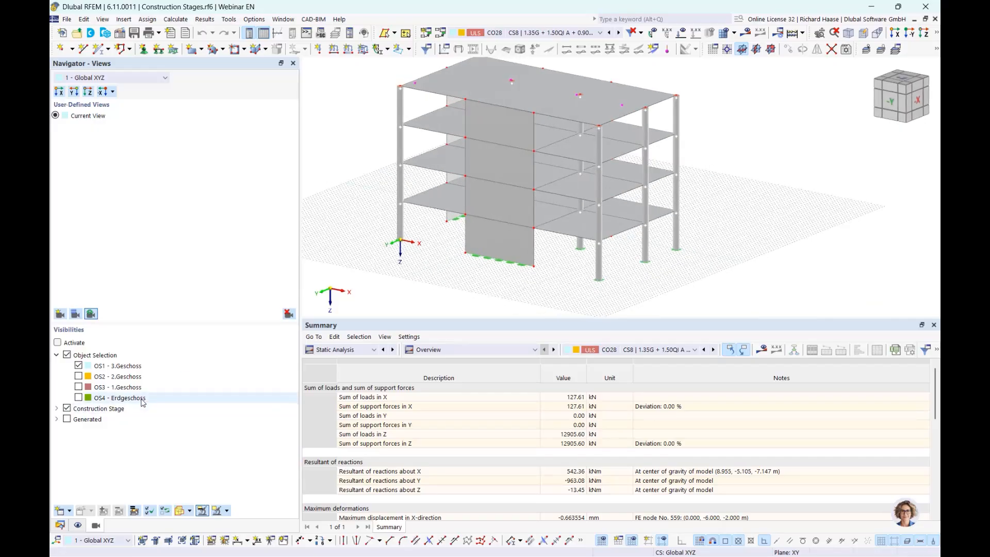
Deactivate the Object Selection visibilities, list the Construction Stage visibilities and deselect CS8 - 3.OG Decke
left_click(57, 355)
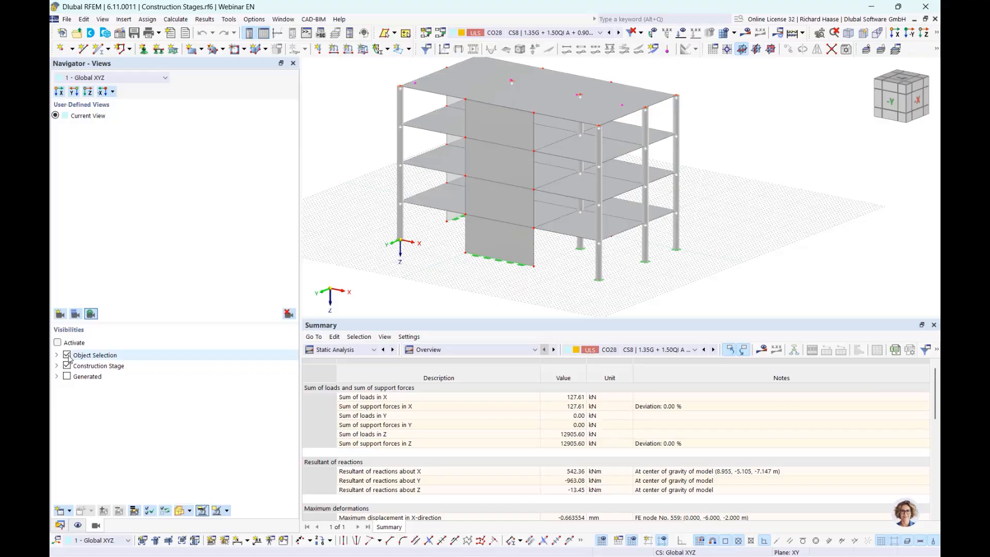
left_click(67, 355)
left_click(105, 366)
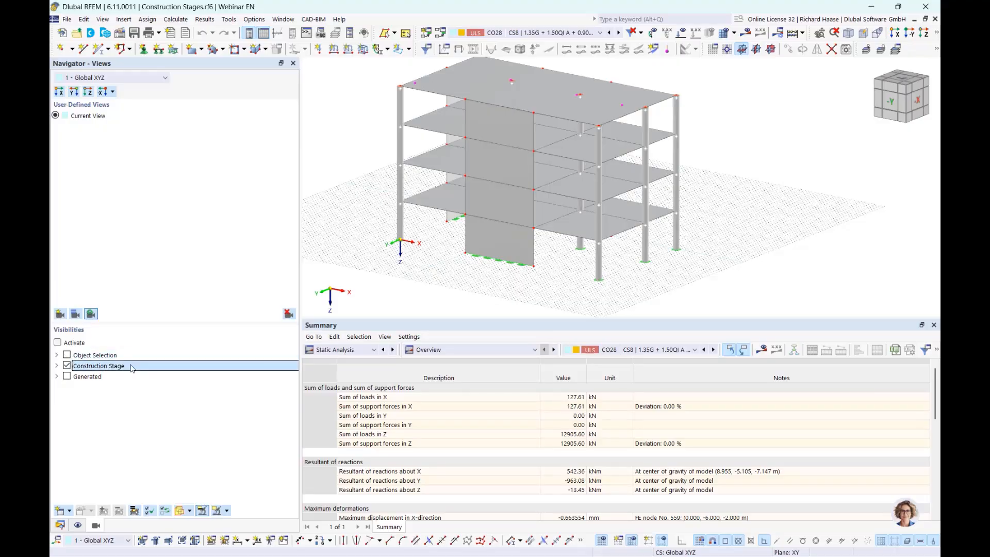
left_click(56, 365)
left_click(78, 451)
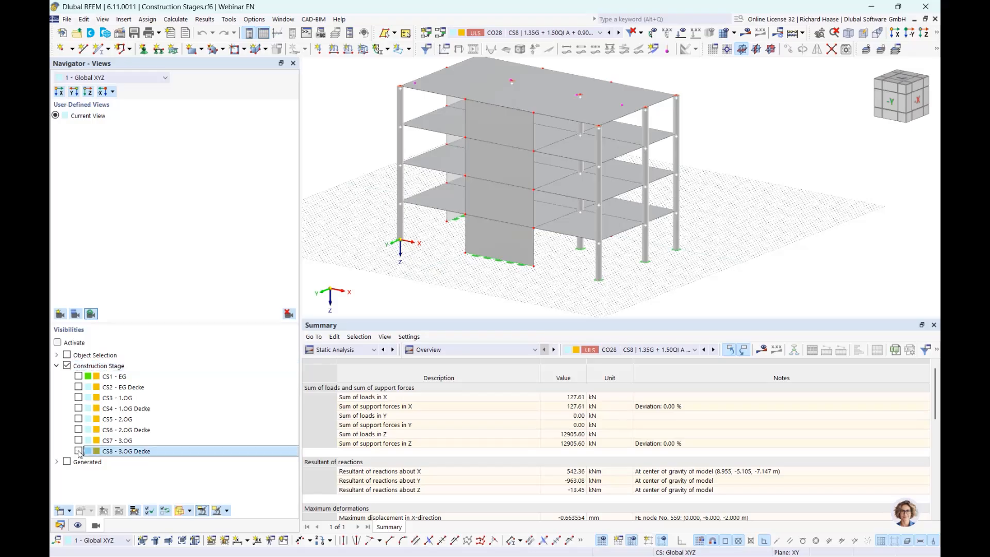
middle_click_drag(475, 259, 539, 292, "ctrl")
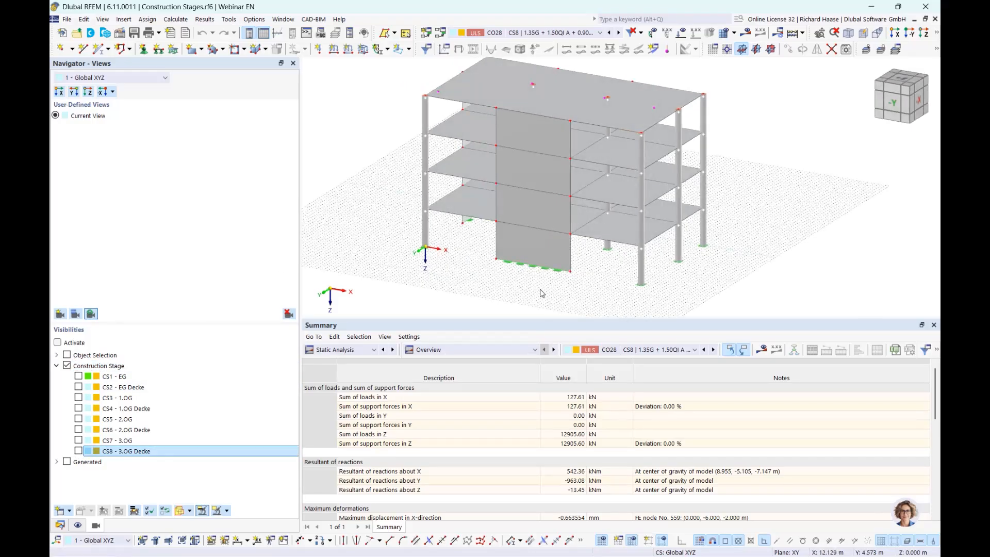
Display the building's construction sequence by adding the visibilities CS1 - EG, CS2 - EG Decke, CS3 - 1.OG and CS4 - 1.OG Decke one by one
left_click(78, 376)
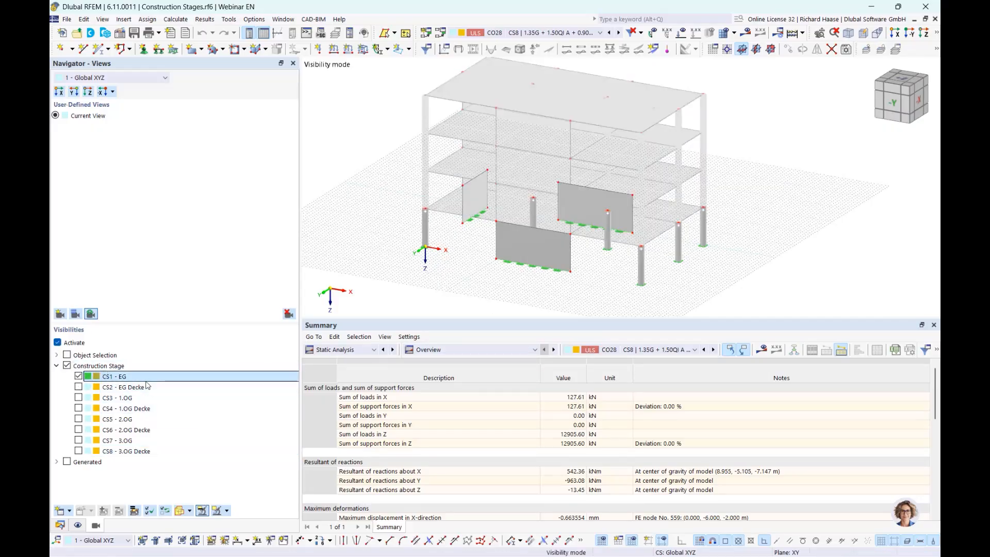
middle_click_drag(541, 267, 537, 289, "ctrl")
scroll(645, 264, "up", 3)
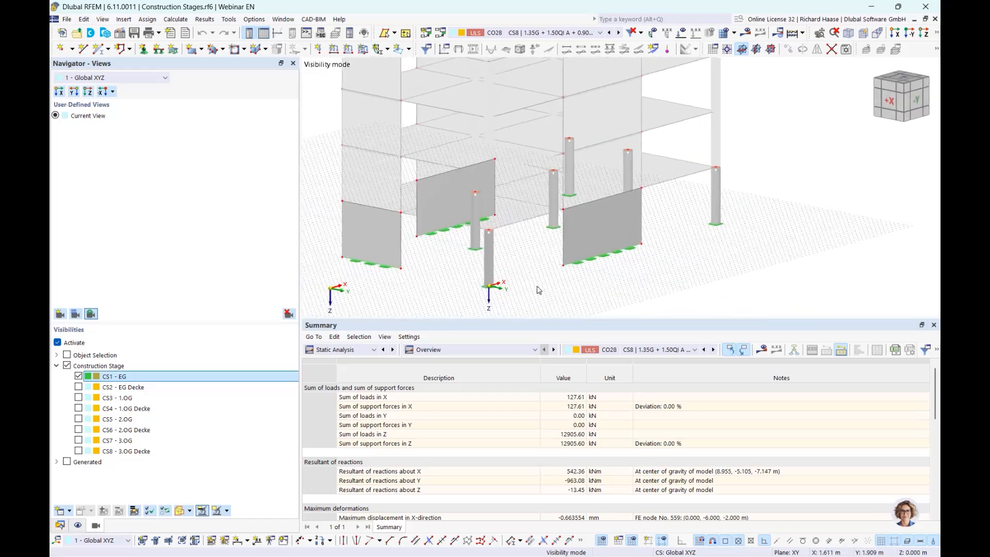
left_click(78, 387)
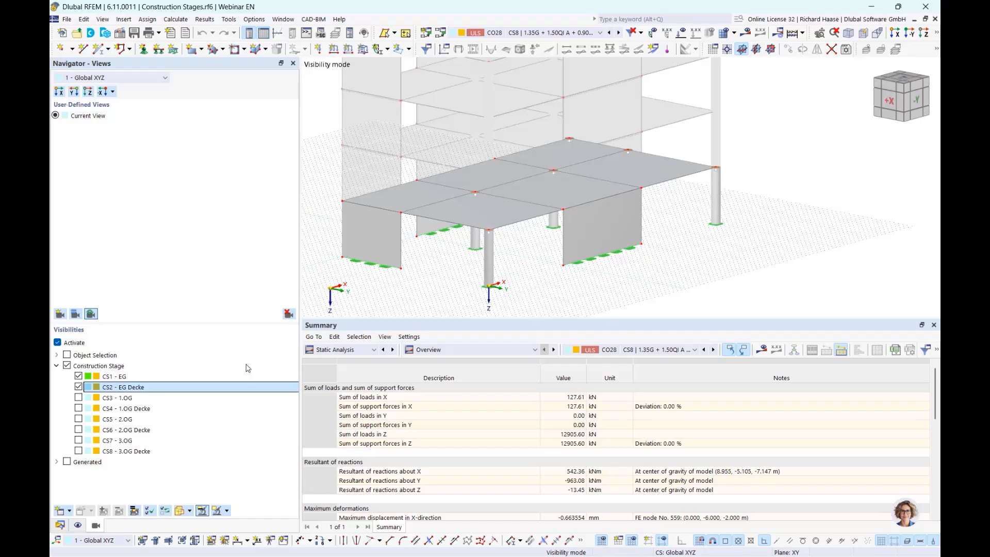
left_click(79, 398)
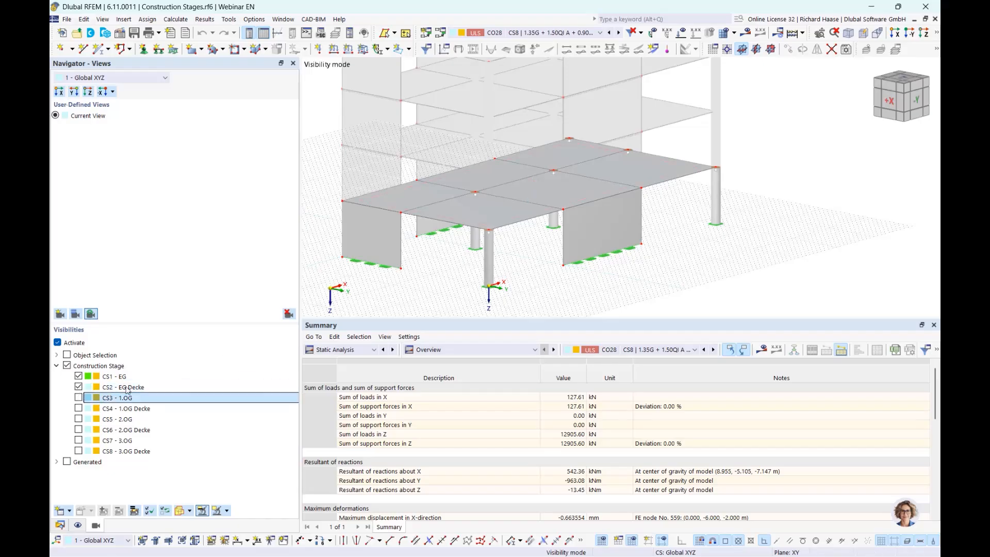
left_click(78, 409)
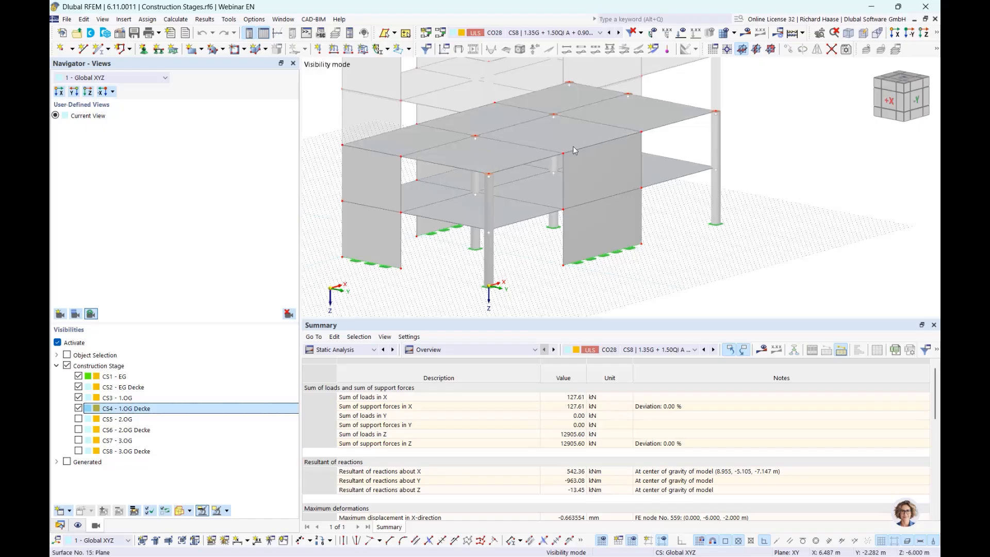
scroll(573, 146, "up", 3)
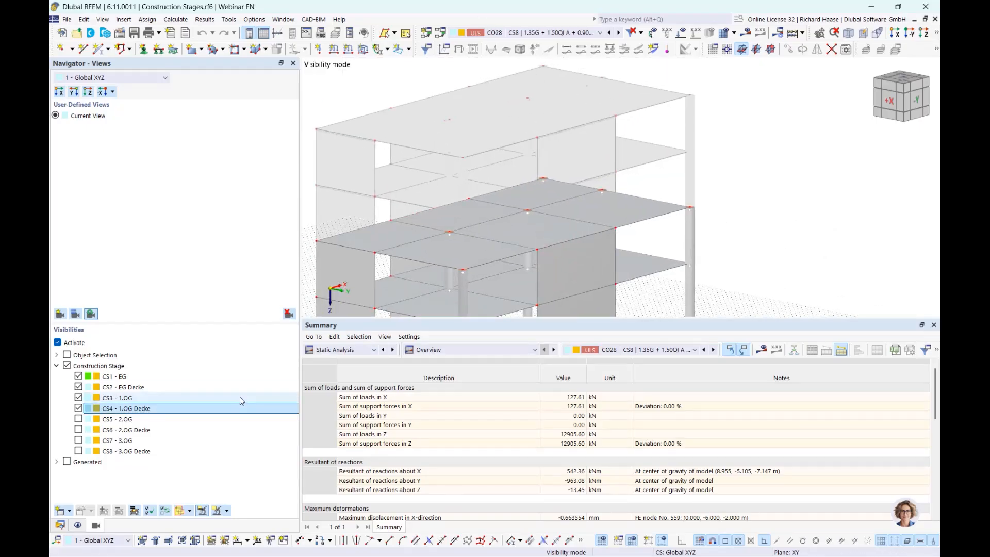
Open the load cases and combinations settings and examine the load cases assigned to construction stage CS1 EG
left_click(59, 525)
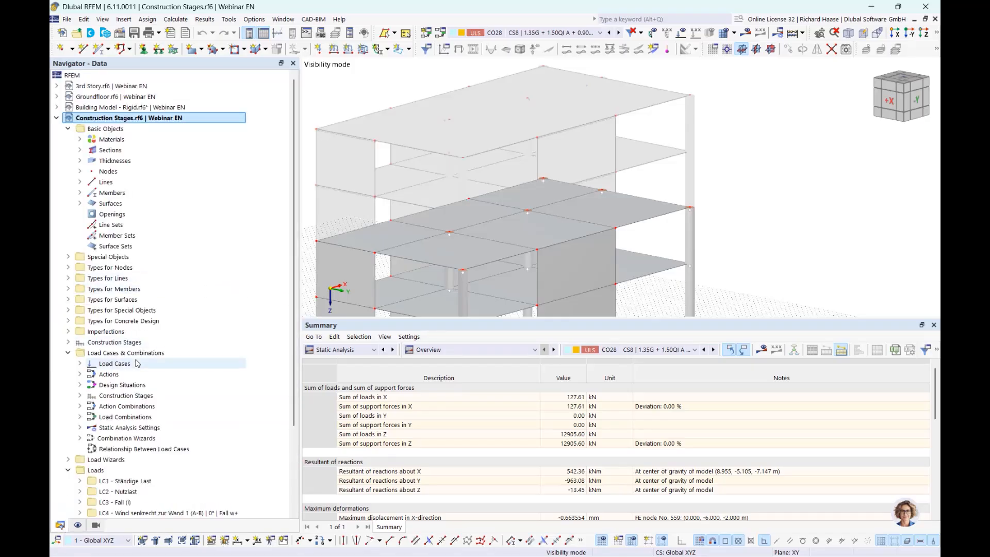
right_click(137, 363)
left_click(156, 369)
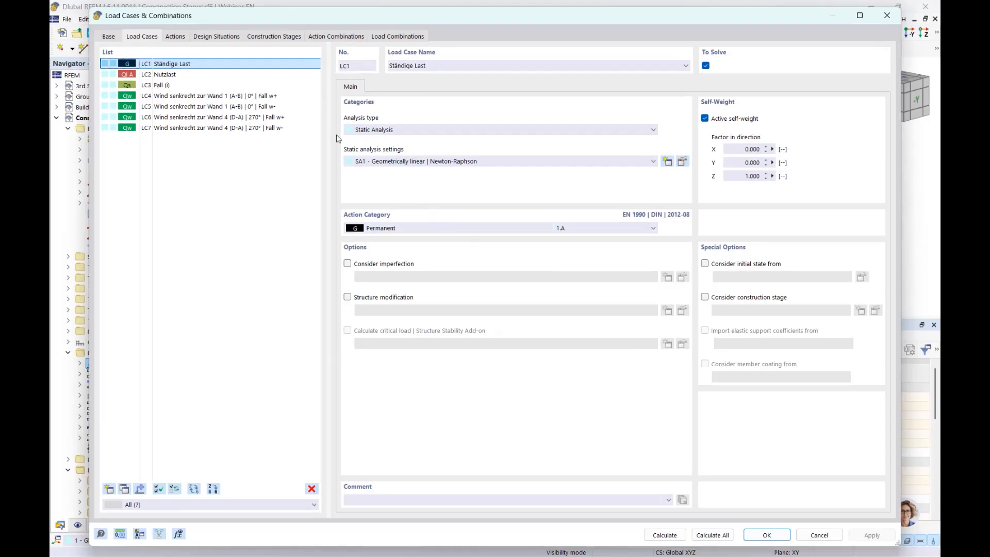
left_click(274, 39)
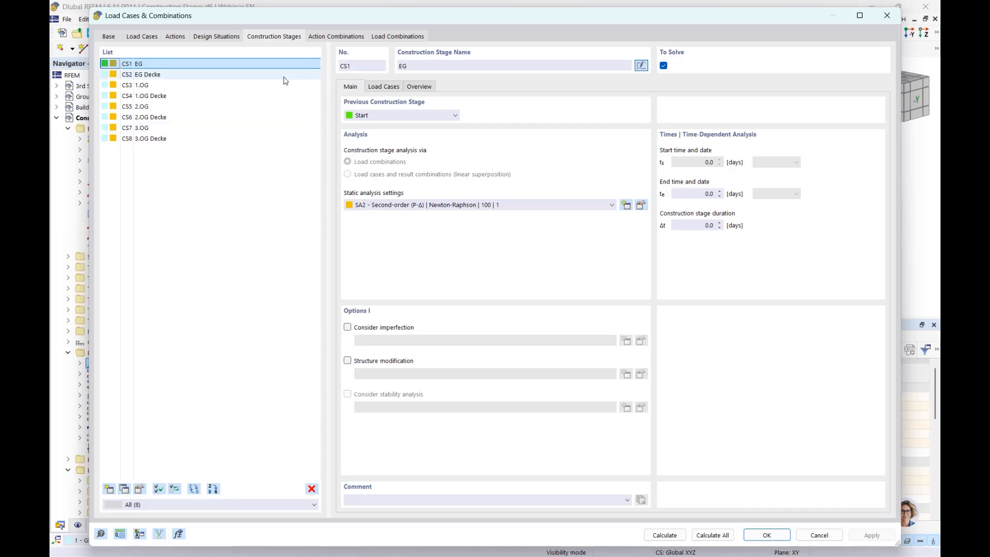
left_click(384, 88)
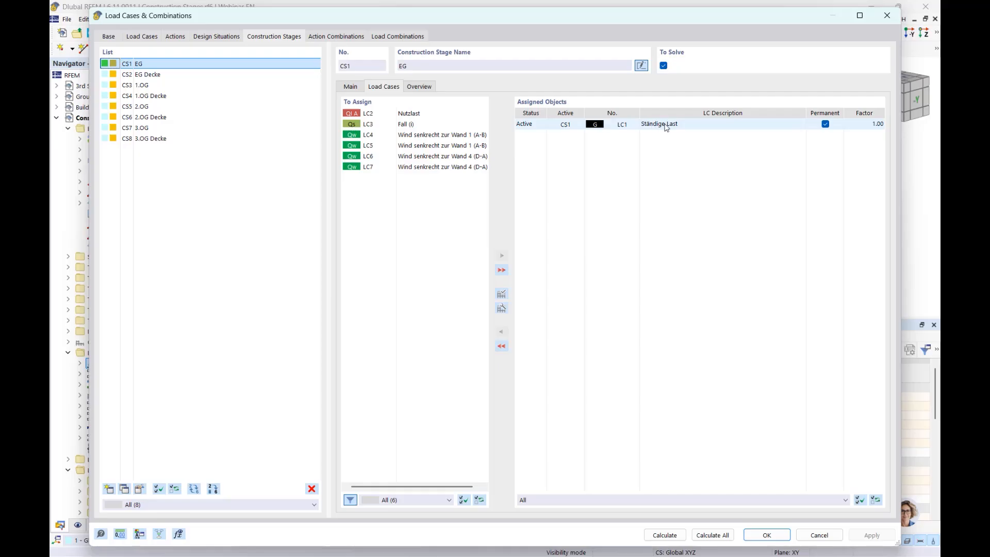
Go through construction stages CS2 to CS8 and check which load cases are assigned to each
left_click(160, 75)
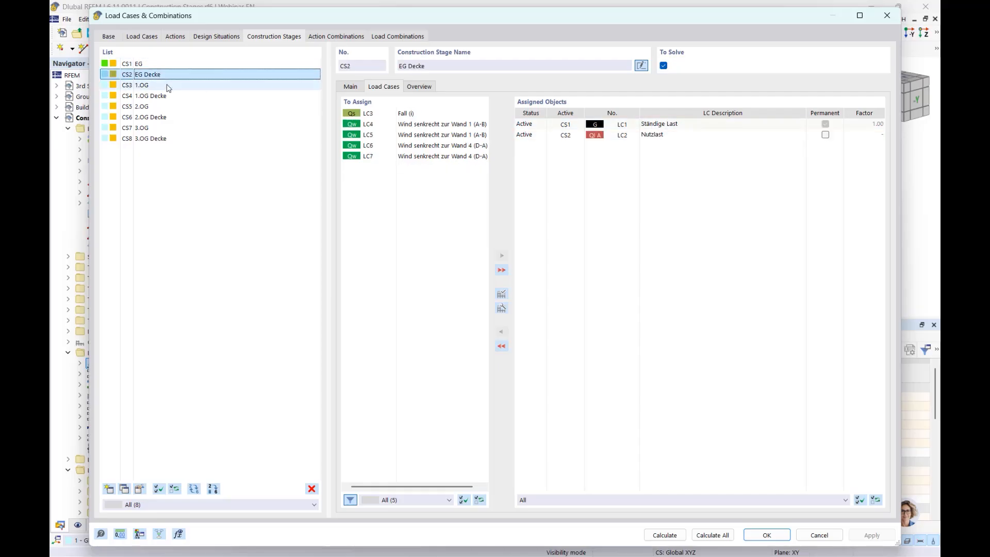
left_click(168, 86)
left_click(169, 96)
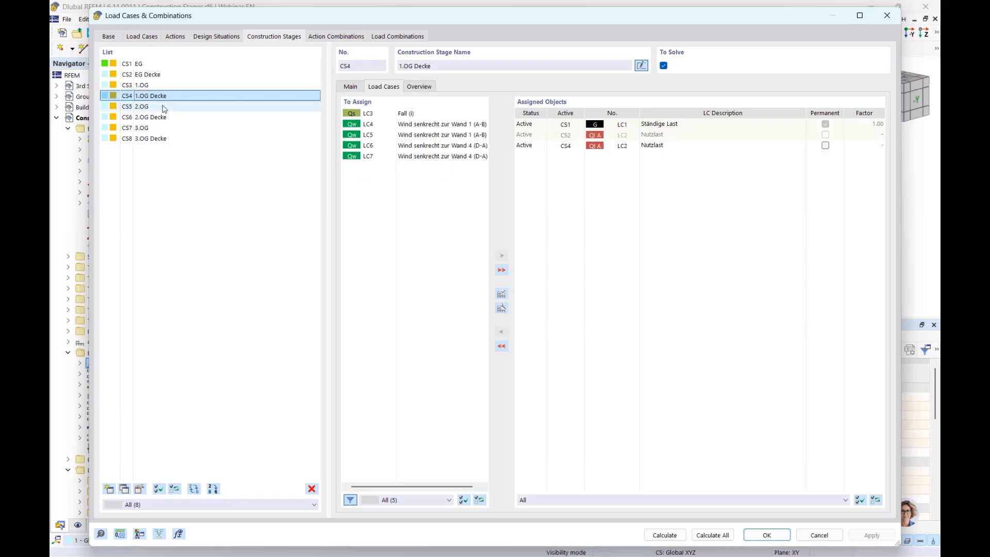
left_click(167, 107)
left_click(165, 117)
left_click(164, 128)
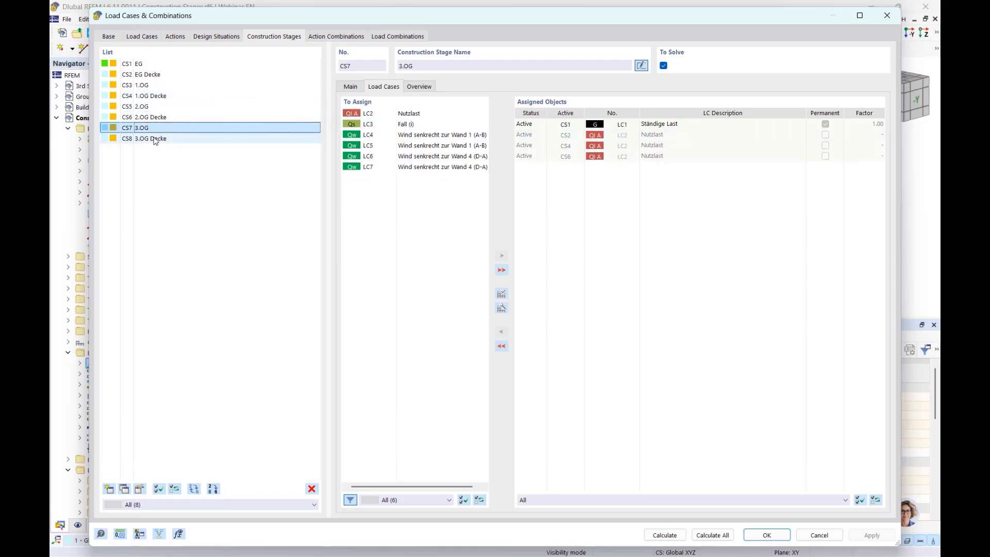
left_click(166, 138)
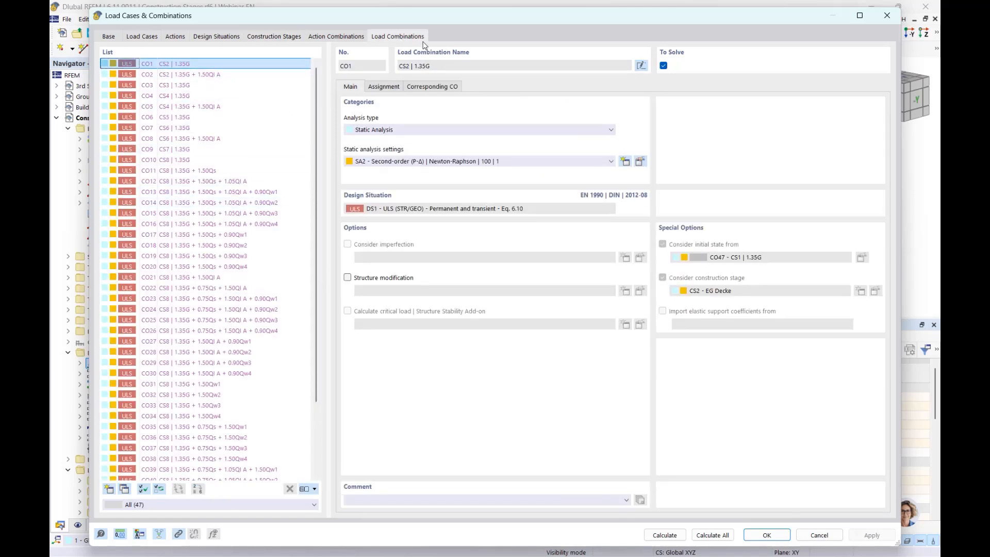
Review load combination CO2 and the full list of generated load combinations, and close the dialog without changes
left_click(181, 75)
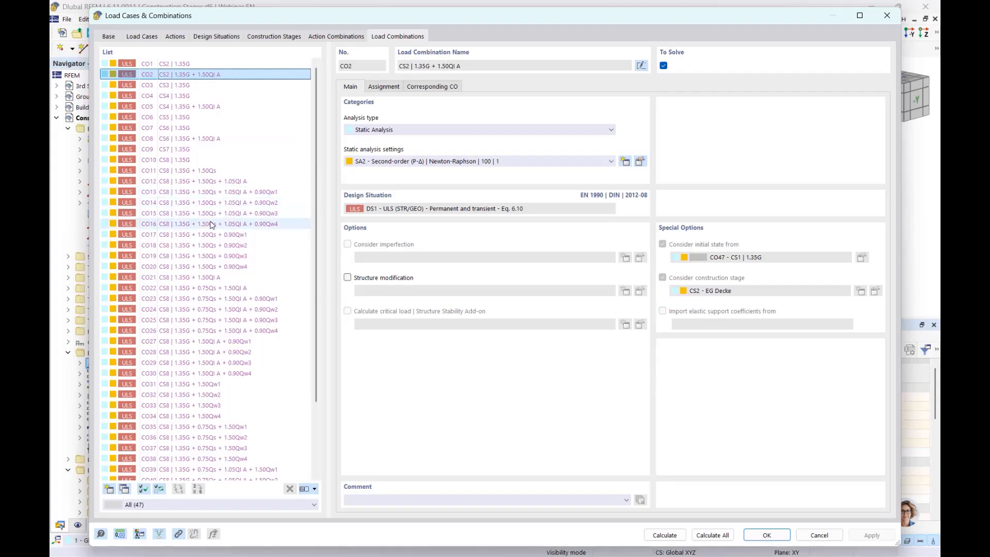
scroll(212, 225, "down", 2)
scroll(212, 225, "down", 1)
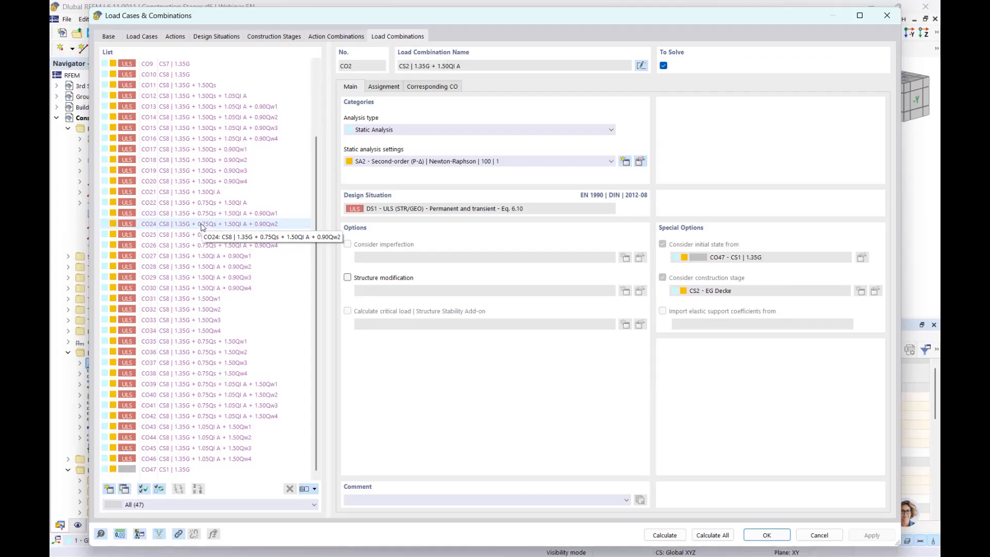
scroll(268, 260, "up", 3)
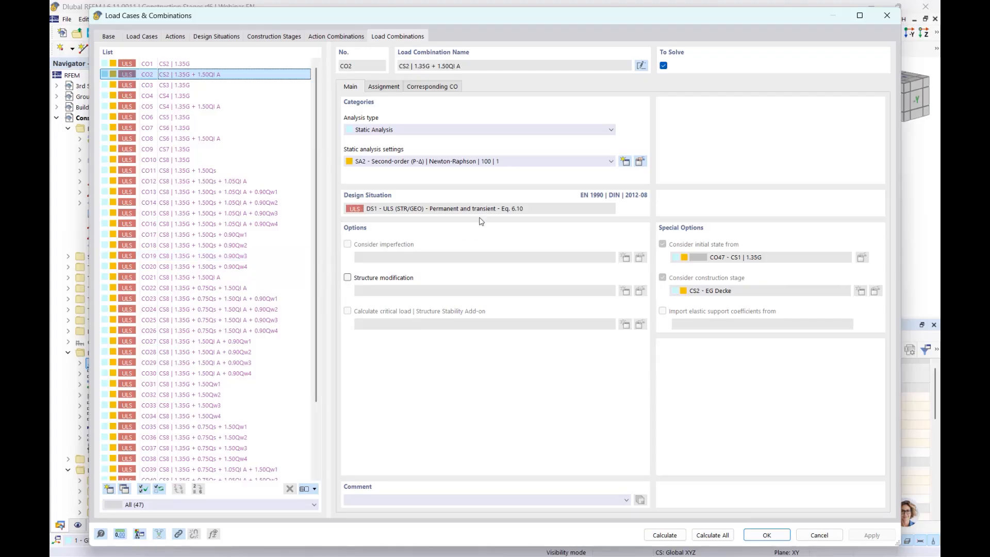
left_click(888, 16)
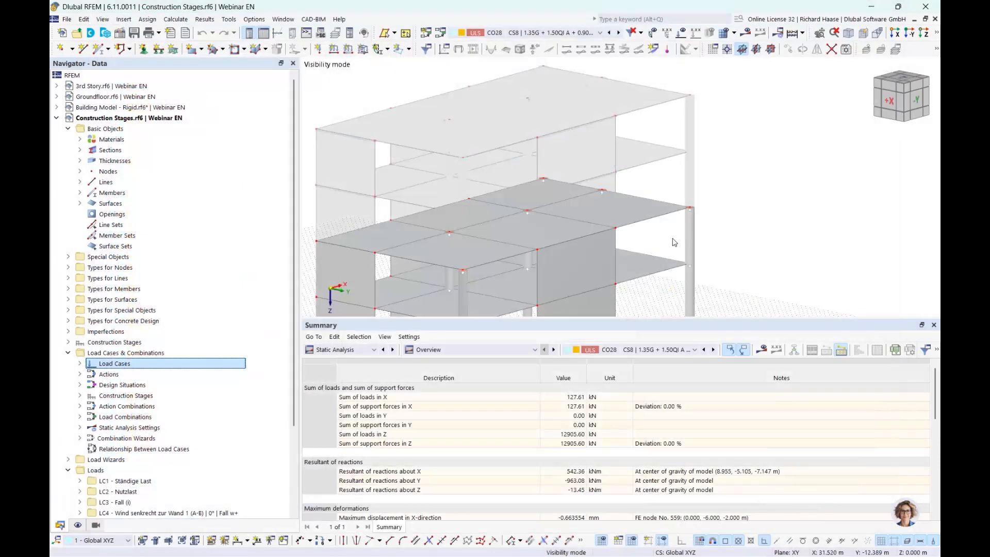
Check which add-ons are activated in the base data of Construction Stages.rf6, and close the dialog unchanged
right_click(157, 123)
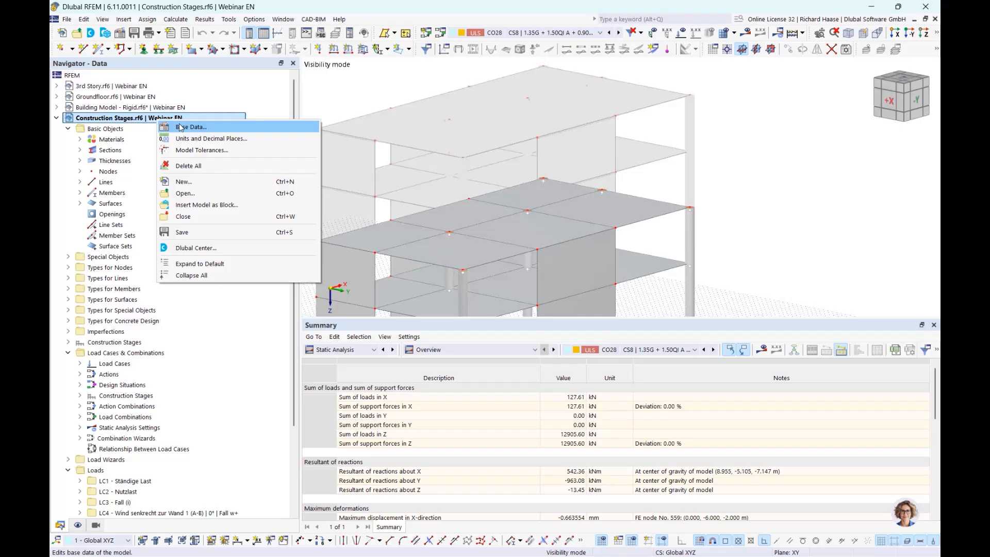
left_click(180, 127)
left_click(230, 31)
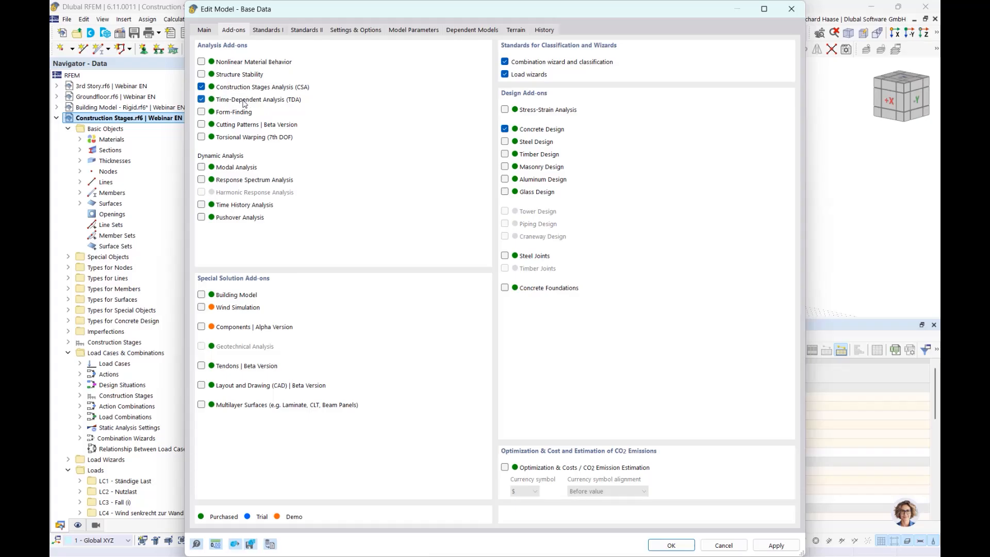
left_click(791, 9)
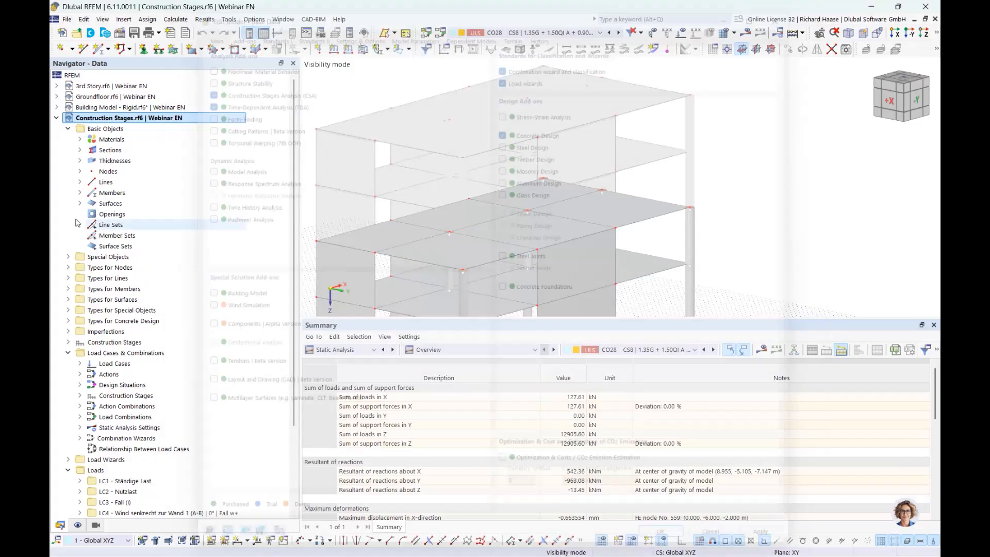
Open construction stage CS1 - EG for editing to examine its changes and time-dependent analysis times
left_click(68, 342)
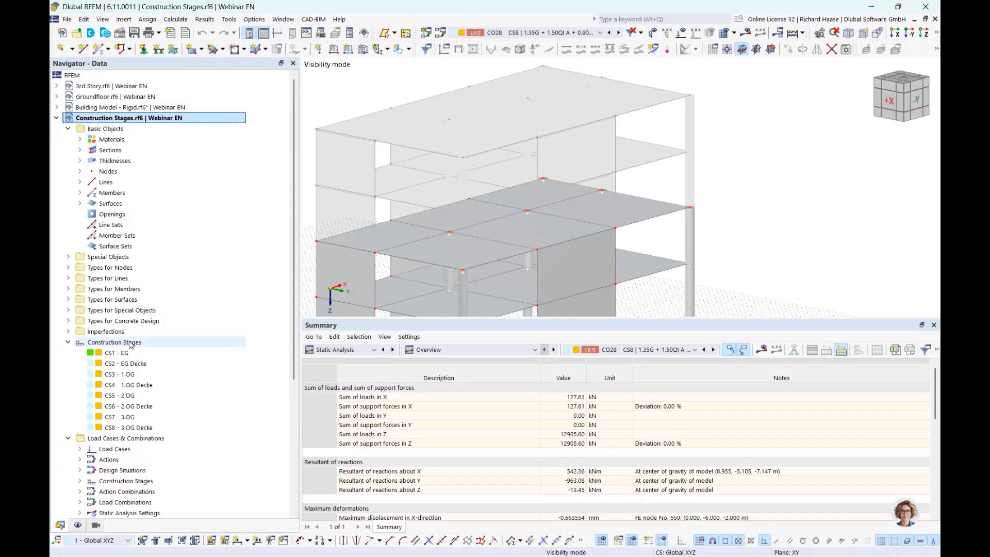
left_click(116, 354)
right_click(126, 354)
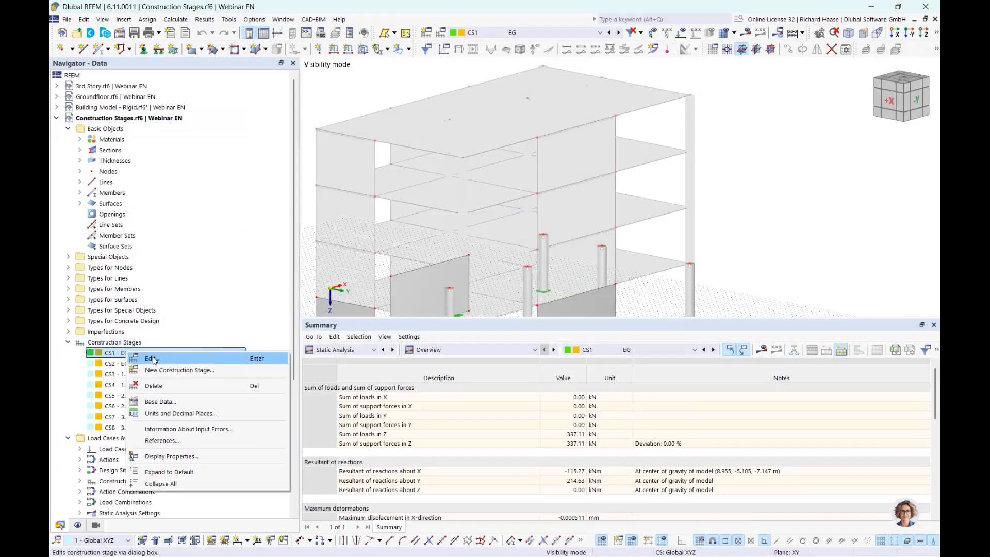
left_click(141, 358)
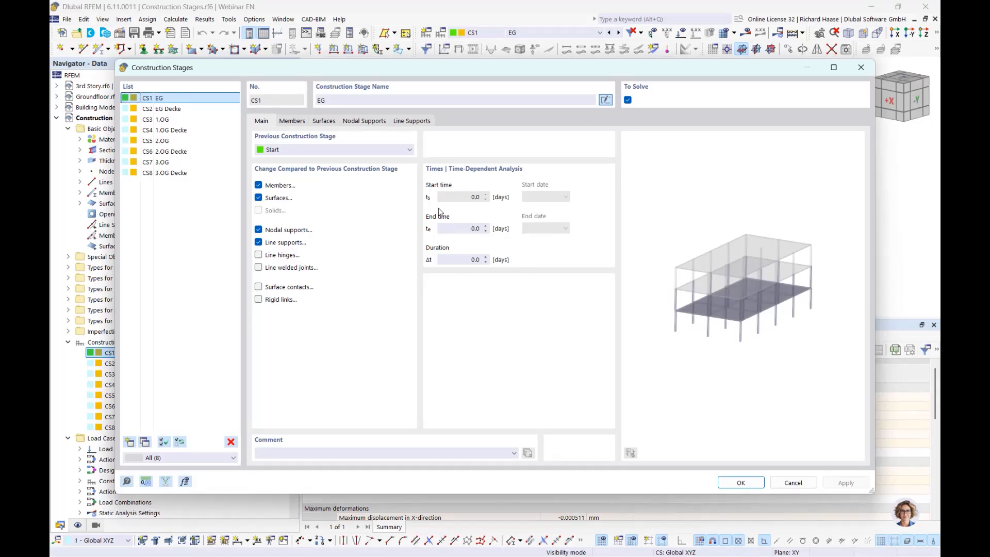
Review the settings of construction stages CS2, CS4, CS5 and CS7, and close the dialog without changes
left_click(180, 110)
left_click(172, 131)
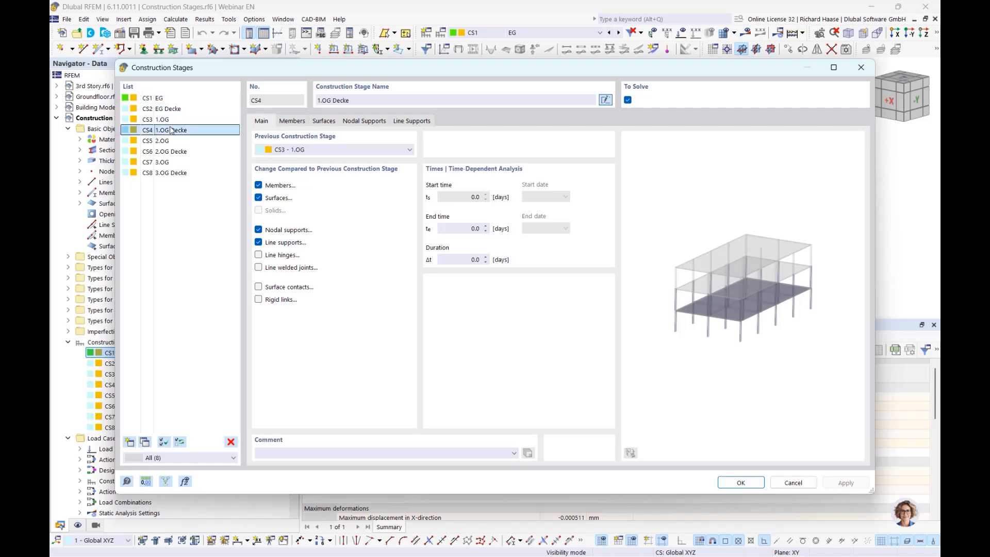
left_click(174, 142)
left_click(174, 162)
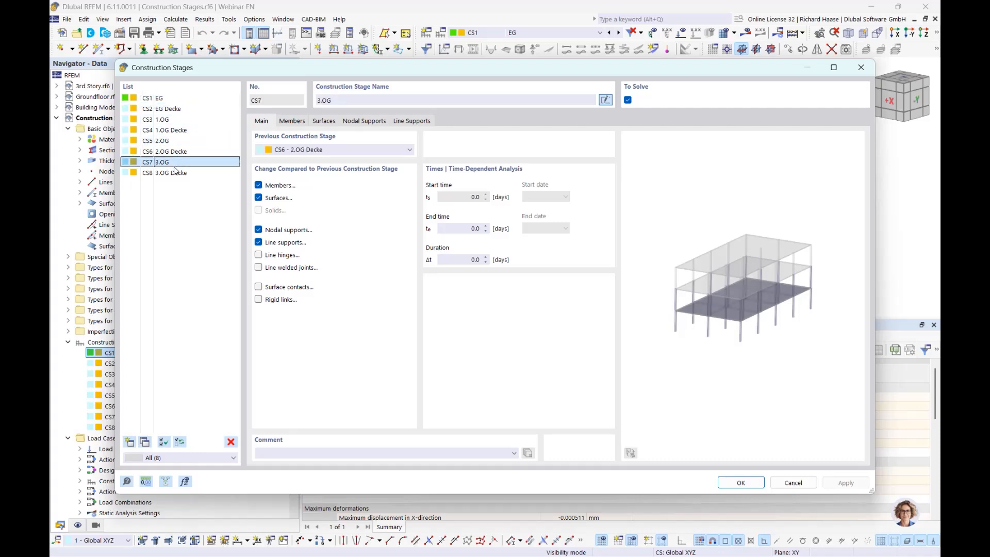
left_click(869, 69)
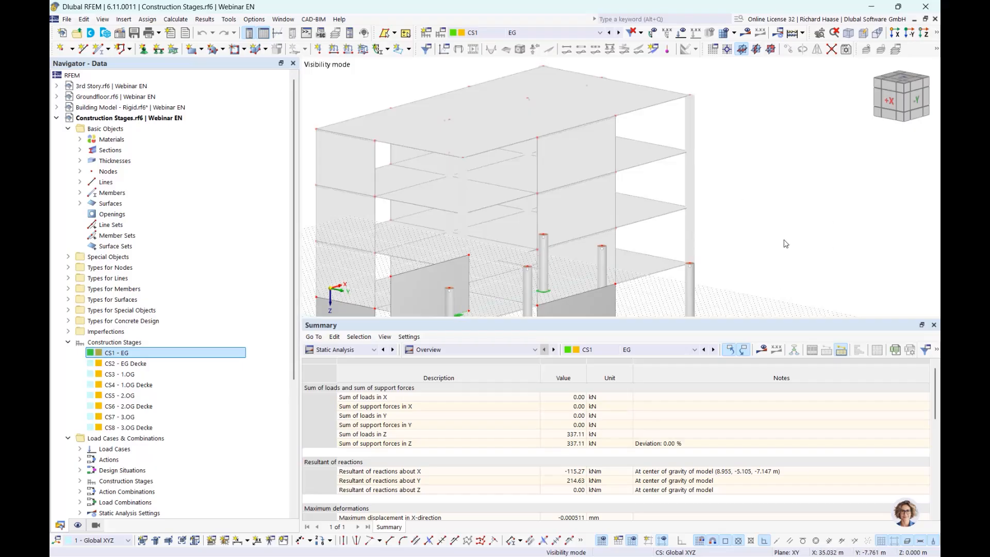
middle_click_drag(739, 249, 739, 212)
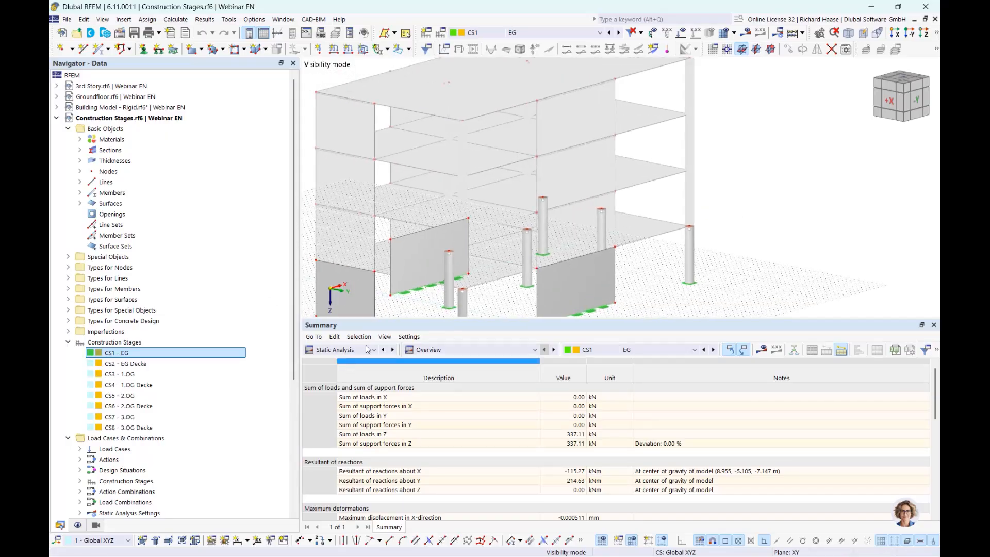
scroll(232, 295, "down", 6)
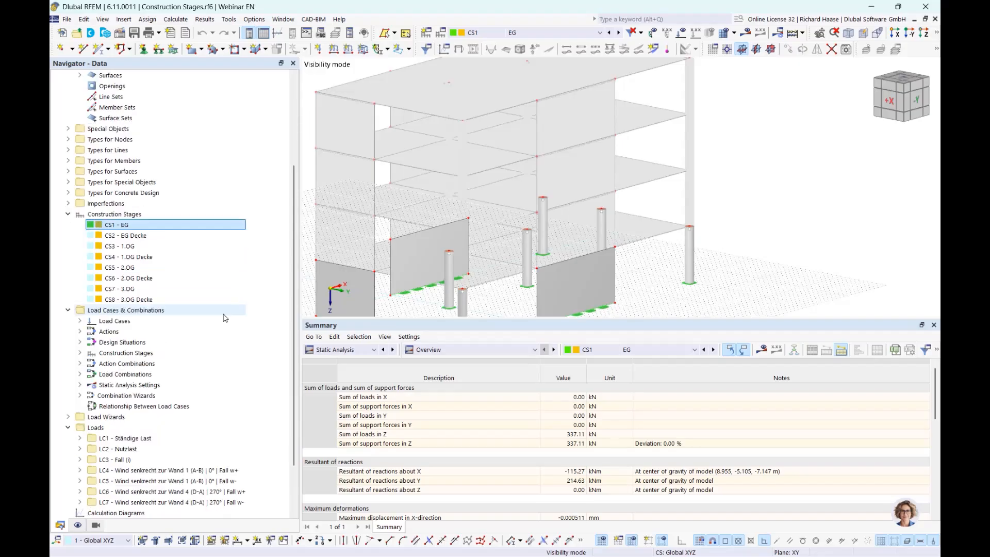